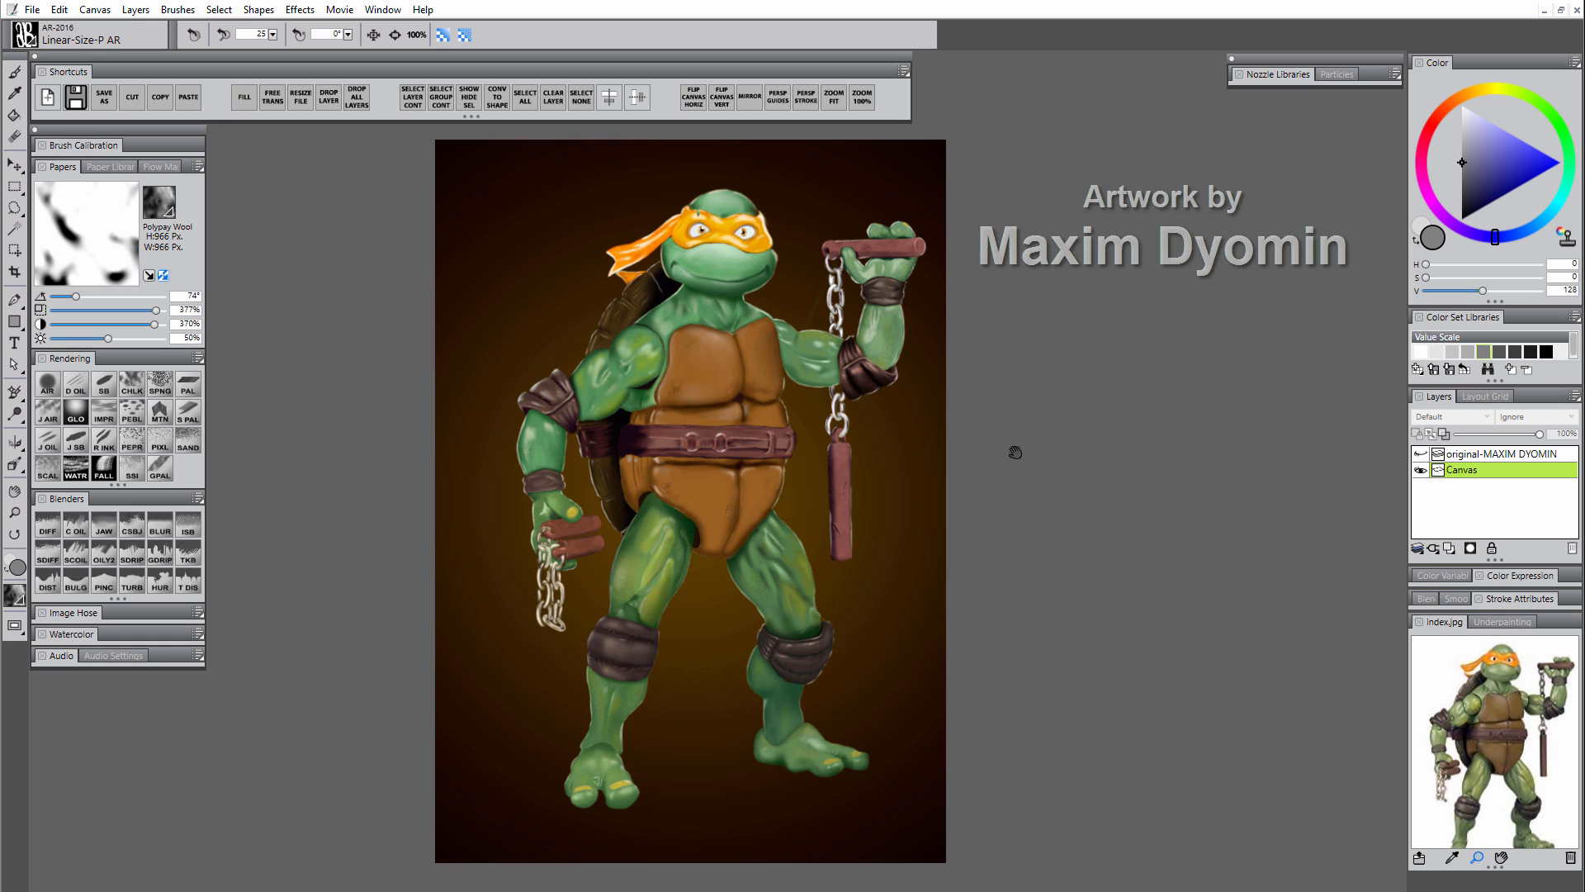
{"action": "scroll", "coordinate": [1017, 443], "scroll_direction": "down", "scroll_amount": 3}
{"action": "scroll", "coordinate": [1030, 444], "scroll_direction": "down", "scroll_amount": 1}
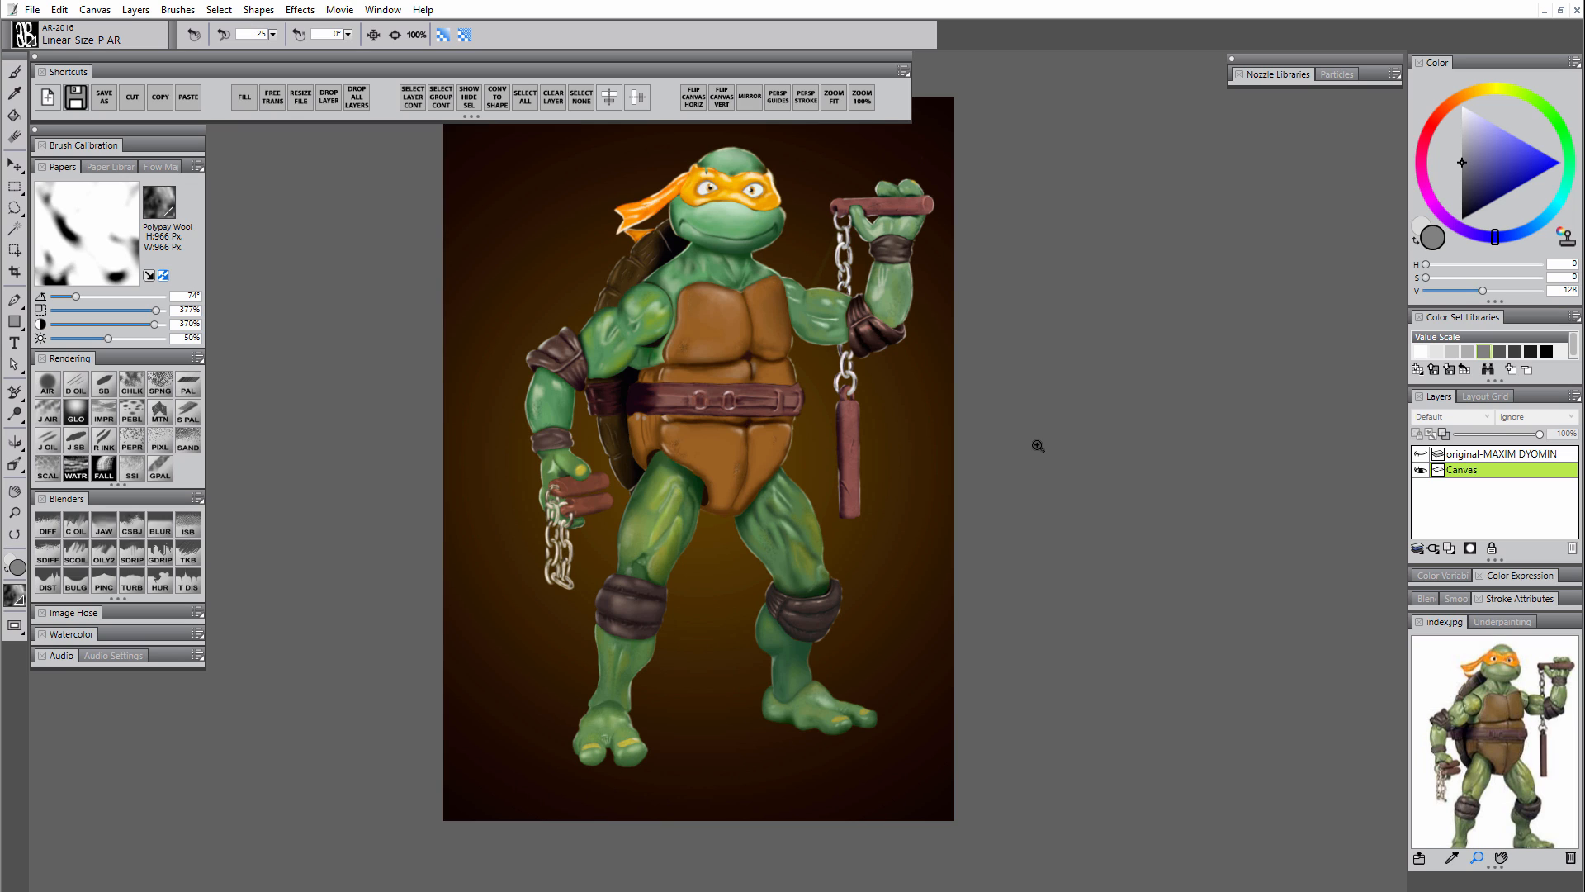
{"action": "left_click", "coordinate": [14, 513]}
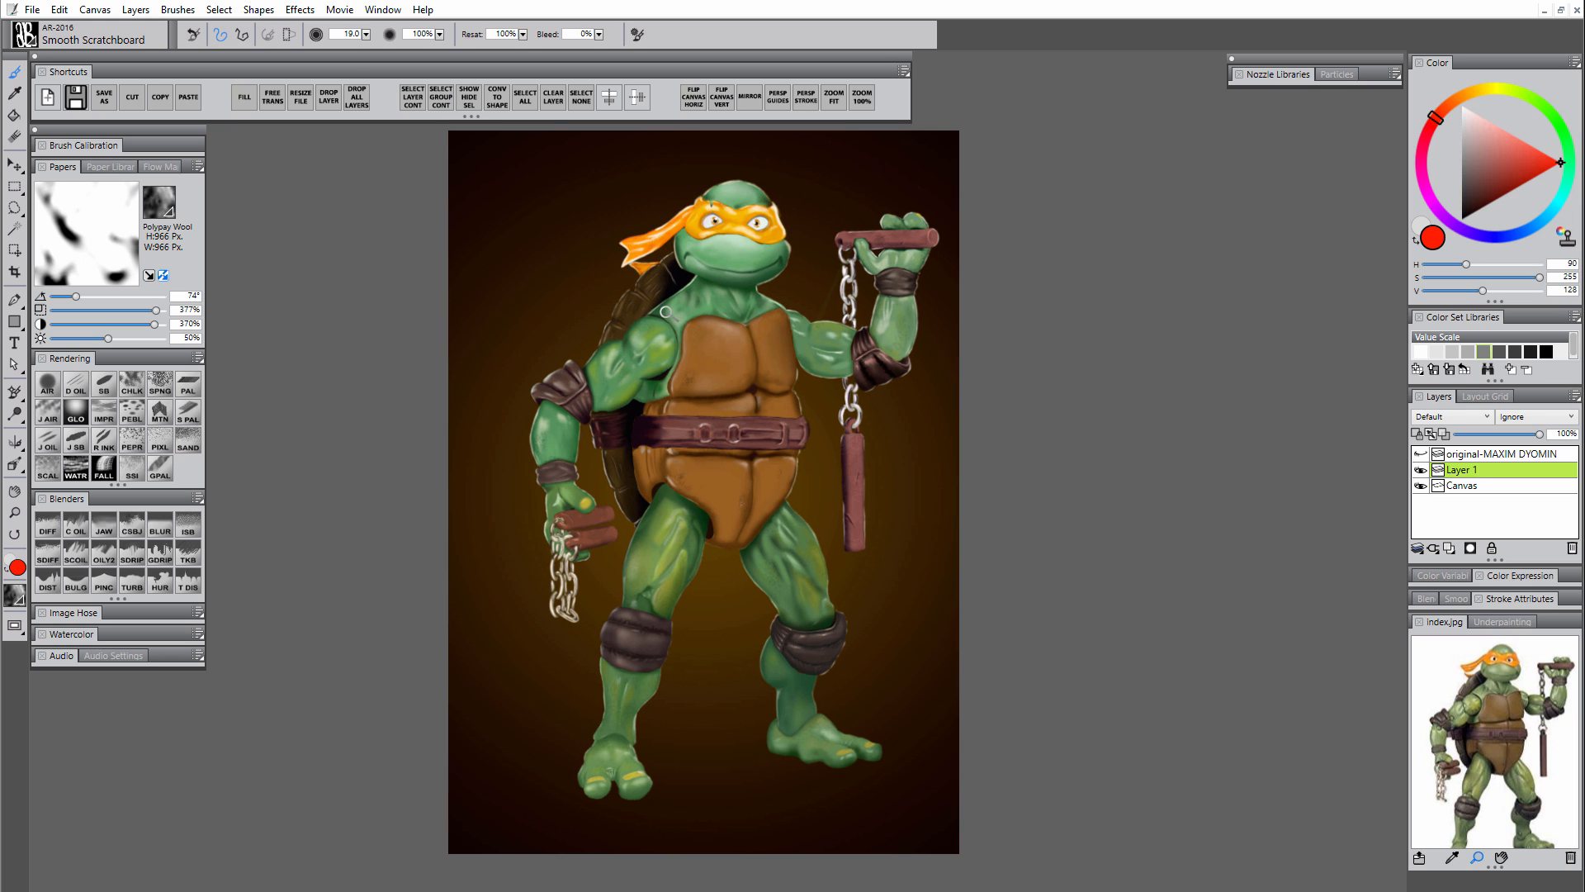
- Circle both shoulder joints and the top of the thigh beside the shell in red, and undo the three marks
{"action": "mouse_move", "coordinate": [636, 318]}
{"action": "left_mouse_down"}
{"action": "mouse_move", "coordinate": [659, 394]}
{"action": "mouse_move", "coordinate": [698, 314]}
{"action": "left_mouse_up"}
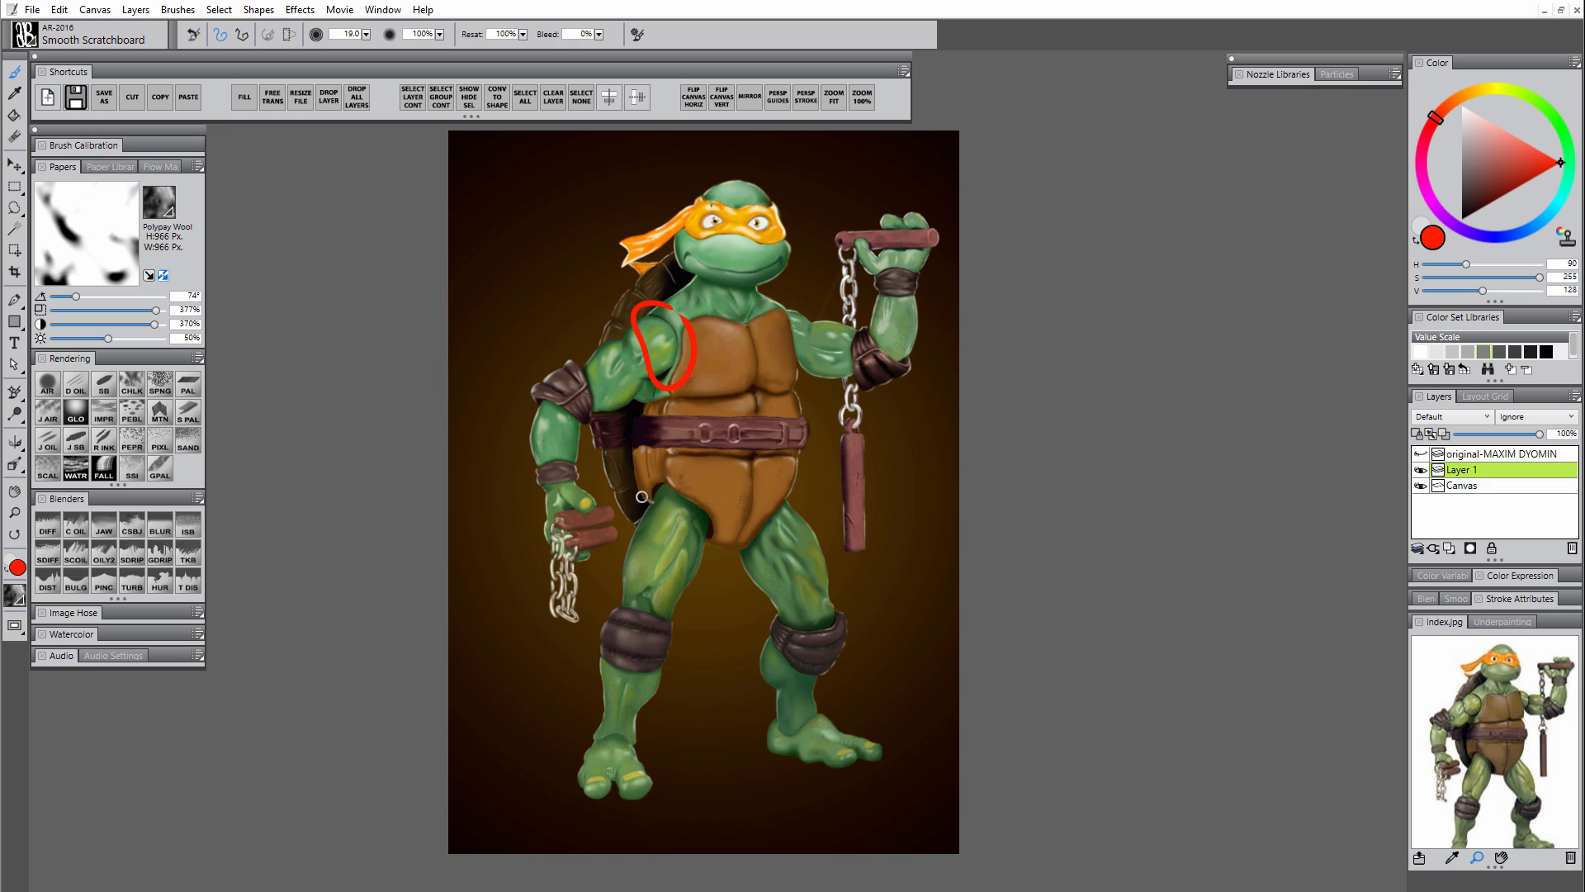
{"action": "mouse_move", "coordinate": [641, 485]}
{"action": "left_mouse_down"}
{"action": "mouse_move", "coordinate": [724, 548]}
{"action": "mouse_move", "coordinate": [642, 518]}
{"action": "left_mouse_up"}
{"action": "mouse_move", "coordinate": [787, 305]}
{"action": "left_mouse_down"}
{"action": "mouse_move", "coordinate": [807, 382]}
{"action": "mouse_move", "coordinate": [799, 312]}
{"action": "left_mouse_up"}
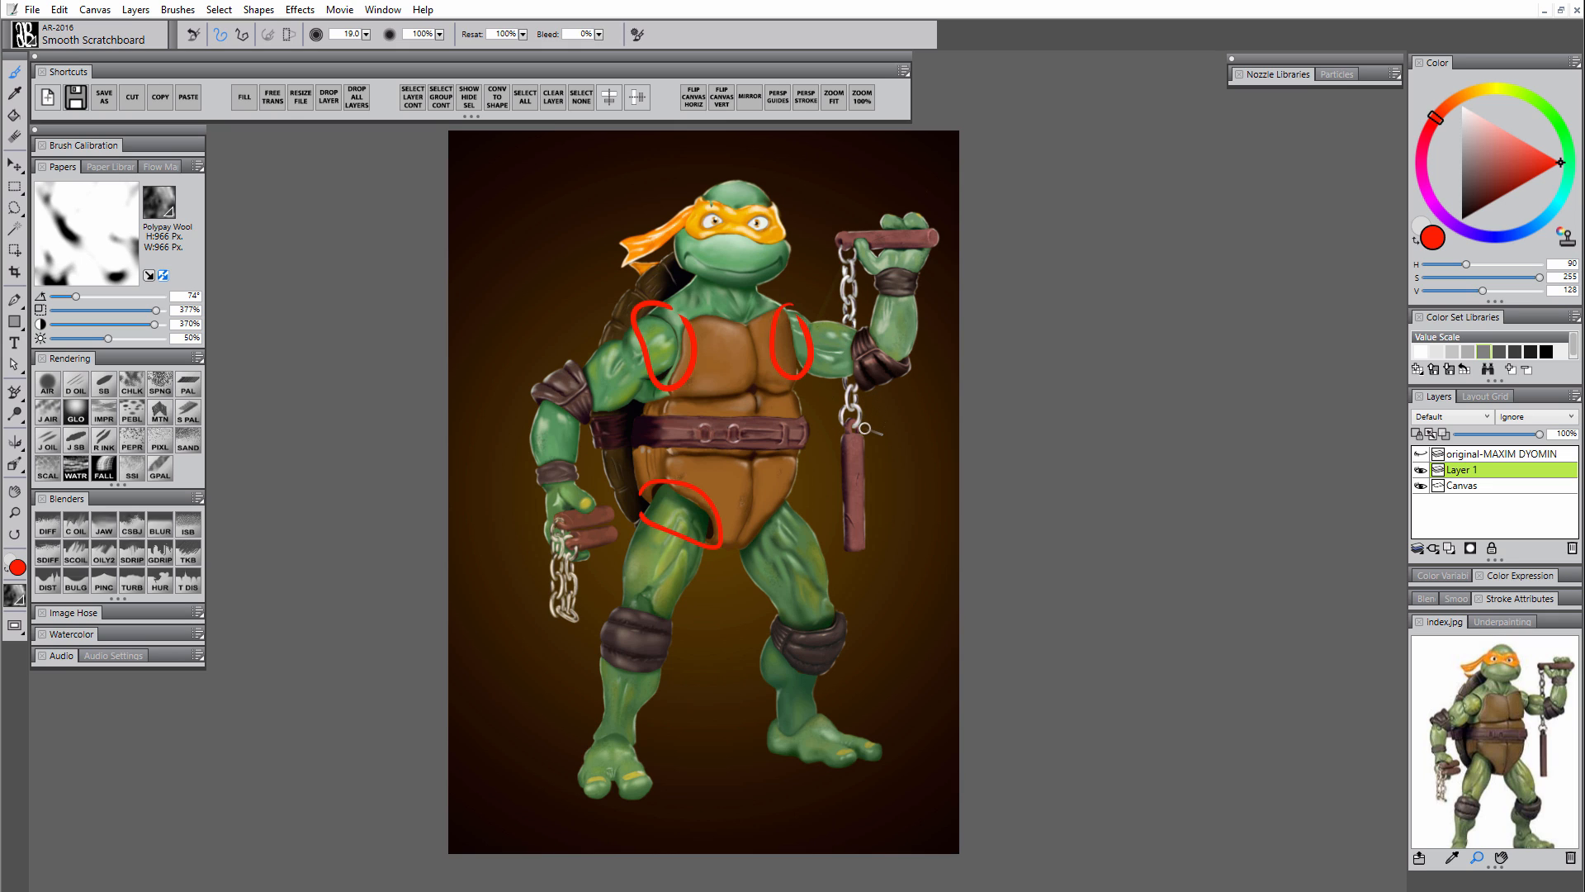
{"action": "key", "text": "ctrl+z"}
{"action": "key", "text": "ctrl+z"}
{"action": "key", "text": "ctrl+z"}
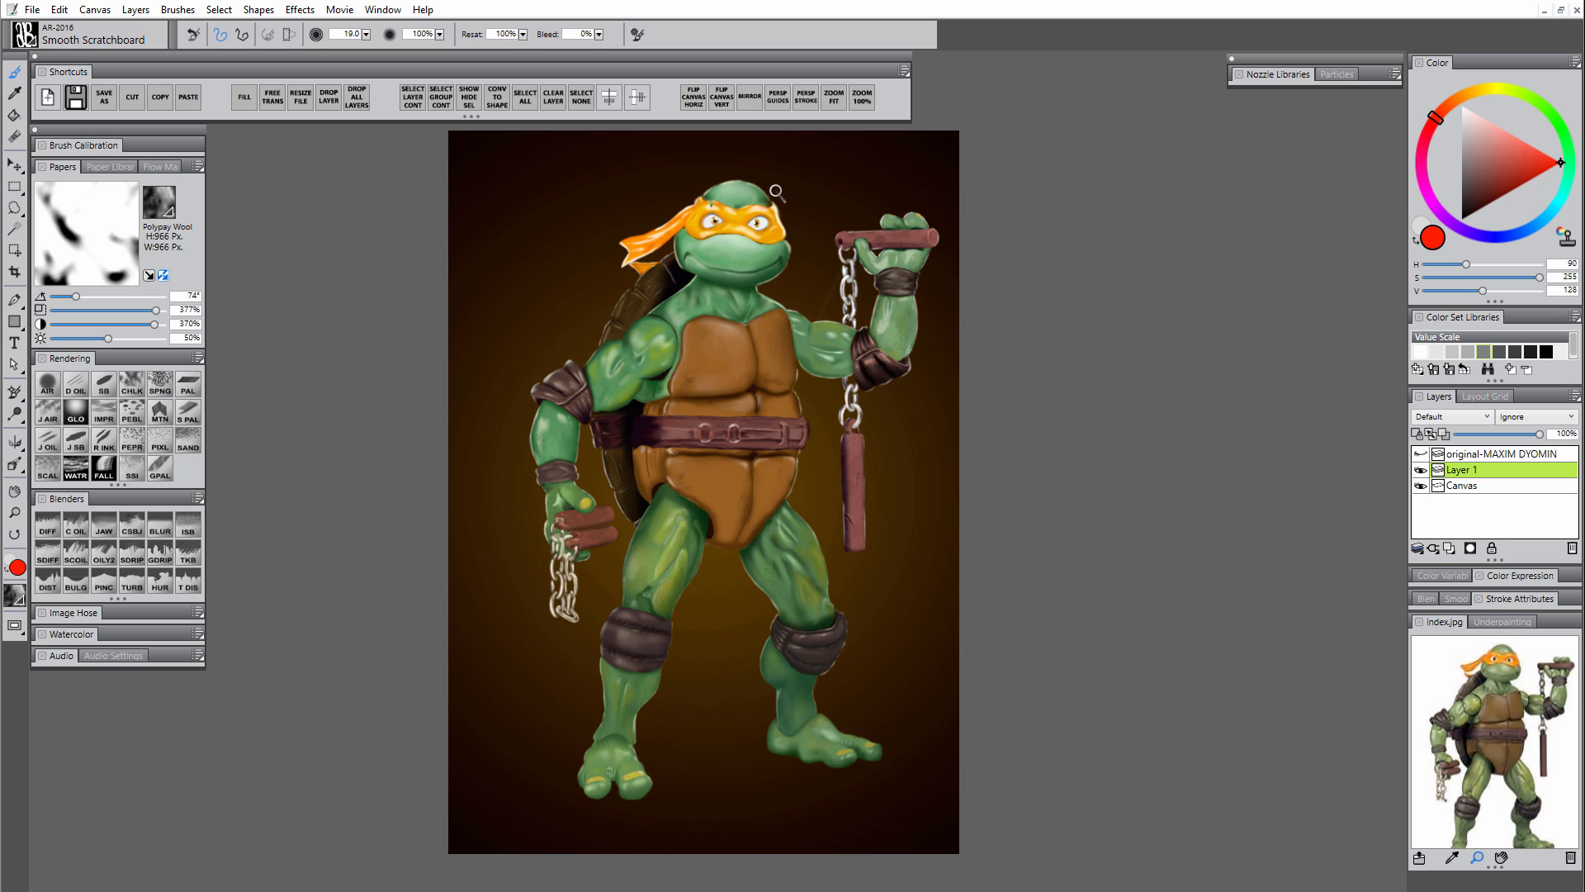
- Circle the masked head and the elbow pad of the lowered arm in red, and undo the marks
{"action": "mouse_move", "coordinate": [776, 192]}
{"action": "left_mouse_down"}
{"action": "mouse_move", "coordinate": [644, 196]}
{"action": "mouse_move", "coordinate": [591, 266]}
{"action": "mouse_move", "coordinate": [795, 252]}
{"action": "mouse_move", "coordinate": [786, 214]}
{"action": "left_mouse_up"}
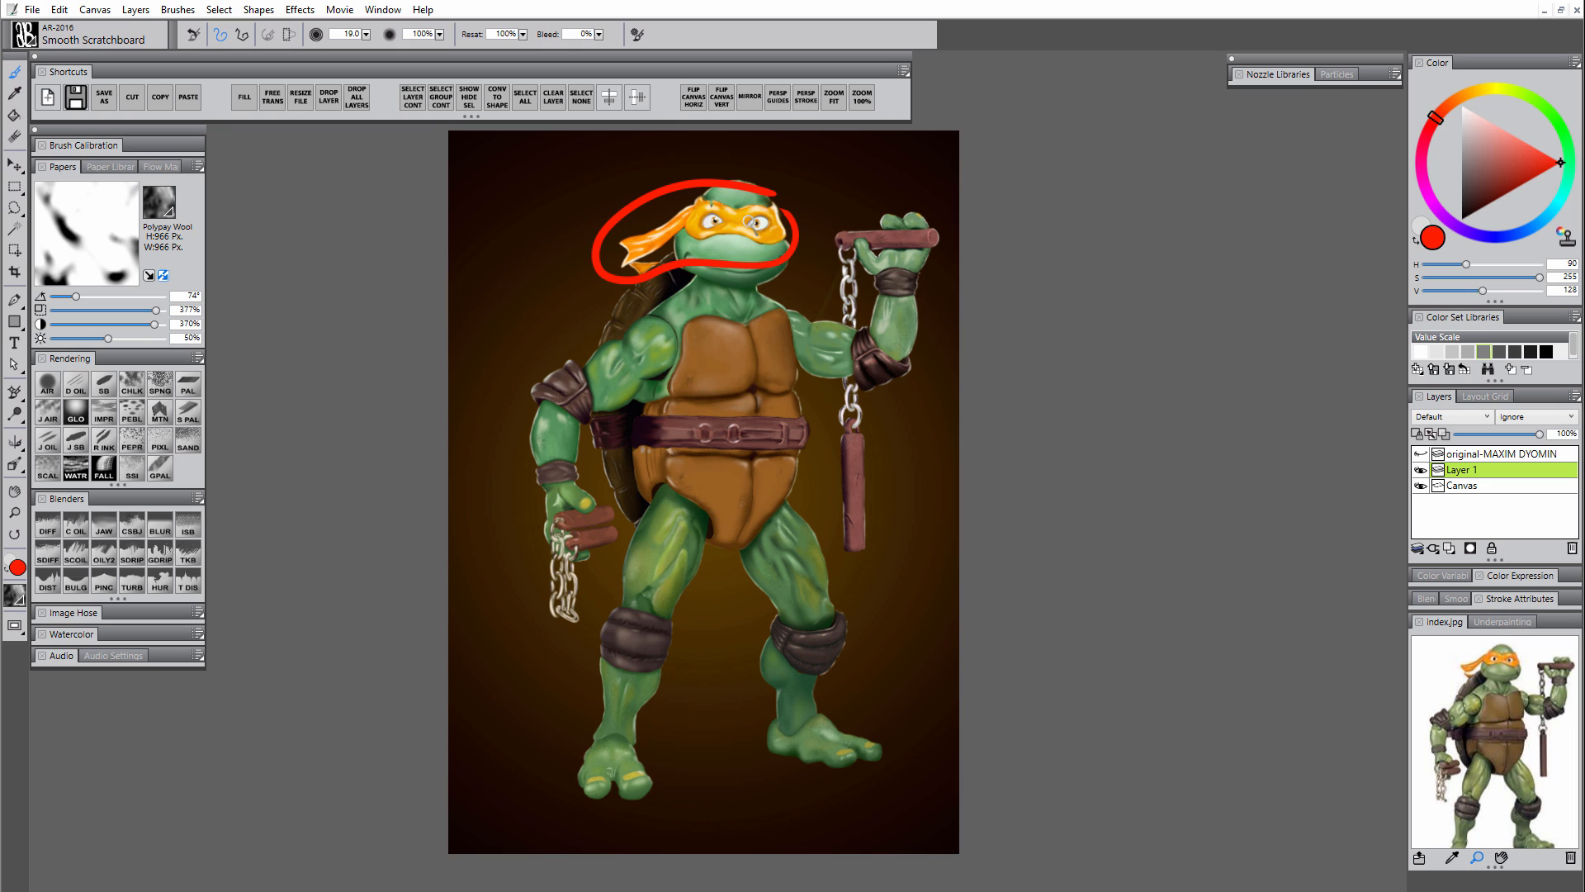
{"action": "mouse_move", "coordinate": [578, 350]}
{"action": "left_mouse_down"}
{"action": "mouse_move", "coordinate": [532, 364]}
{"action": "mouse_move", "coordinate": [541, 423]}
{"action": "mouse_move", "coordinate": [611, 405]}
{"action": "mouse_move", "coordinate": [575, 347]}
{"action": "left_mouse_up"}
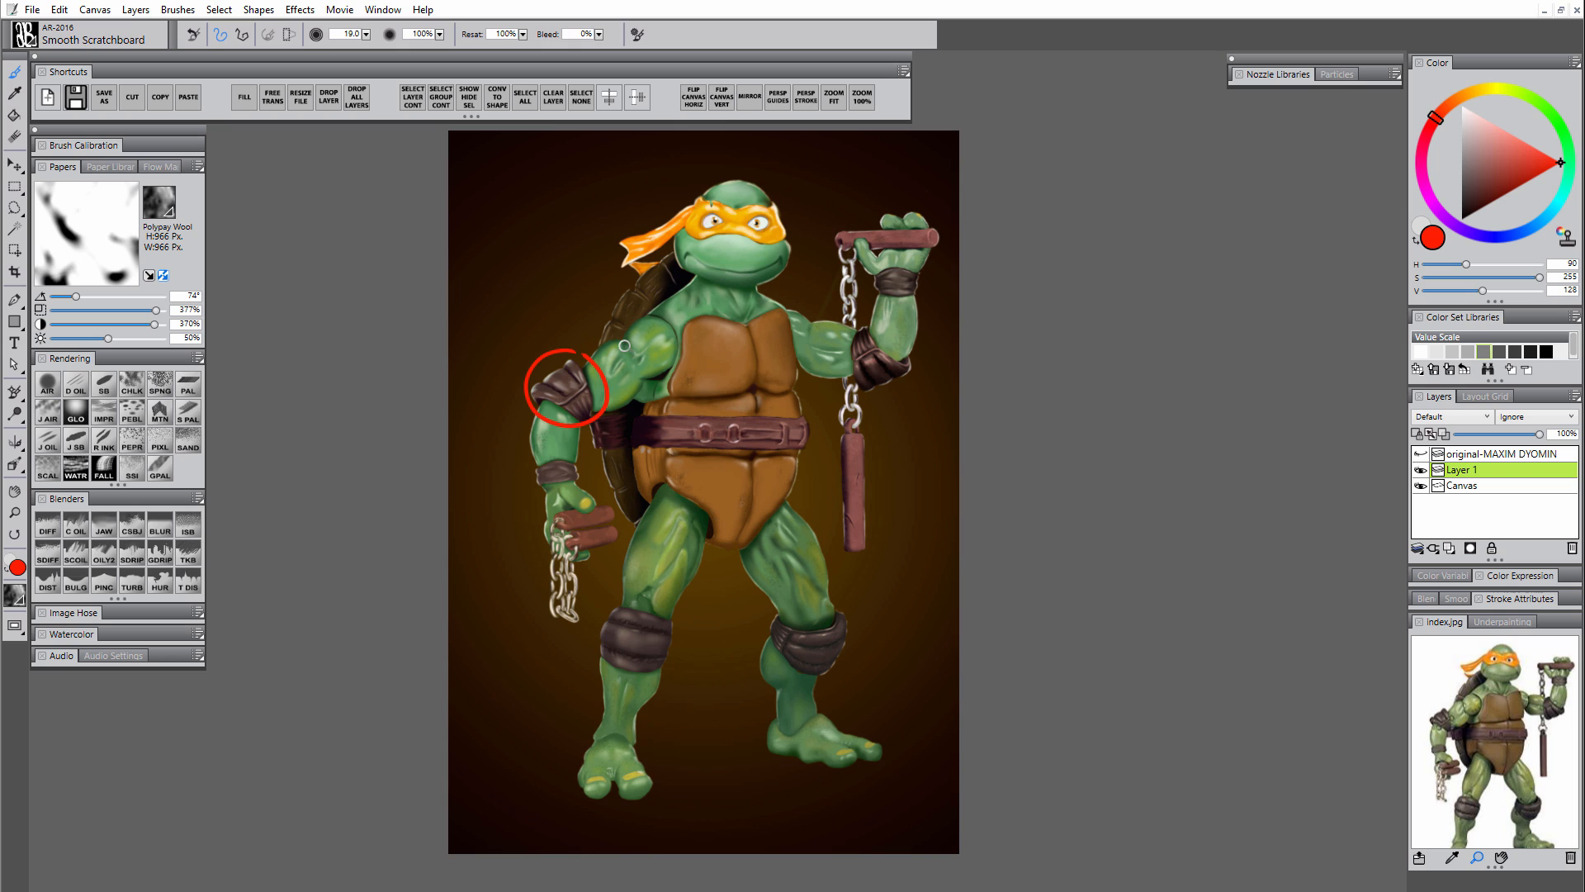
{"action": "key", "text": "ctrl+z"}
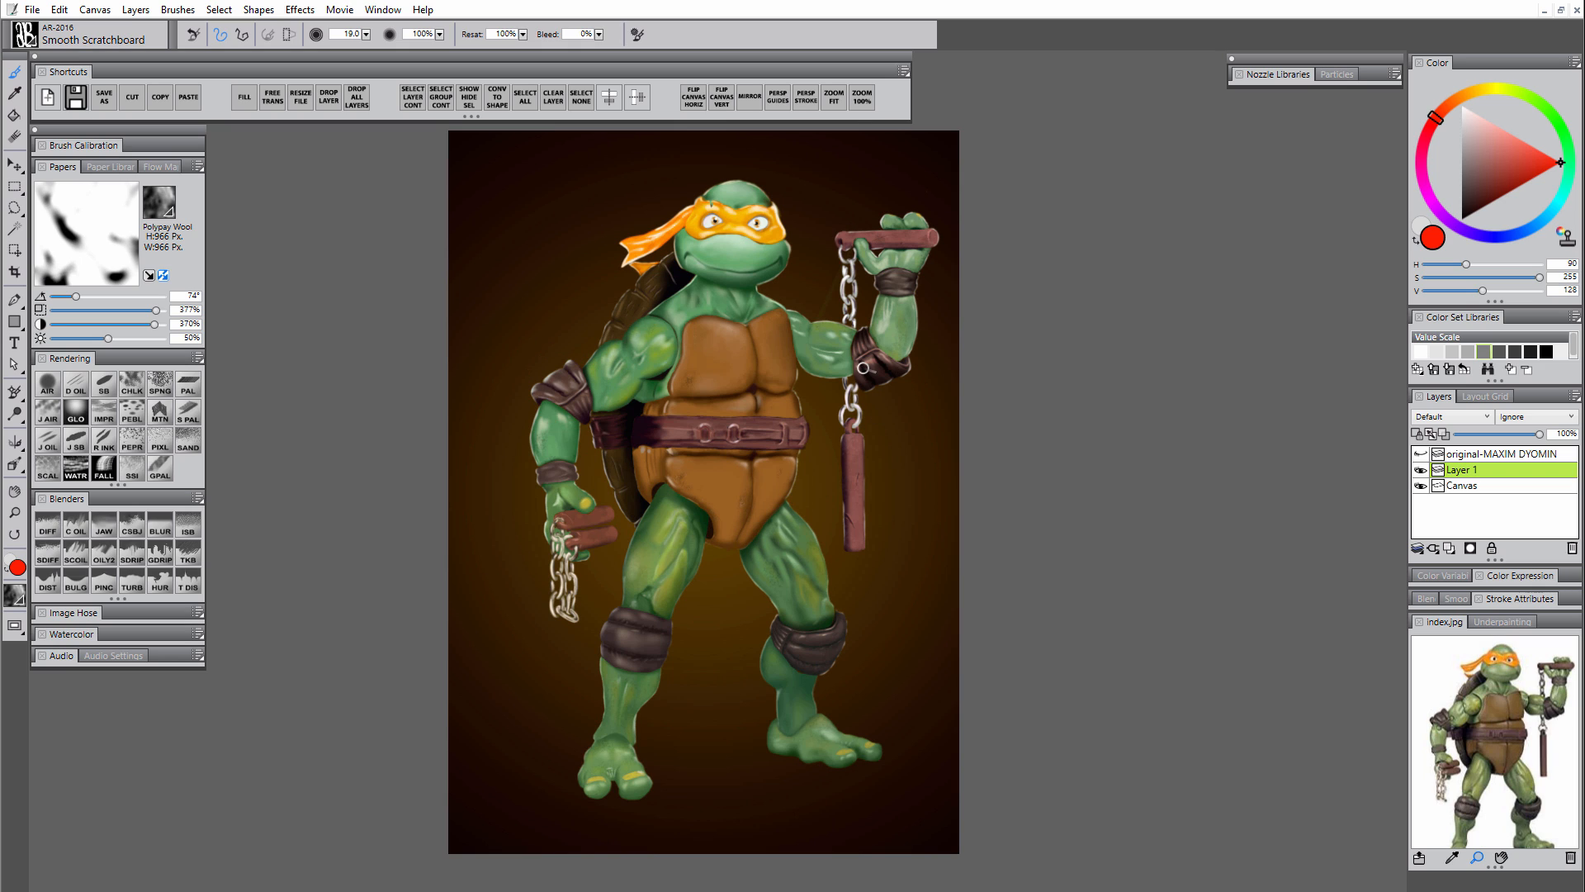
- Draw three small red arrows pointing at the edges of the lowered forearm, the top of the head and the raised arm's shoulder
{"action": "left_click_drag", "start_coordinate": [500, 361], "coordinate": [529, 425]}
{"action": "left_click_drag", "start_coordinate": [699, 154], "coordinate": [717, 176]}
{"action": "left_click_drag", "start_coordinate": [810, 273], "coordinate": [804, 303]}
- Add a new layer and paint four large soft white spots around the canvas edges with the Digital Airbrush CC
{"action": "left_click", "coordinate": [1450, 548]}
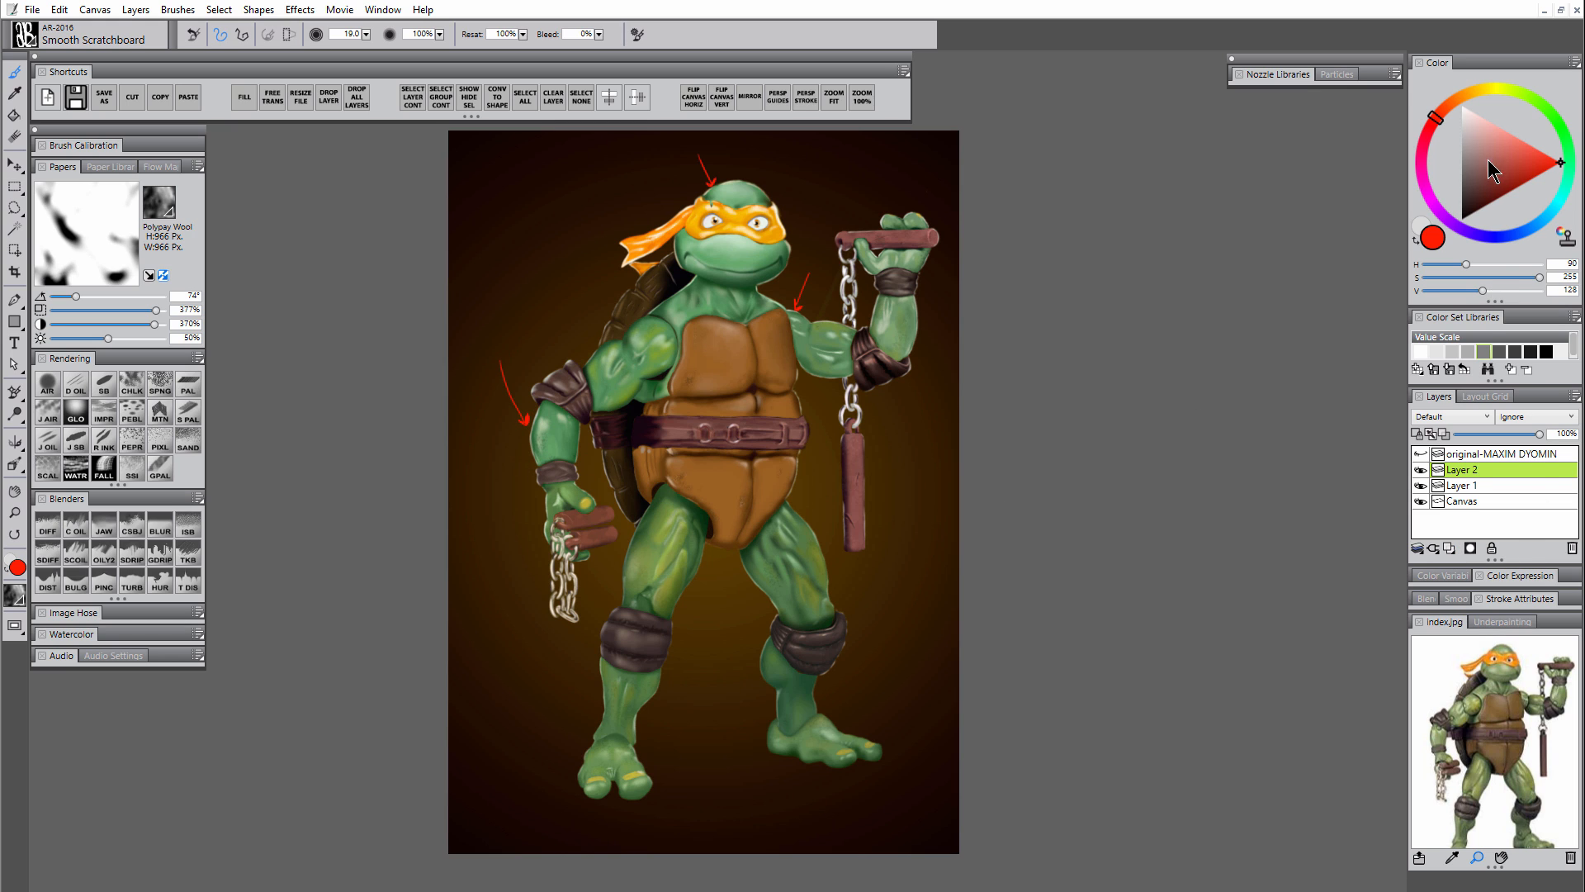
{"action": "left_click", "coordinate": [1462, 105]}
{"action": "left_click", "coordinate": [48, 384]}
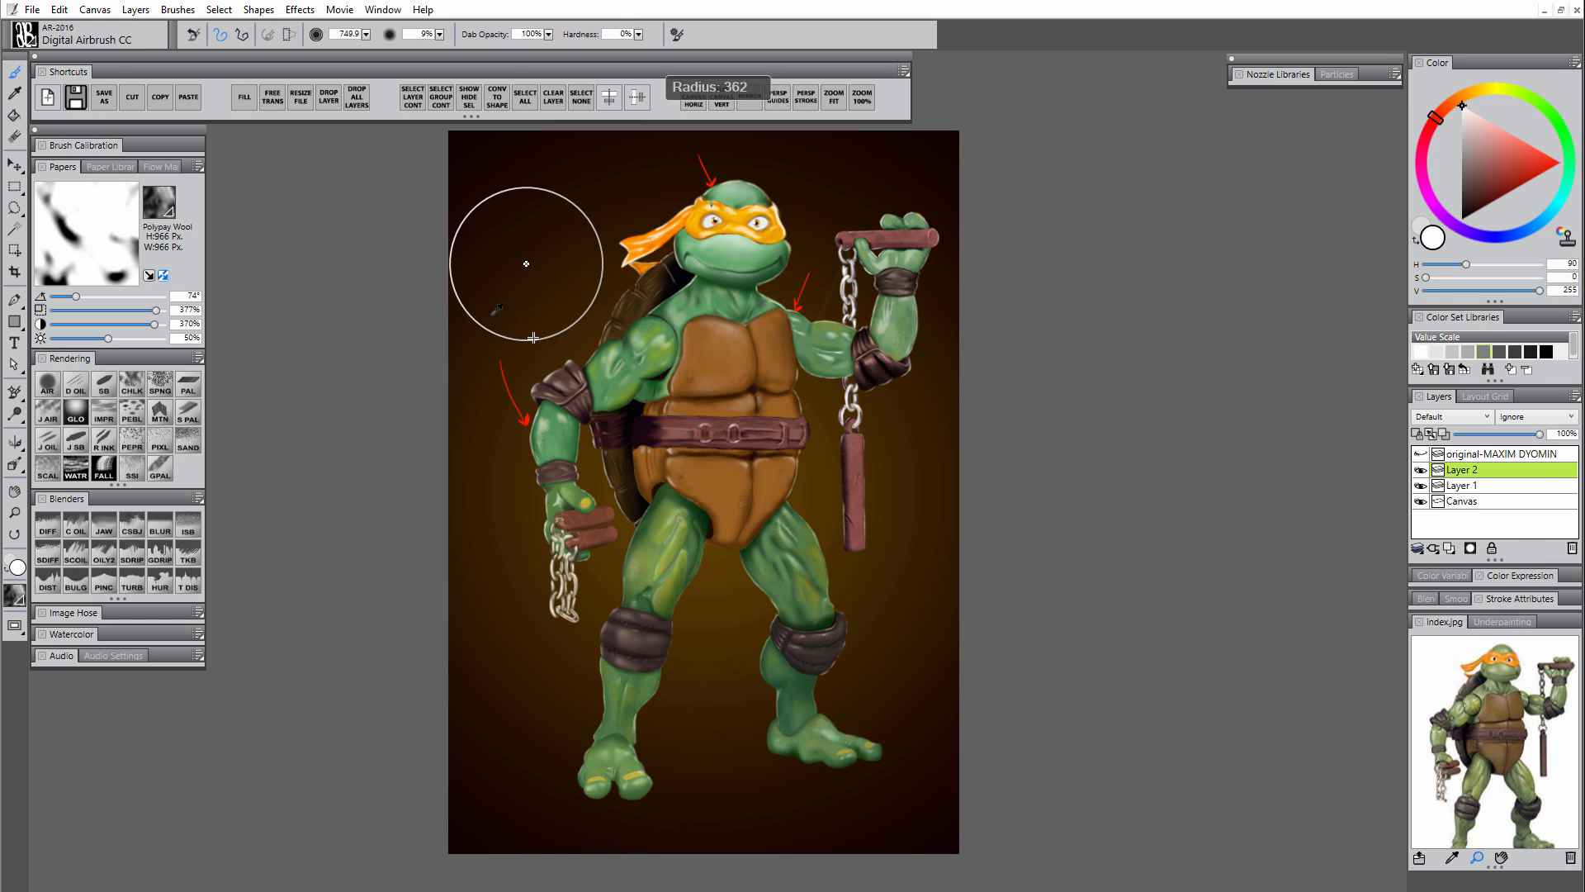
{"action": "left_click_drag", "start_coordinate": [523, 258], "coordinate": [453, 312]}
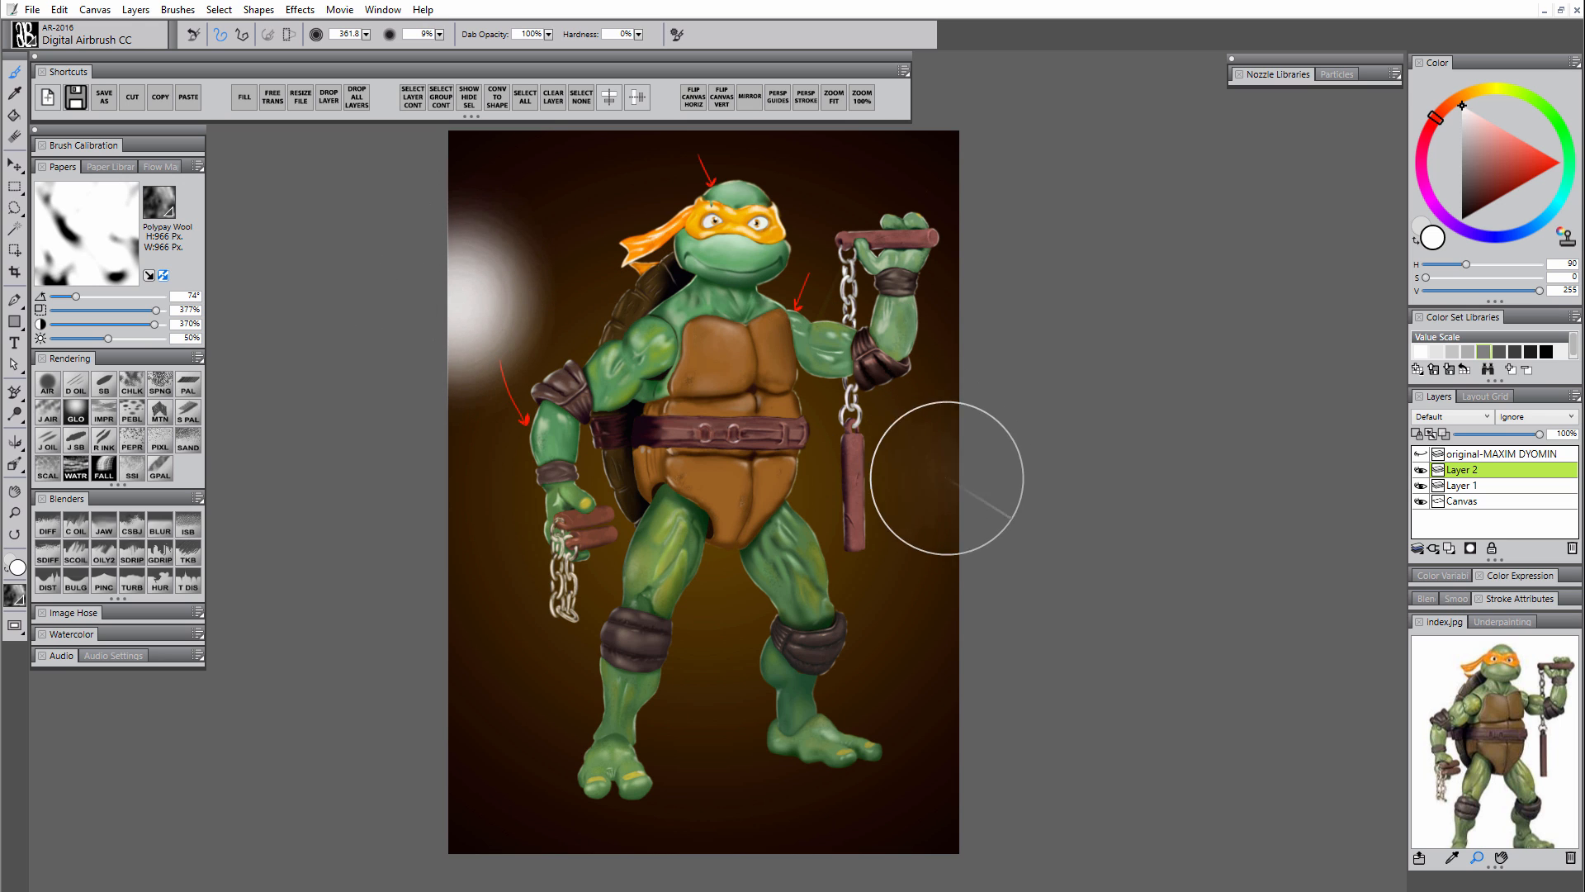
{"action": "left_click_drag", "start_coordinate": [945, 478], "coordinate": [953, 454]}
{"action": "left_click_drag", "start_coordinate": [944, 142], "coordinate": [932, 157]}
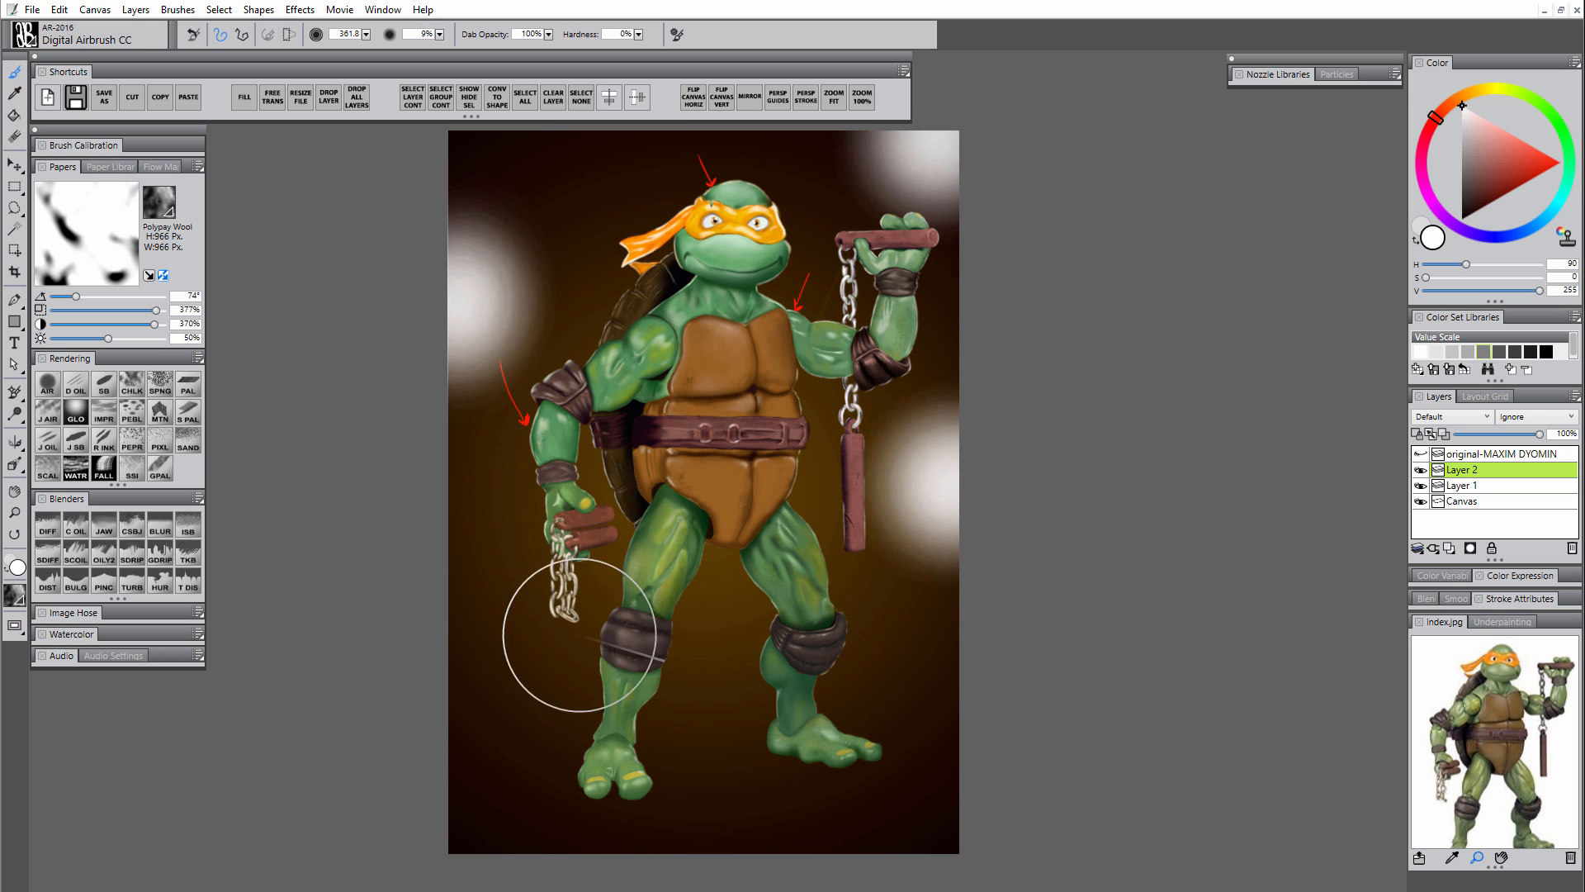
{"action": "left_click_drag", "start_coordinate": [493, 695], "coordinate": [486, 692]}
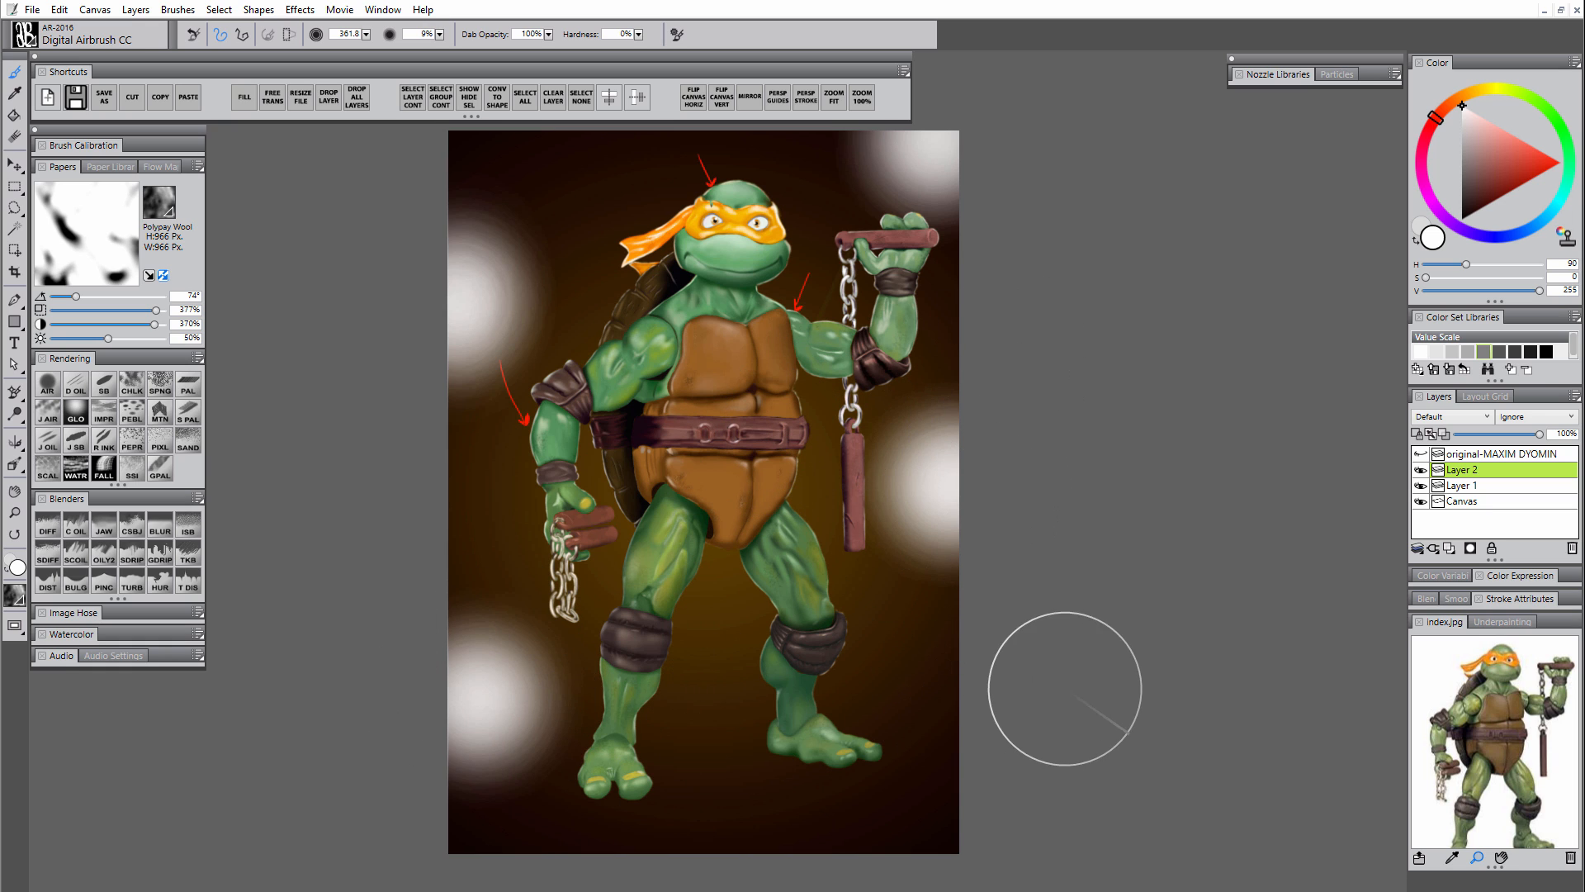
- Undo the four white spots and remove the red arrows together with the extra layer
{"action": "key", "text": "ctrl+z"}
{"action": "key", "text": "ctrl+z"}
{"action": "key", "text": "ctrl+z"}
{"action": "key", "text": "ctrl+z"}
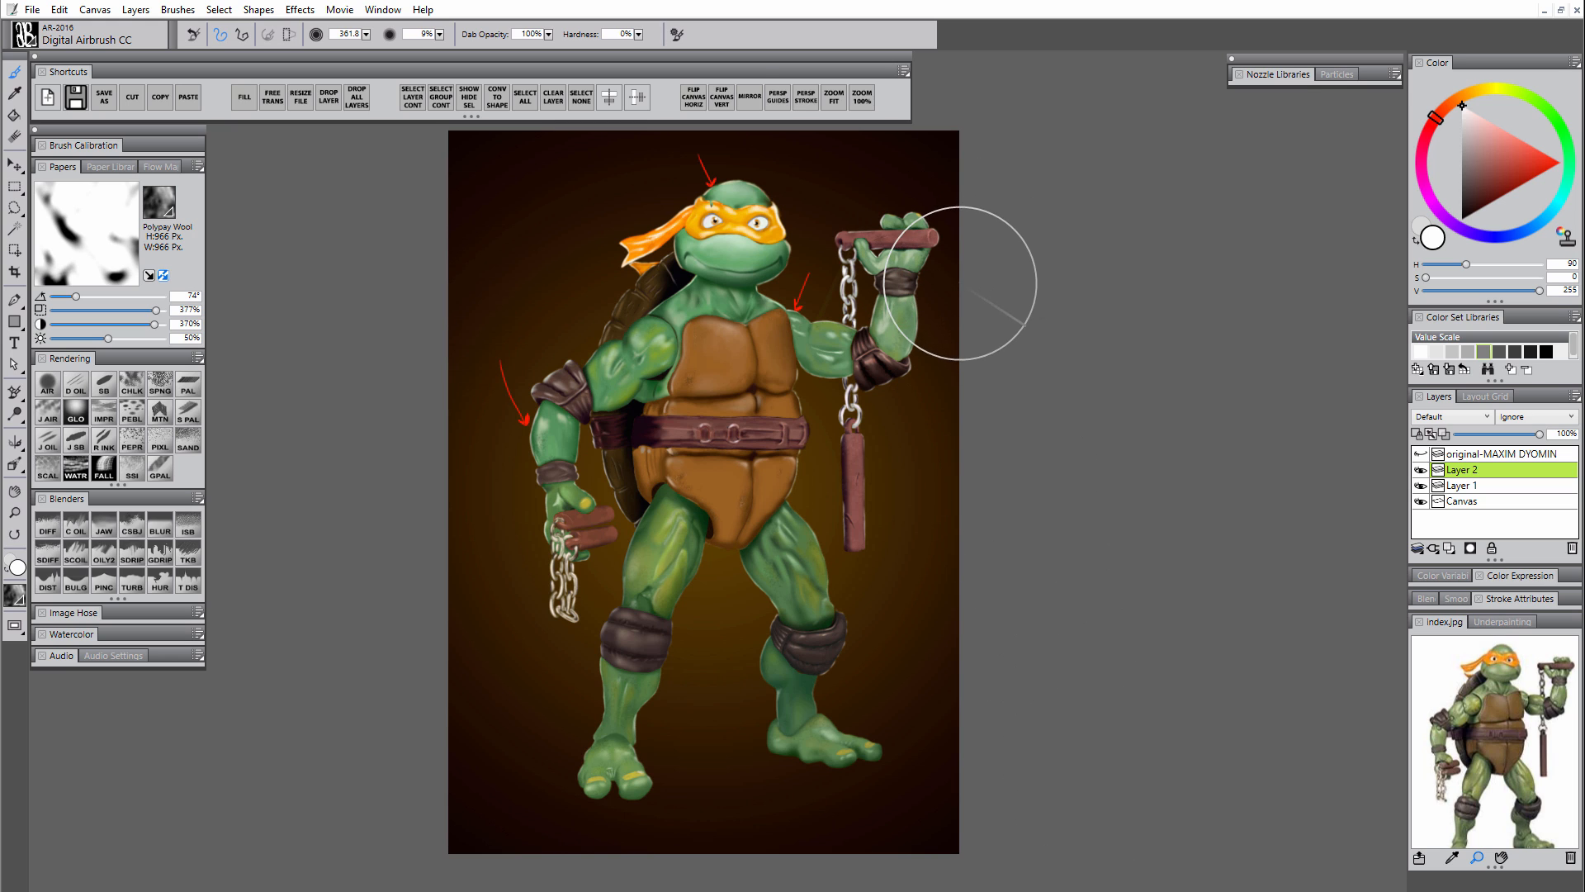
{"action": "left_click_drag", "start_coordinate": [945, 285], "coordinate": [948, 286]}
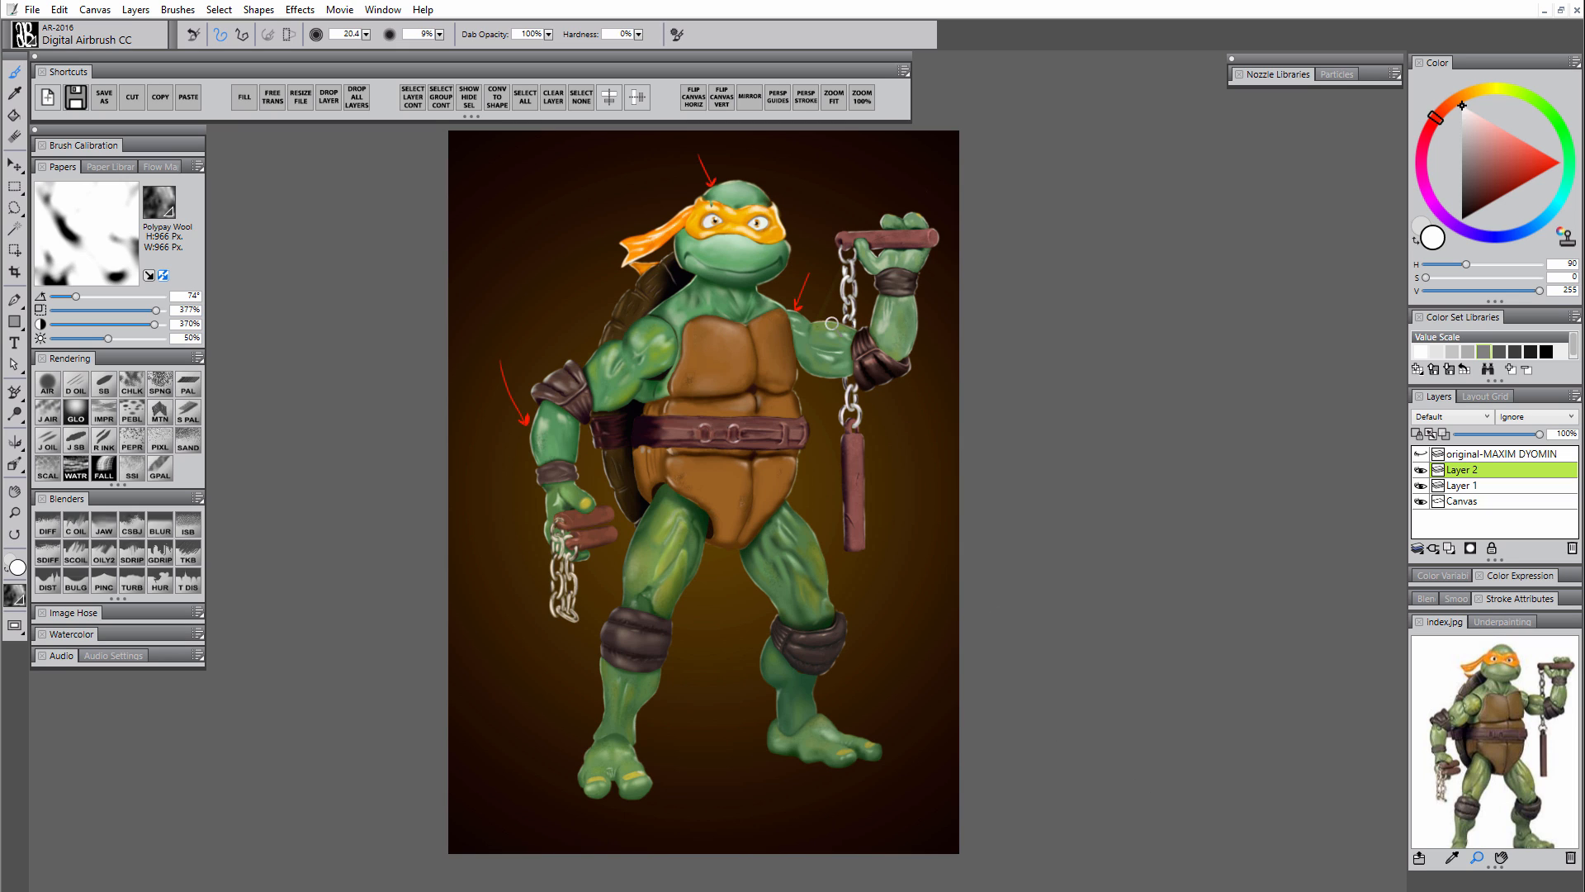
{"action": "key", "text": "Delete"}
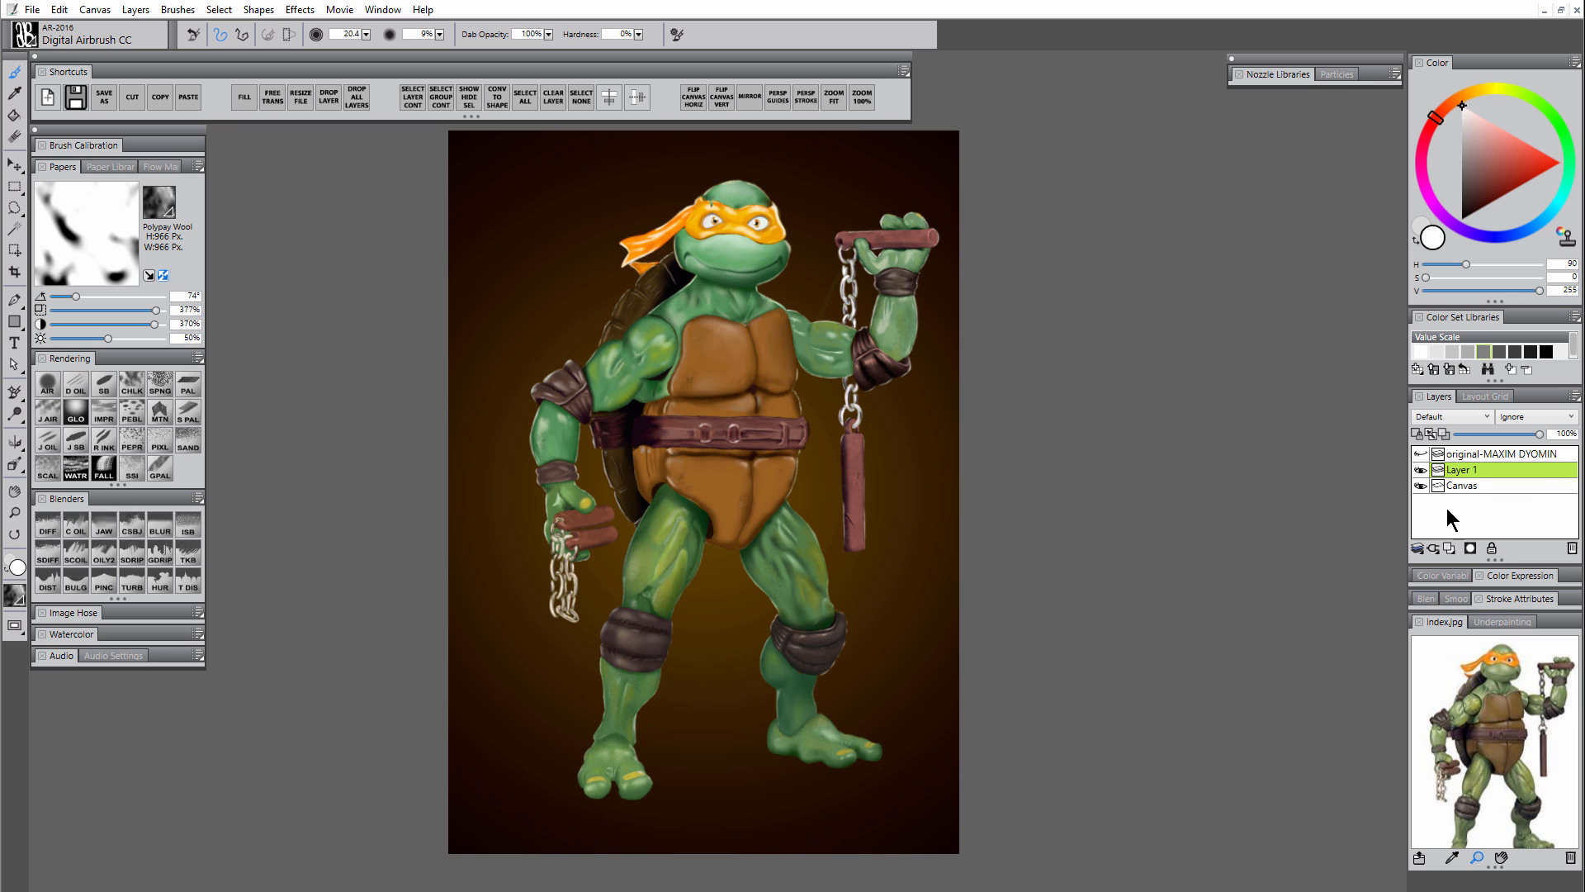
- On the Canvas layer, blend away the white highlights and specks on the mask's tail with Coarse Oily Blender 2
{"action": "left_click", "coordinate": [1473, 486]}
{"action": "left_click", "coordinate": [14, 513]}
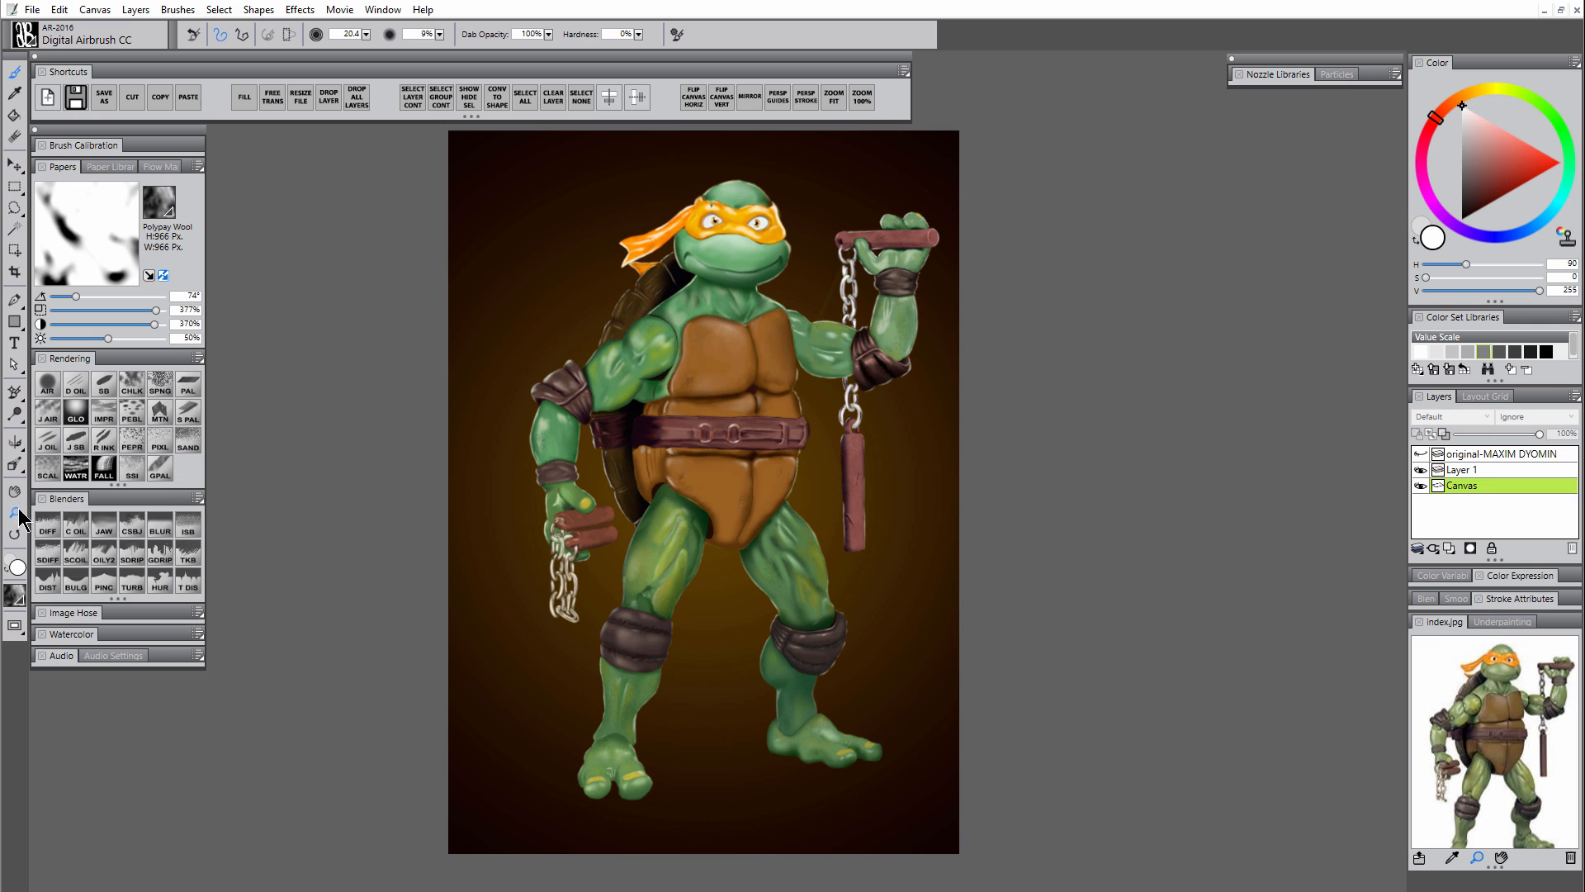
{"action": "left_click", "coordinate": [724, 234]}
{"action": "left_click", "coordinate": [724, 237]}
{"action": "left_click_drag", "start_coordinate": [724, 237], "coordinate": [715, 299]}
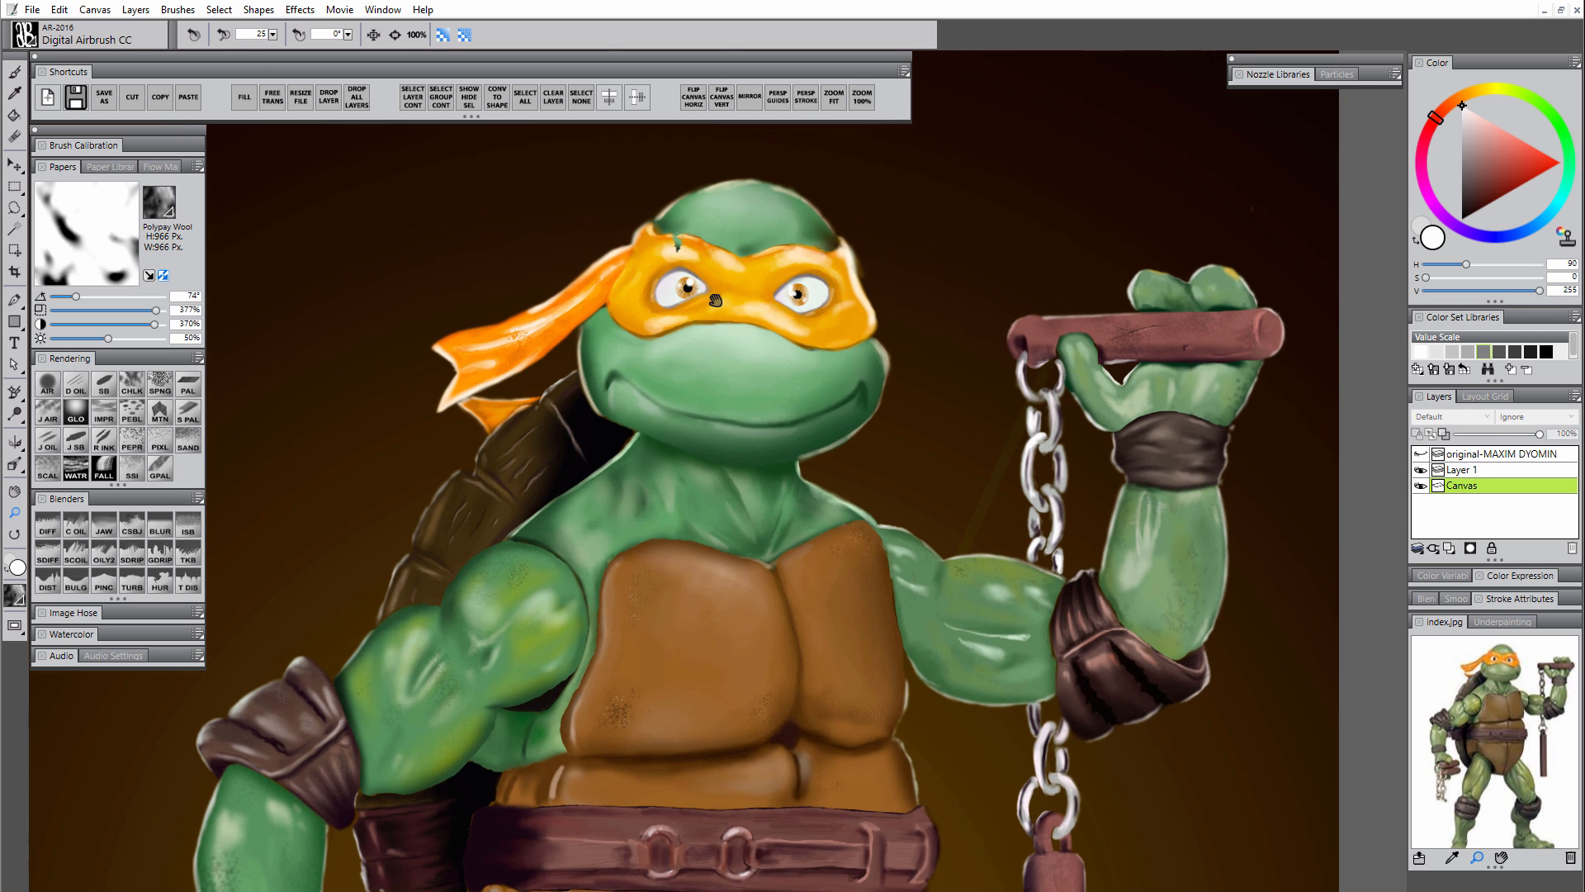
{"action": "left_click", "coordinate": [715, 299]}
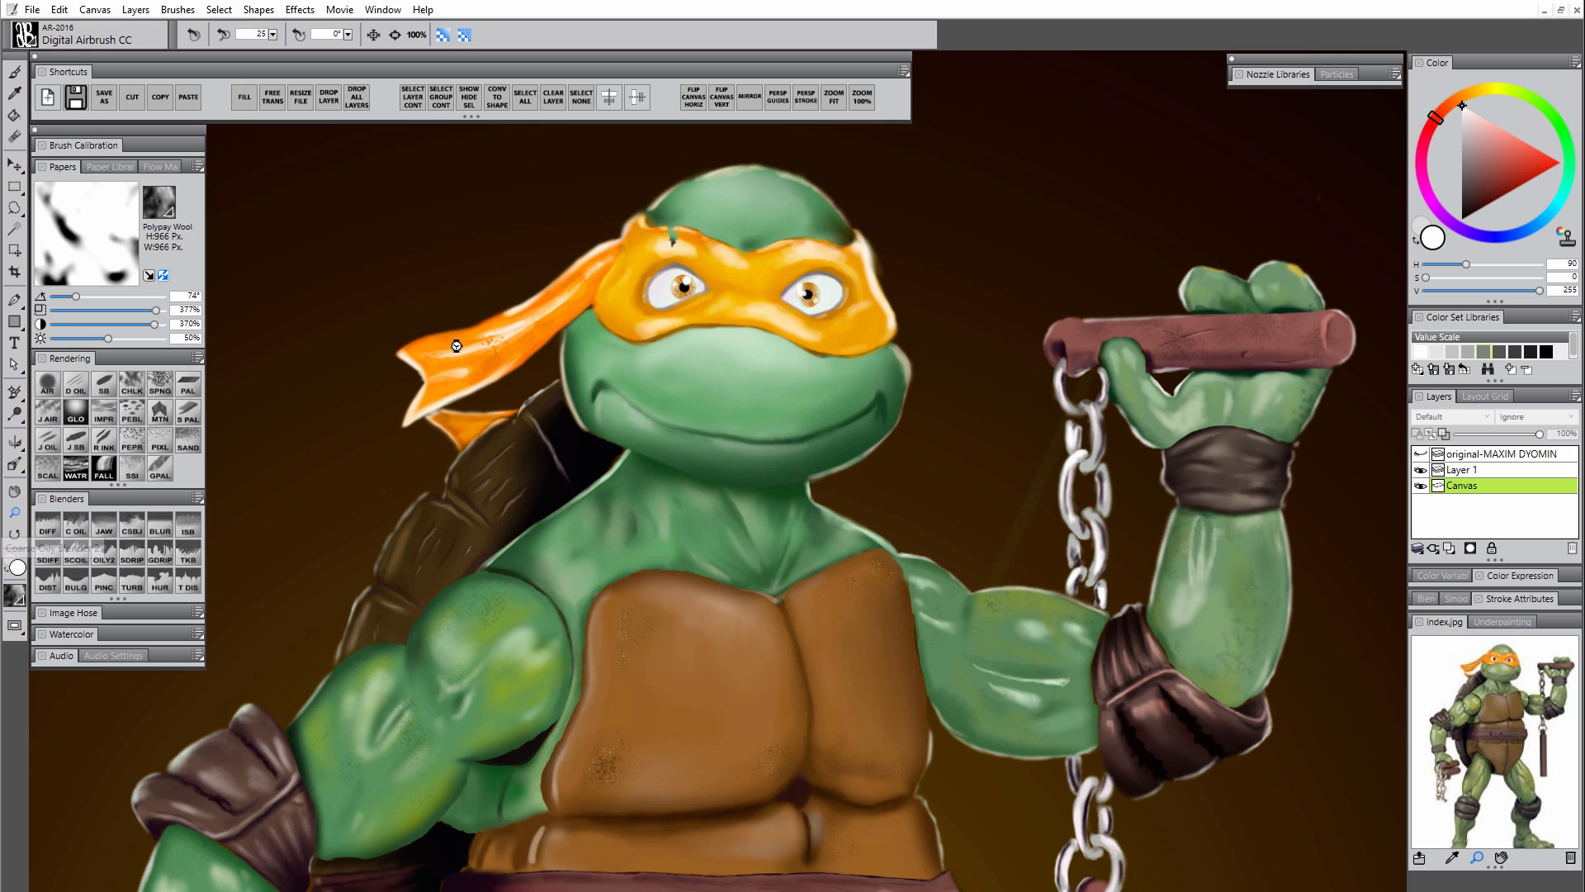
{"action": "mouse_move", "coordinate": [457, 354]}
{"action": "left_mouse_down"}
{"action": "mouse_move", "coordinate": [431, 354]}
{"action": "mouse_move", "coordinate": [512, 340]}
{"action": "mouse_move", "coordinate": [592, 273]}
{"action": "left_mouse_up"}
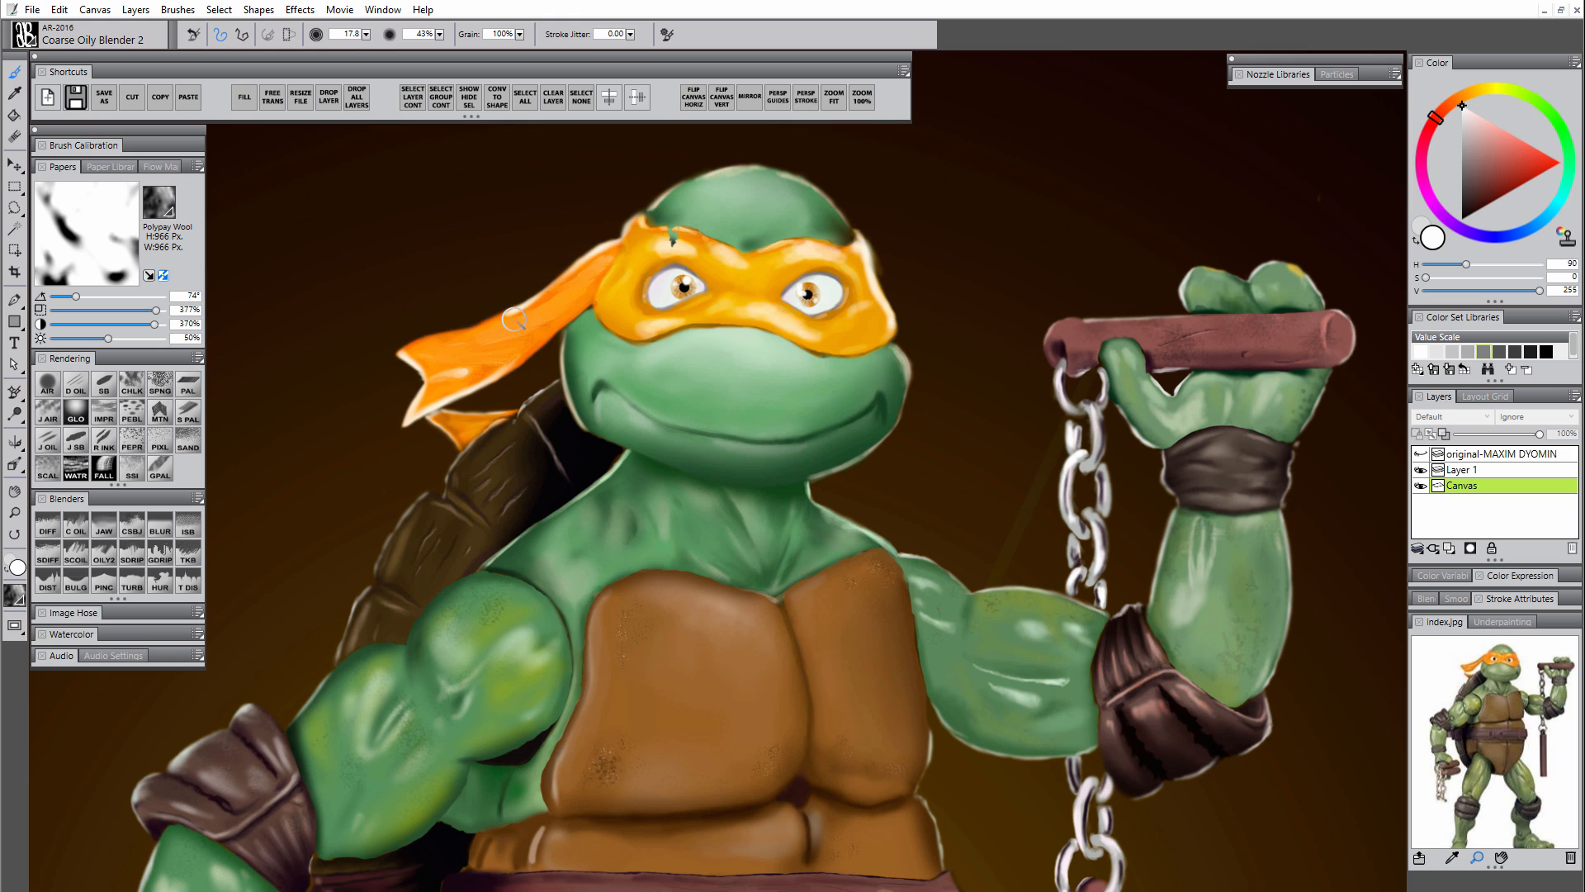
{"action": "mouse_move", "coordinate": [514, 320]}
{"action": "left_mouse_down"}
{"action": "mouse_move", "coordinate": [537, 304]}
{"action": "mouse_move", "coordinate": [437, 382]}
{"action": "mouse_move", "coordinate": [451, 378]}
{"action": "left_mouse_up"}
- Smooth the shading on the mask above and below both eyes with the same oily blender
{"action": "mouse_move", "coordinate": [656, 257]}
{"action": "left_mouse_down"}
{"action": "mouse_move", "coordinate": [688, 248]}
{"action": "mouse_move", "coordinate": [665, 246]}
{"action": "mouse_move", "coordinate": [717, 266]}
{"action": "mouse_move", "coordinate": [702, 255]}
{"action": "mouse_move", "coordinate": [795, 264]}
{"action": "mouse_move", "coordinate": [748, 269]}
{"action": "mouse_move", "coordinate": [818, 256]}
{"action": "left_mouse_up"}
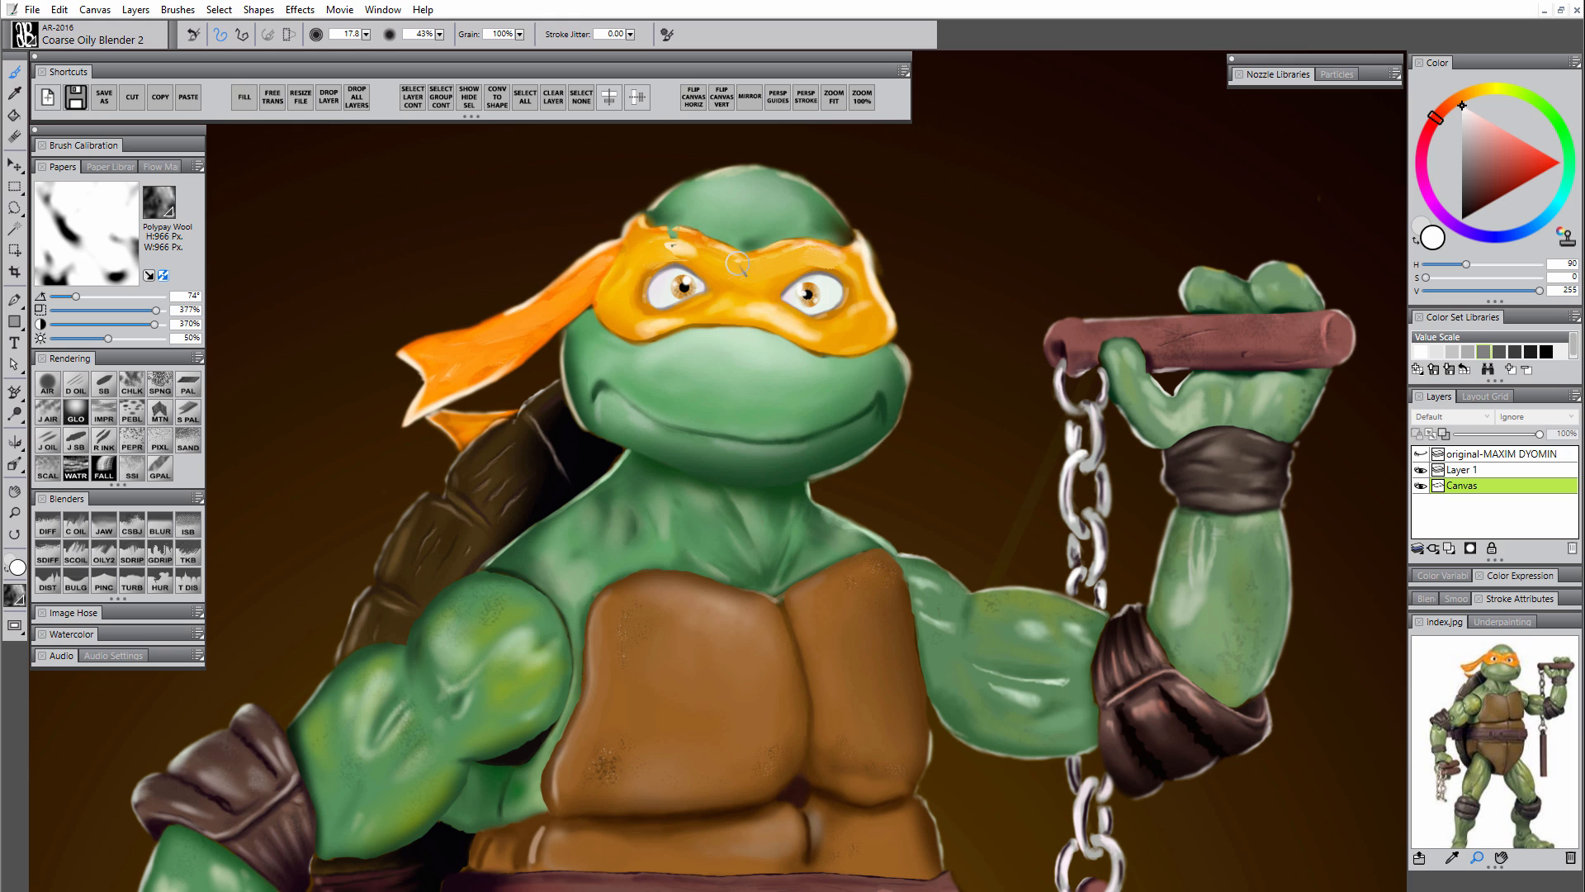
{"action": "mouse_move", "coordinate": [671, 318]}
{"action": "left_mouse_down"}
{"action": "mouse_move", "coordinate": [634, 326]}
{"action": "mouse_move", "coordinate": [668, 320]}
{"action": "left_mouse_up"}
{"action": "mouse_move", "coordinate": [787, 321]}
{"action": "left_mouse_down"}
{"action": "mouse_move", "coordinate": [820, 334]}
{"action": "mouse_move", "coordinate": [752, 303]}
{"action": "mouse_move", "coordinate": [863, 321]}
{"action": "left_mouse_up"}
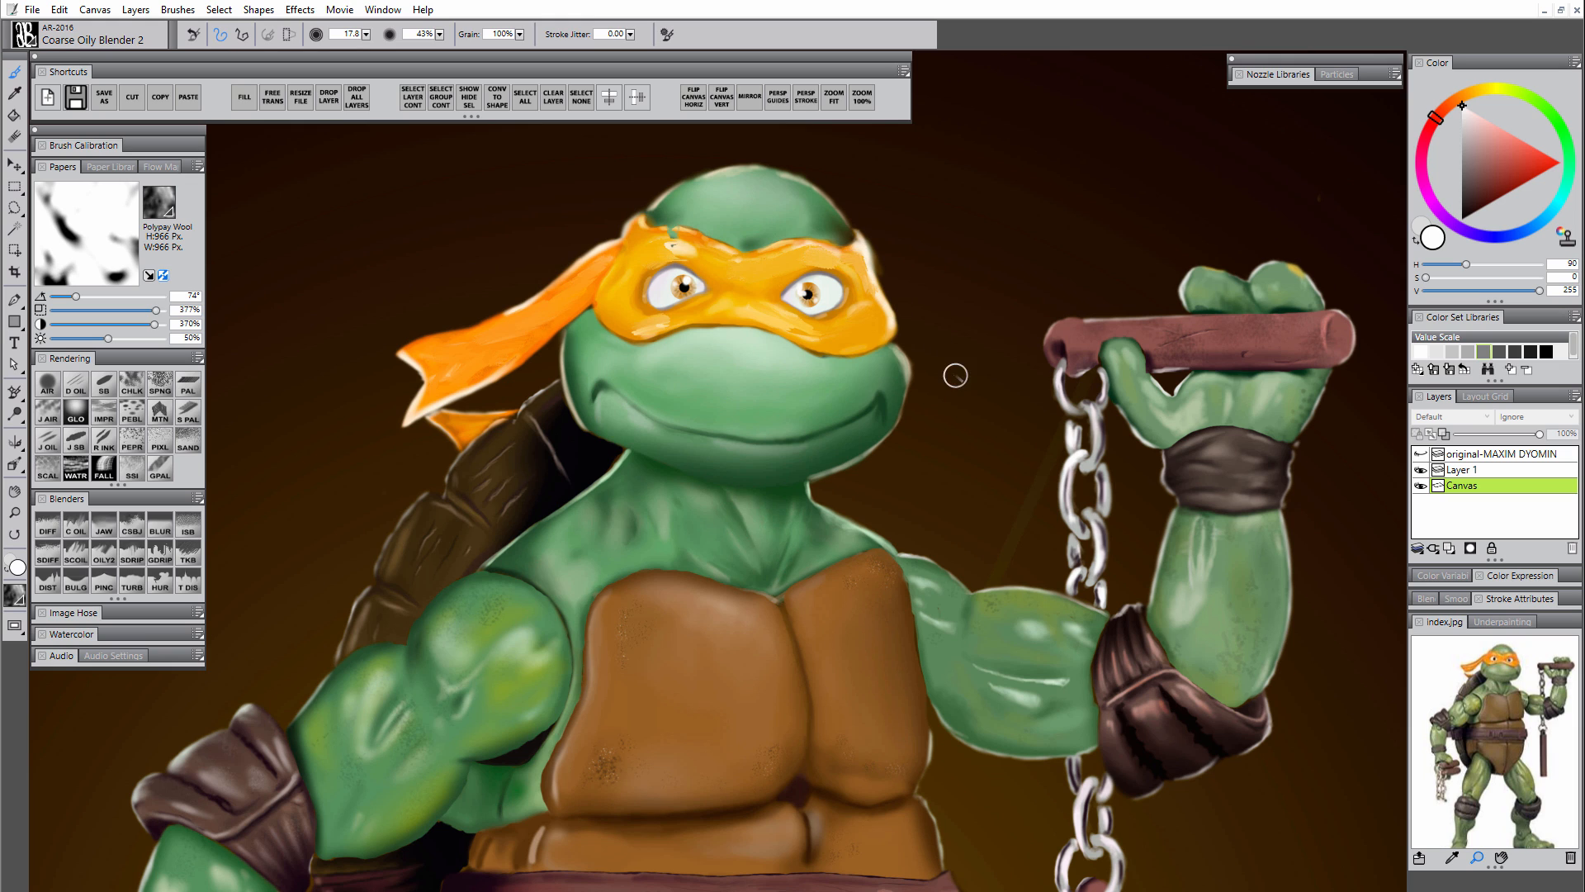
- Add a new layer above Canvas and airbrush the pale edges of the mask and its tail with orange sampled from the mask
{"action": "left_click", "coordinate": [1450, 547]}
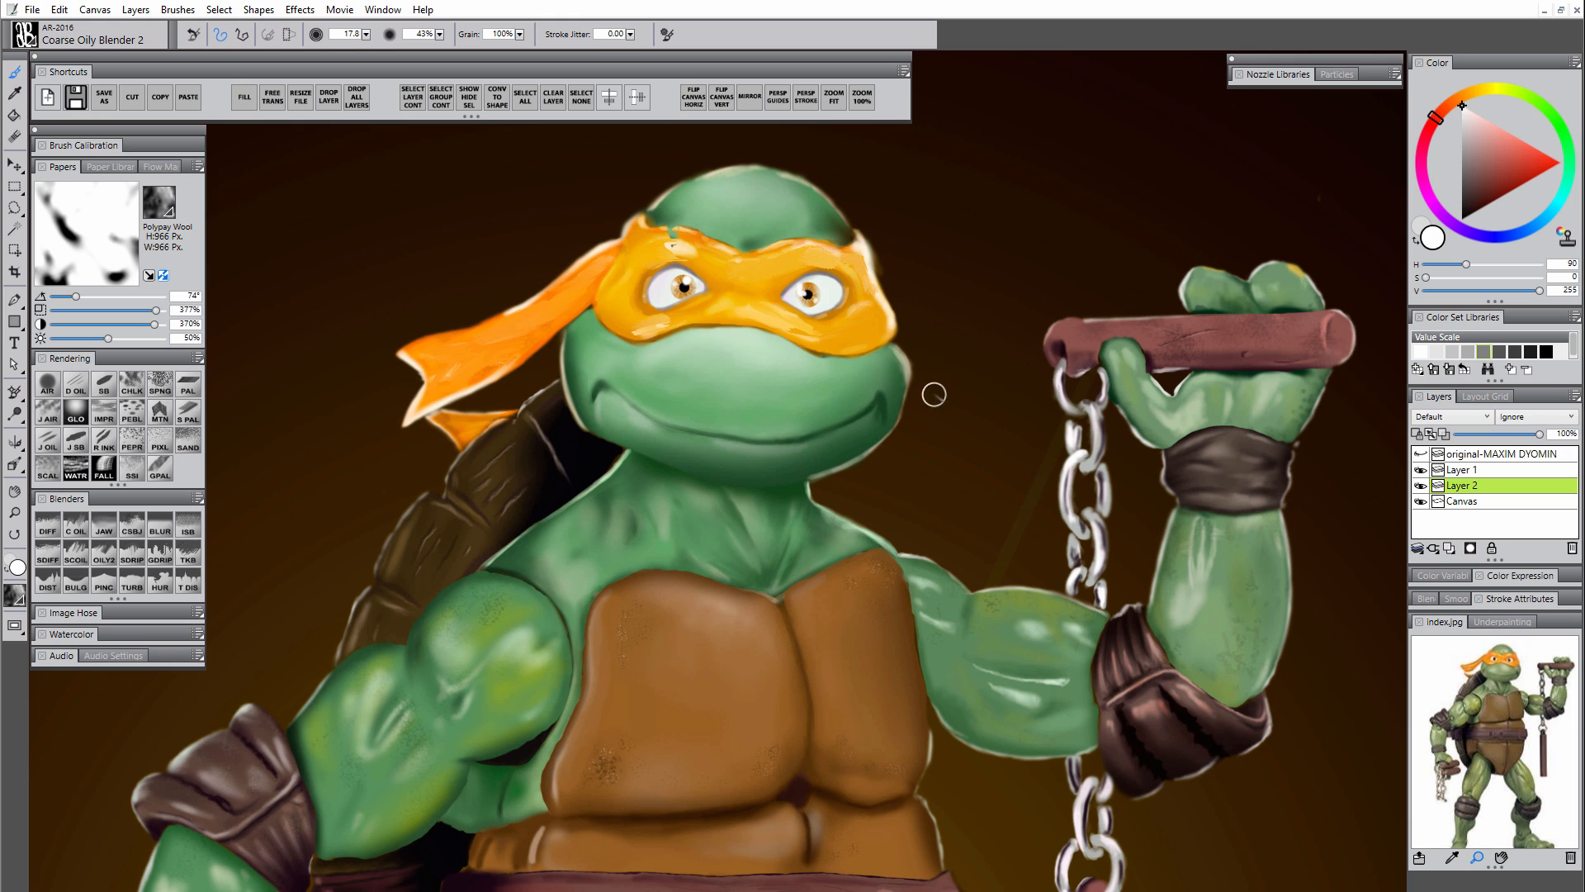
{"action": "left_click", "coordinate": [50, 387]}
{"action": "left_click", "coordinate": [631, 275], "text": "alt"}
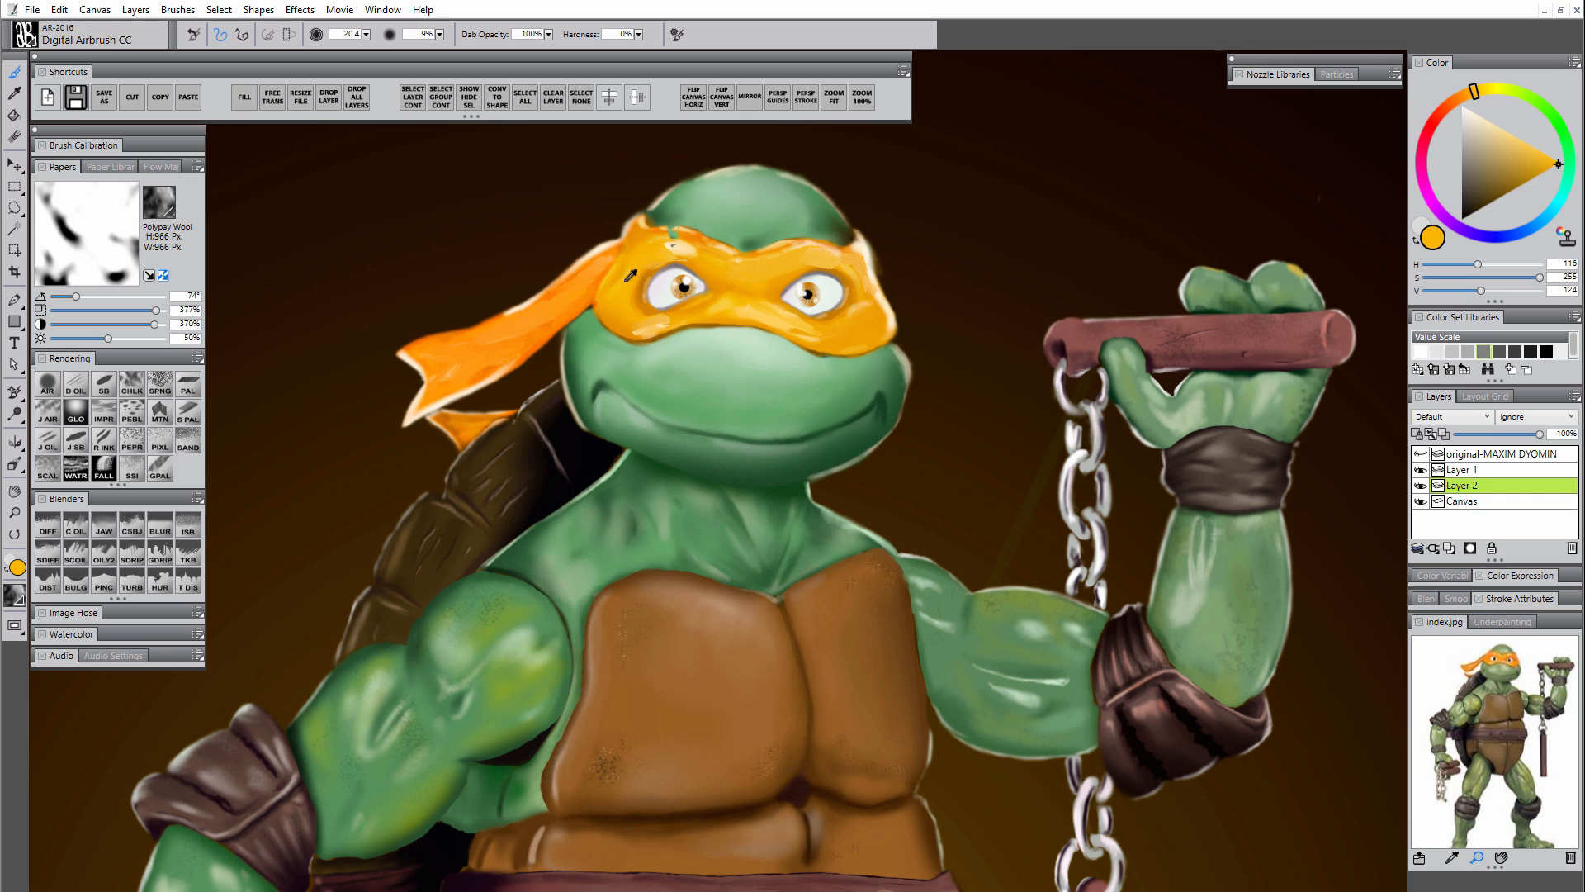
{"action": "left_click_drag", "start_coordinate": [531, 291], "coordinate": [535, 292]}
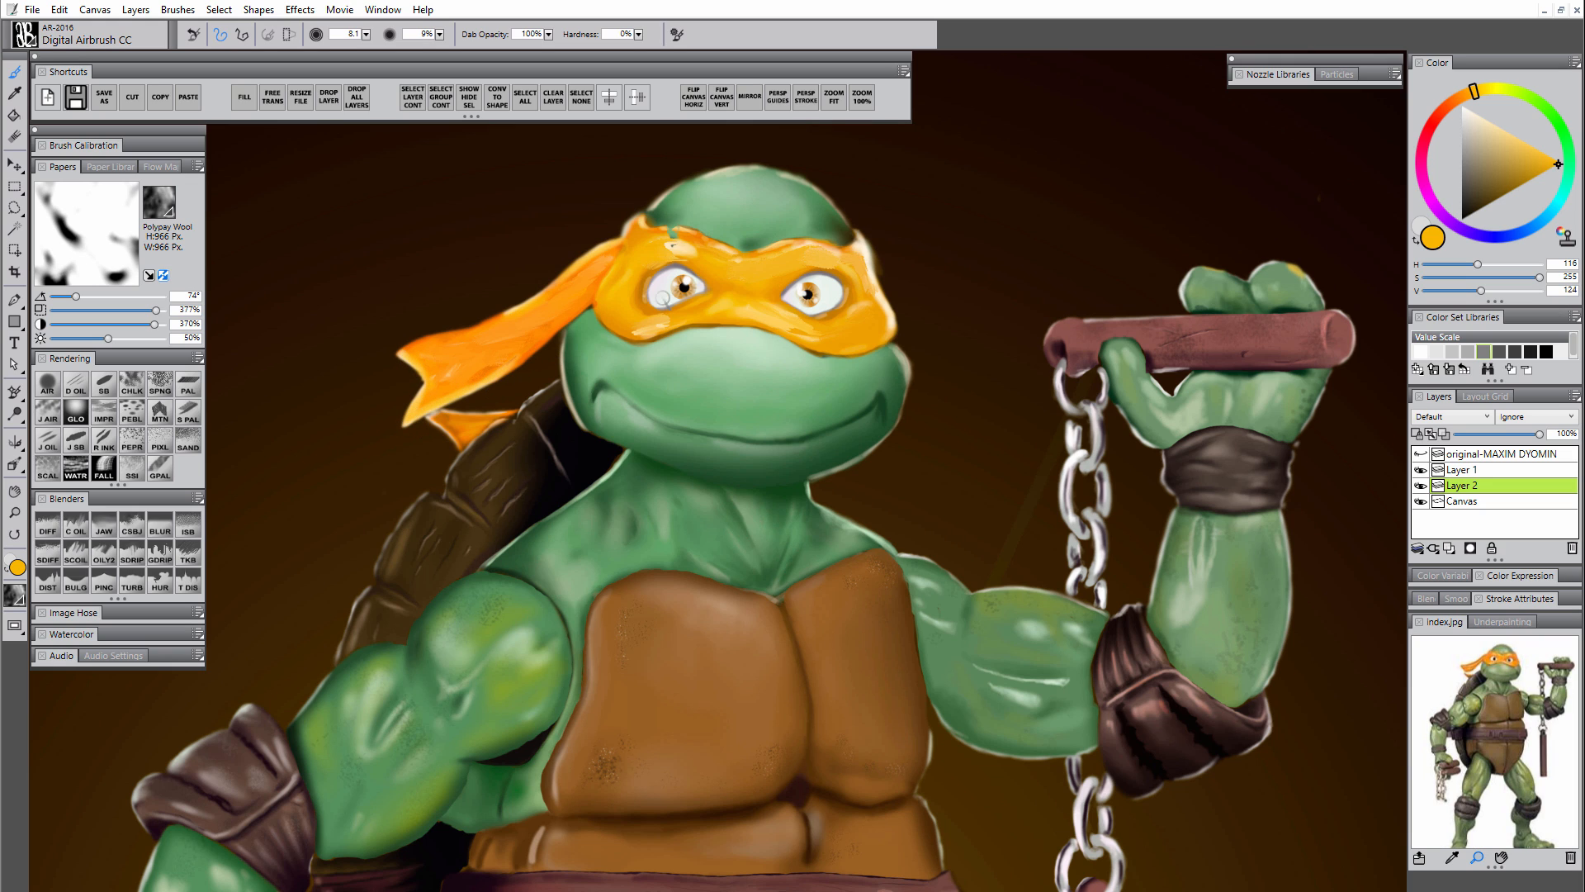
{"action": "left_click_drag", "start_coordinate": [681, 238], "coordinate": [697, 239]}
{"action": "left_click_drag", "start_coordinate": [863, 243], "coordinate": [872, 242]}
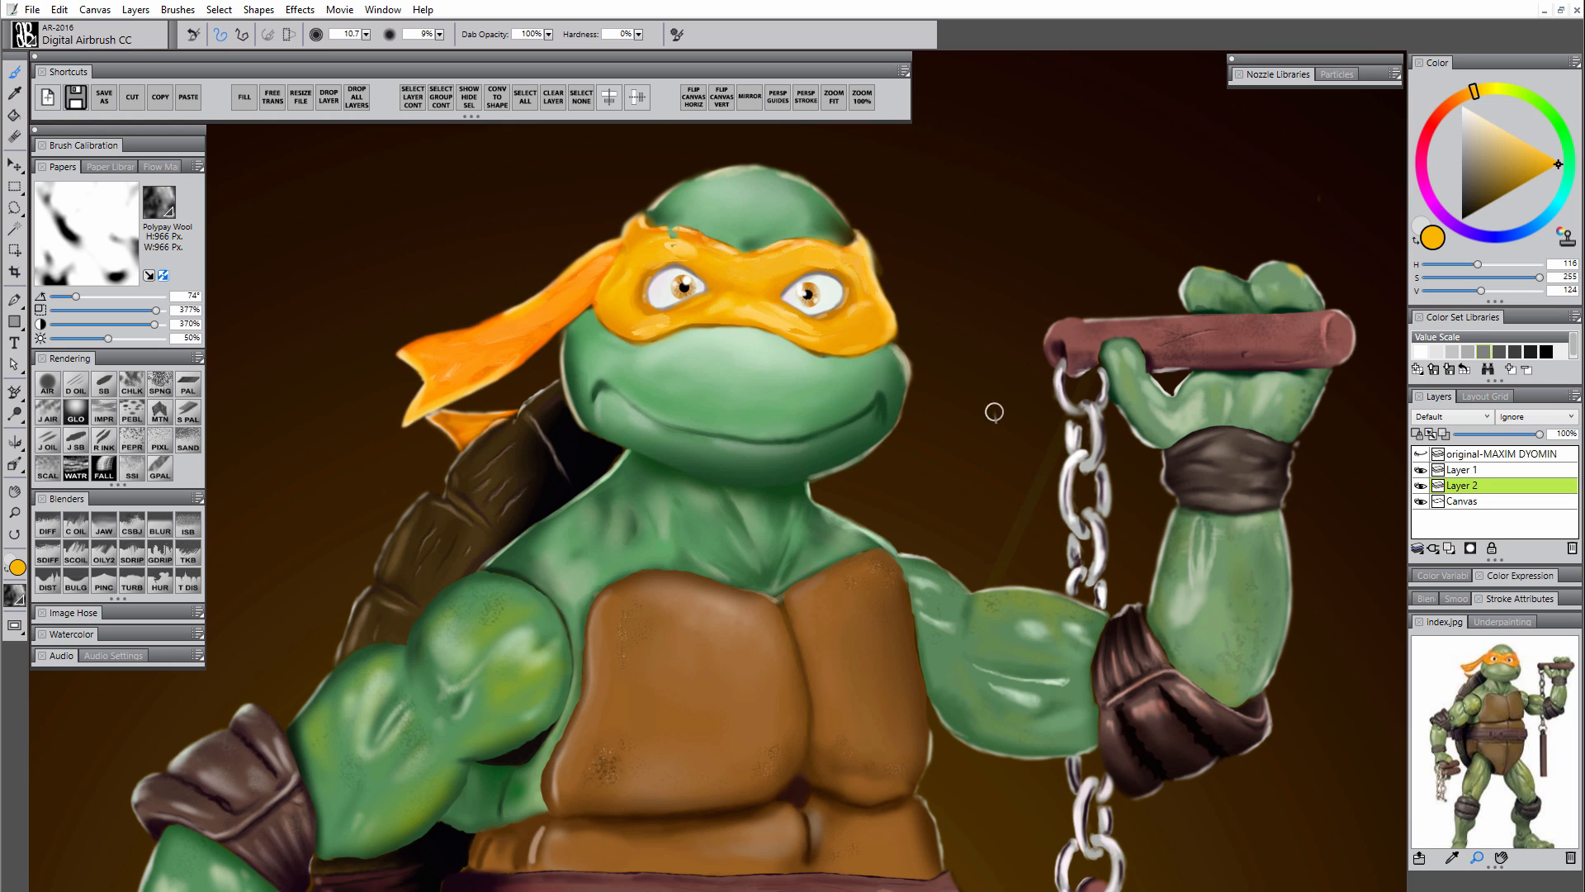
- Rename the new edge-correction layer mask-fix
{"action": "double_click", "coordinate": [1468, 488]}
{"action": "type", "text": "MASK-FIX"}
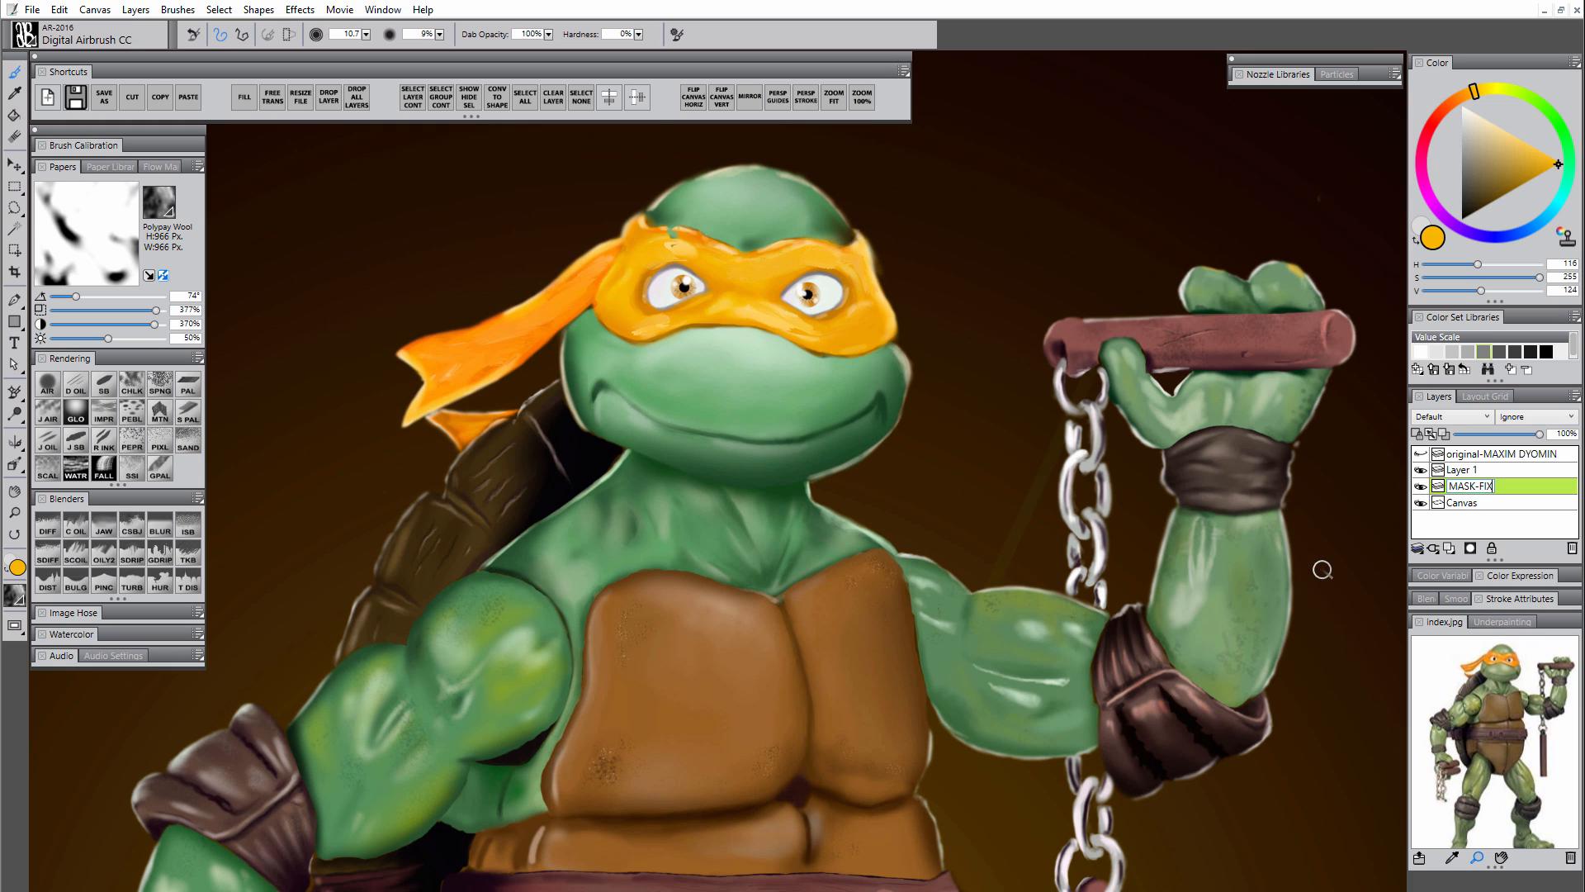
{"action": "key", "text": "Return"}
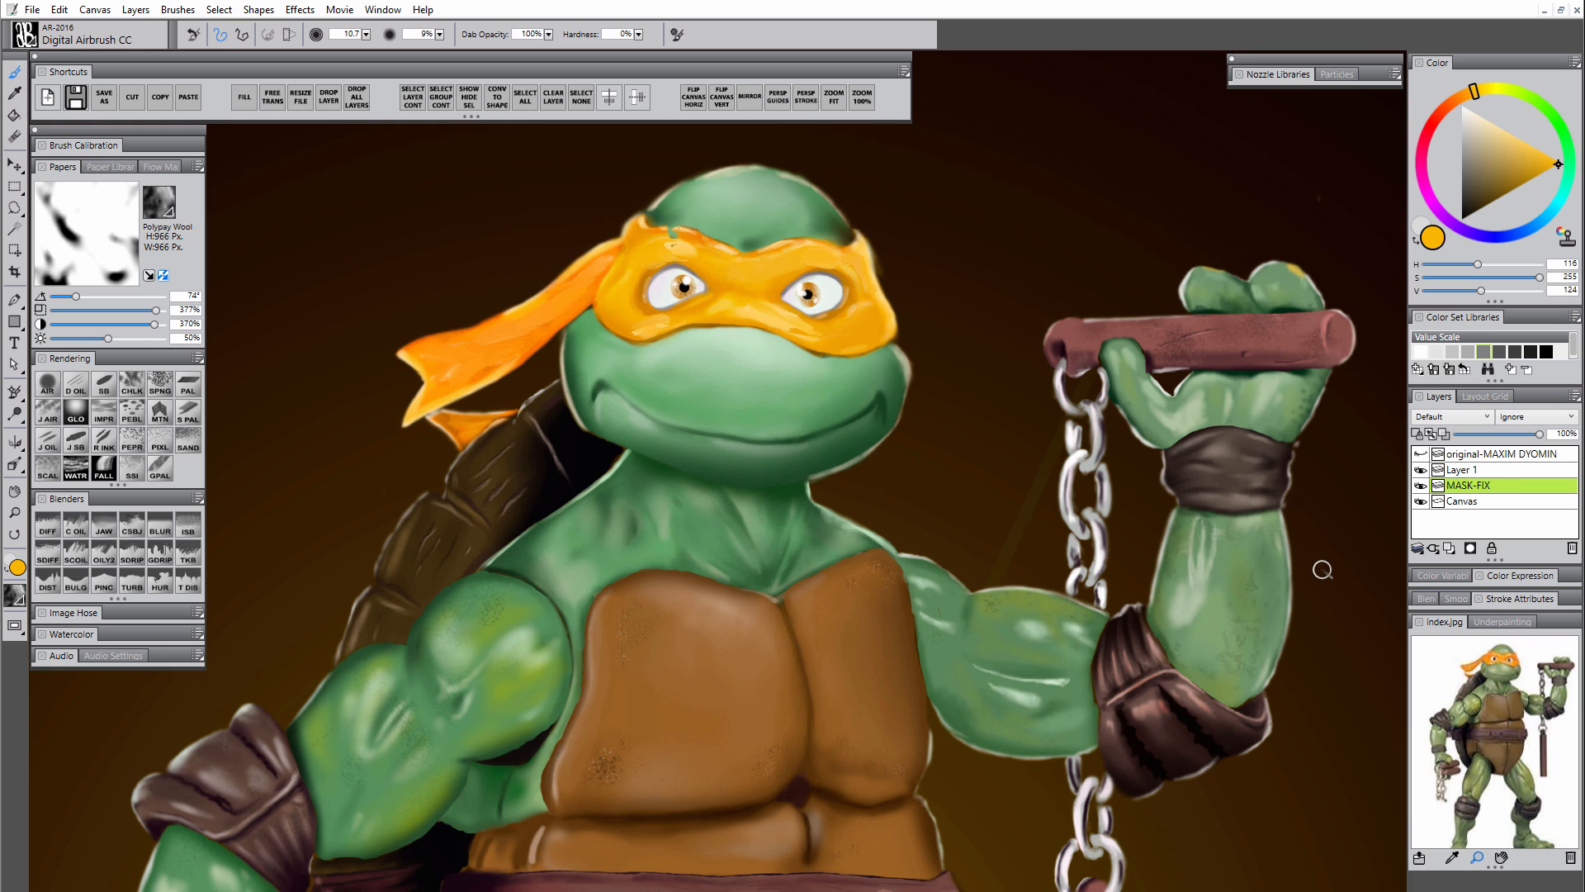
{"action": "double_click", "coordinate": [1481, 486]}
{"action": "type", "text": "mask-fix"}
{"action": "key", "text": "Return"}
- Add a layer named mask-texture above mask-fix and set its composite method to Multiply
{"action": "left_click", "coordinate": [1450, 546]}
{"action": "type", "text": "mask"}
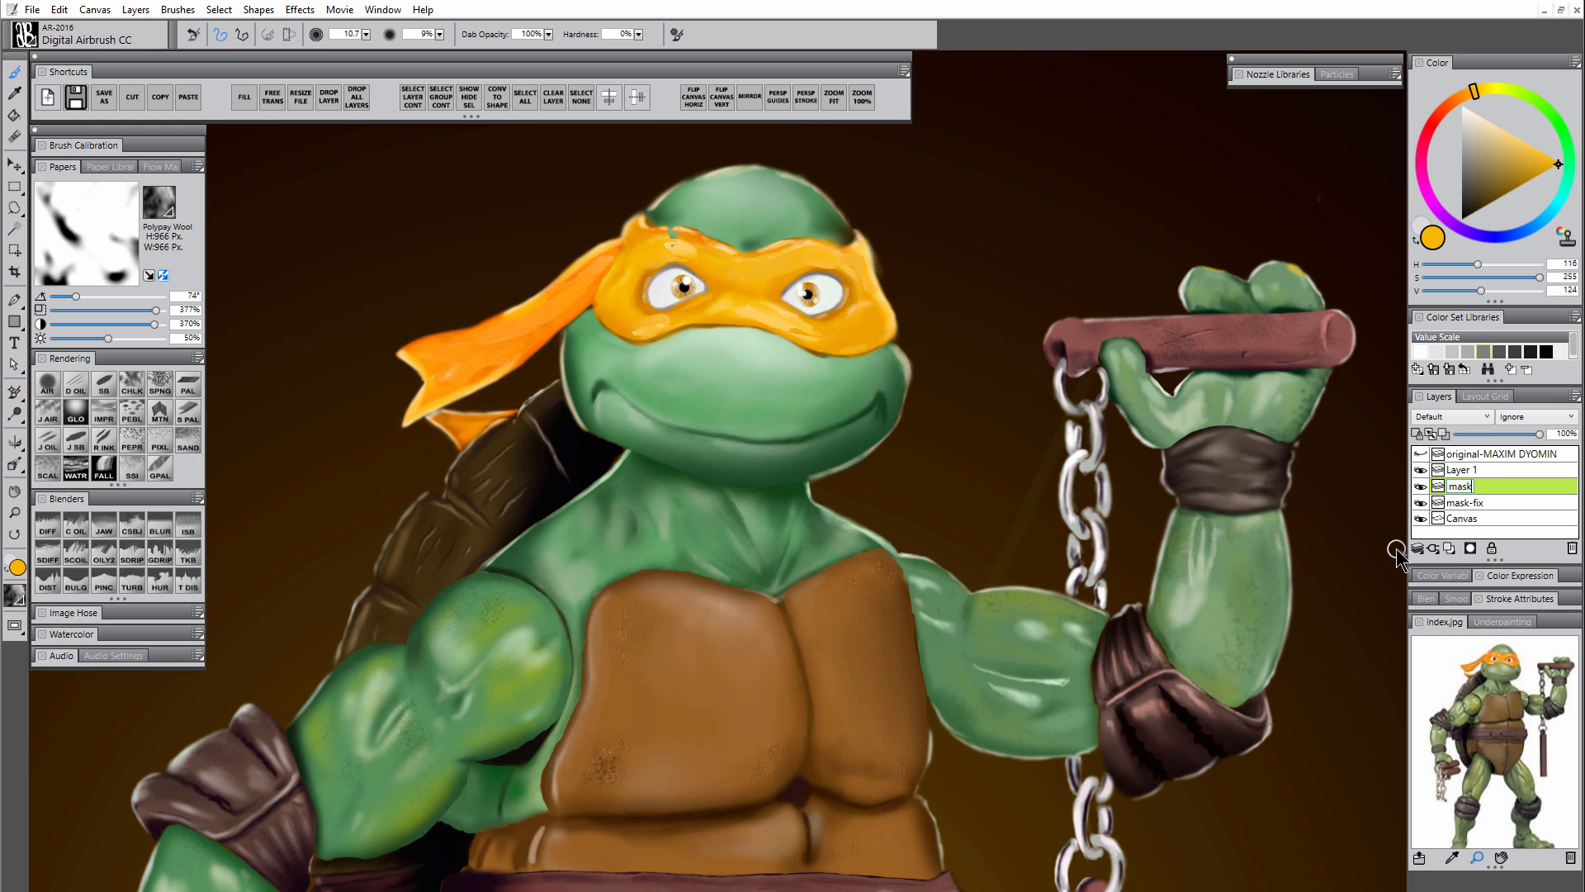
{"action": "type", "text": "-texture"}
{"action": "key", "text": "Return"}
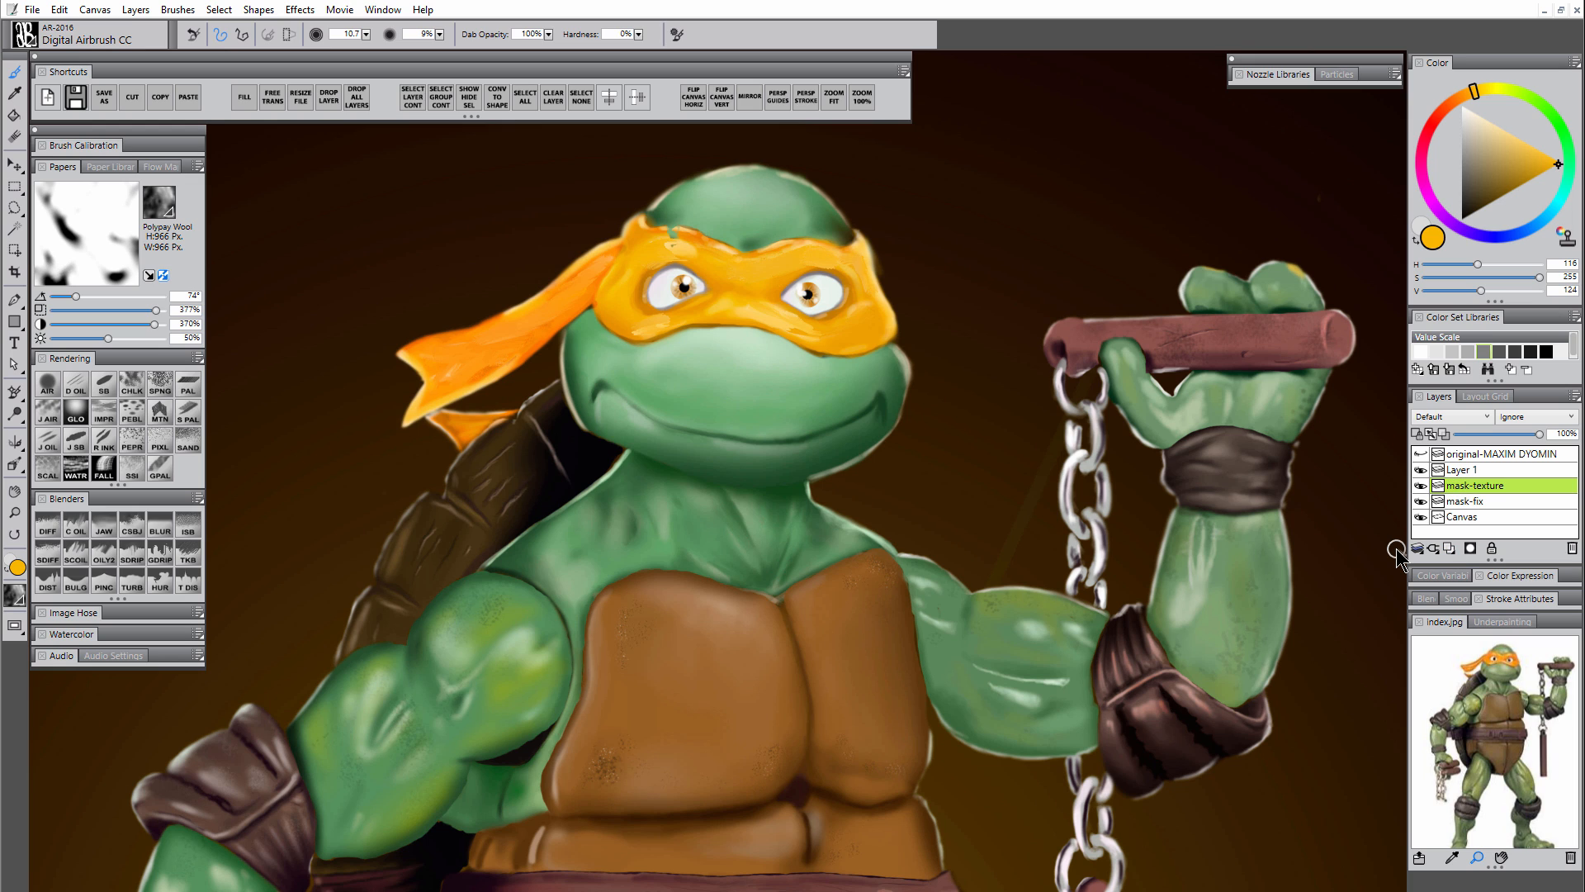
{"action": "left_click", "coordinate": [1451, 417]}
{"action": "left_click", "coordinate": [1431, 576]}
- Choose the Sponge AR brush and lasso a freehand selection around the orange mask and its tail
{"action": "left_click", "coordinate": [160, 385]}
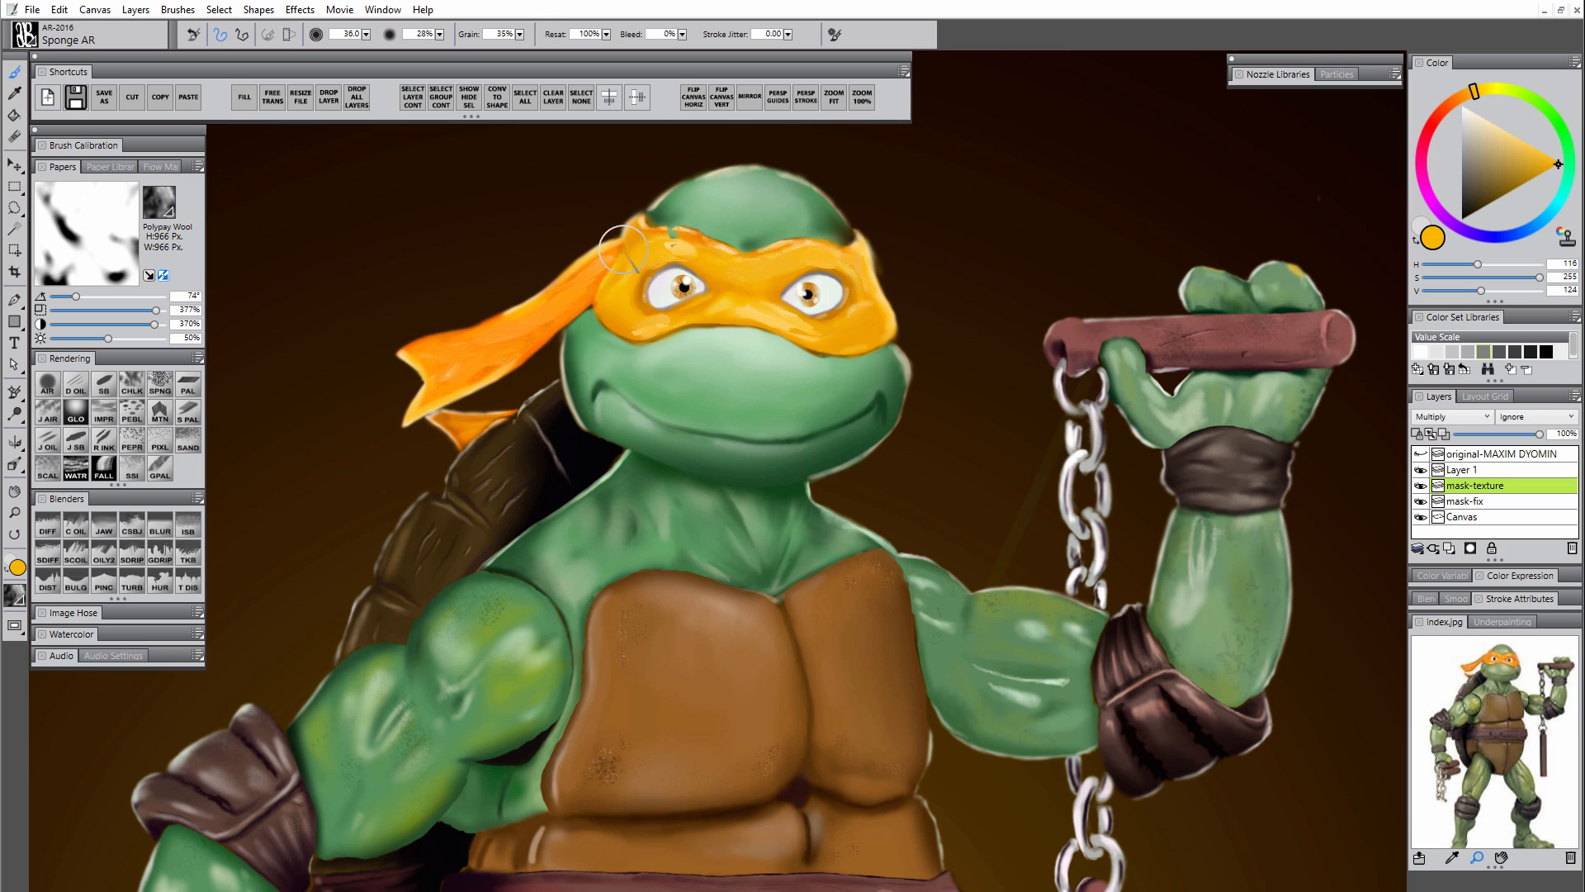
{"action": "left_click", "coordinate": [12, 209]}
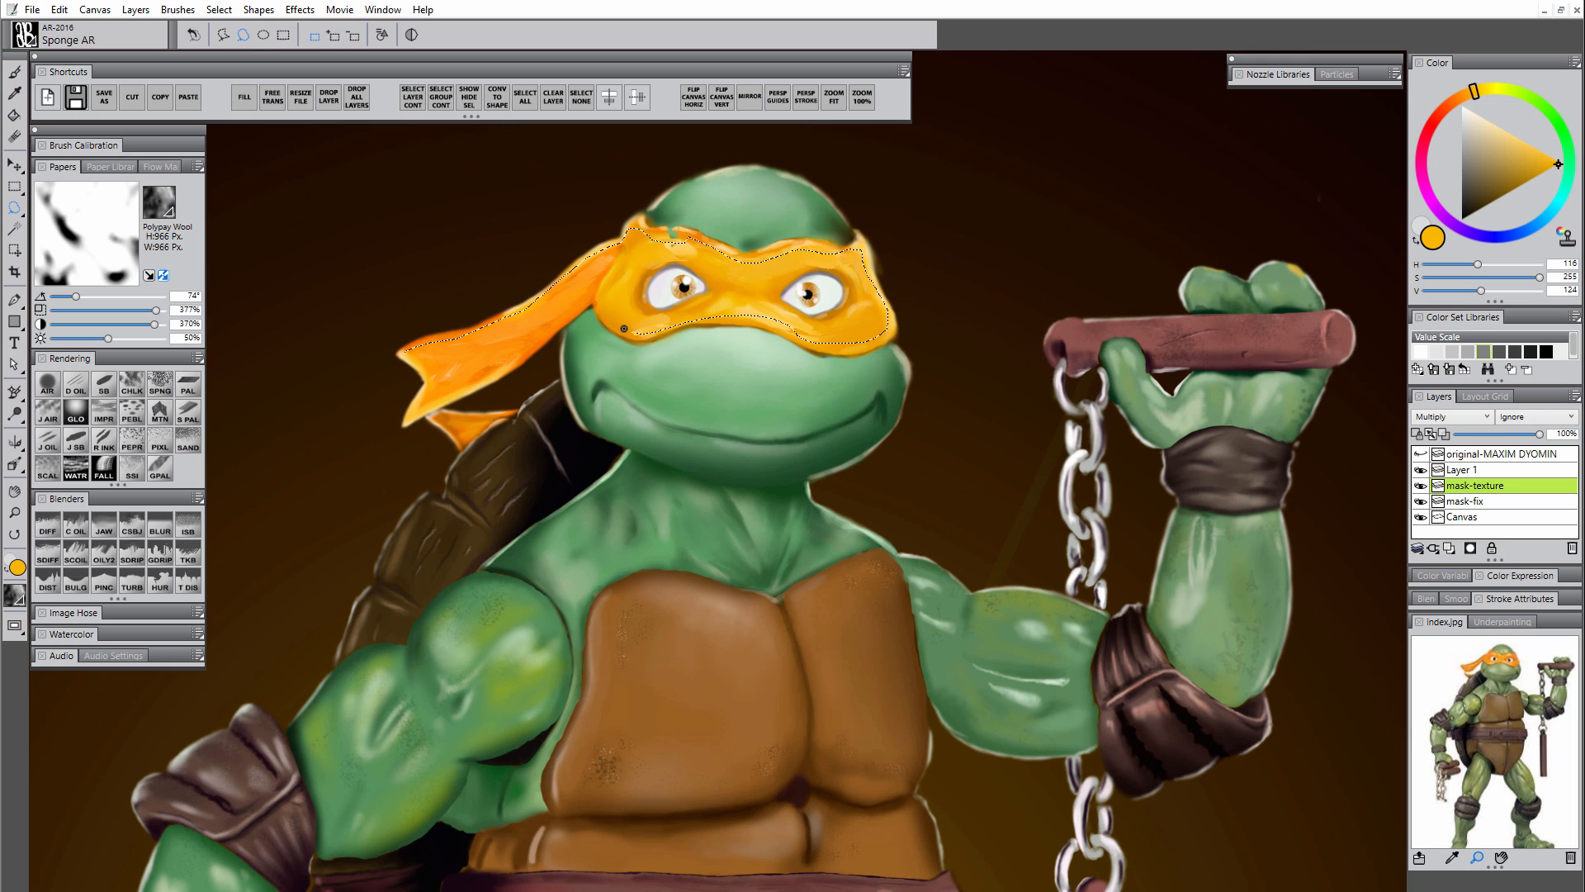
{"action": "mouse_move", "coordinate": [461, 387]}
{"action": "left_mouse_down"}
{"action": "mouse_move", "coordinate": [422, 411]}
{"action": "mouse_move", "coordinate": [436, 378]}
{"action": "left_mouse_up"}
- Sponge a dark orange texture over the selected mask and tail with Sponge AR at size 122.1
{"action": "key", "text": "b"}
{"action": "left_click", "coordinate": [1456, 100]}
{"action": "left_click", "coordinate": [1522, 180]}
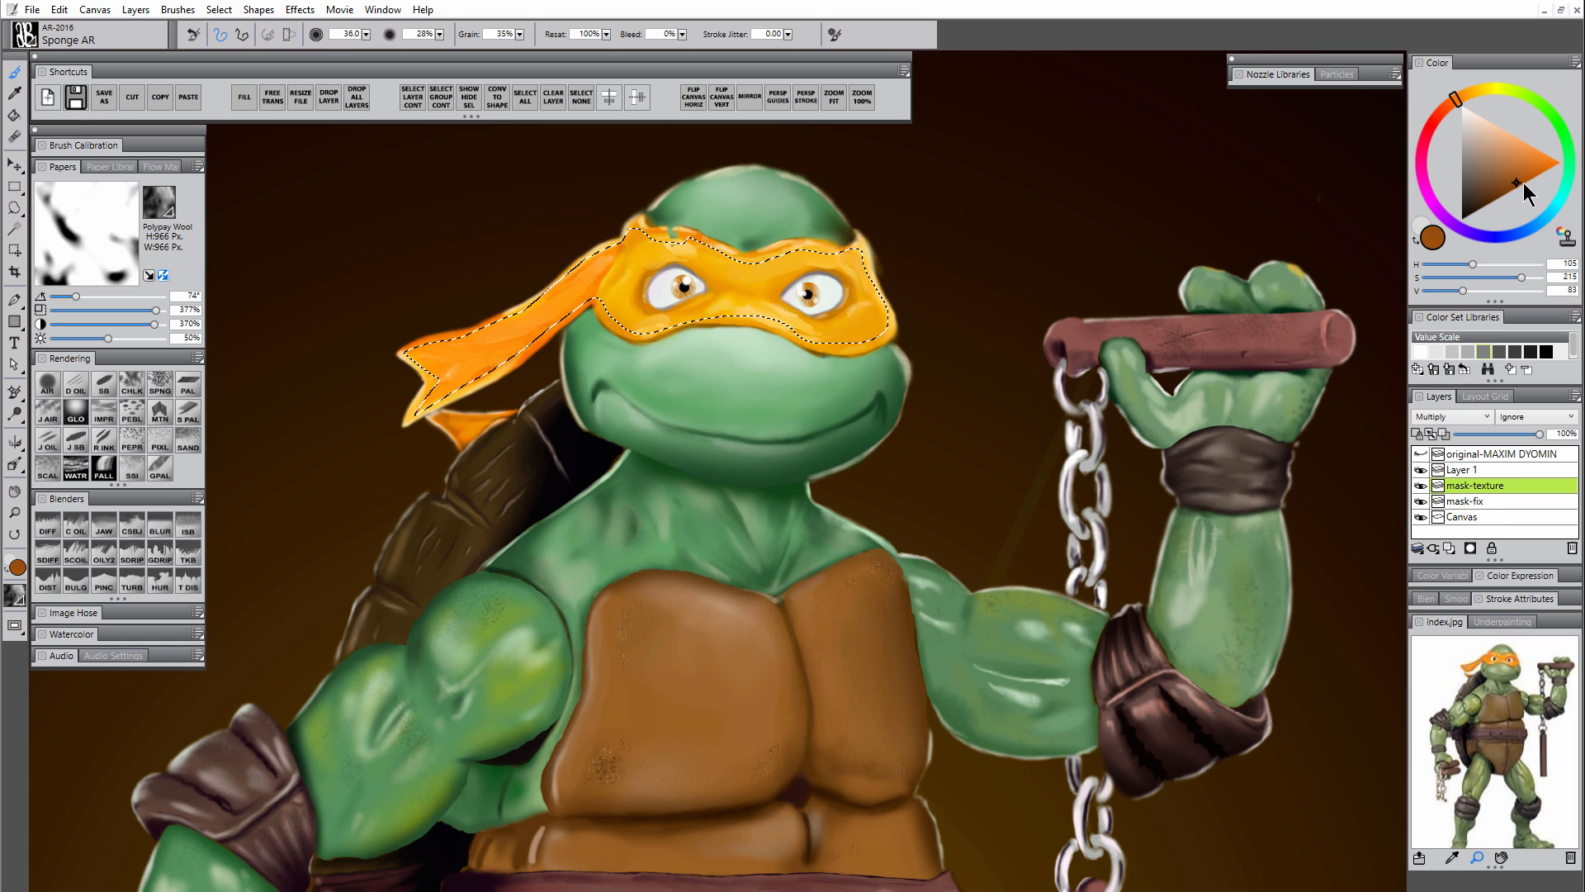
{"action": "mouse_move", "coordinate": [715, 248]}
{"action": "left_mouse_down"}
{"action": "mouse_move", "coordinate": [720, 324]}
{"action": "mouse_move", "coordinate": [620, 403]}
{"action": "mouse_move", "coordinate": [606, 304]}
{"action": "mouse_move", "coordinate": [351, 458]}
{"action": "left_mouse_up"}
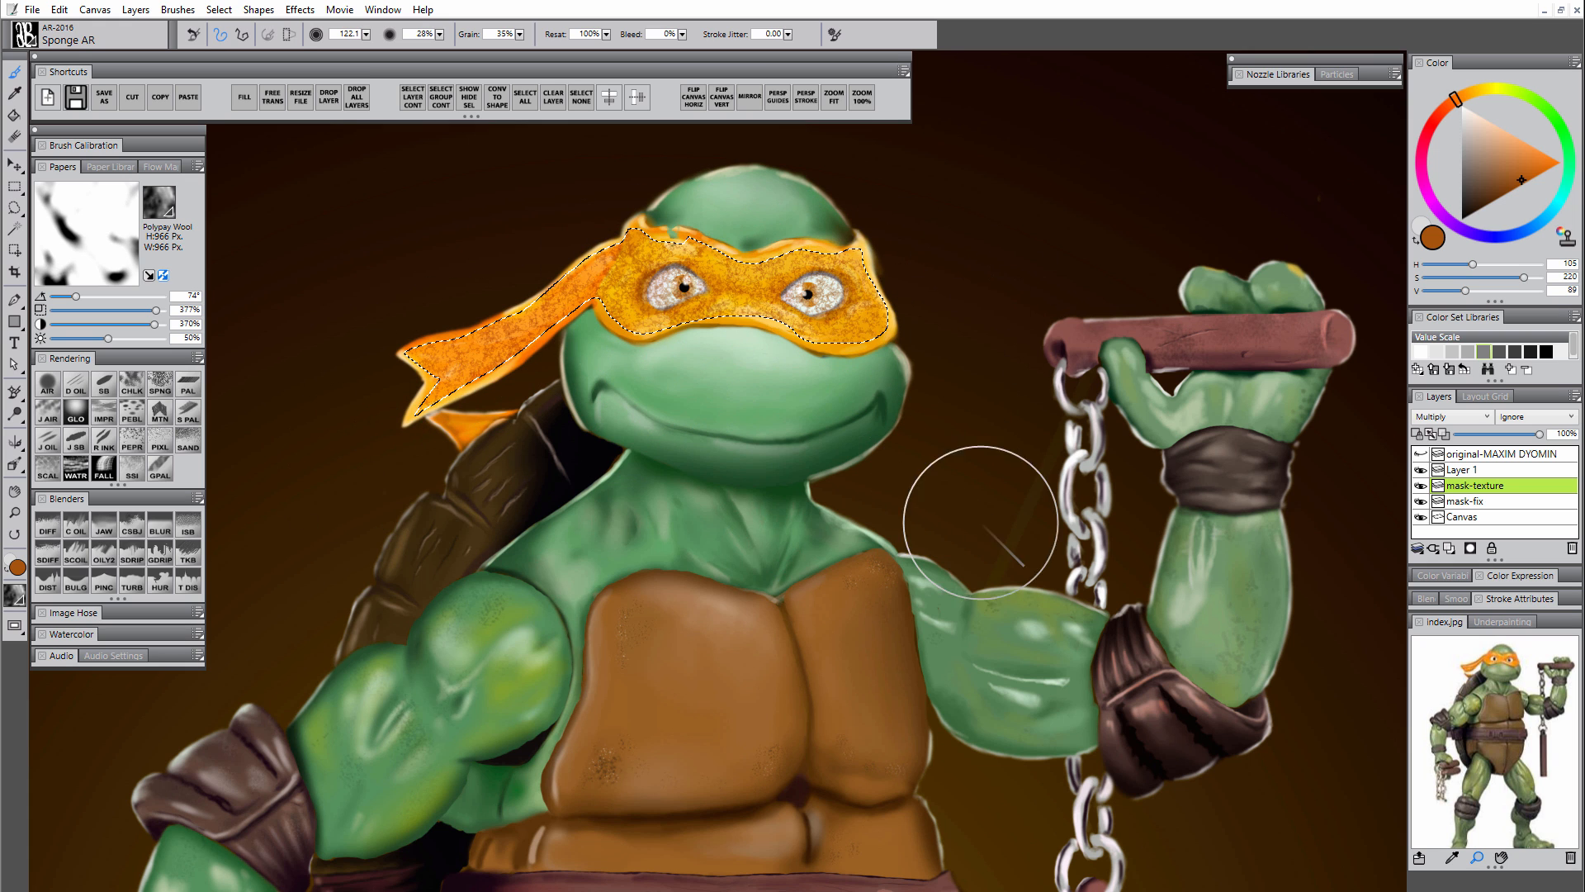
- Erase the sponge texture from both eyes, drop the selection, and reduce the mask-texture layer's opacity to 35%
{"action": "key", "text": "n"}
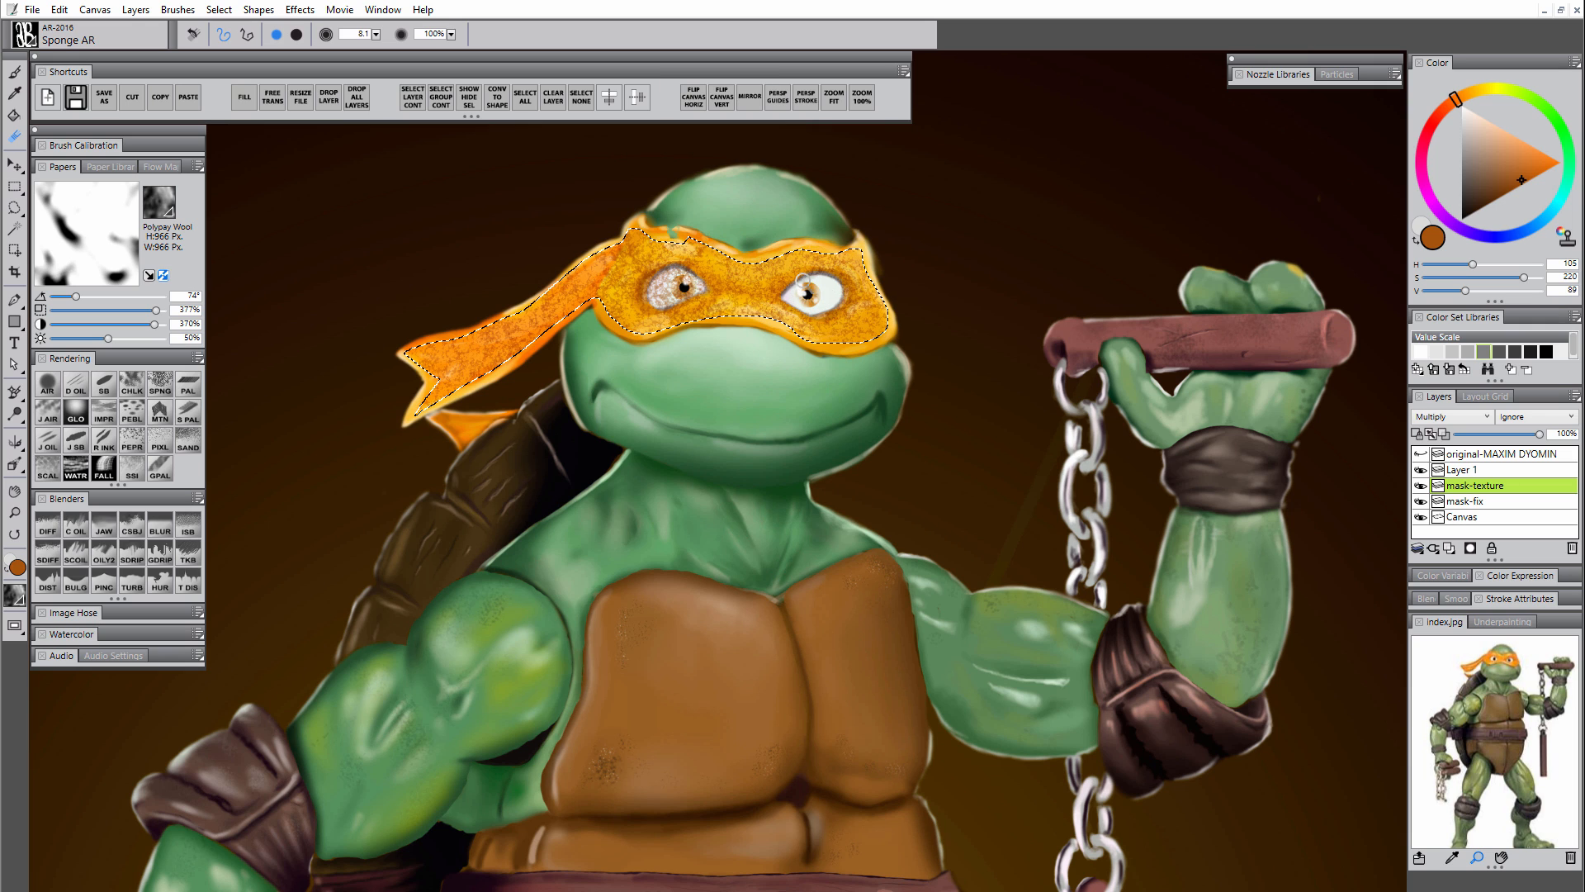
{"action": "mouse_move", "coordinate": [652, 285]}
{"action": "left_mouse_down"}
{"action": "mouse_move", "coordinate": [673, 293]}
{"action": "mouse_move", "coordinate": [658, 304]}
{"action": "left_mouse_up"}
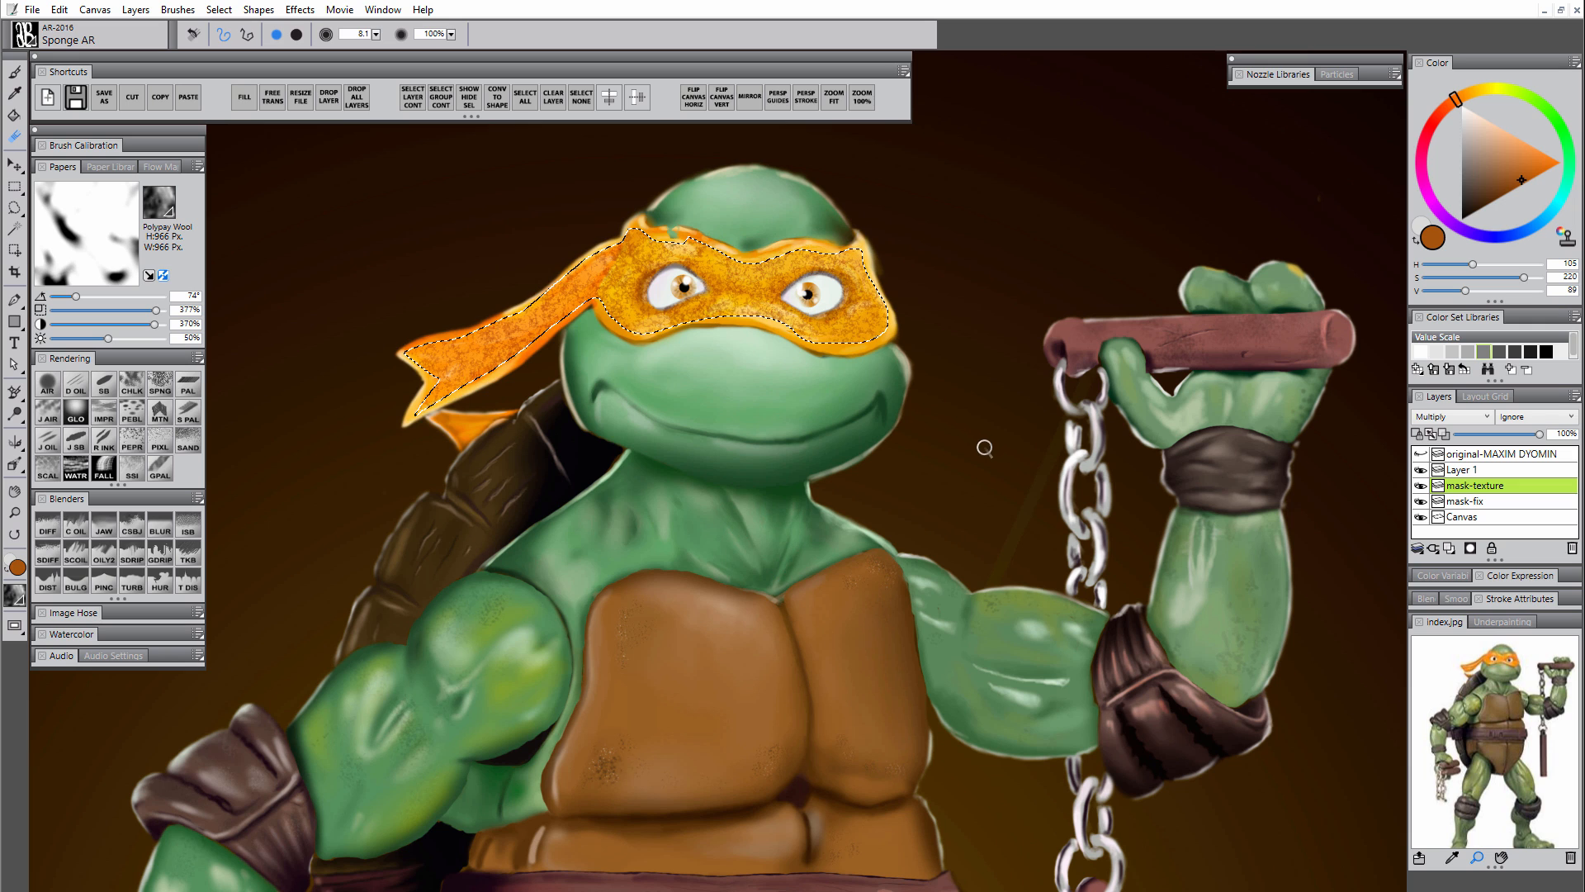
{"action": "key", "text": "ctrl+d"}
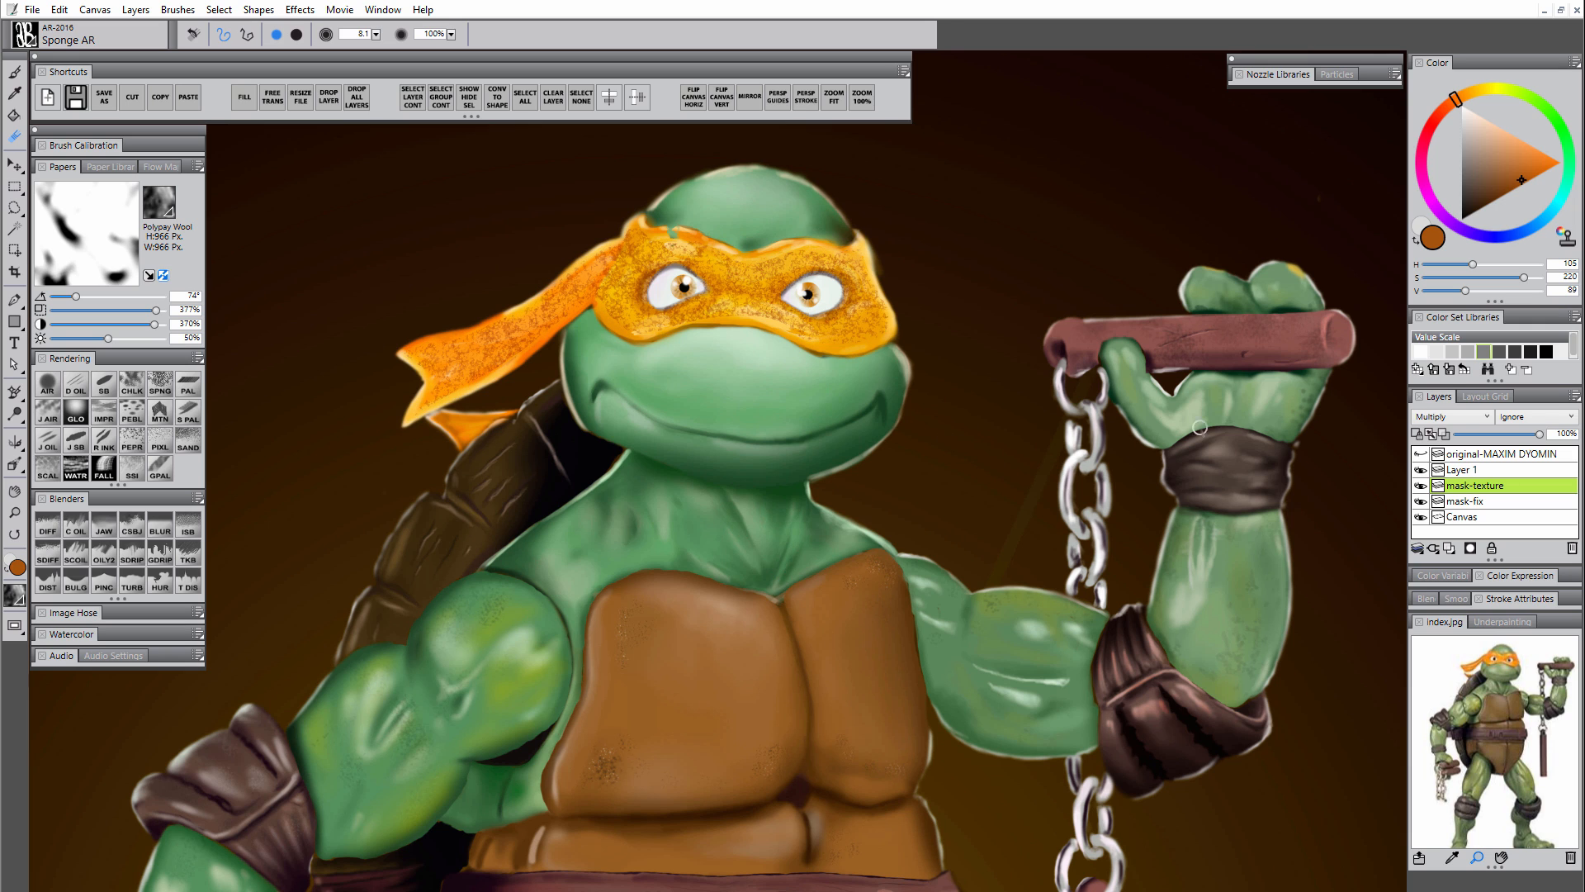
{"action": "left_click_drag", "start_coordinate": [1539, 434], "coordinate": [1491, 437]}
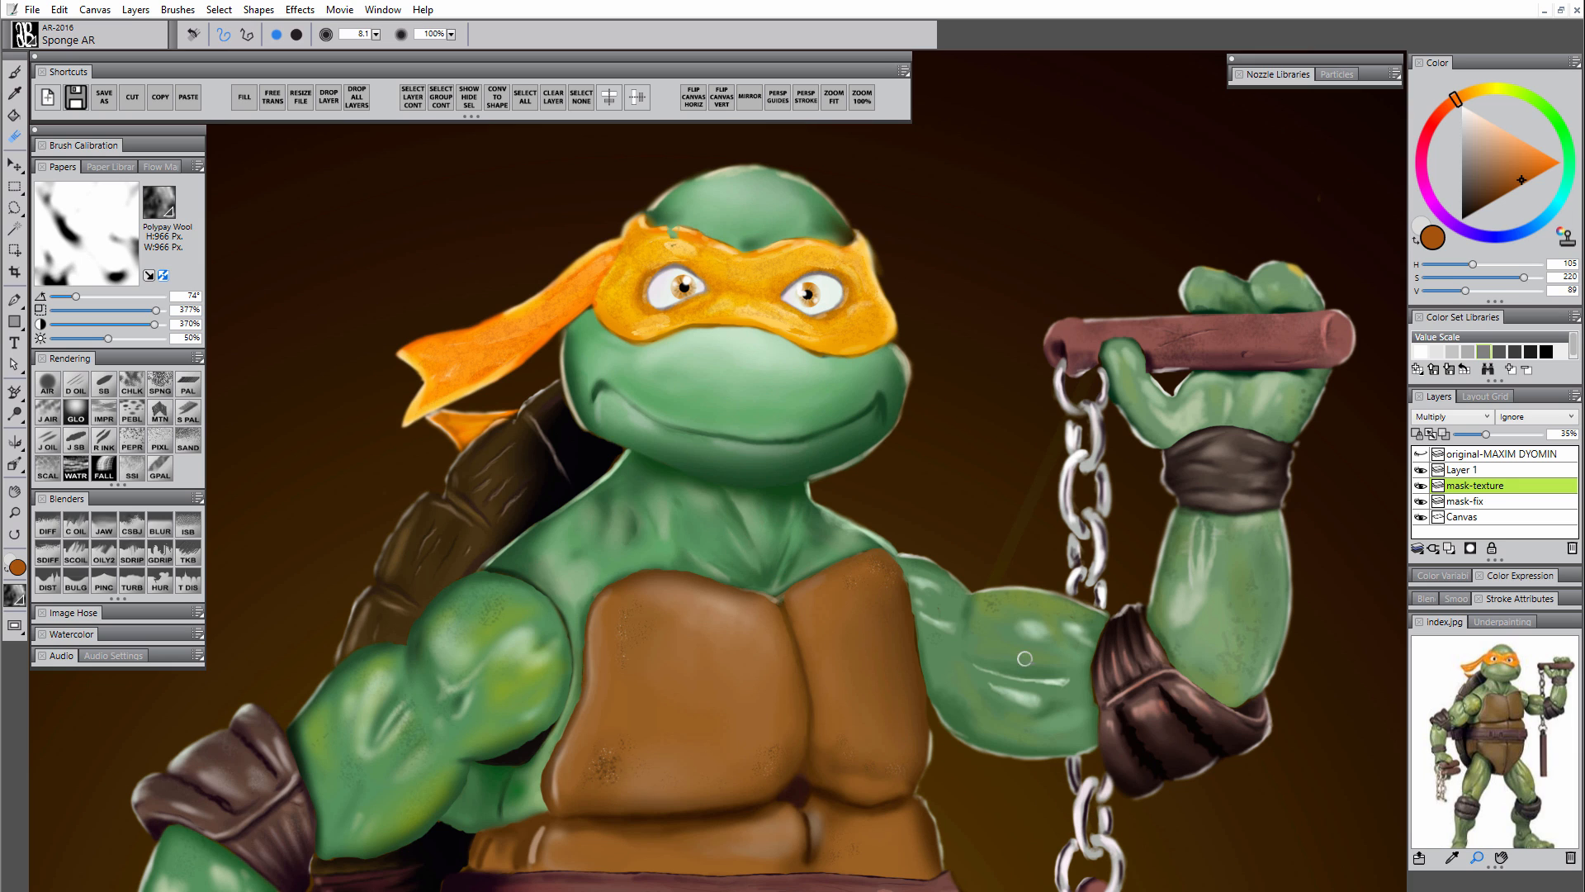
- Add a layer named turtle-skin above mask-texture and set its composite method to Multiply
{"action": "left_click", "coordinate": [1451, 546]}
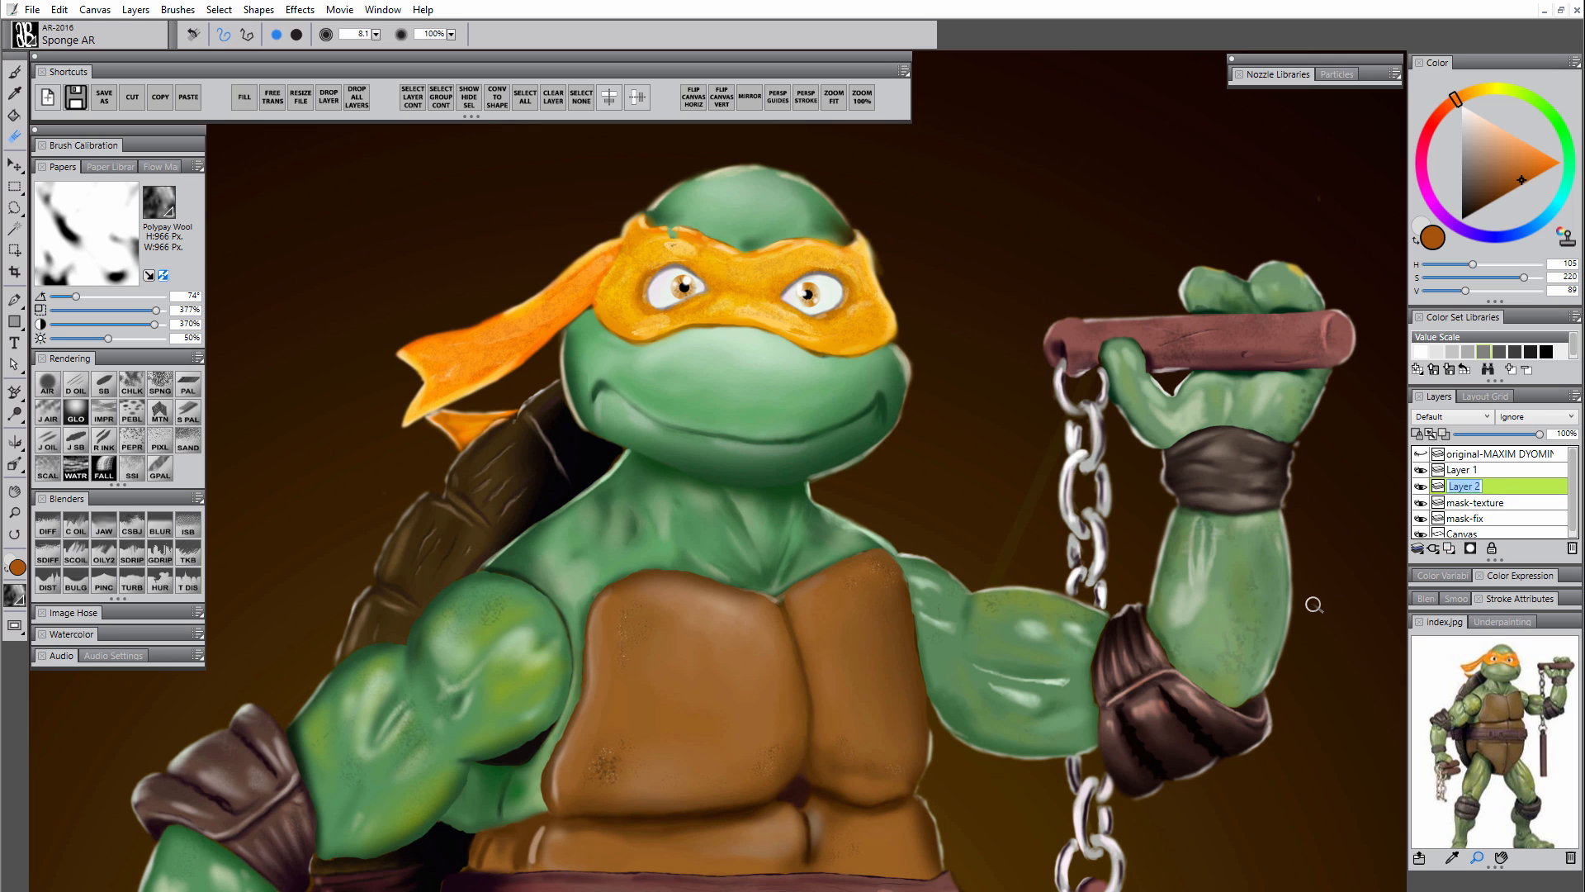
{"action": "left_click", "coordinate": [1445, 415]}
{"action": "left_click", "coordinate": [1437, 576]}
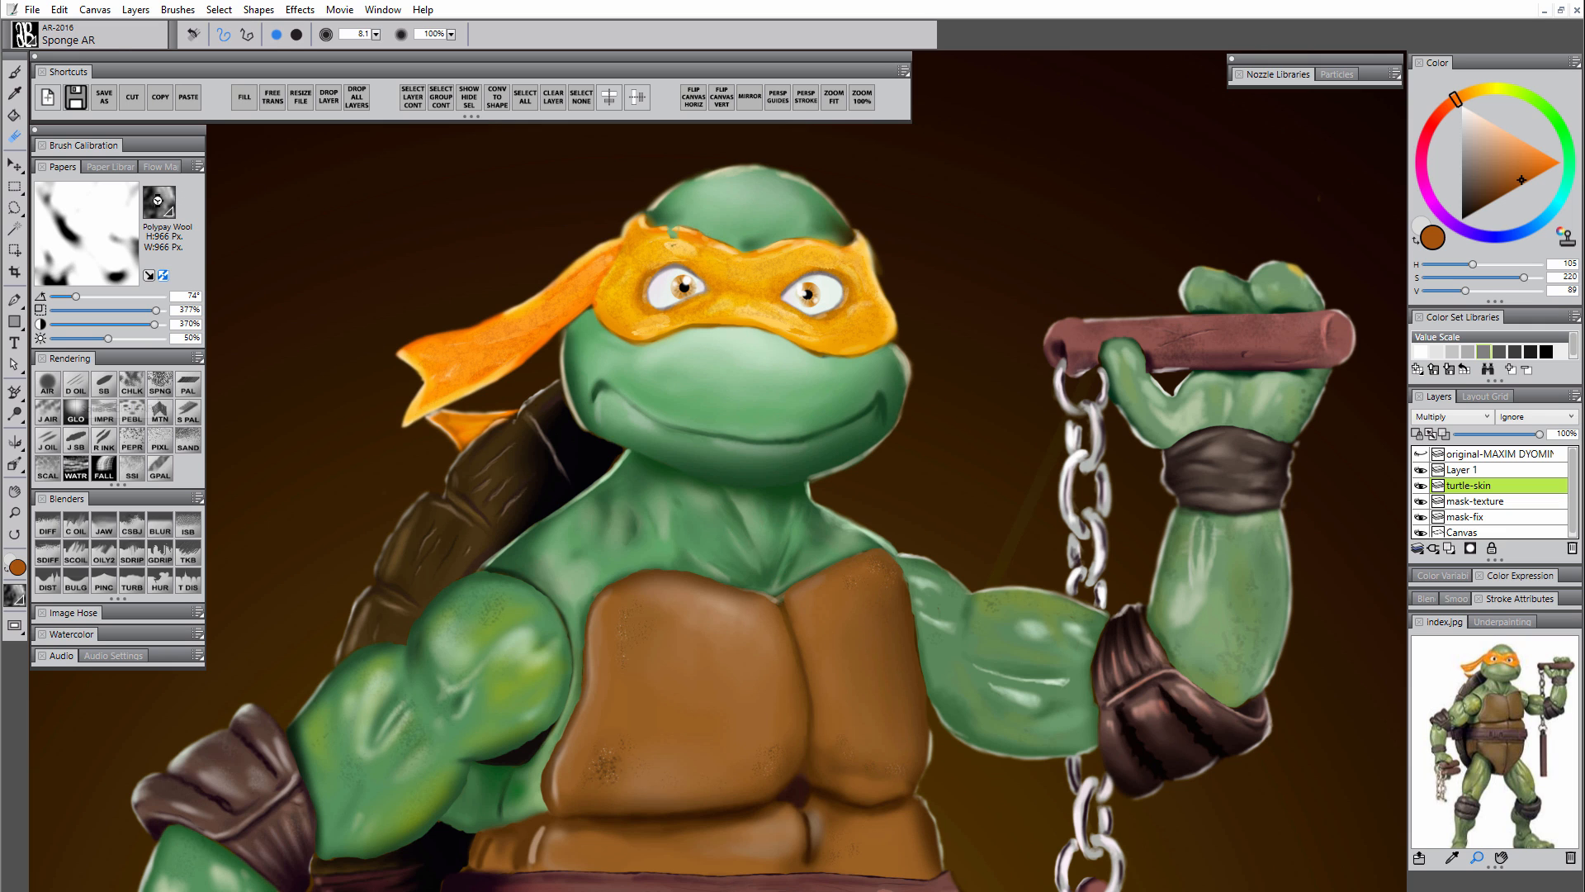
- Set up the Square Chalk AR brush with the bumpy elephant paper from Organismal Textures and sample the head's green skin color
{"action": "left_click", "coordinate": [158, 200]}
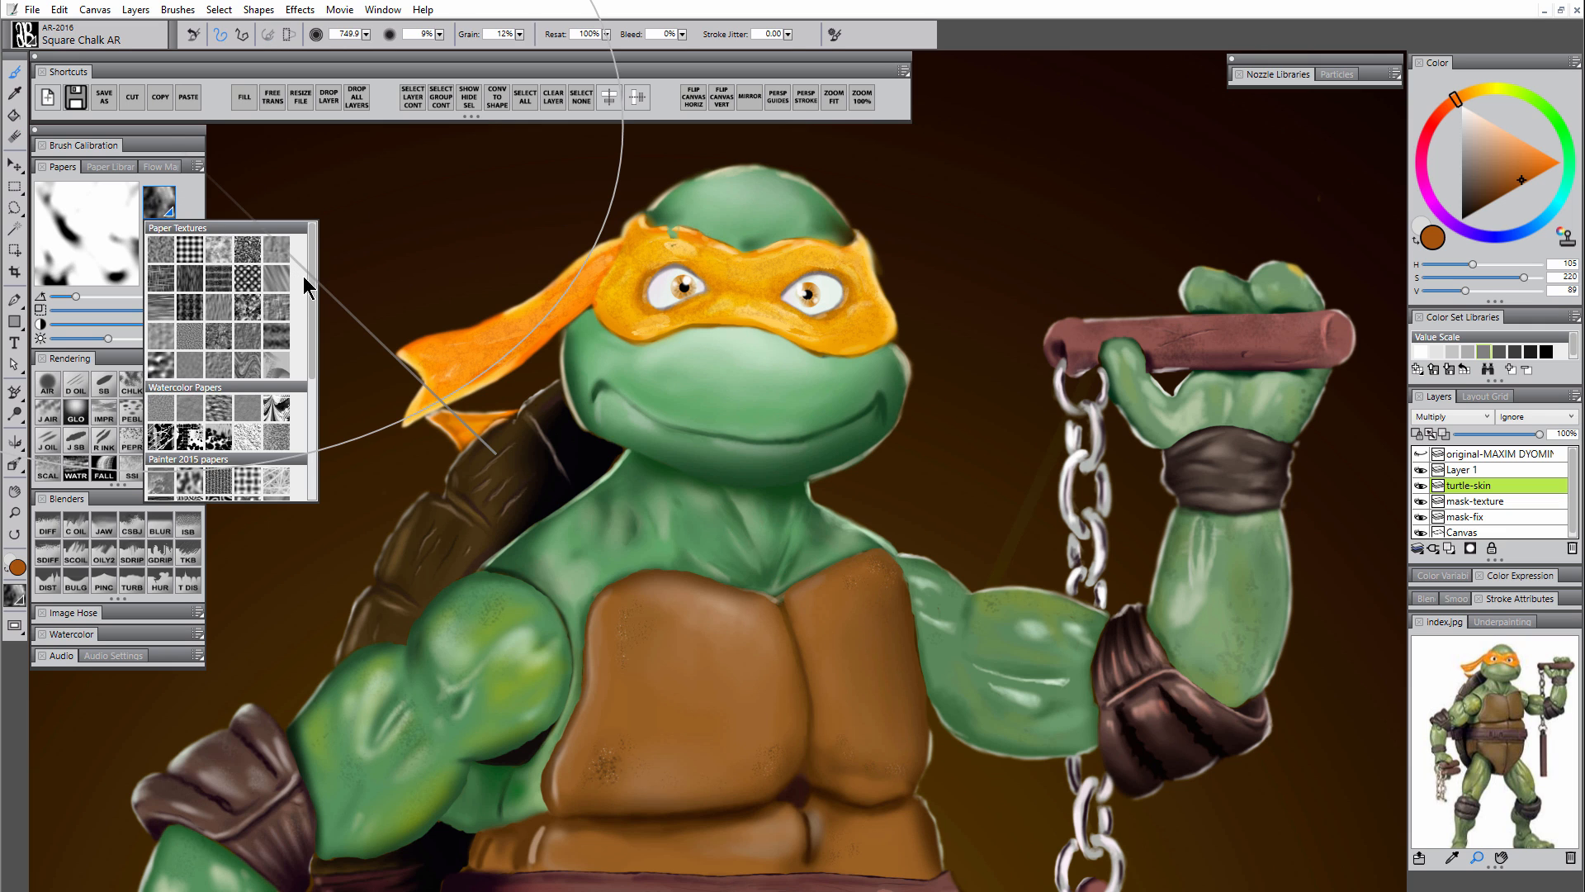
{"action": "left_click_drag", "start_coordinate": [311, 301], "coordinate": [316, 438]}
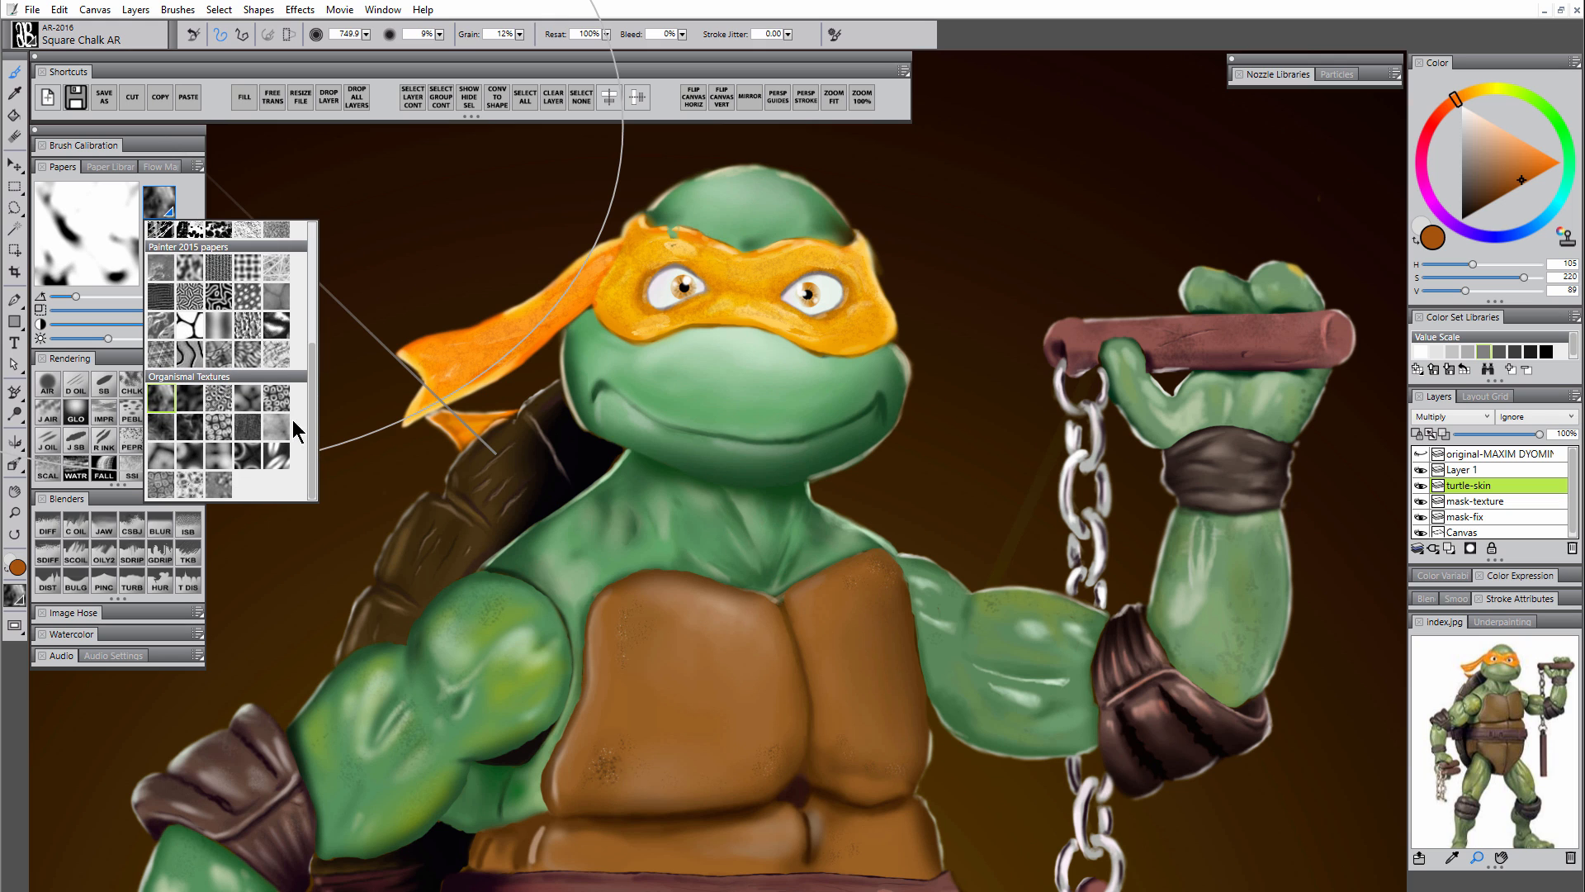
{"action": "left_click", "coordinate": [189, 484]}
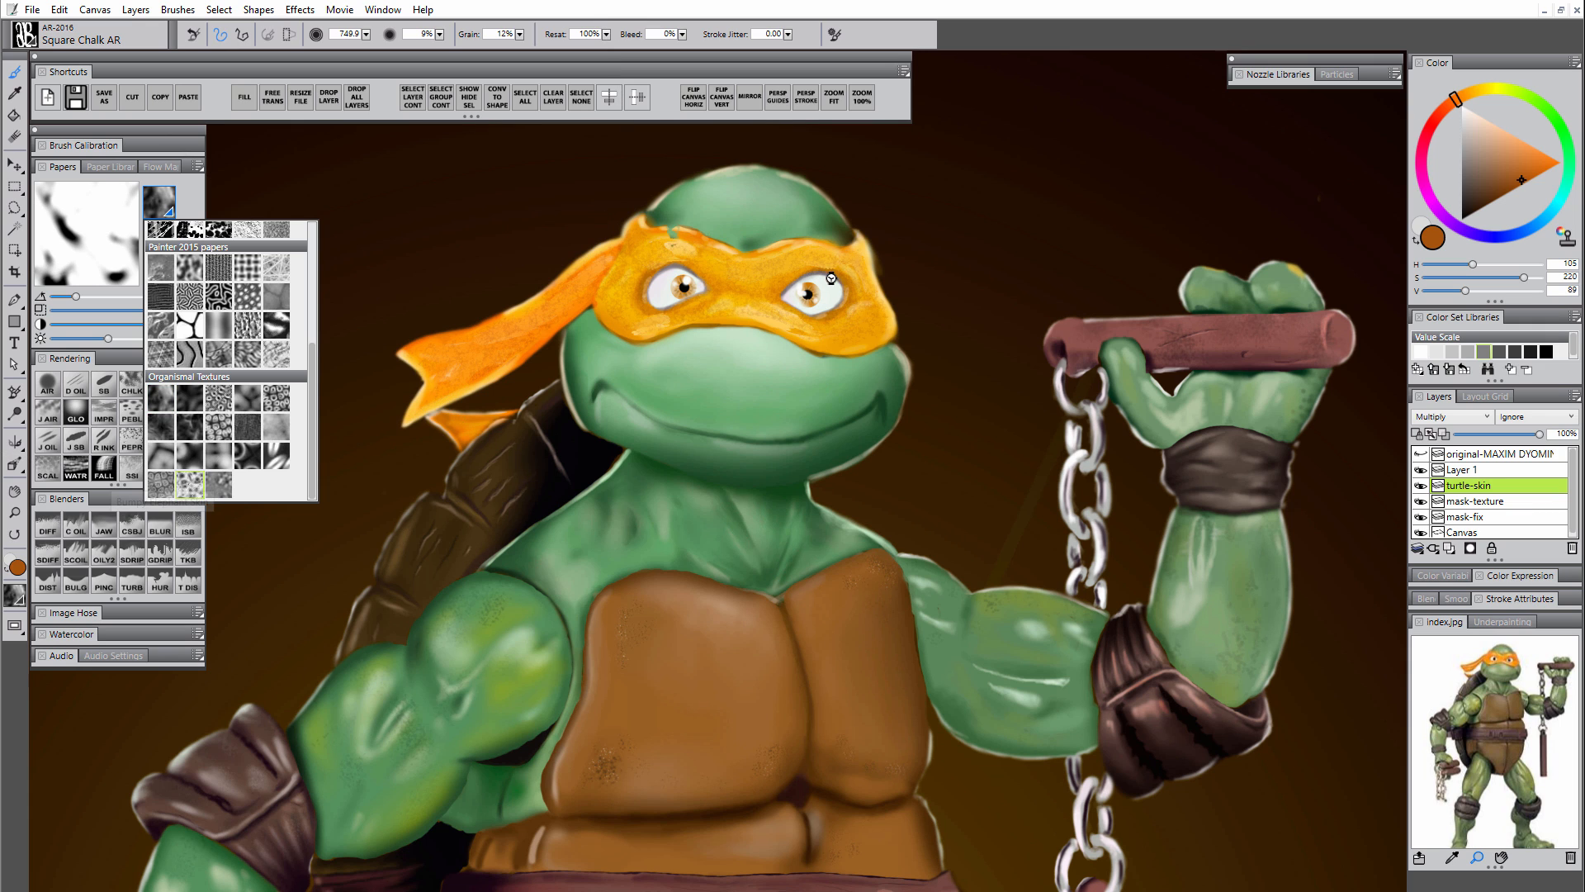
{"action": "left_click", "coordinate": [823, 213], "text": "alt"}
- Paint dark green spots over the head, face, neck and arms with Square Chalk AR at size 45.4
{"action": "mouse_move", "coordinate": [698, 212]}
{"action": "left_mouse_down"}
{"action": "mouse_move", "coordinate": [731, 220]}
{"action": "mouse_move", "coordinate": [757, 191]}
{"action": "mouse_move", "coordinate": [757, 212]}
{"action": "left_mouse_up"}
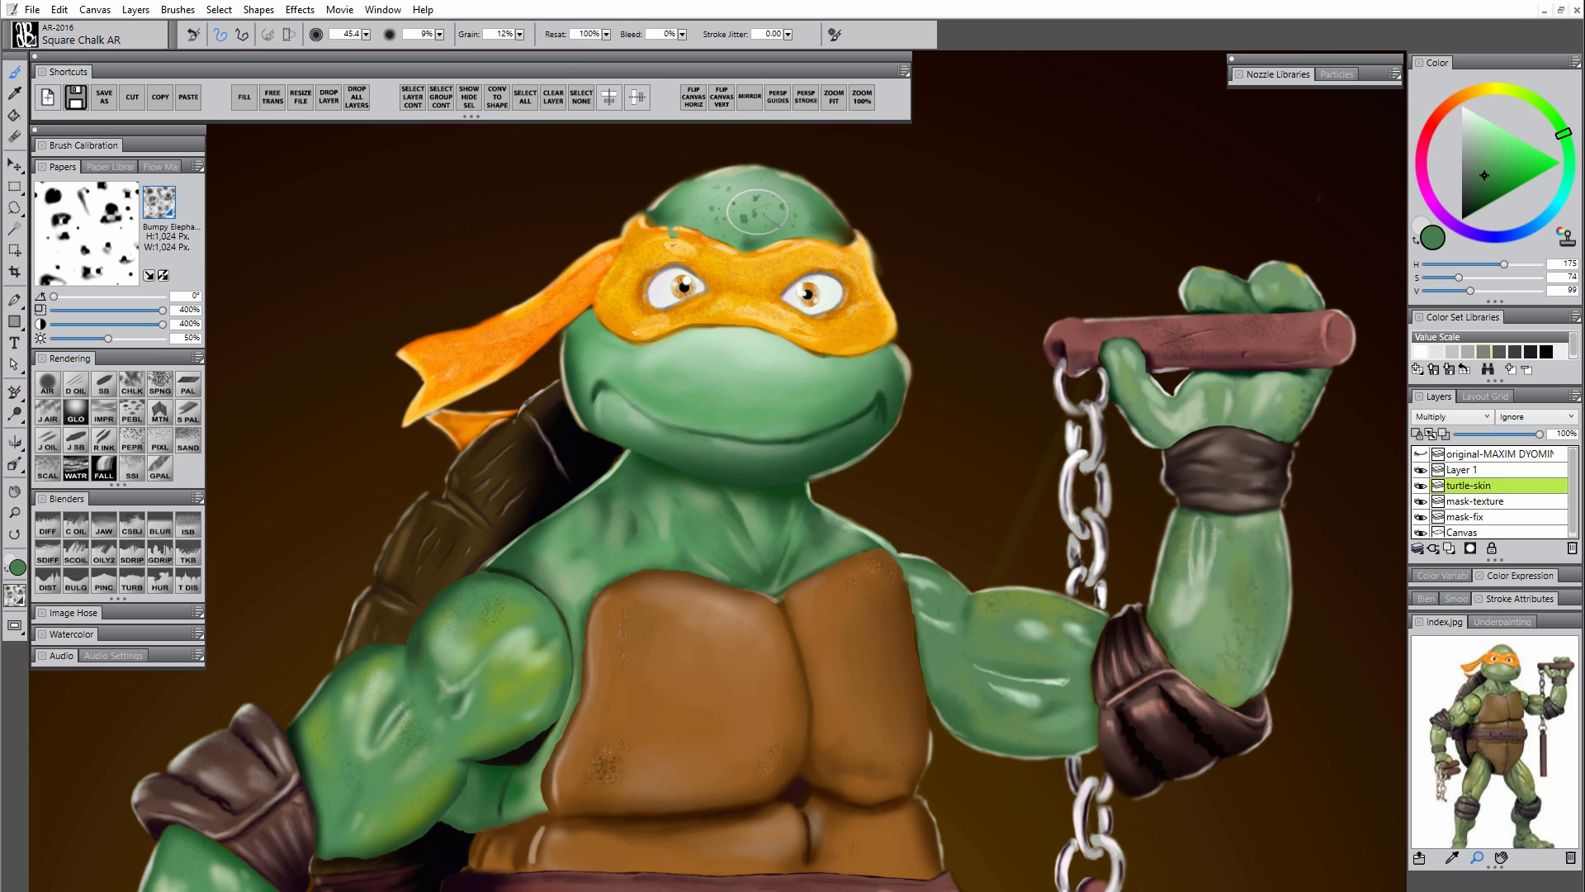
{"action": "mouse_move", "coordinate": [608, 366]}
{"action": "left_mouse_down"}
{"action": "mouse_move", "coordinate": [740, 358]}
{"action": "mouse_move", "coordinate": [778, 407]}
{"action": "mouse_move", "coordinate": [768, 370]}
{"action": "mouse_move", "coordinate": [799, 399]}
{"action": "mouse_move", "coordinate": [868, 379]}
{"action": "mouse_move", "coordinate": [655, 417]}
{"action": "mouse_move", "coordinate": [696, 441]}
{"action": "mouse_move", "coordinate": [806, 445]}
{"action": "mouse_move", "coordinate": [856, 411]}
{"action": "mouse_move", "coordinate": [687, 515]}
{"action": "mouse_move", "coordinate": [671, 475]}
{"action": "mouse_move", "coordinate": [566, 541]}
{"action": "mouse_move", "coordinate": [578, 563]}
{"action": "mouse_move", "coordinate": [743, 504]}
{"action": "mouse_move", "coordinate": [719, 515]}
{"action": "mouse_move", "coordinate": [781, 531]}
{"action": "mouse_move", "coordinate": [795, 553]}
{"action": "mouse_move", "coordinate": [830, 535]}
{"action": "mouse_move", "coordinate": [560, 554]}
{"action": "mouse_move", "coordinate": [533, 575]}
{"action": "mouse_move", "coordinate": [531, 674]}
{"action": "mouse_move", "coordinate": [522, 603]}
{"action": "mouse_move", "coordinate": [447, 633]}
{"action": "mouse_move", "coordinate": [453, 688]}
{"action": "mouse_move", "coordinate": [530, 690]}
{"action": "mouse_move", "coordinate": [556, 656]}
{"action": "mouse_move", "coordinate": [845, 563]}
{"action": "mouse_move", "coordinate": [812, 545]}
{"action": "mouse_move", "coordinate": [982, 629]}
{"action": "mouse_move", "coordinate": [938, 600]}
{"action": "mouse_move", "coordinate": [956, 680]}
{"action": "mouse_move", "coordinate": [1041, 623]}
{"action": "mouse_move", "coordinate": [992, 712]}
{"action": "mouse_move", "coordinate": [1028, 718]}
{"action": "mouse_move", "coordinate": [1055, 625]}
{"action": "mouse_move", "coordinate": [1057, 705]}
{"action": "mouse_move", "coordinate": [1201, 639]}
{"action": "mouse_move", "coordinate": [1200, 585]}
{"action": "mouse_move", "coordinate": [1229, 614]}
{"action": "mouse_move", "coordinate": [1257, 596]}
{"action": "mouse_move", "coordinate": [1241, 620]}
{"action": "mouse_move", "coordinate": [1249, 526]}
{"action": "mouse_move", "coordinate": [1129, 365]}
{"action": "mouse_move", "coordinate": [1149, 407]}
{"action": "mouse_move", "coordinate": [1228, 409]}
{"action": "left_mouse_up"}
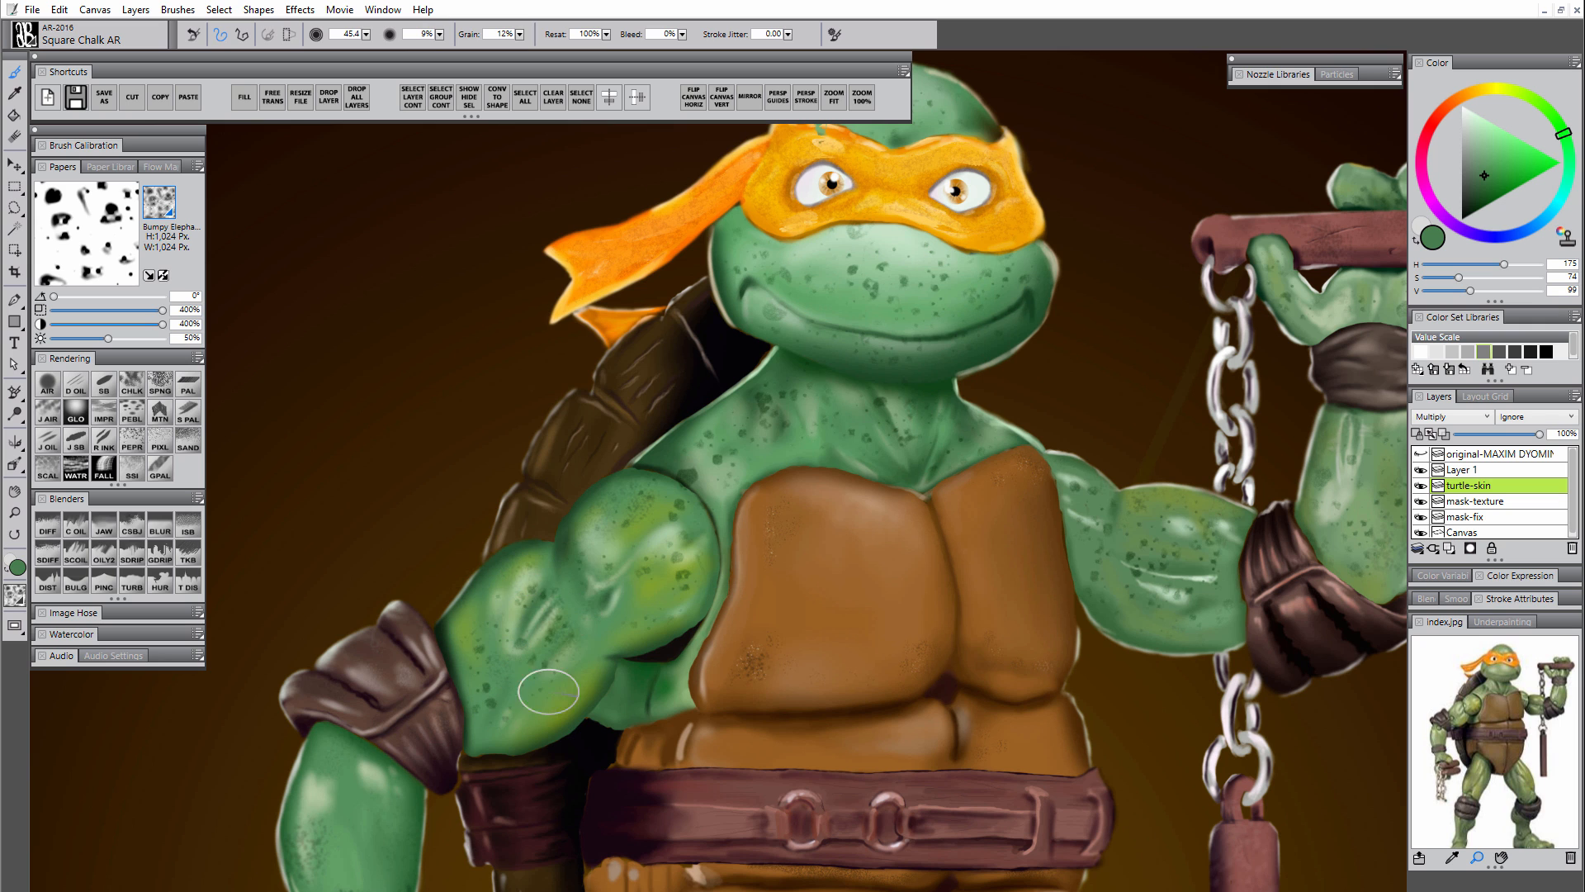
{"action": "left_click_drag", "start_coordinate": [343, 767], "coordinate": [616, 473]}
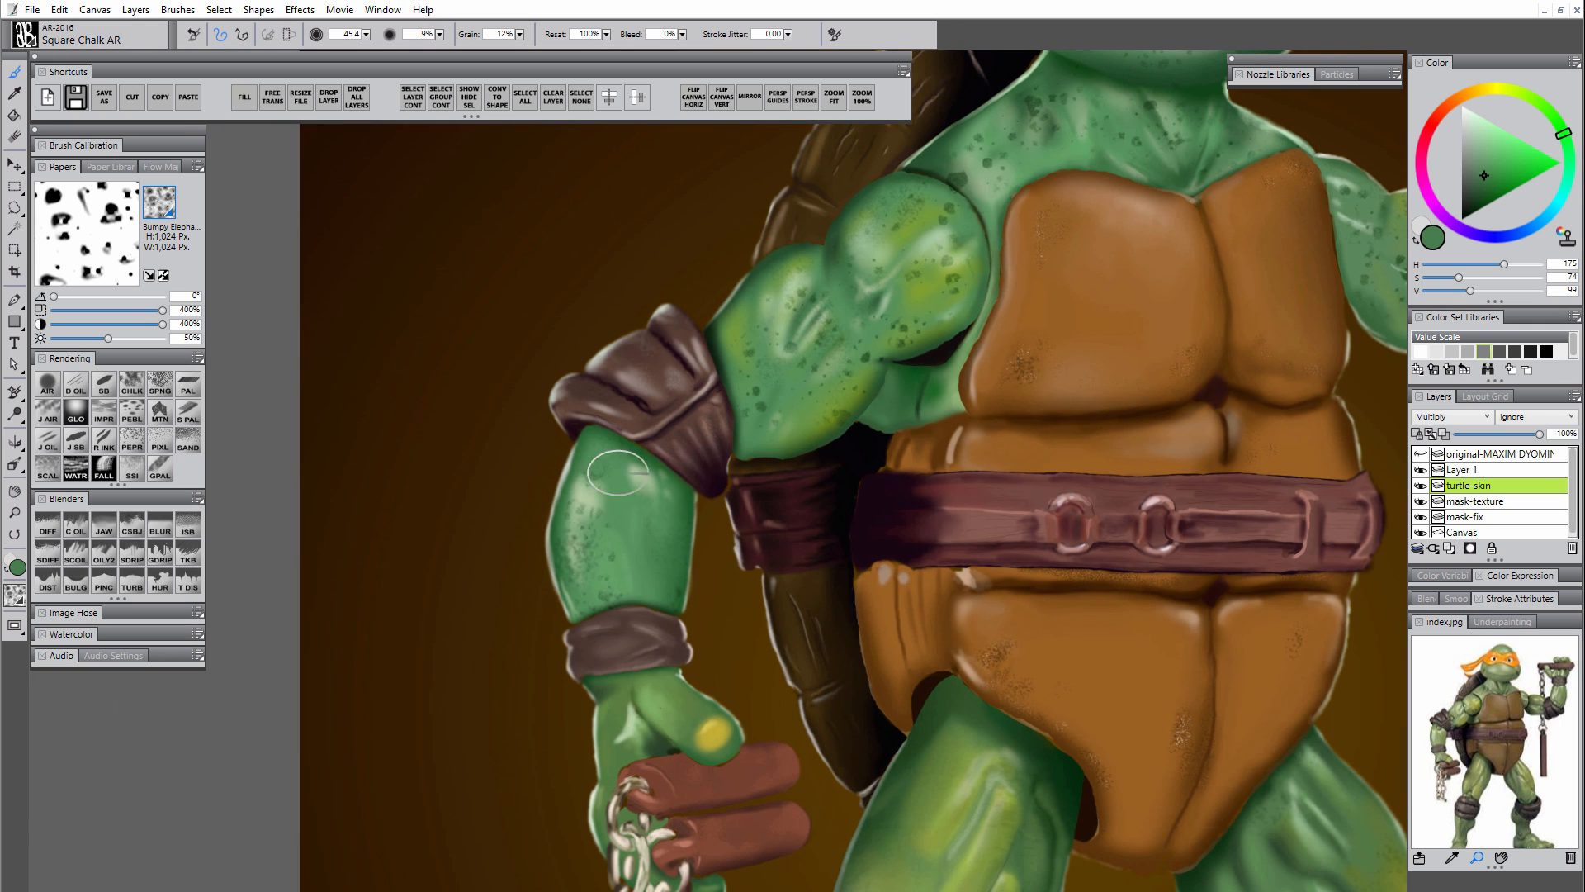
{"action": "left_click_drag", "start_coordinate": [626, 743], "coordinate": [588, 604]}
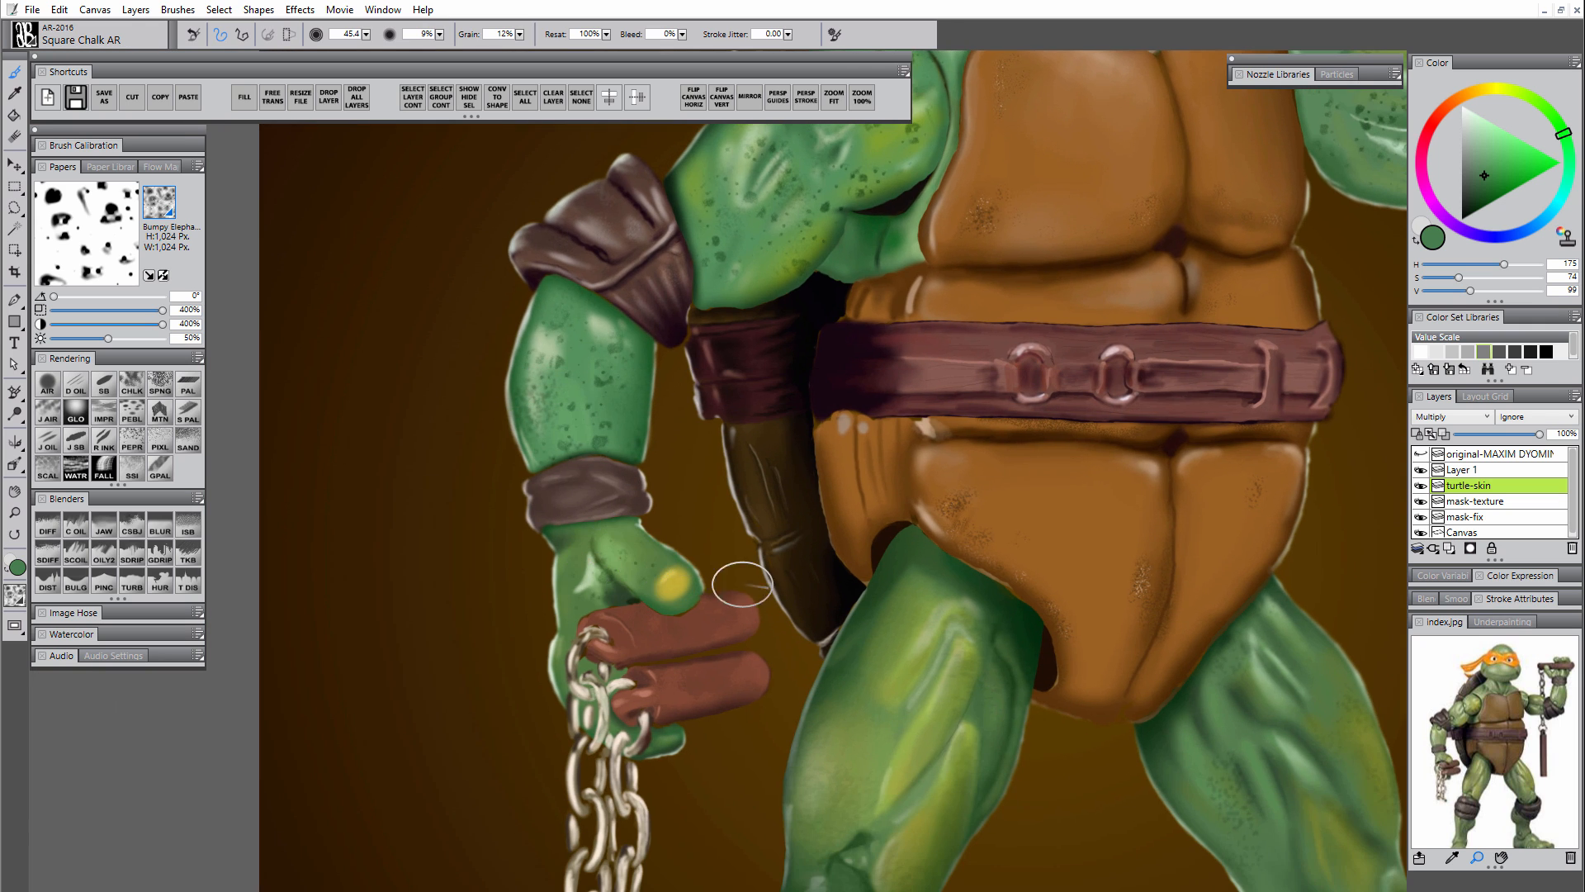
- Continue the green Square Chalk AR spots over both thighs, lower legs and feet
{"action": "left_click_drag", "start_coordinate": [743, 566], "coordinate": [503, 527]}
{"action": "mouse_move", "coordinate": [642, 602]}
{"action": "left_mouse_down"}
{"action": "mouse_move", "coordinate": [706, 585]}
{"action": "mouse_move", "coordinate": [702, 722]}
{"action": "mouse_move", "coordinate": [737, 636]}
{"action": "mouse_move", "coordinate": [592, 742]}
{"action": "mouse_move", "coordinate": [595, 811]}
{"action": "mouse_move", "coordinate": [687, 786]}
{"action": "mouse_move", "coordinate": [732, 706]}
{"action": "left_mouse_up"}
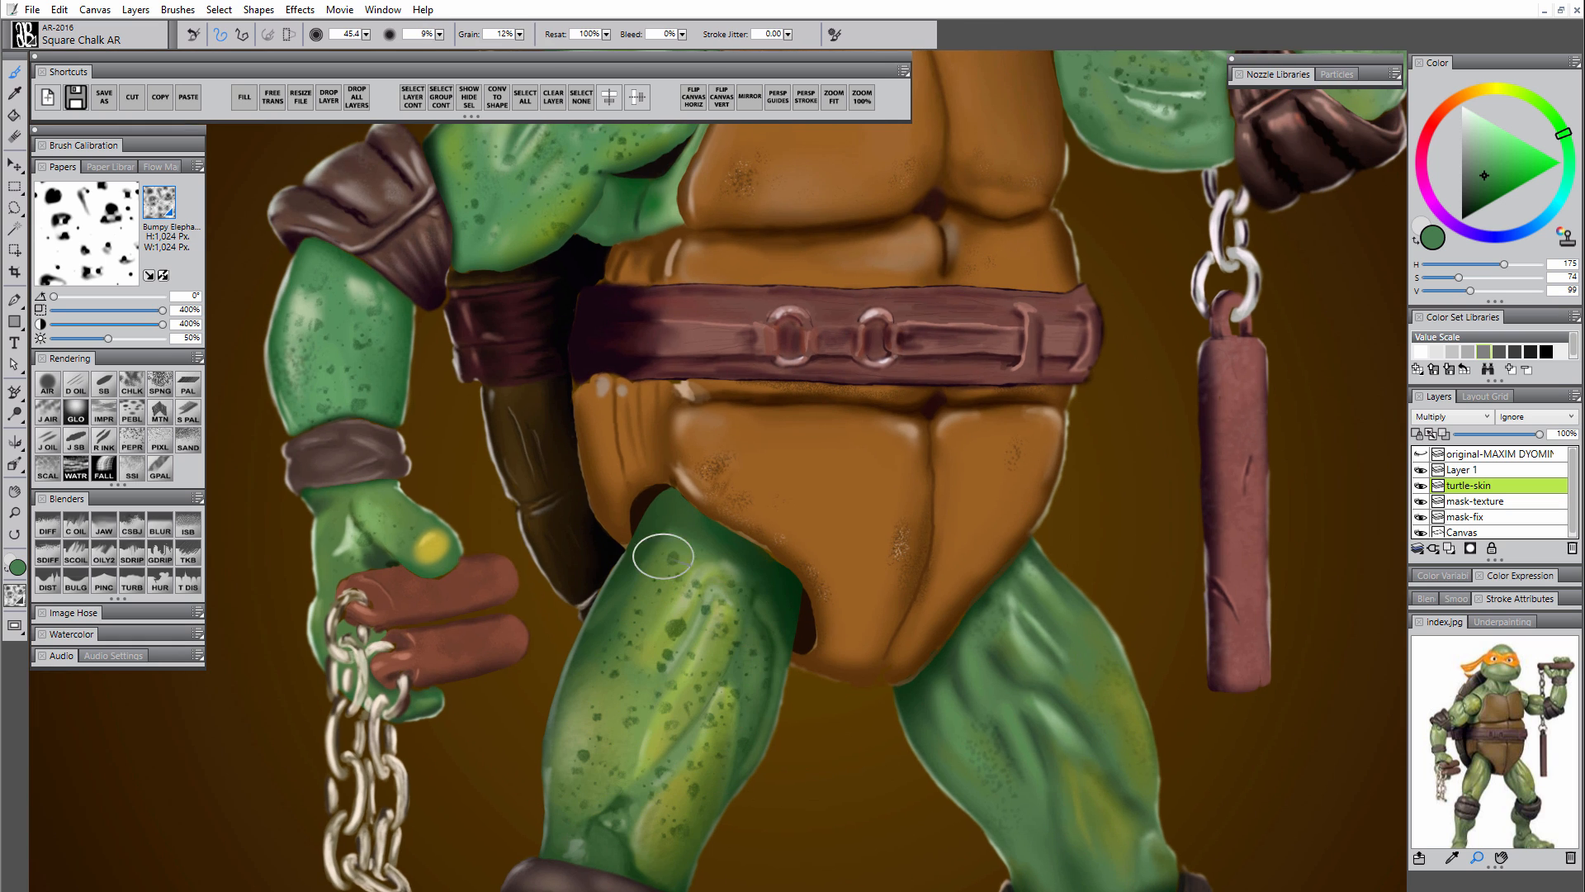
{"action": "left_click_drag", "start_coordinate": [951, 676], "coordinate": [786, 545]}
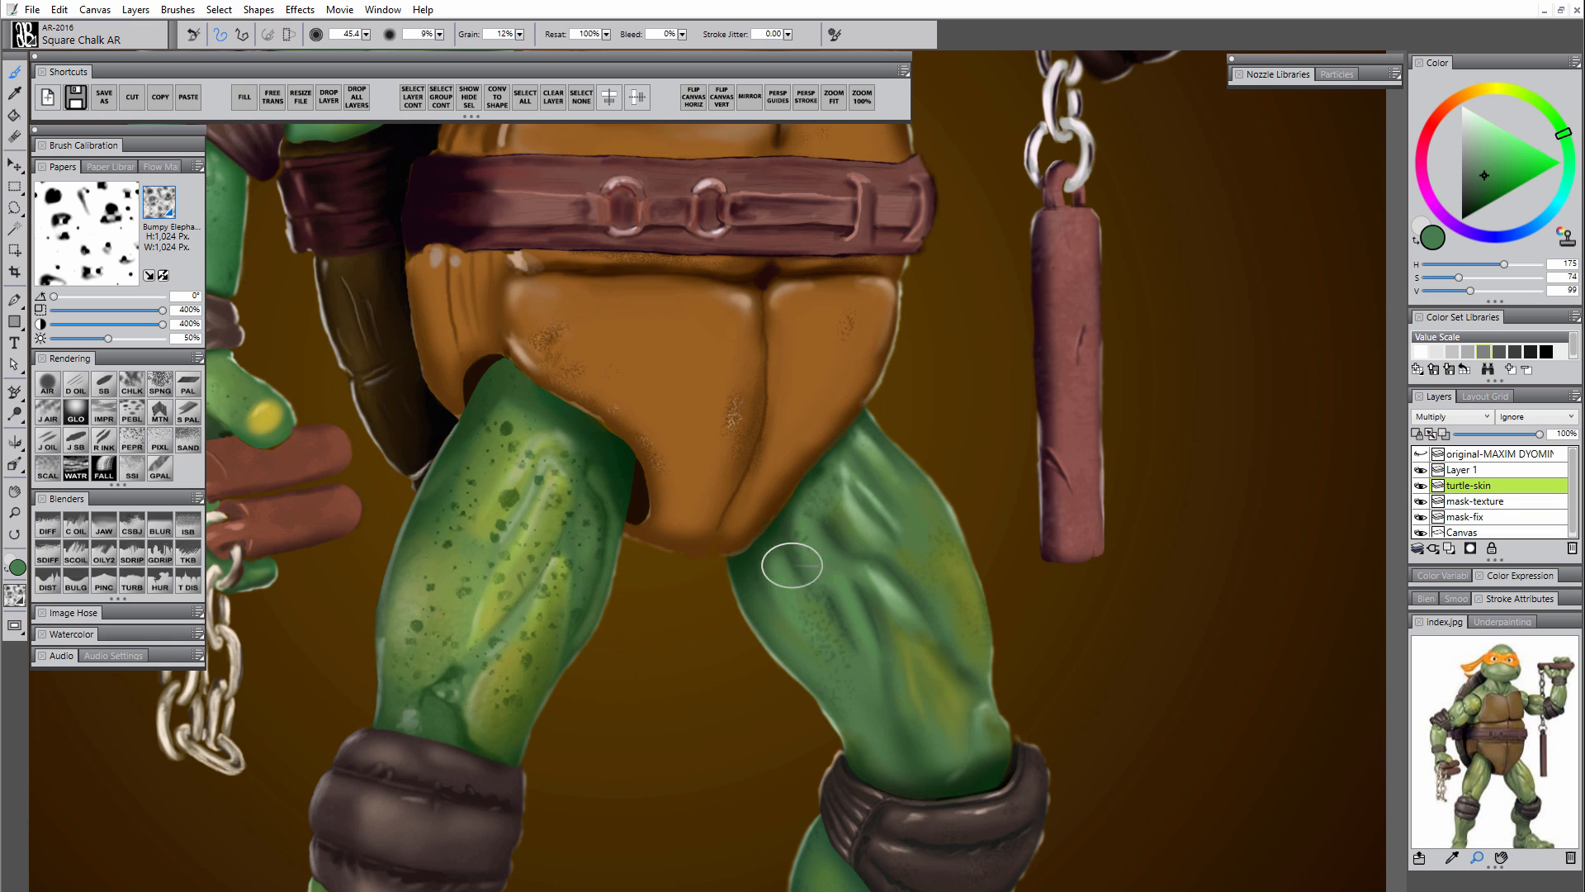
{"action": "mouse_move", "coordinate": [828, 630]}
{"action": "left_mouse_down"}
{"action": "mouse_move", "coordinate": [871, 487]}
{"action": "mouse_move", "coordinate": [923, 509]}
{"action": "mouse_move", "coordinate": [855, 677]}
{"action": "mouse_move", "coordinate": [880, 681]}
{"action": "mouse_move", "coordinate": [914, 586]}
{"action": "mouse_move", "coordinate": [941, 676]}
{"action": "mouse_move", "coordinate": [910, 763]}
{"action": "mouse_move", "coordinate": [958, 742]}
{"action": "mouse_move", "coordinate": [965, 647]}
{"action": "left_mouse_up"}
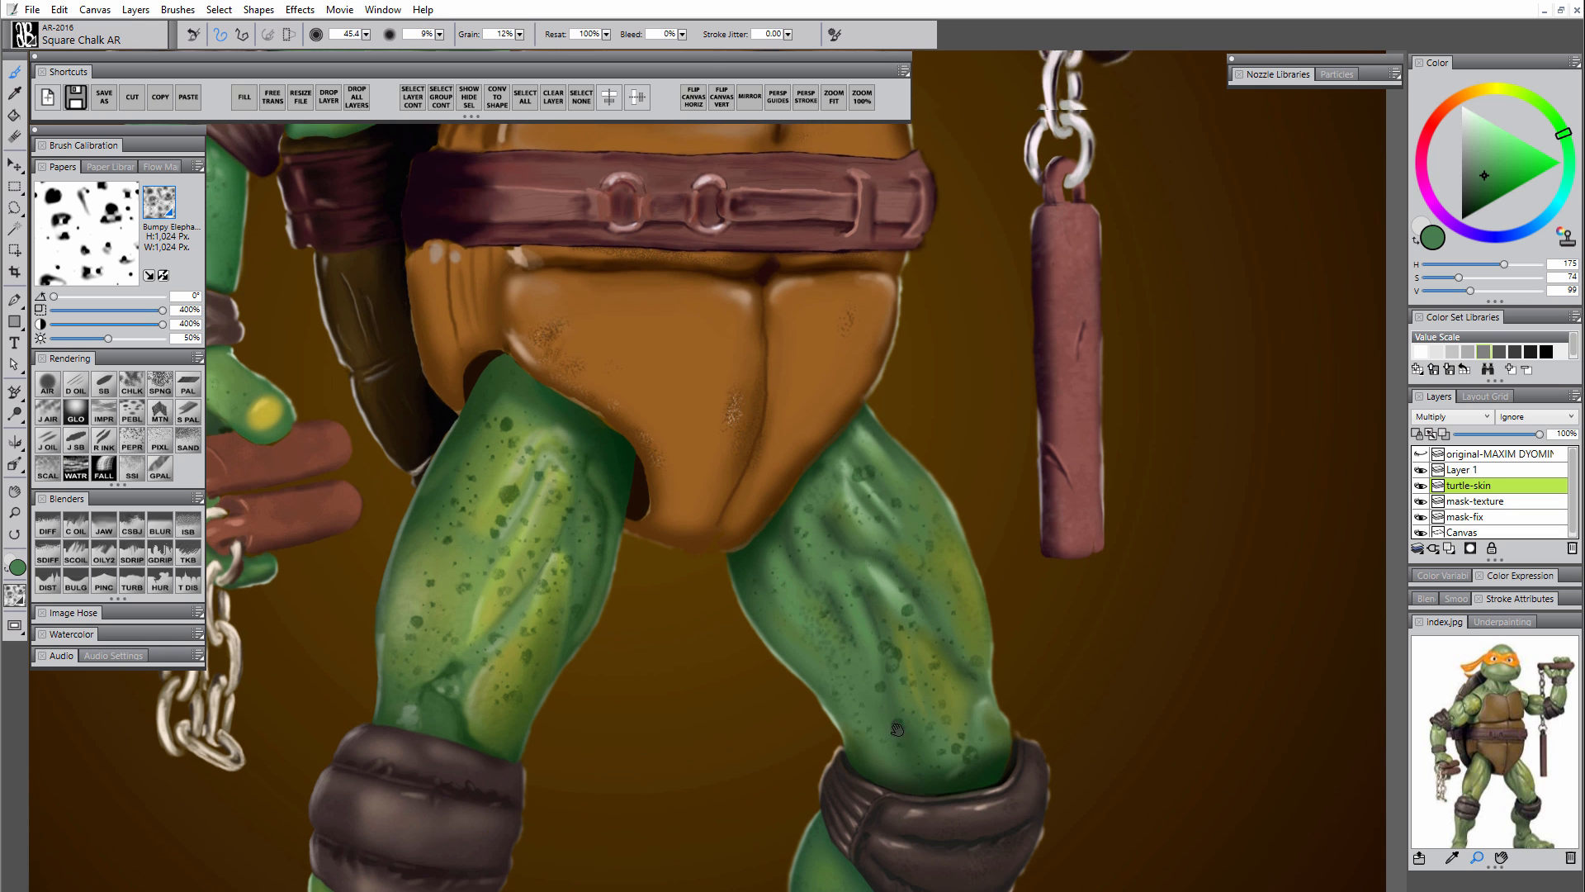
{"action": "scroll", "coordinate": [908, 611], "scroll_direction": "down", "scroll_amount": 5}
{"action": "mouse_move", "coordinate": [907, 720]}
{"action": "left_mouse_down"}
{"action": "mouse_move", "coordinate": [953, 749]}
{"action": "mouse_move", "coordinate": [934, 815]}
{"action": "mouse_move", "coordinate": [880, 807]}
{"action": "mouse_move", "coordinate": [951, 846]}
{"action": "mouse_move", "coordinate": [991, 795]}
{"action": "mouse_move", "coordinate": [1056, 871]}
{"action": "left_mouse_up"}
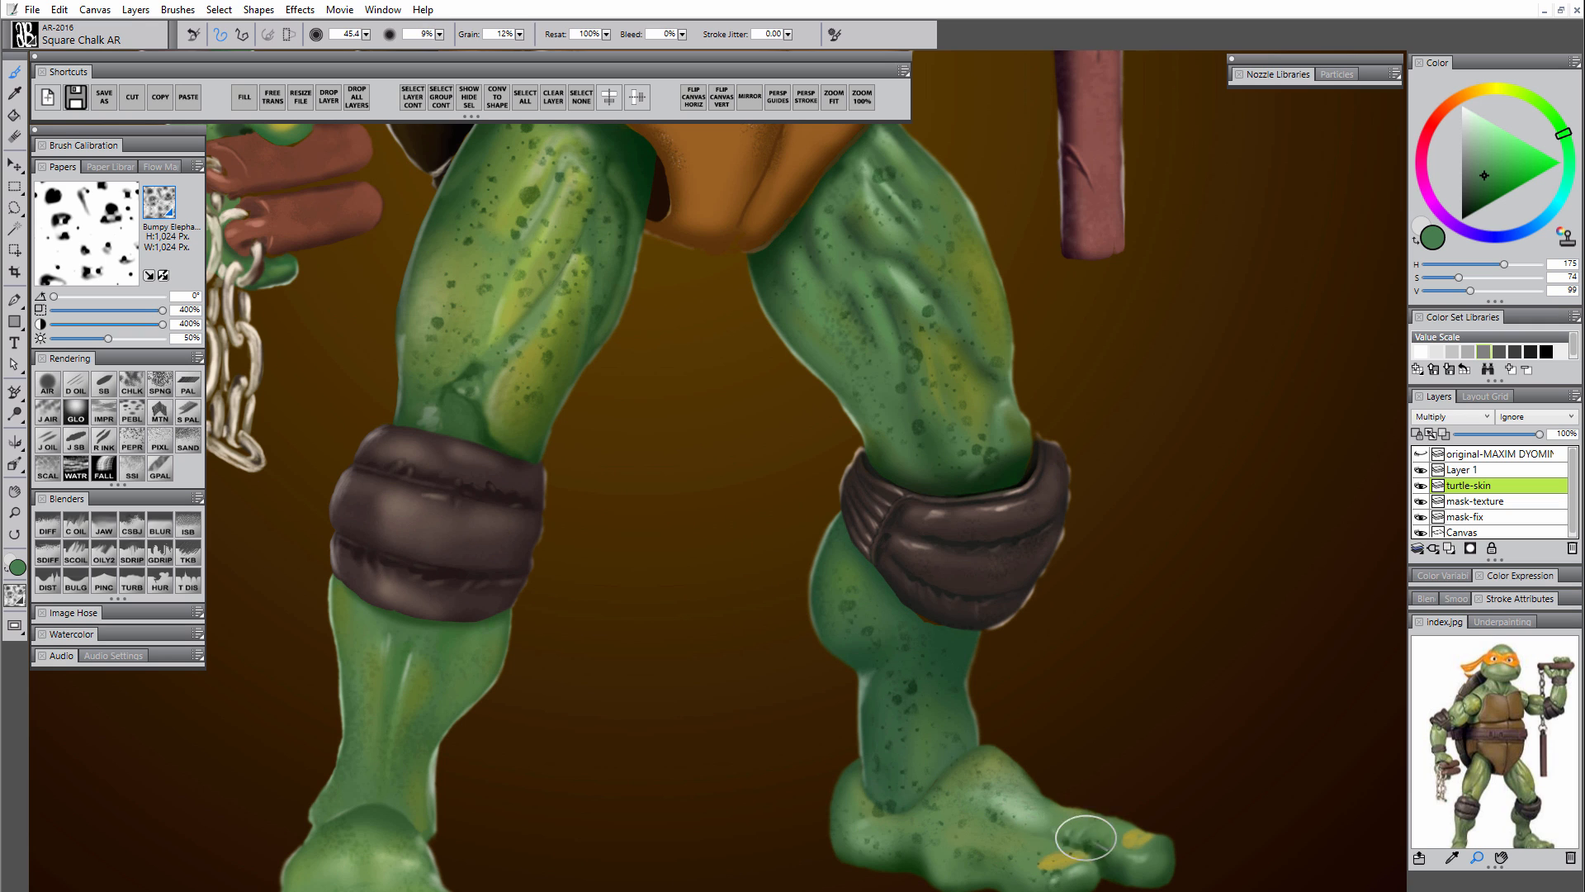
{"action": "scroll", "coordinate": [662, 566], "scroll_direction": "down", "scroll_amount": 2}
{"action": "scroll", "coordinate": [661, 566], "scroll_direction": "left", "scroll_amount": 3}
{"action": "mouse_move", "coordinate": [597, 567]}
{"action": "left_mouse_down"}
{"action": "mouse_move", "coordinate": [673, 521]}
{"action": "mouse_move", "coordinate": [534, 752]}
{"action": "mouse_move", "coordinate": [578, 712]}
{"action": "mouse_move", "coordinate": [638, 776]}
{"action": "mouse_move", "coordinate": [721, 705]}
{"action": "left_mouse_up"}
- Rotate the paper texture to 106°, scale it to 292%, and shift the brush color's hue to a muted brown
{"action": "scroll", "coordinate": [755, 656], "scroll_direction": "up", "scroll_amount": 15}
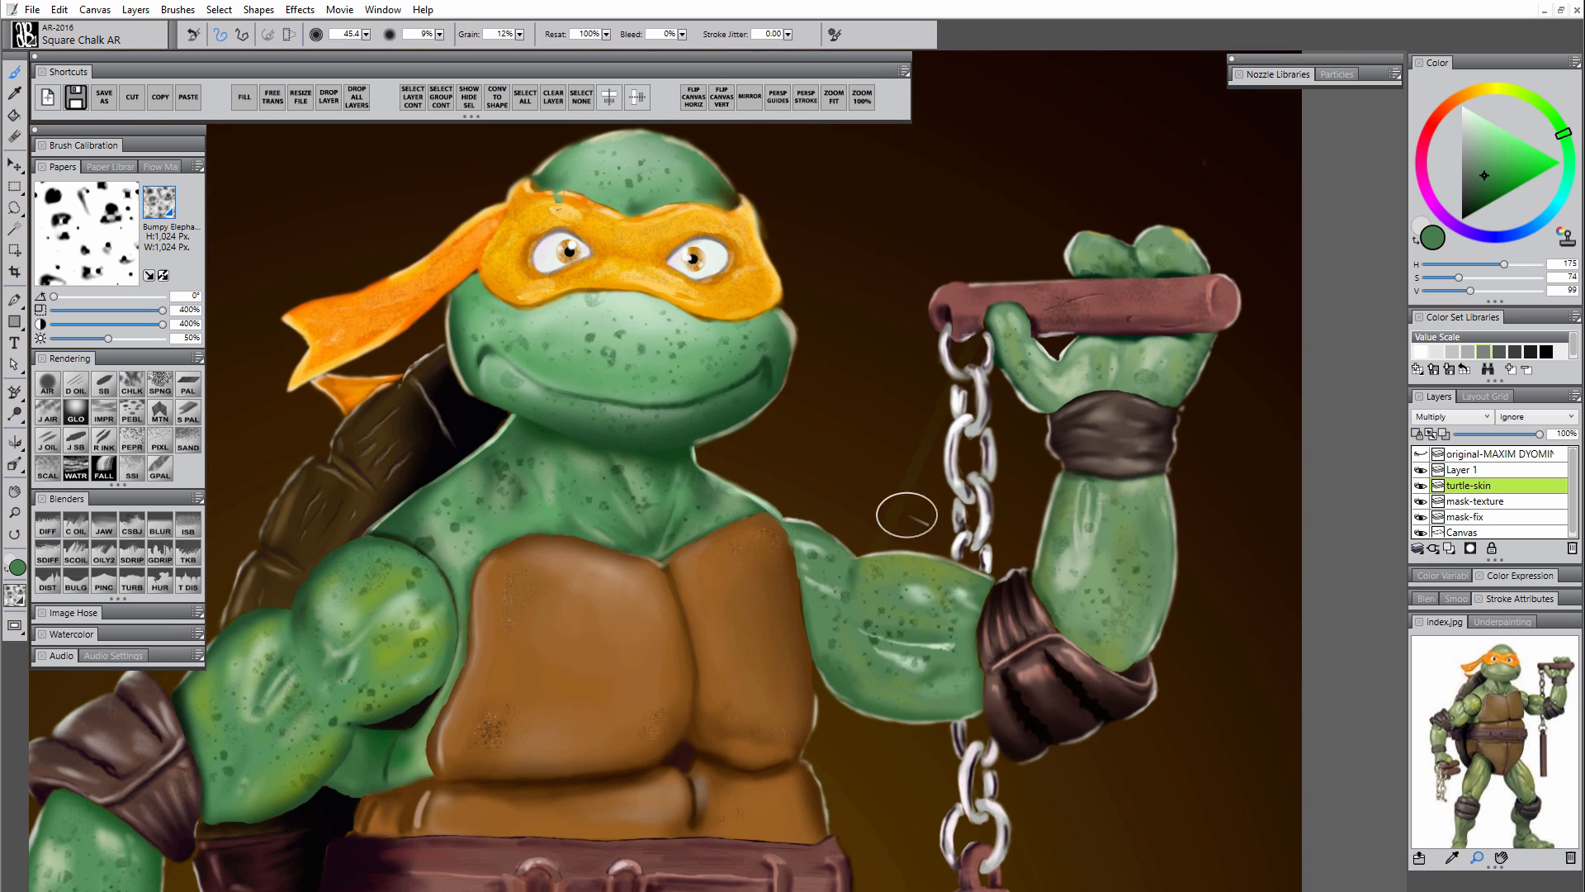
{"action": "left_click", "coordinate": [86, 295]}
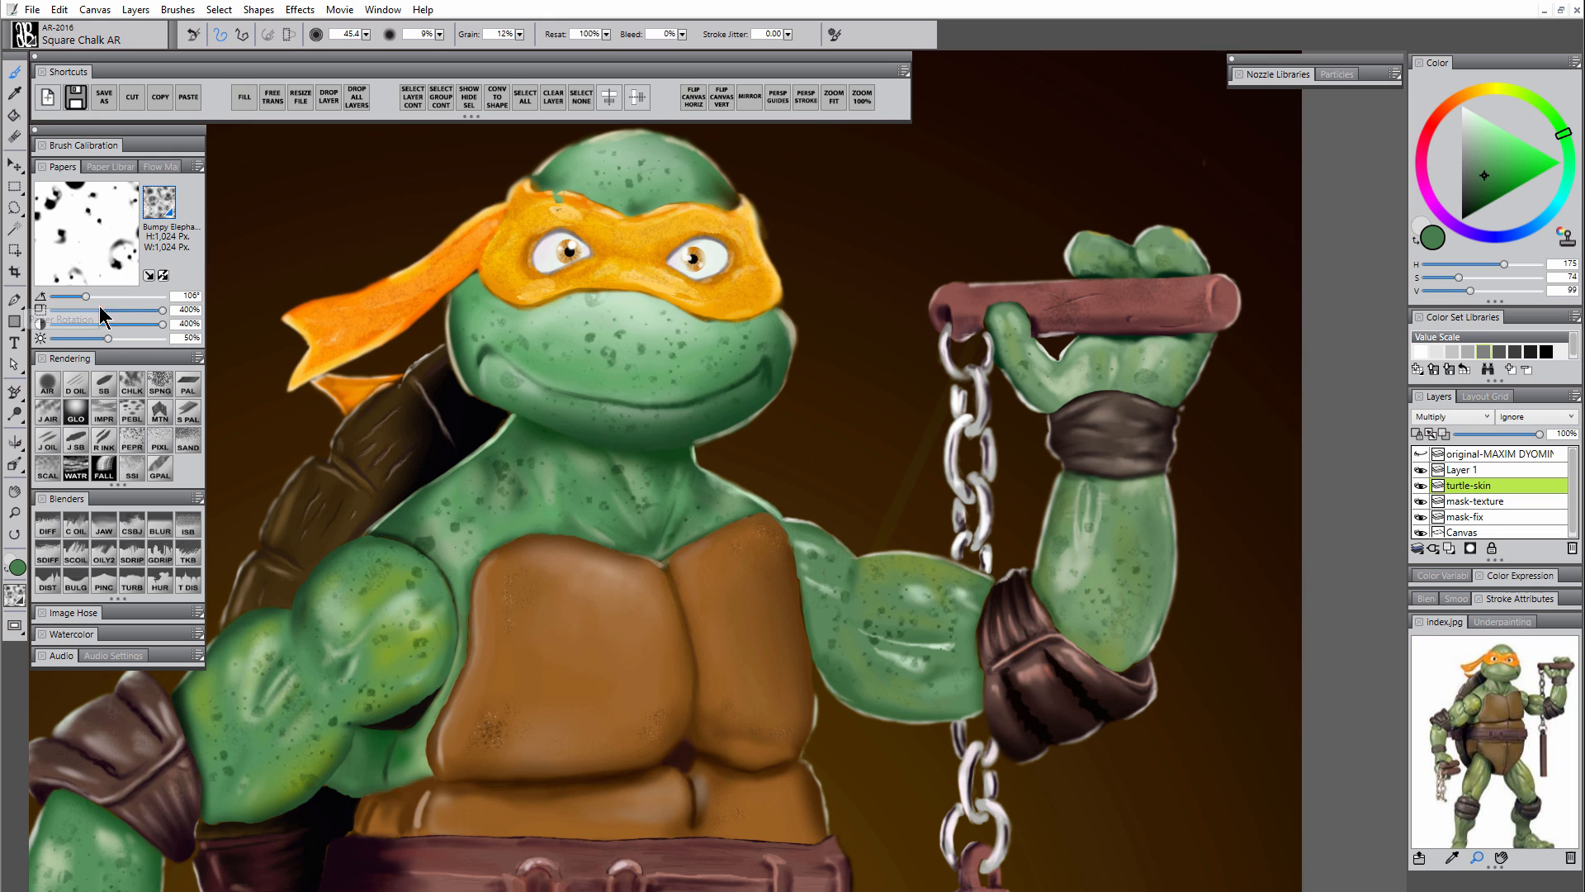
{"action": "left_click", "coordinate": [131, 310]}
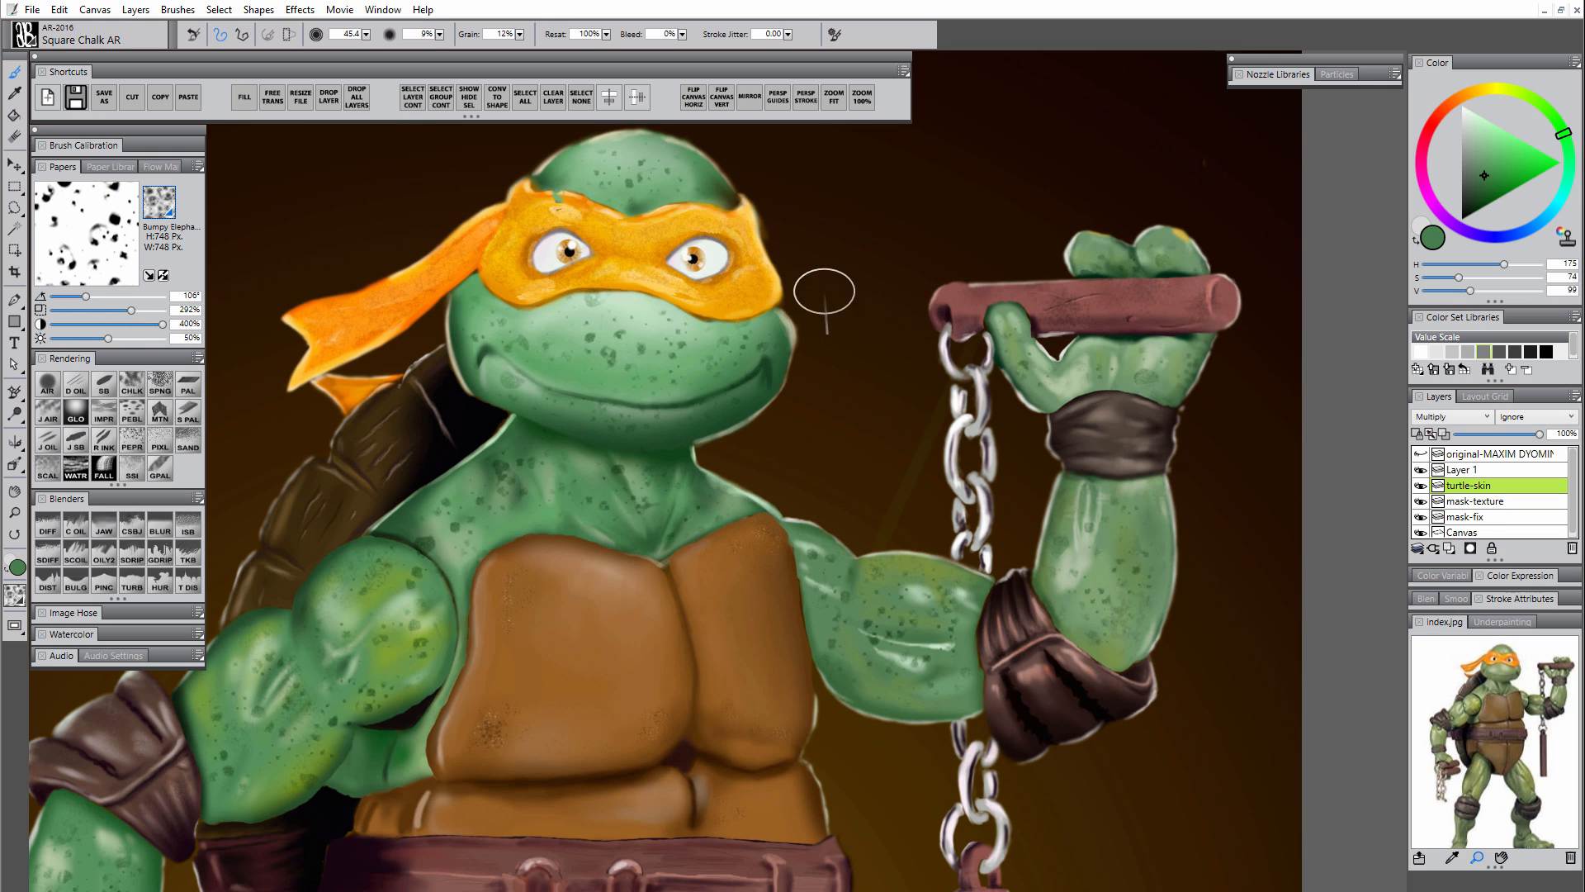
{"action": "left_click", "coordinate": [1469, 96]}
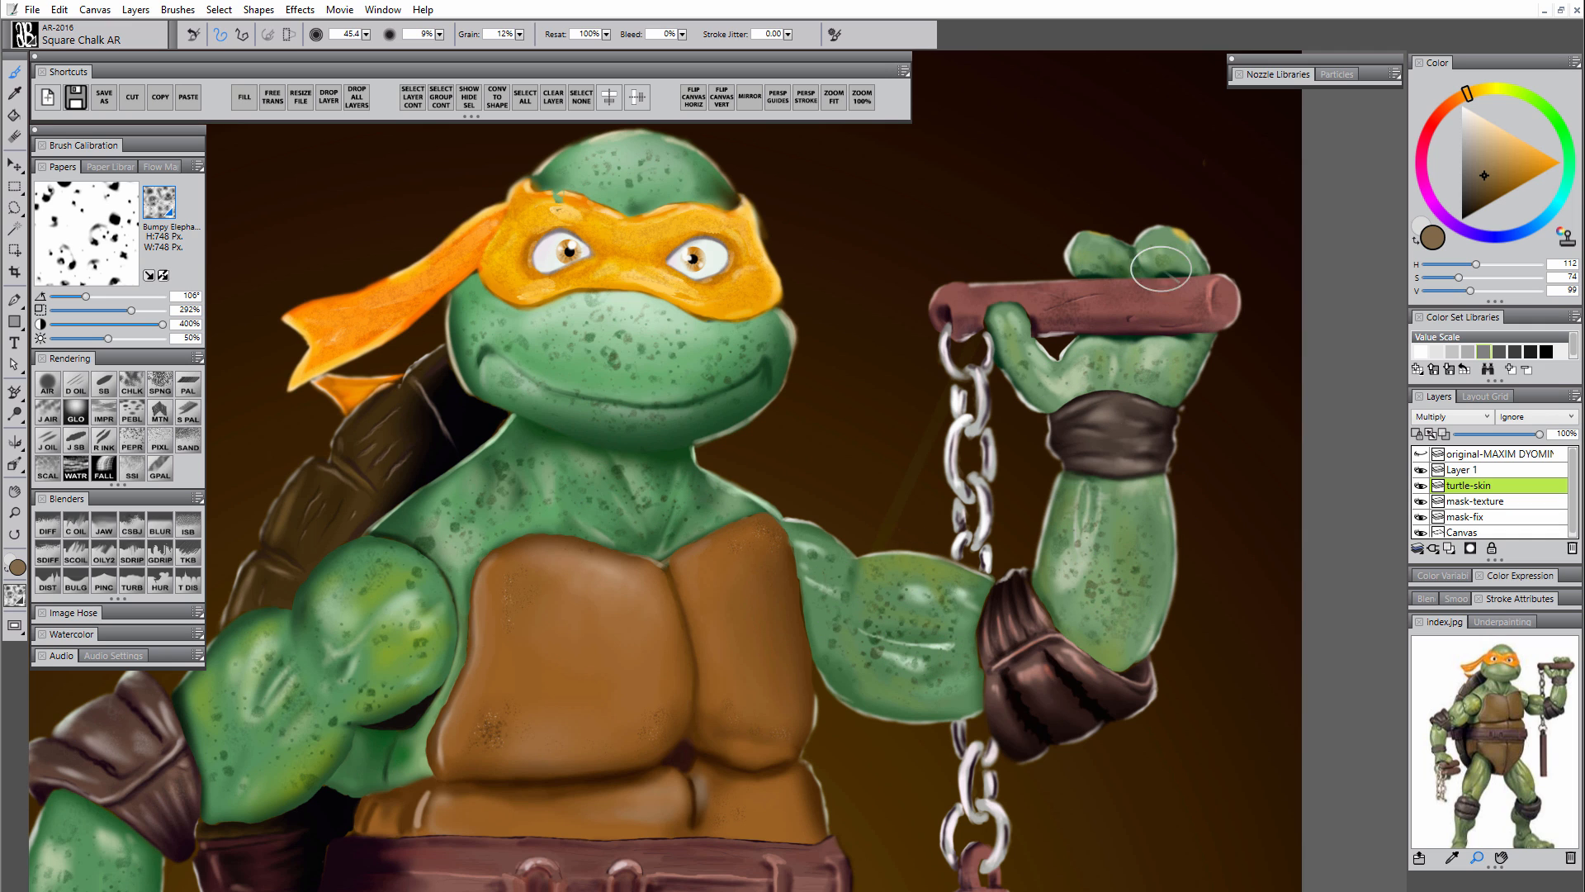
- Paint smaller brown spots across the turtle's skin and reduce the turtle-skin layer's opacity to 85%
{"action": "left_click_drag", "start_coordinate": [483, 622], "coordinate": [765, 400]}
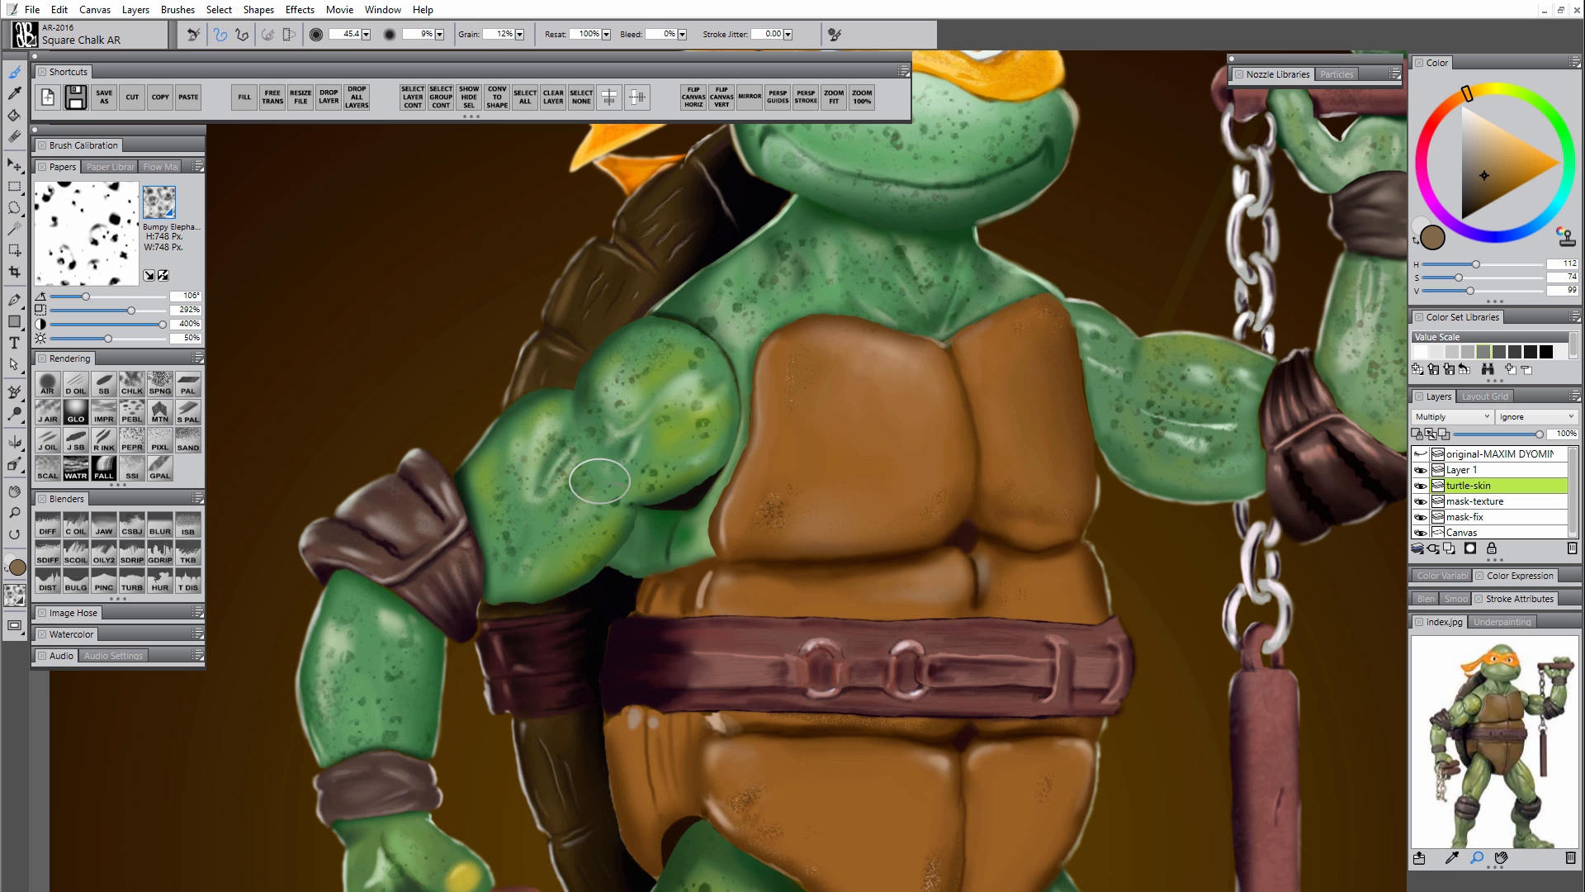
{"action": "left_click_drag", "start_coordinate": [655, 516], "coordinate": [795, 206]}
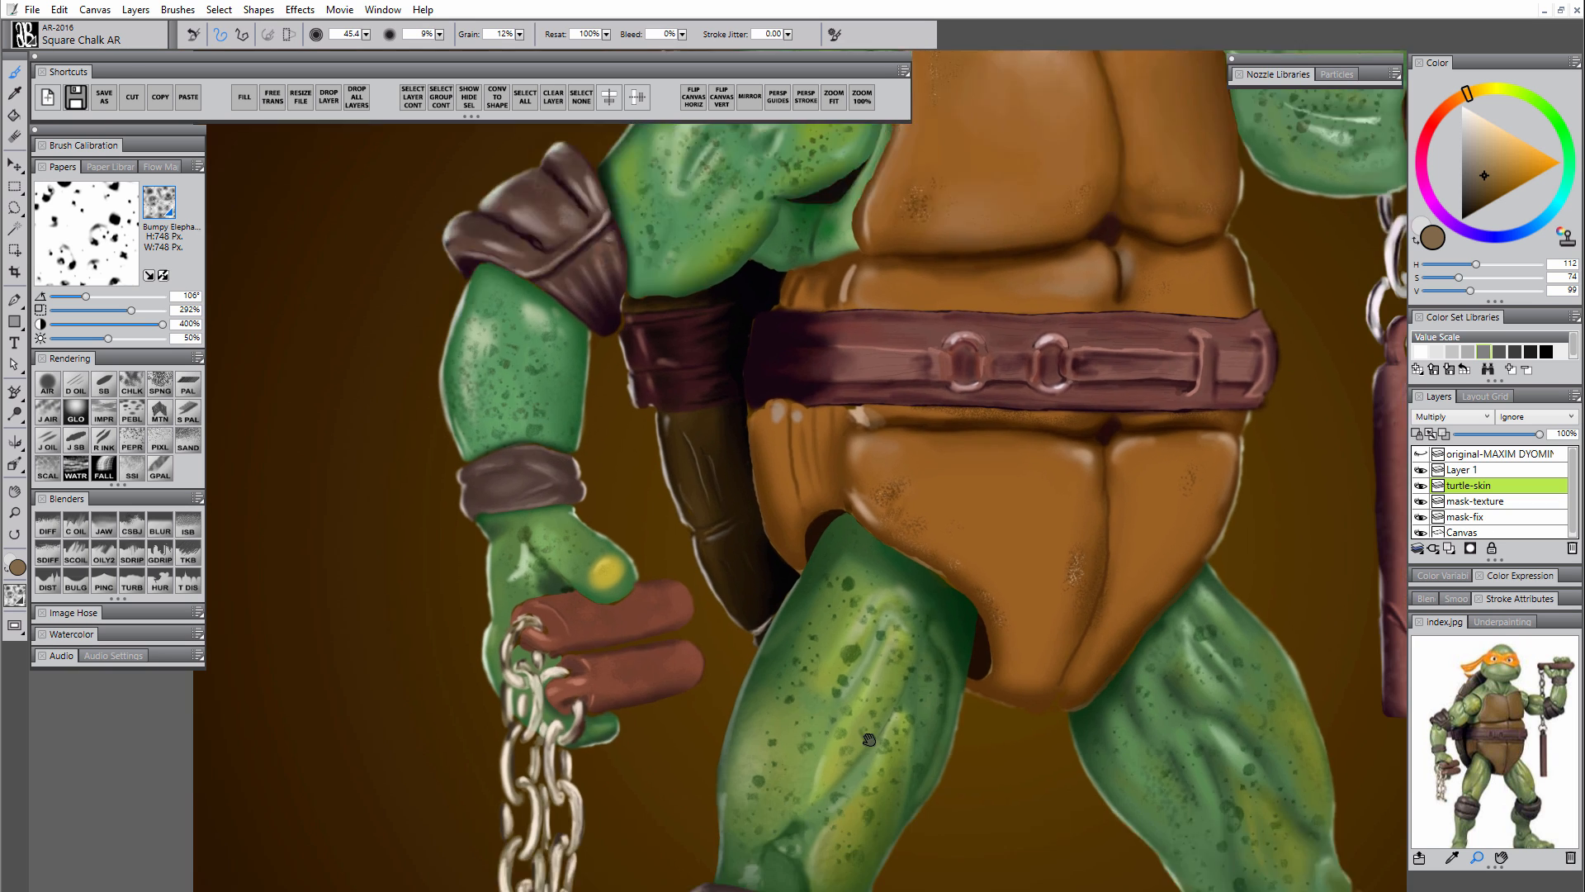
{"action": "left_click_drag", "start_coordinate": [870, 740], "coordinate": [792, 263]}
{"action": "left_click_drag", "start_coordinate": [1066, 344], "coordinate": [950, 809]}
{"action": "left_click_drag", "start_coordinate": [1188, 260], "coordinate": [1034, 851]}
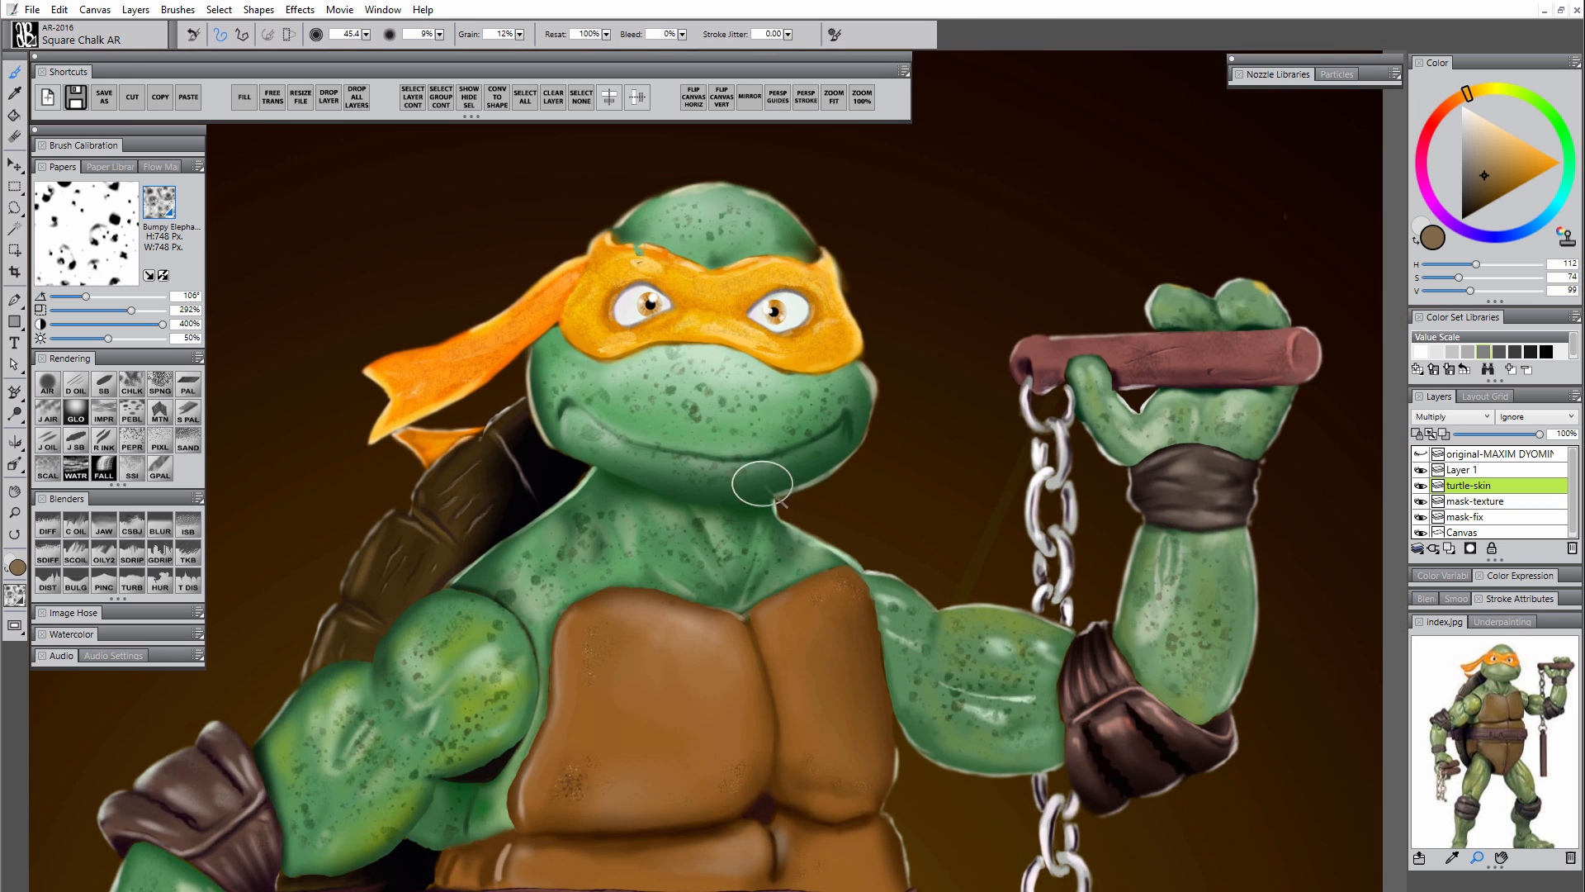
{"action": "key", "text": "n"}
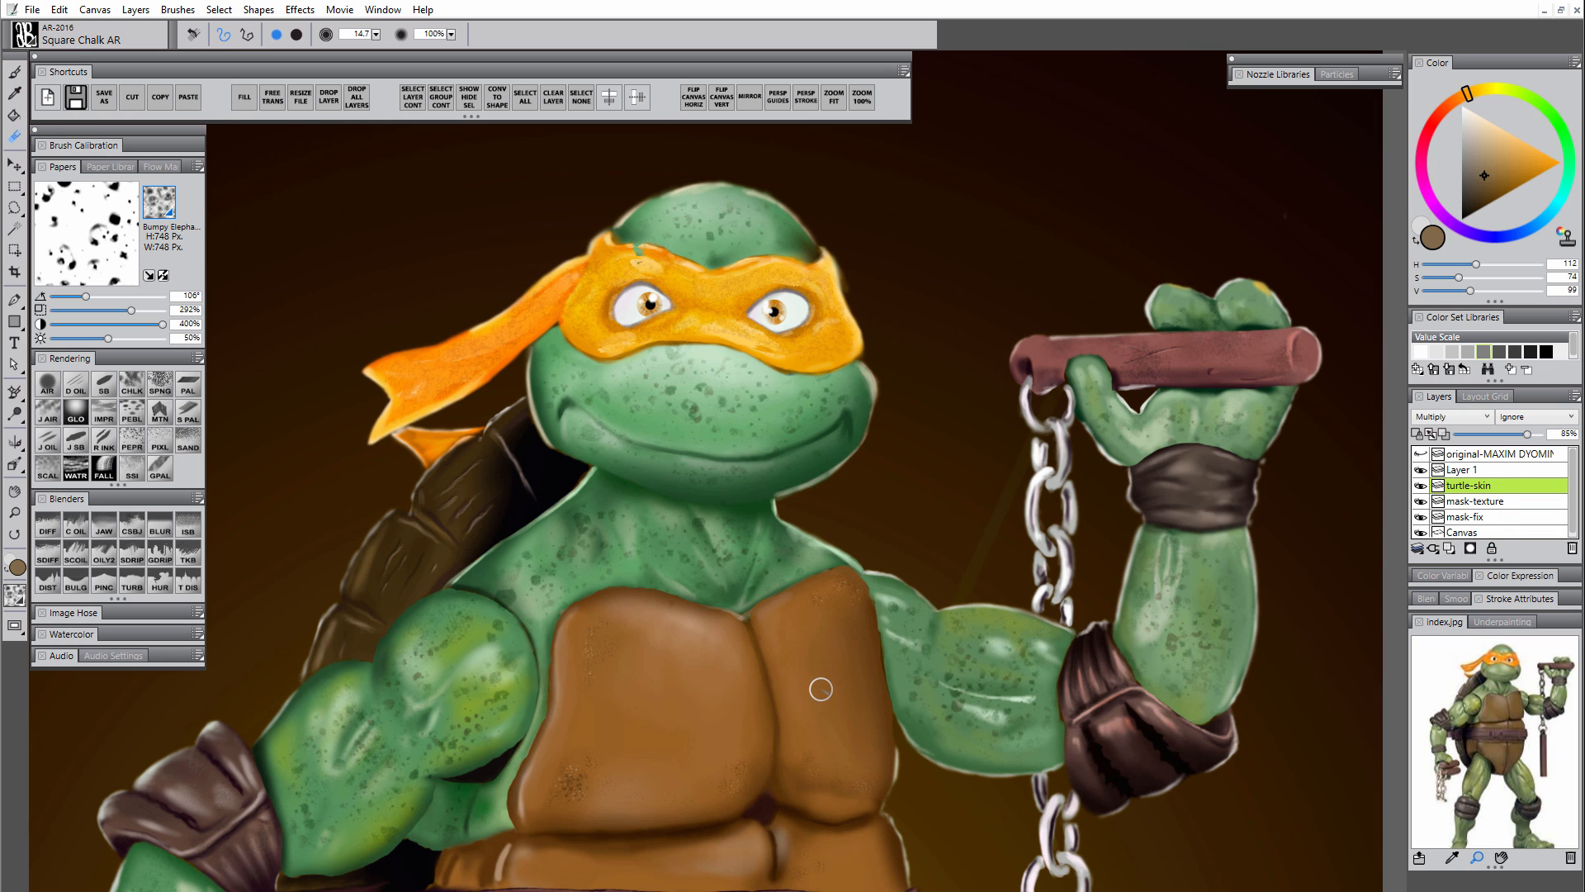
- On the Canvas layer, blend the edges of the head and face with Coarse Oily Blender 2 at size 26.7
{"action": "left_click", "coordinate": [1472, 533]}
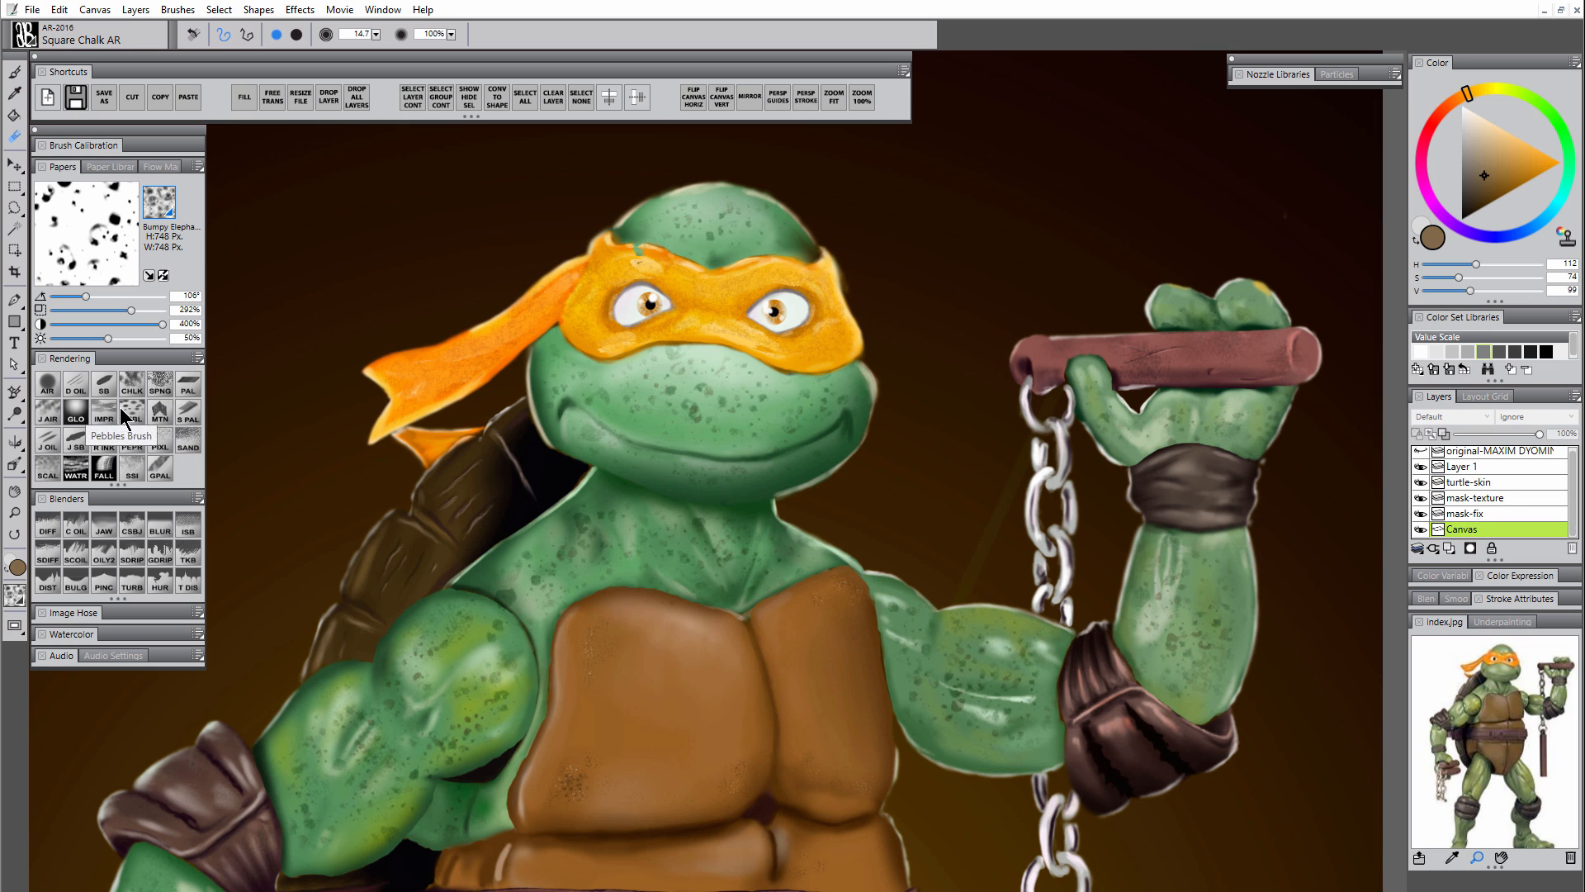
{"action": "left_click", "coordinate": [75, 522]}
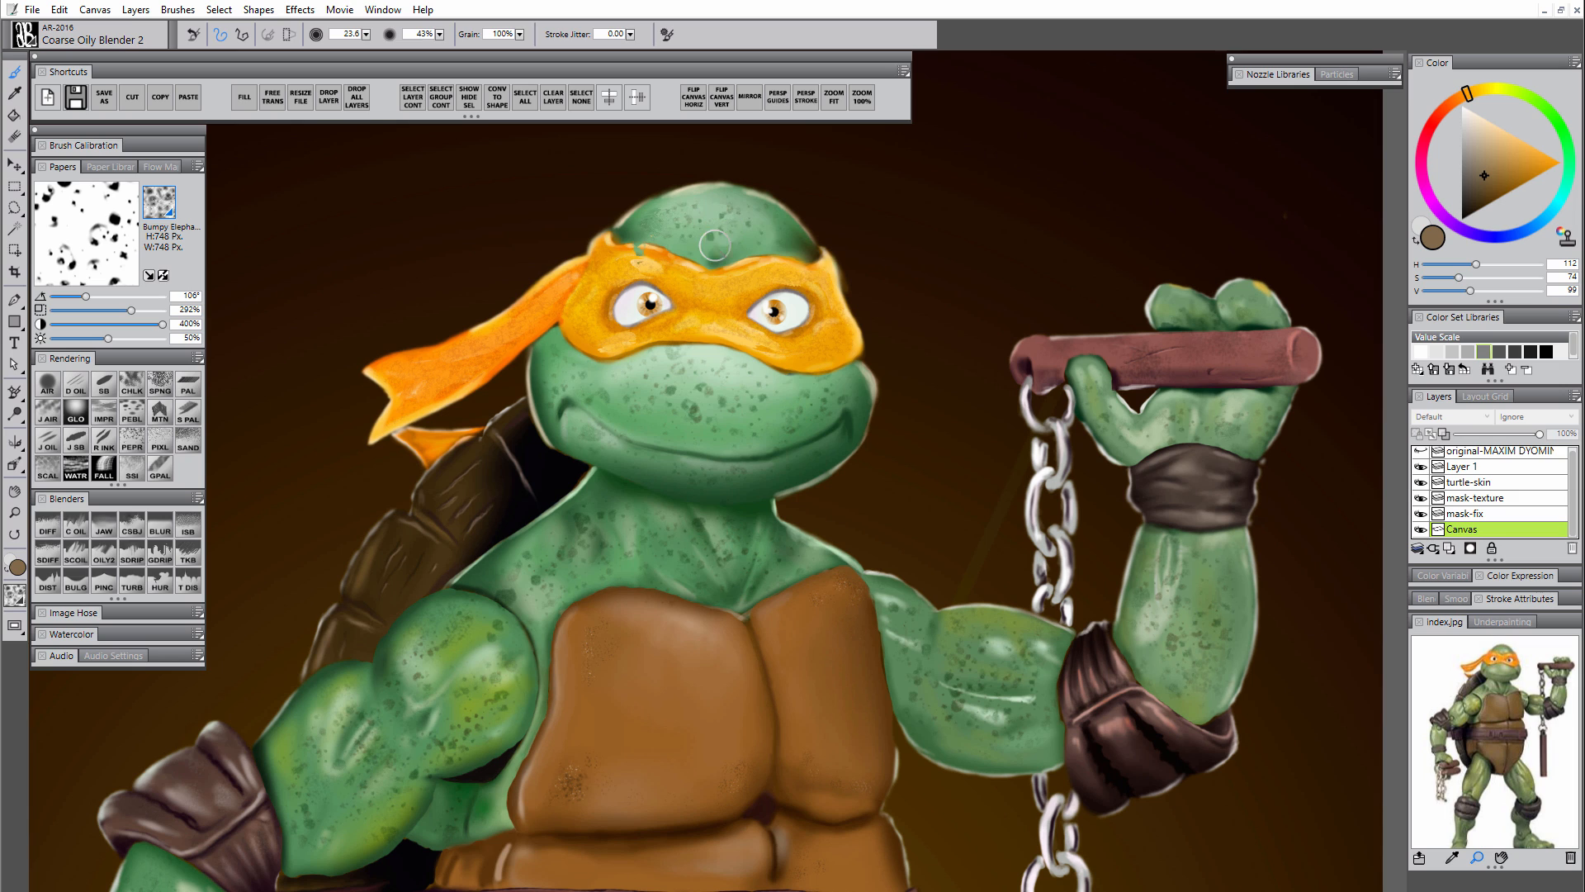
{"action": "left_click_drag", "start_coordinate": [765, 226], "coordinate": [767, 220]}
{"action": "mouse_move", "coordinate": [578, 371]}
{"action": "left_mouse_down"}
{"action": "mouse_move", "coordinate": [546, 364]}
{"action": "mouse_move", "coordinate": [544, 410]}
{"action": "left_mouse_up"}
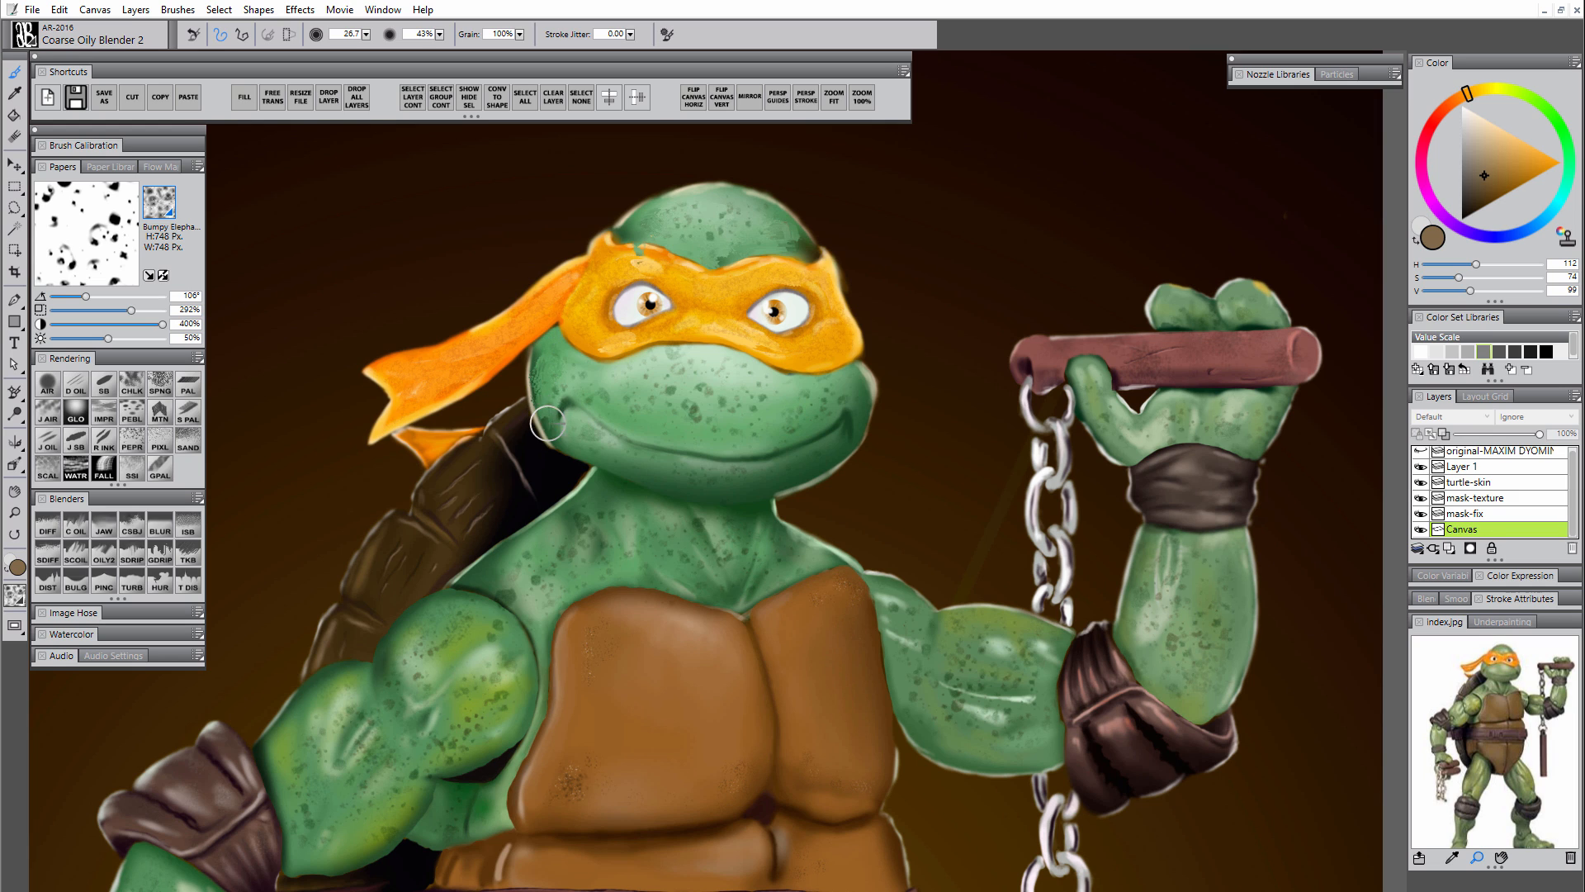
{"action": "left_click_drag", "start_coordinate": [543, 358], "coordinate": [558, 434]}
{"action": "mouse_move", "coordinate": [852, 387]}
{"action": "left_mouse_down"}
{"action": "mouse_move", "coordinate": [854, 430]}
{"action": "mouse_move", "coordinate": [861, 415]}
{"action": "left_mouse_up"}
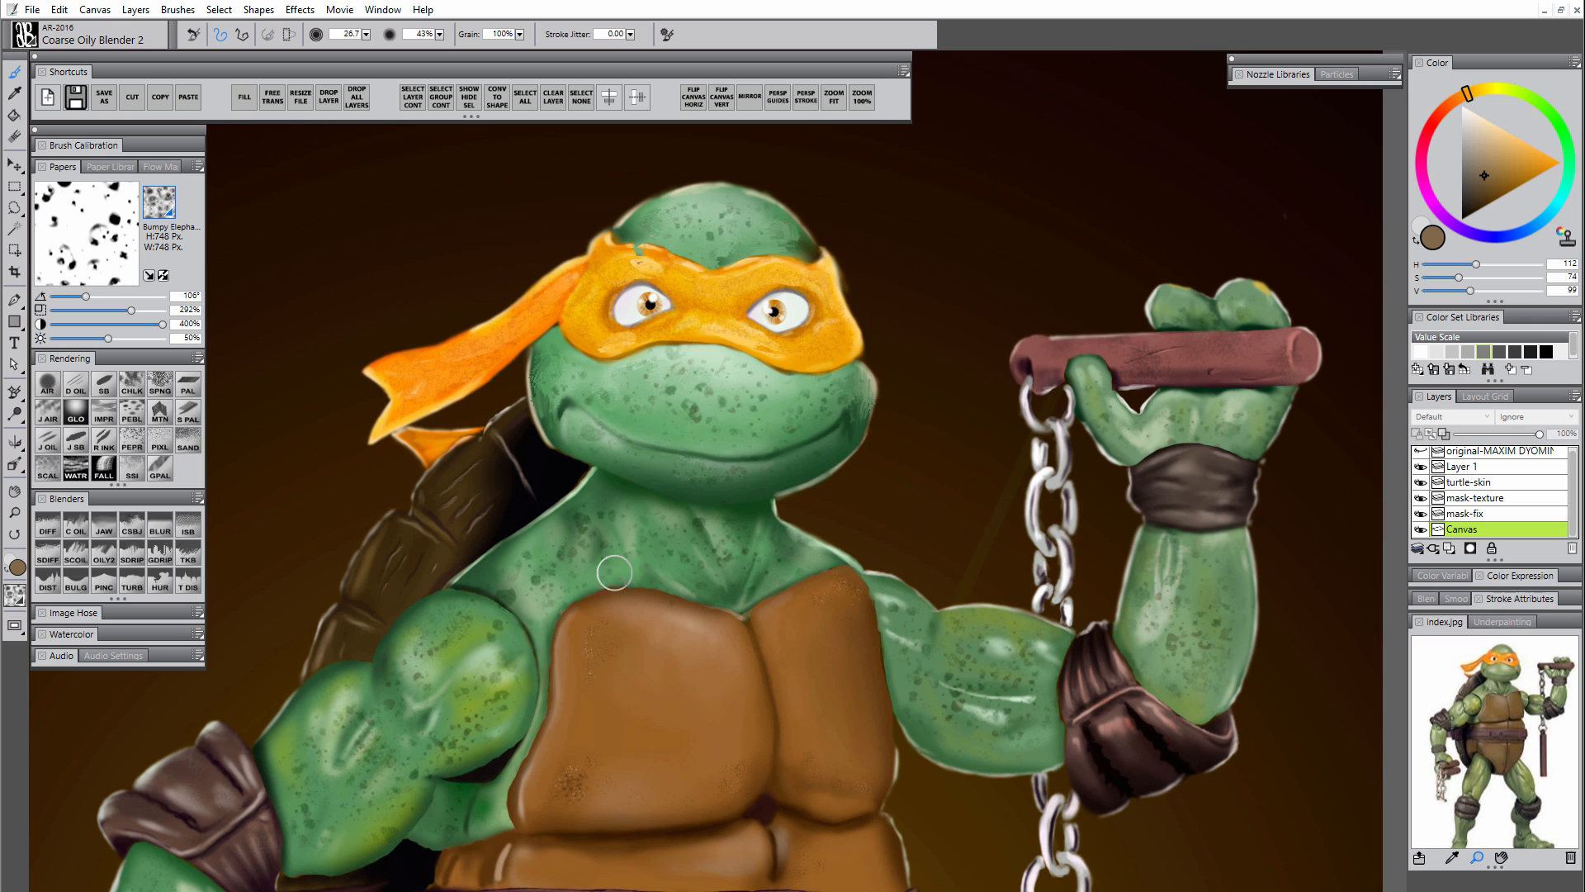
- Smooth the skin around the neck, shoulders and upper chest with Coarse Oily Blender 2
{"action": "left_click_drag", "start_coordinate": [700, 590], "coordinate": [852, 439]}
{"action": "mouse_move", "coordinate": [766, 344]}
{"action": "left_mouse_down"}
{"action": "mouse_move", "coordinate": [812, 362]}
{"action": "mouse_move", "coordinate": [781, 358]}
{"action": "mouse_move", "coordinate": [781, 379]}
{"action": "mouse_move", "coordinate": [772, 354]}
{"action": "mouse_move", "coordinate": [781, 369]}
{"action": "left_mouse_up"}
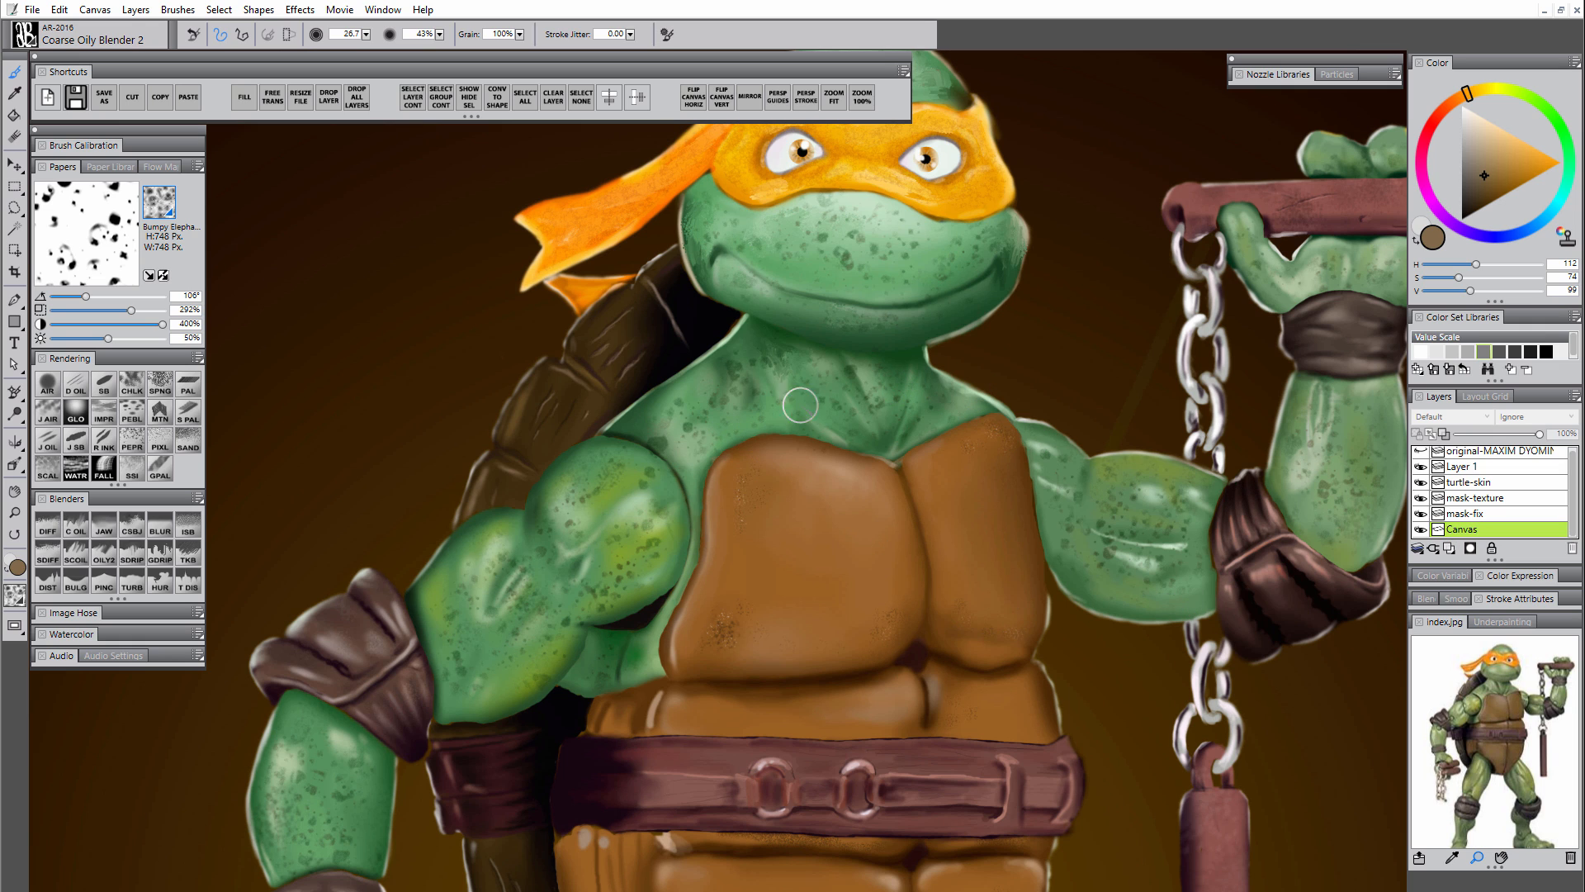
{"action": "left_click_drag", "start_coordinate": [660, 600], "coordinate": [746, 566]}
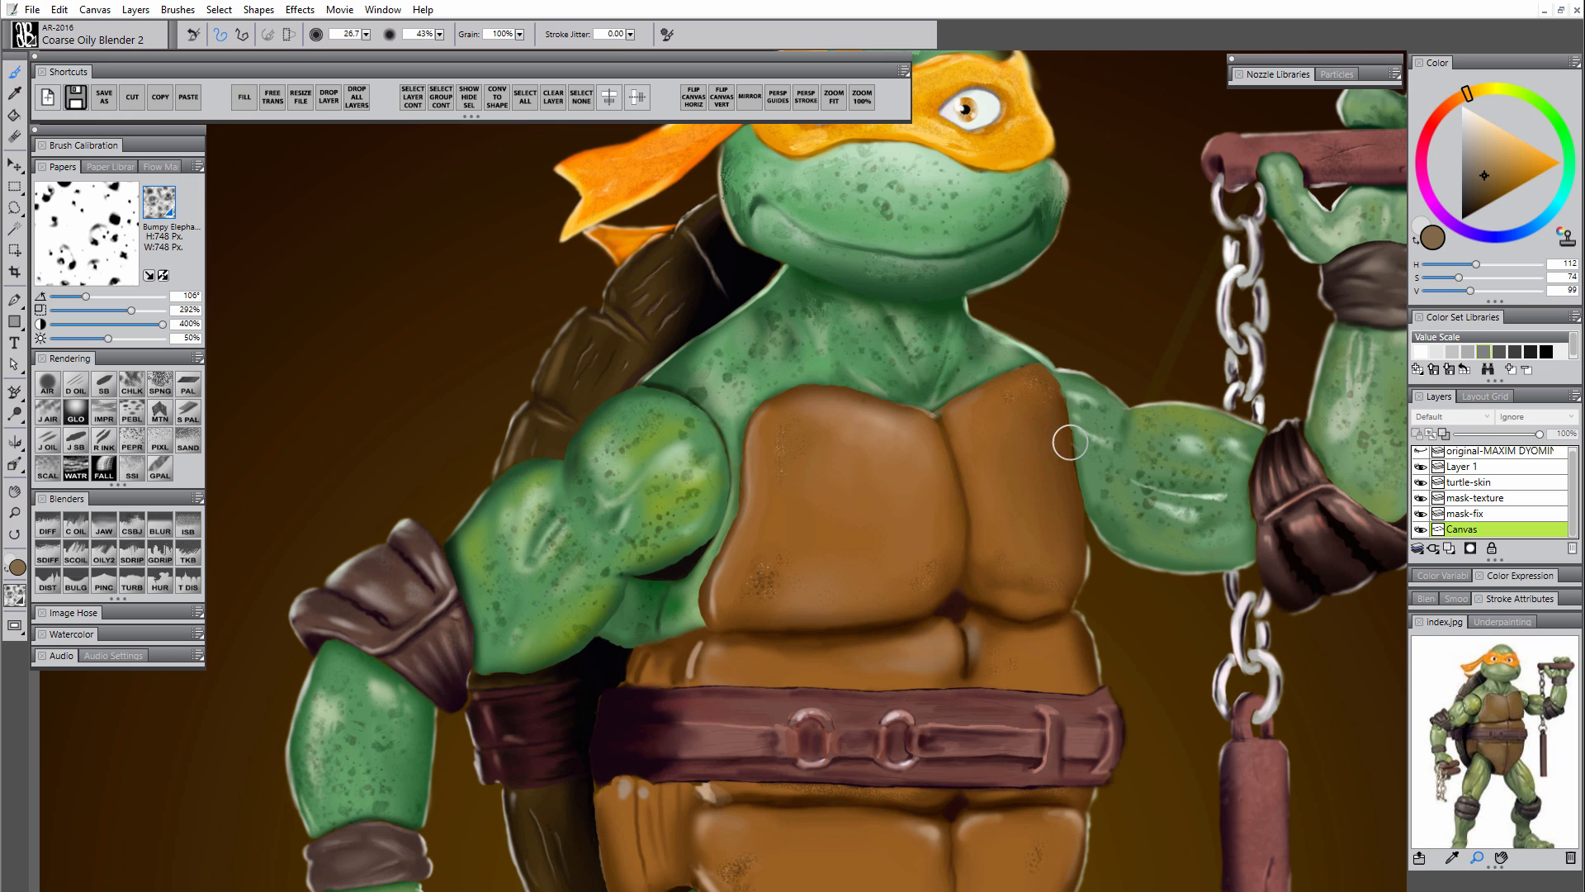
- Reshape the chest plate's outer edge beside the raised arm with Distorto AR, reducing the brush size from 64.9 to 39.2
{"action": "left_click", "coordinate": [51, 591]}
{"action": "key", "text": "bracketright"}
{"action": "mouse_move", "coordinate": [1037, 414]}
{"action": "left_mouse_down"}
{"action": "mouse_move", "coordinate": [1062, 475]}
{"action": "mouse_move", "coordinate": [1041, 457]}
{"action": "mouse_move", "coordinate": [1066, 517]}
{"action": "left_mouse_up"}
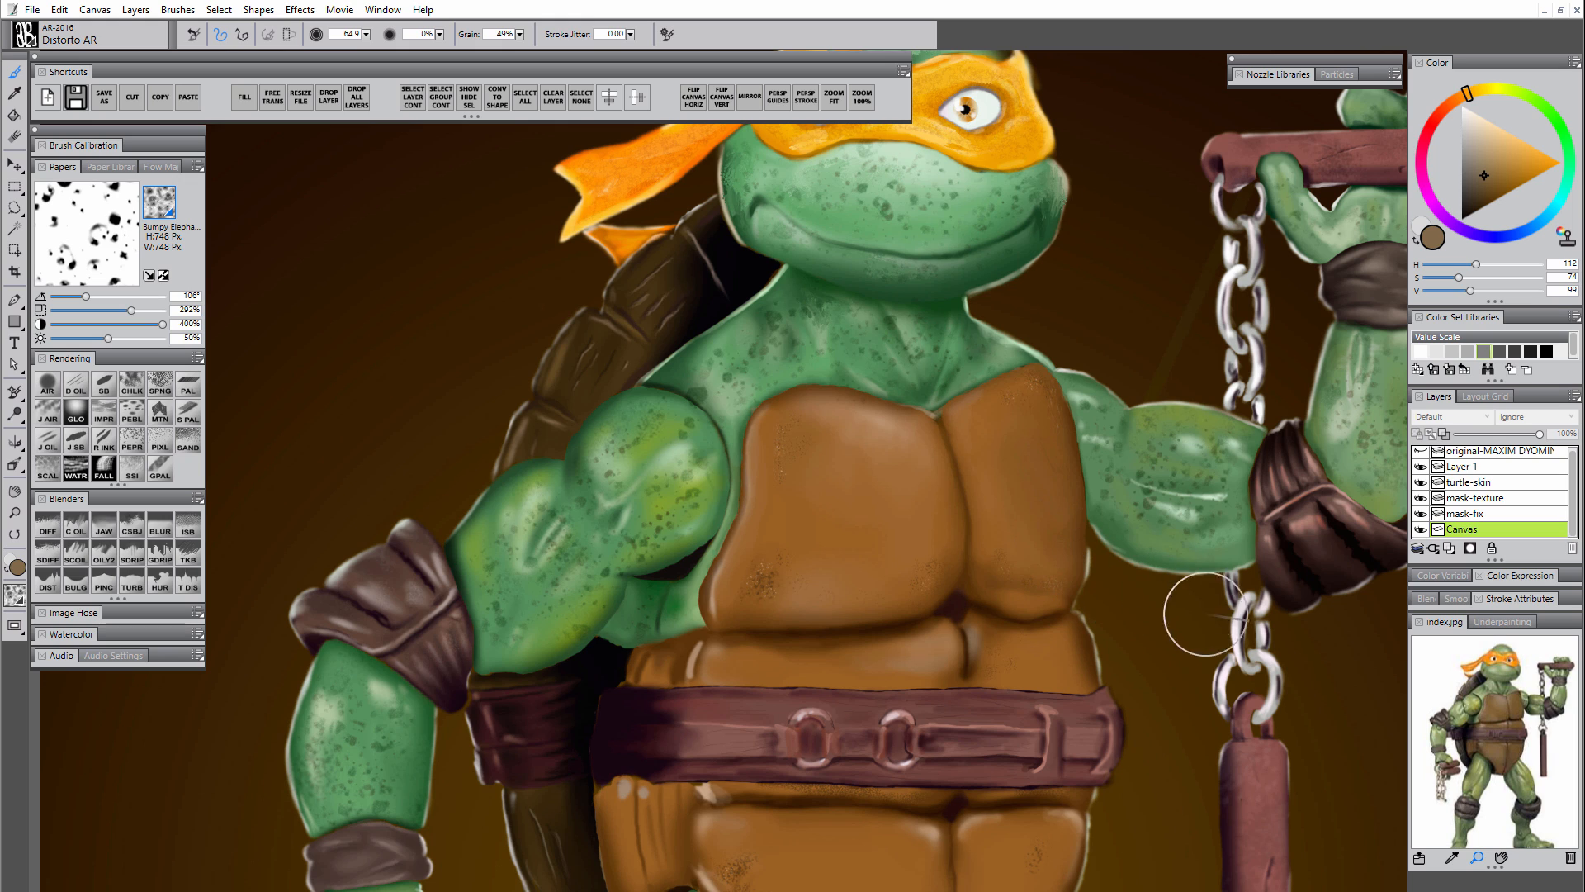
{"action": "key", "text": "bracketleft"}
{"action": "key", "text": "bracketleft"}
{"action": "key", "text": "bracketleft"}
{"action": "key", "text": "bracketleft"}
{"action": "key", "text": "bracketleft"}
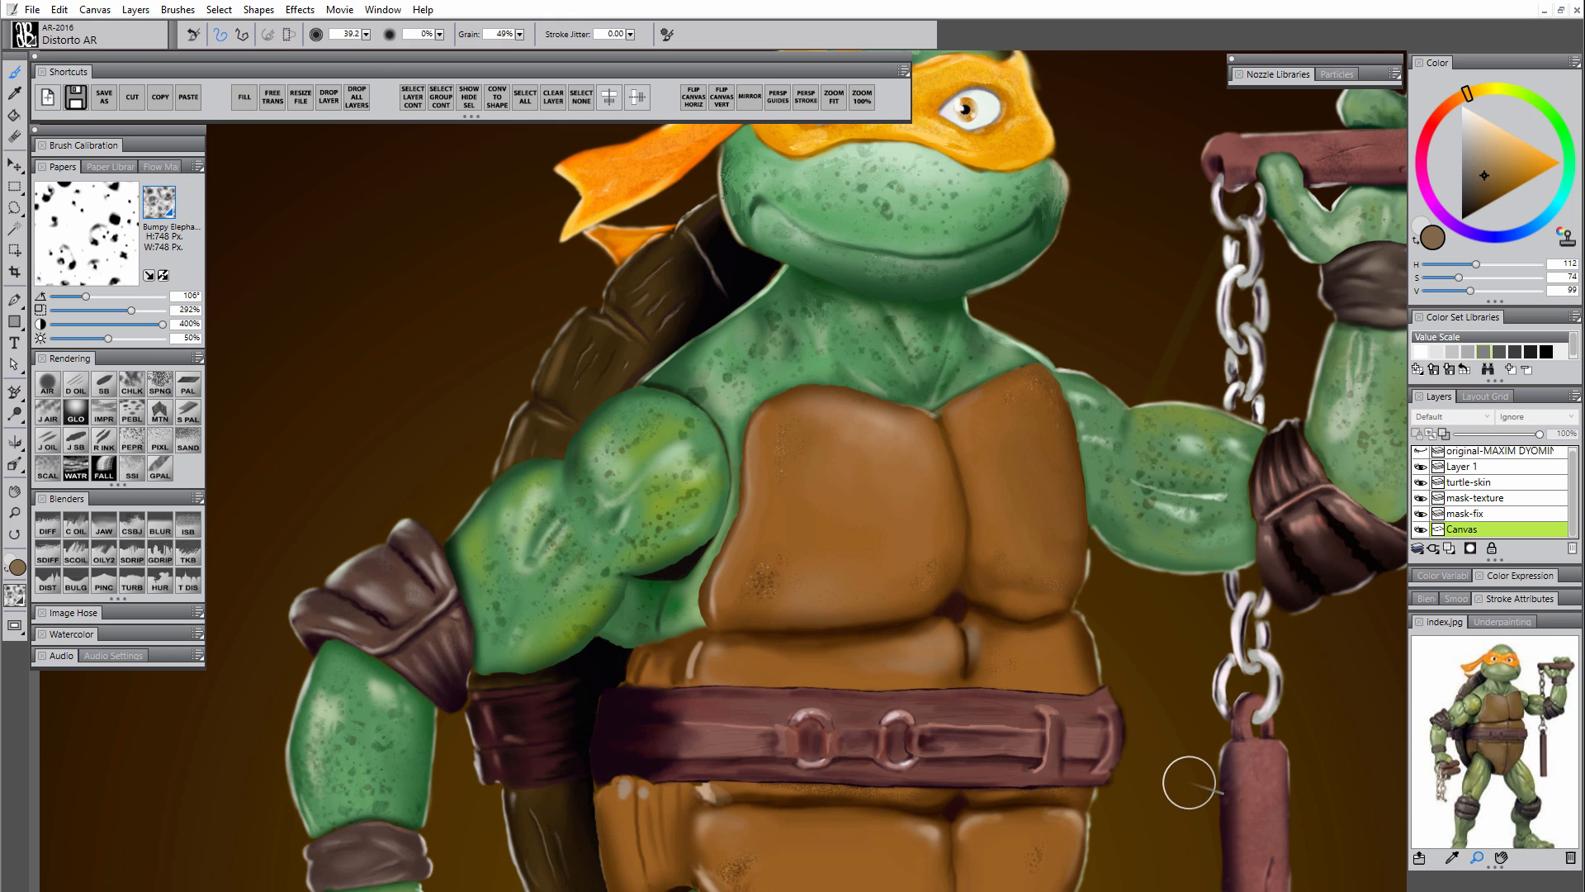
{"action": "left_click_drag", "start_coordinate": [1089, 545], "coordinate": [1088, 554]}
- Refine the chest plate's outer edge beside the lowered arm with the Pinch AR blender
{"action": "left_click", "coordinate": [15, 512]}
{"action": "left_click", "coordinate": [820, 402]}
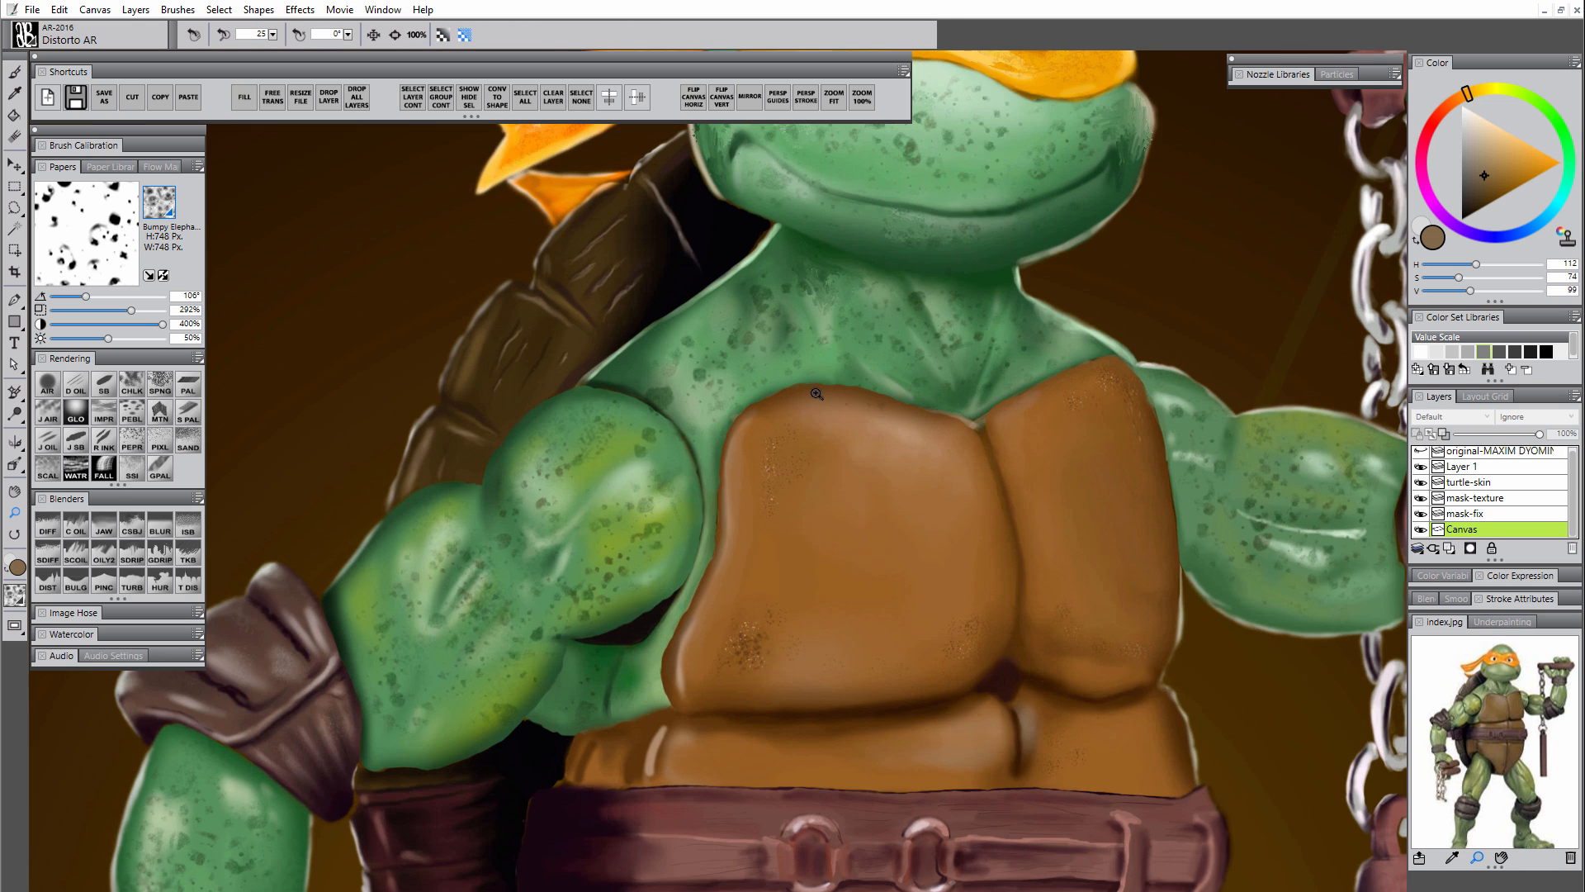
{"action": "left_click", "coordinate": [102, 588]}
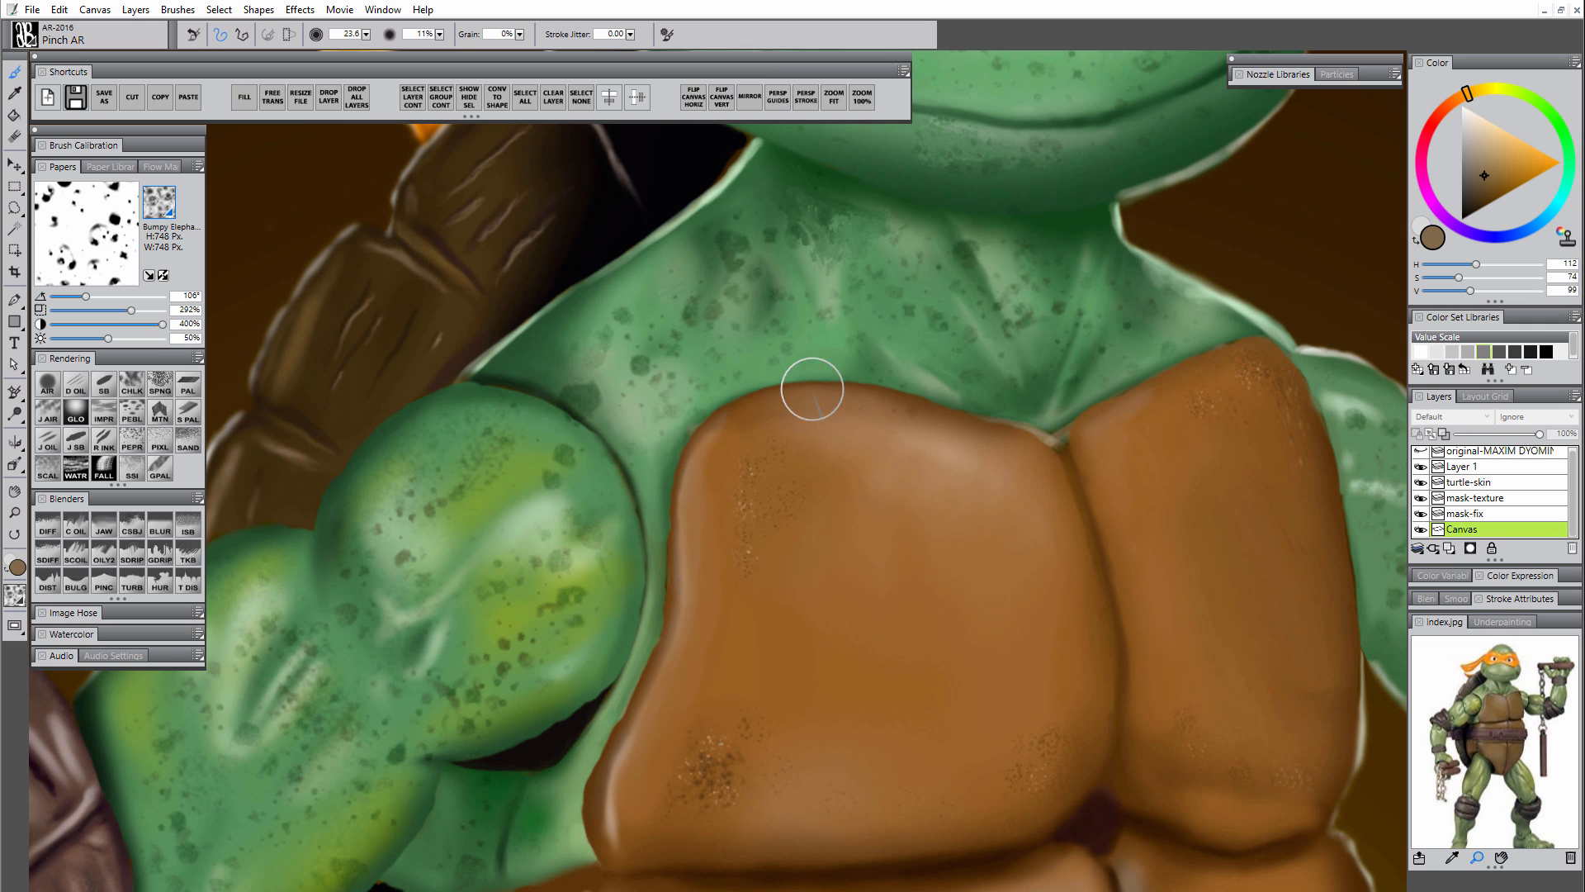
{"action": "mouse_move", "coordinate": [679, 479]}
{"action": "left_mouse_down"}
{"action": "mouse_move", "coordinate": [665, 620]}
{"action": "mouse_move", "coordinate": [682, 620]}
{"action": "left_mouse_up"}
{"action": "left_click_drag", "start_coordinate": [641, 686], "coordinate": [590, 780]}
{"action": "left_click_drag", "start_coordinate": [618, 724], "coordinate": [587, 819]}
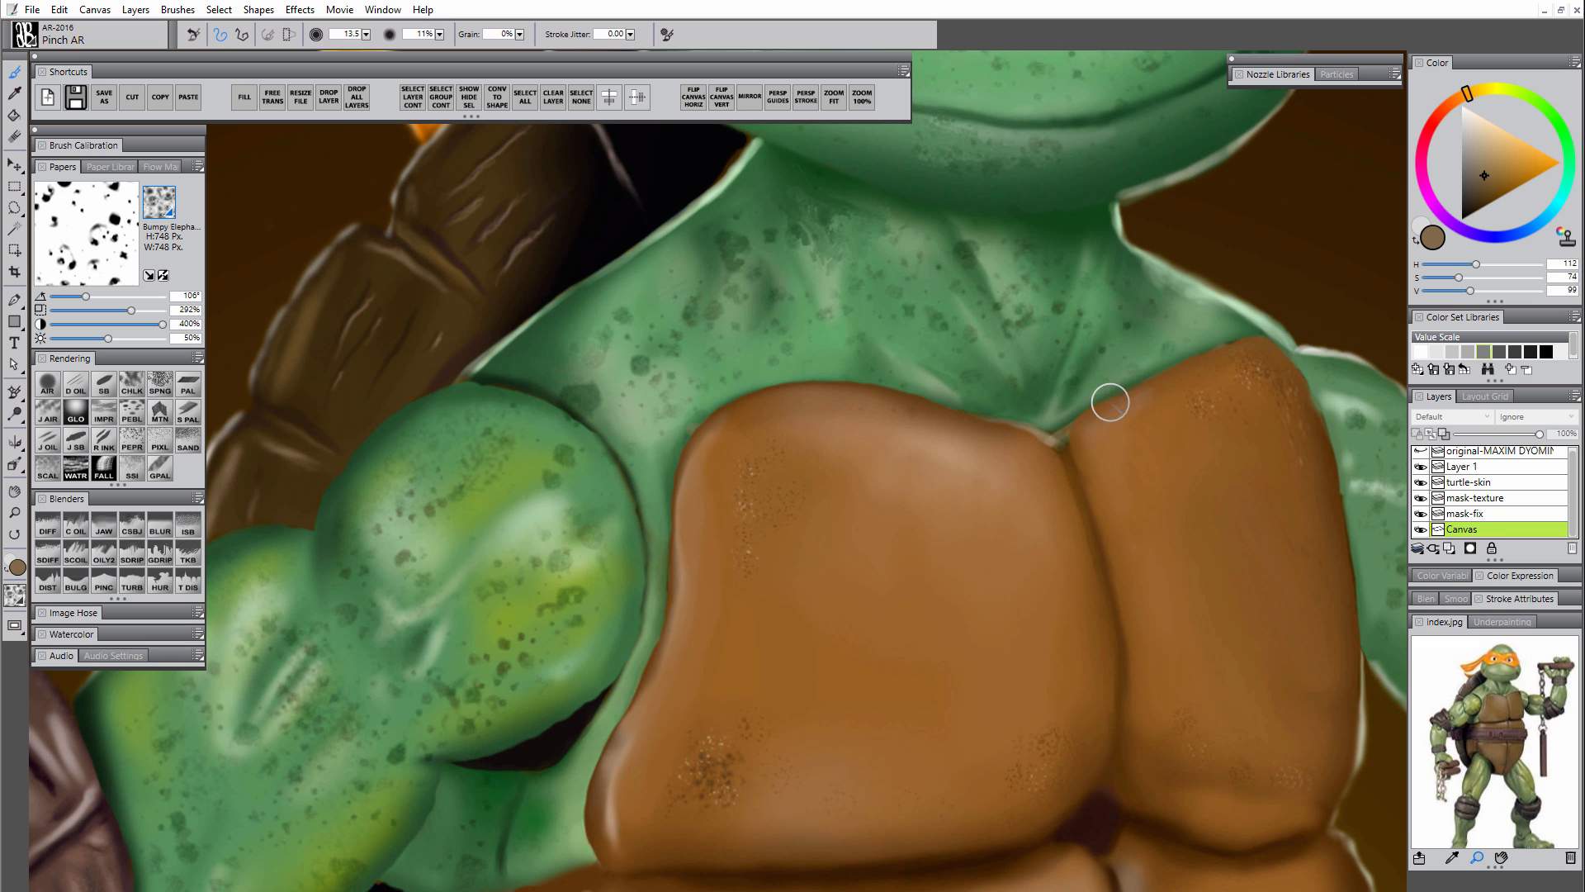
- Examine the neck, head, torso and legs for areas that still need edge cleanup or blending
{"action": "left_click_drag", "start_coordinate": [877, 529], "coordinate": [634, 702]}
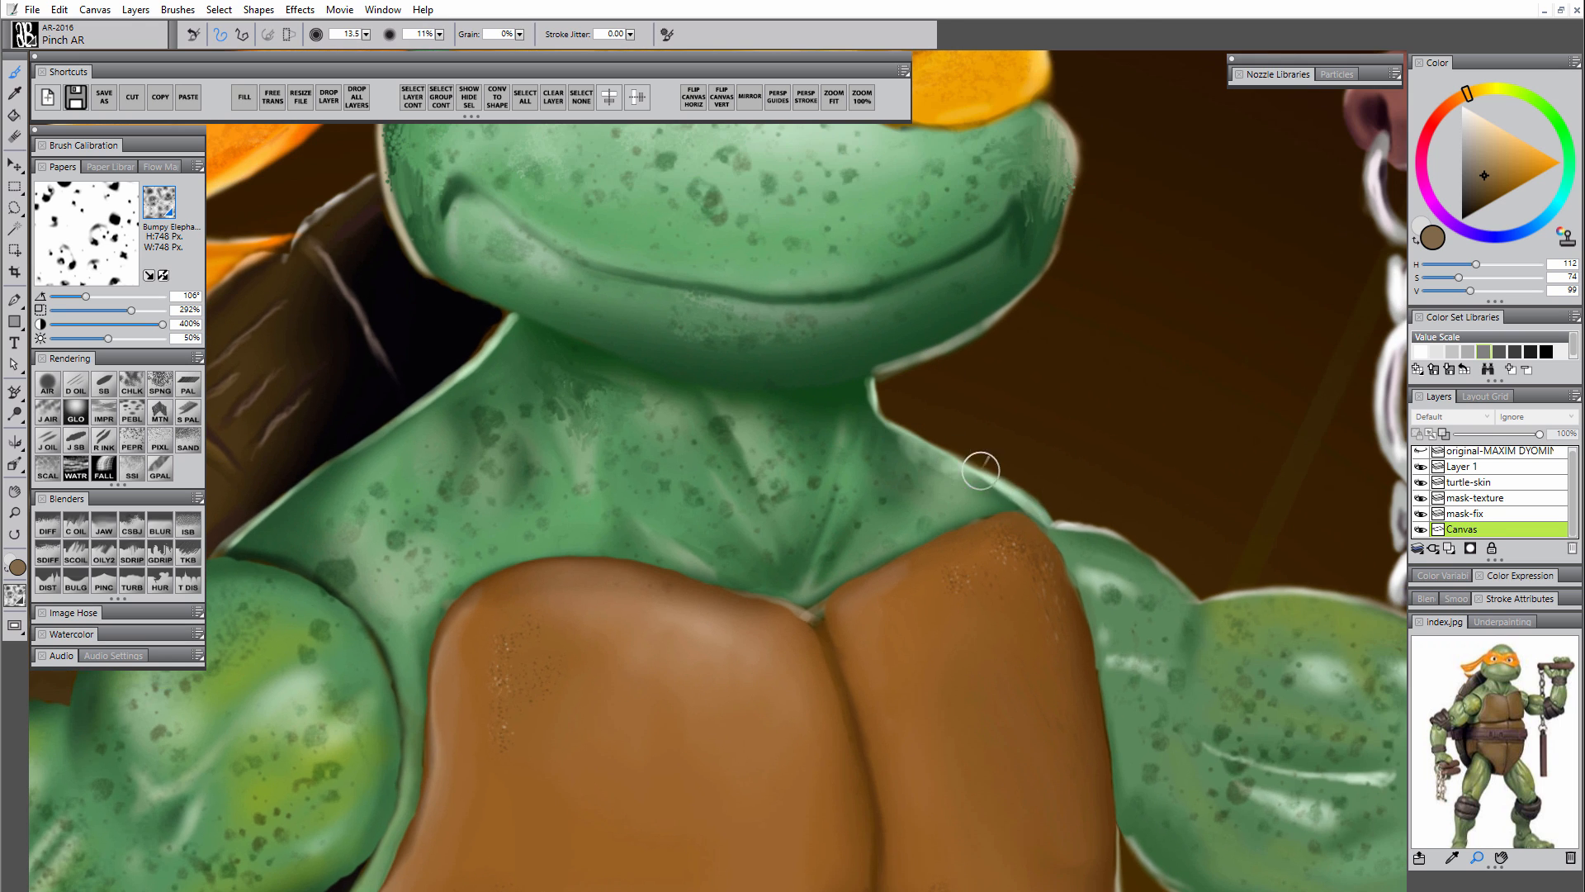
{"action": "left_click_drag", "start_coordinate": [899, 449], "coordinate": [937, 790]}
{"action": "key", "text": "space"}
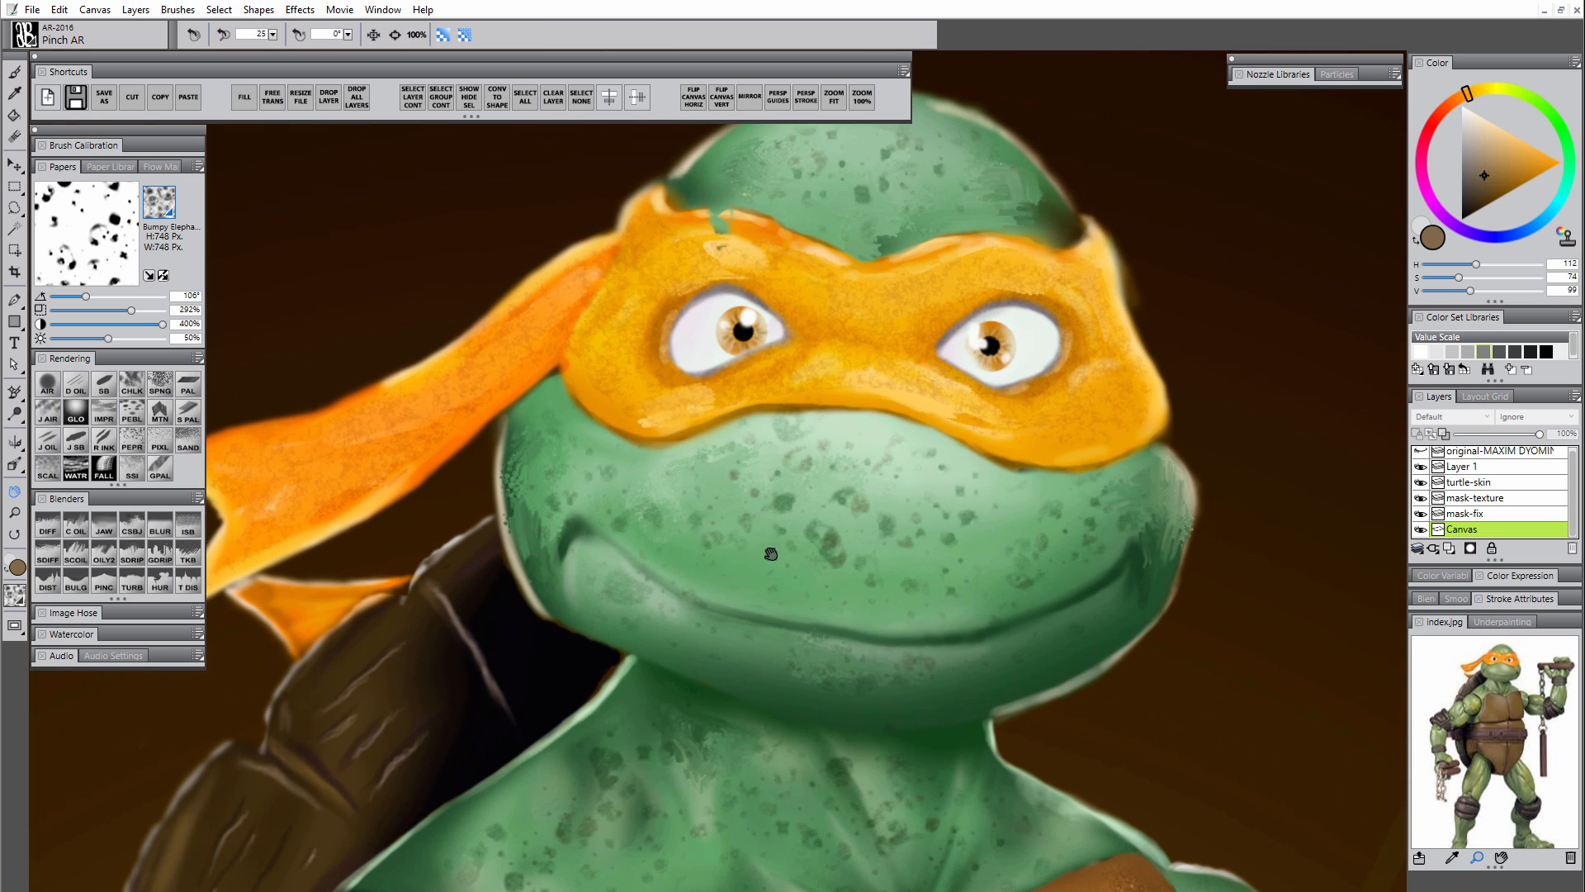
{"action": "left_click_drag", "start_coordinate": [771, 555], "coordinate": [744, 614]}
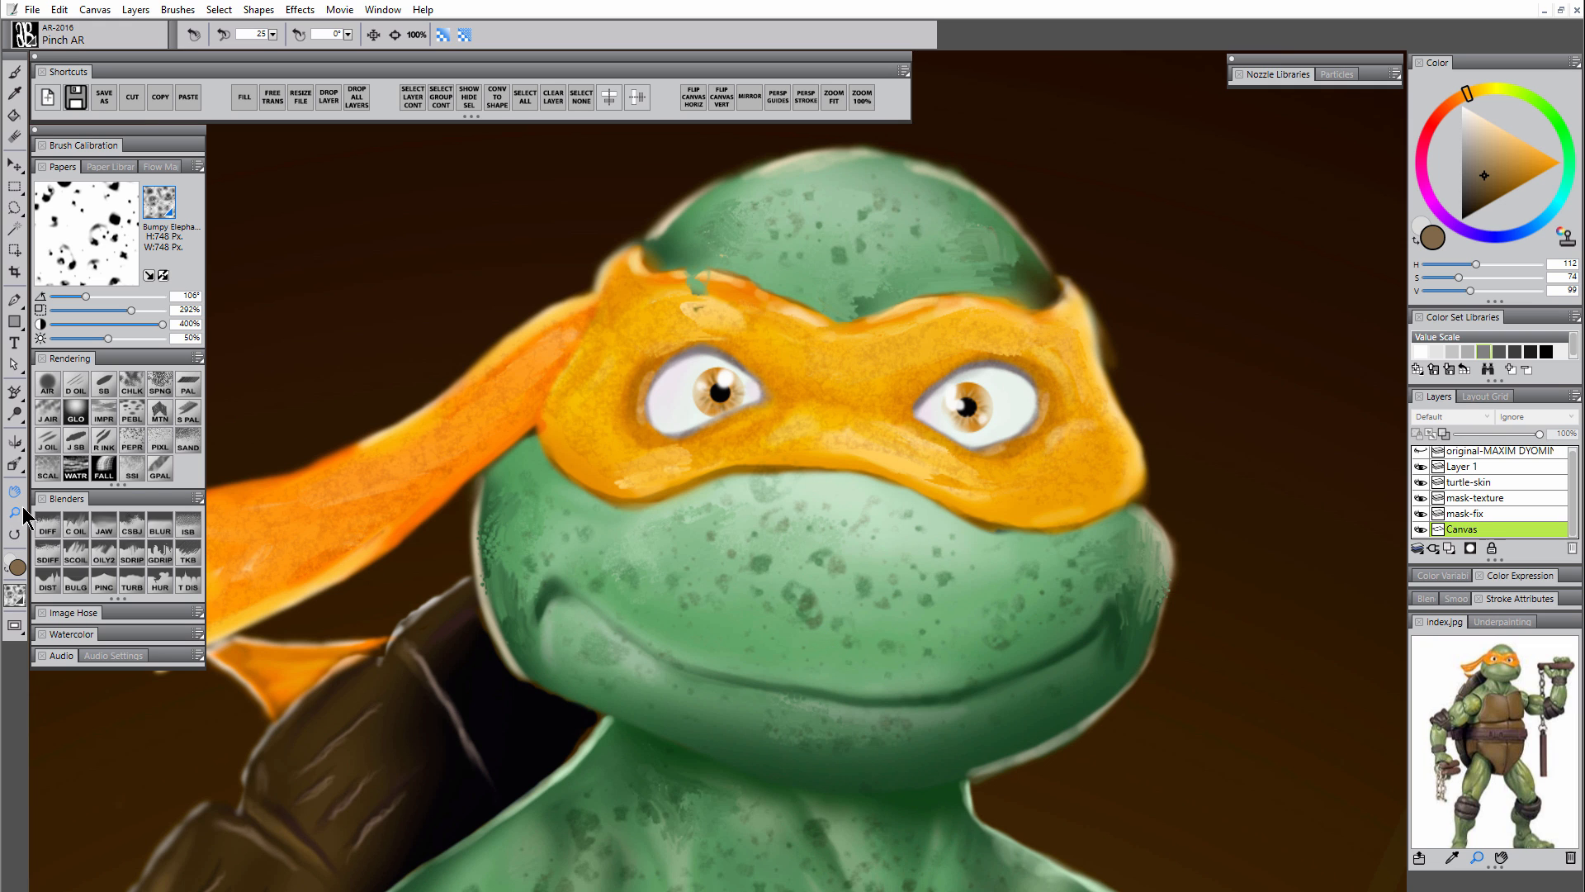
{"action": "left_click", "coordinate": [731, 623], "text": "ctrl+alt"}
{"action": "left_click", "coordinate": [731, 623], "text": "ctrl+alt"}
{"action": "left_click_drag", "start_coordinate": [755, 619], "coordinate": [820, 324]}
{"action": "left_click_drag", "start_coordinate": [703, 644], "coordinate": [792, 318]}
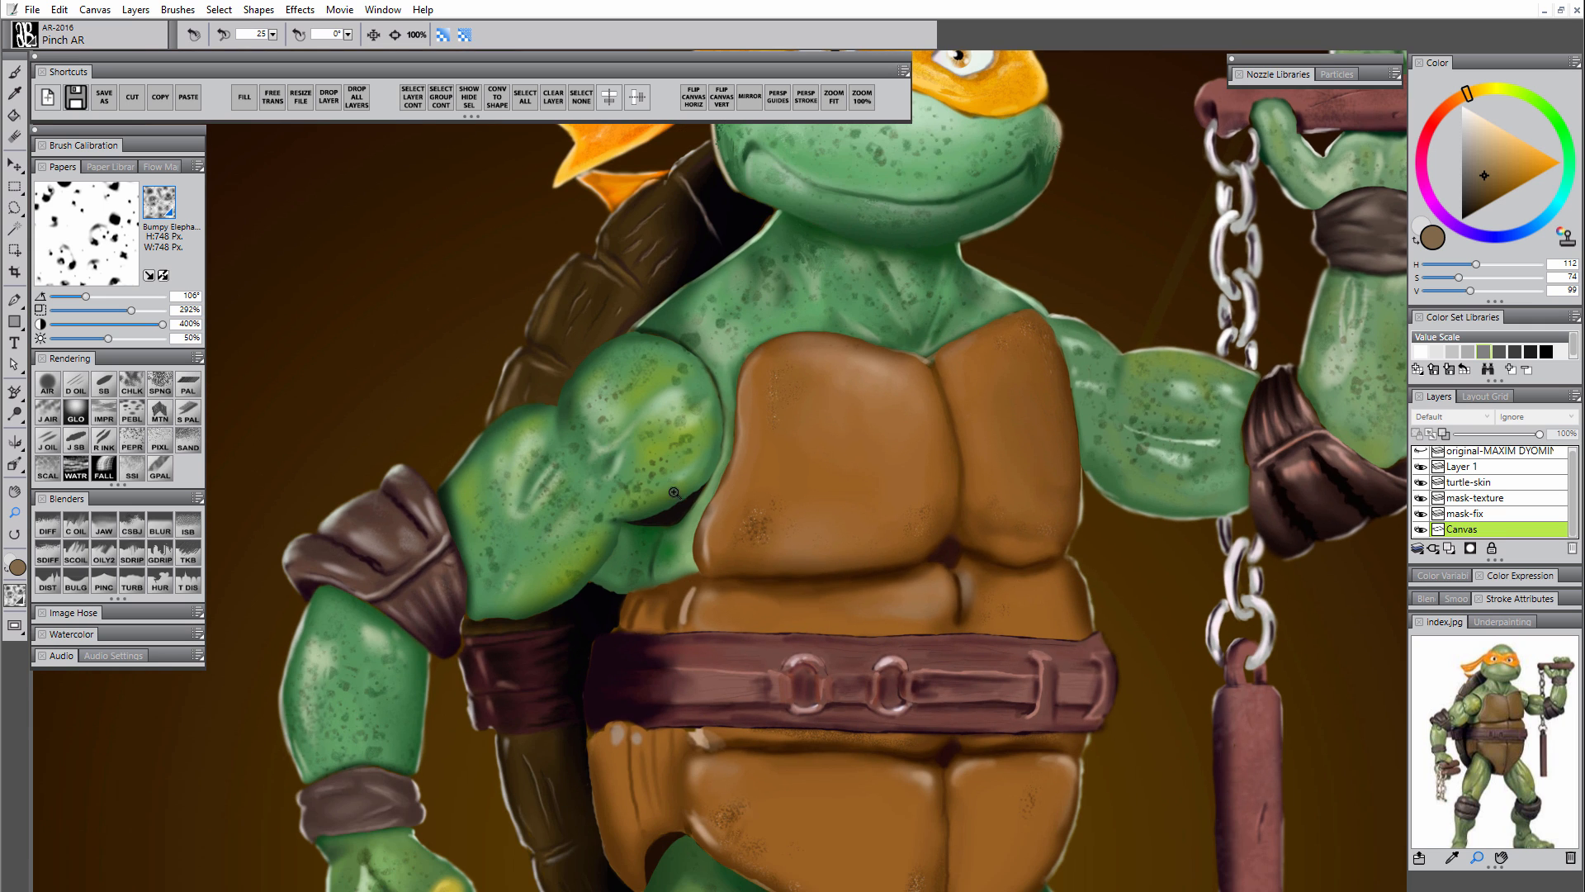
{"action": "left_click_drag", "start_coordinate": [866, 726], "coordinate": [880, 225]}
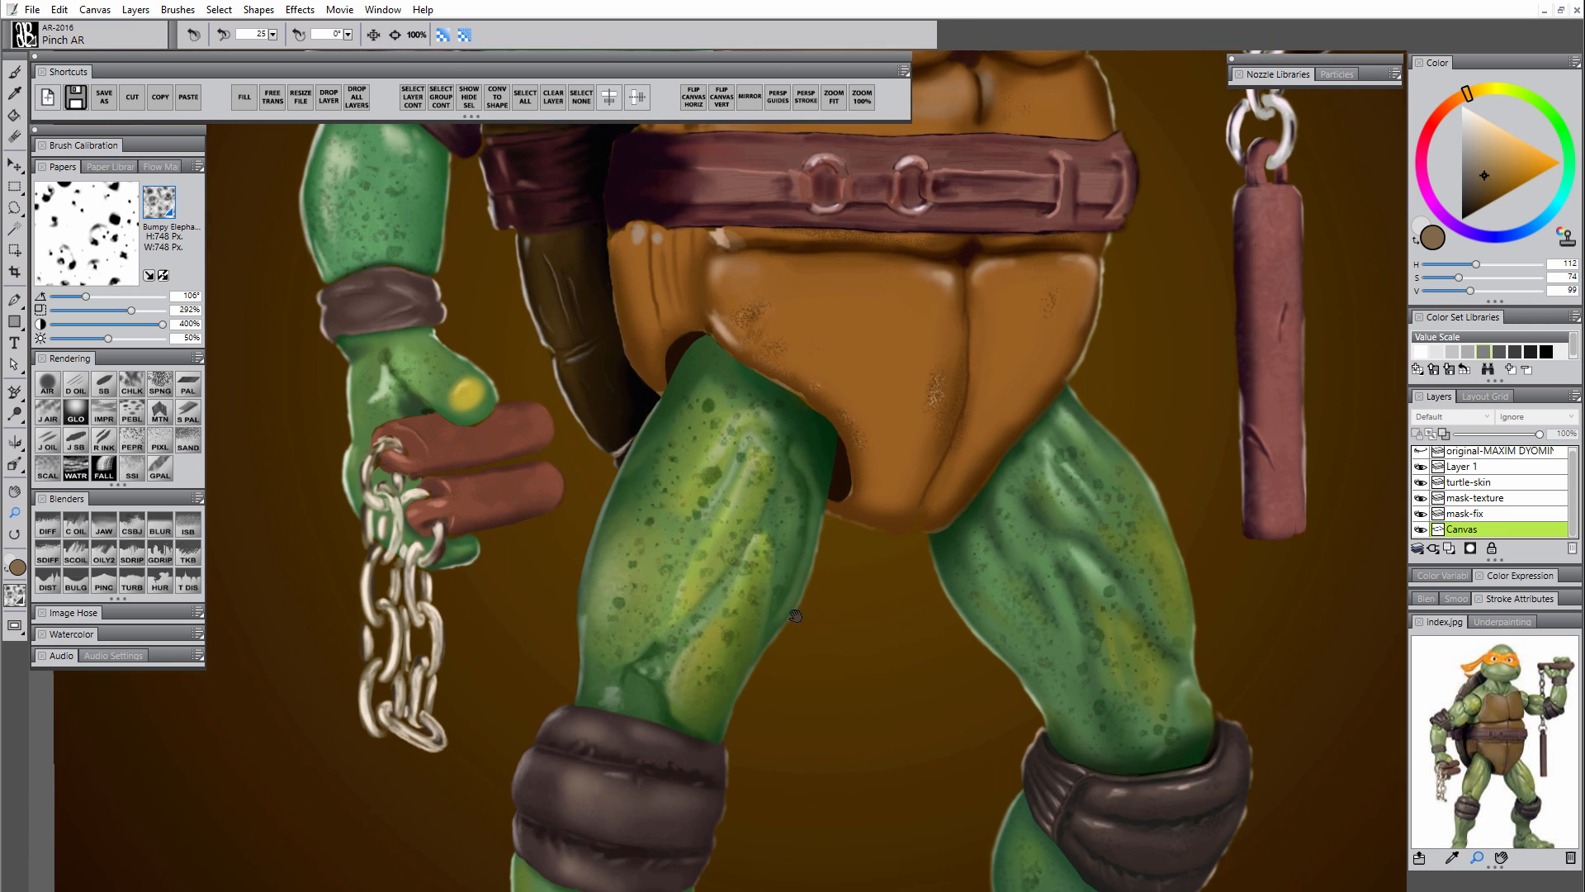
{"action": "left_click_drag", "start_coordinate": [806, 481], "coordinate": [794, 535]}
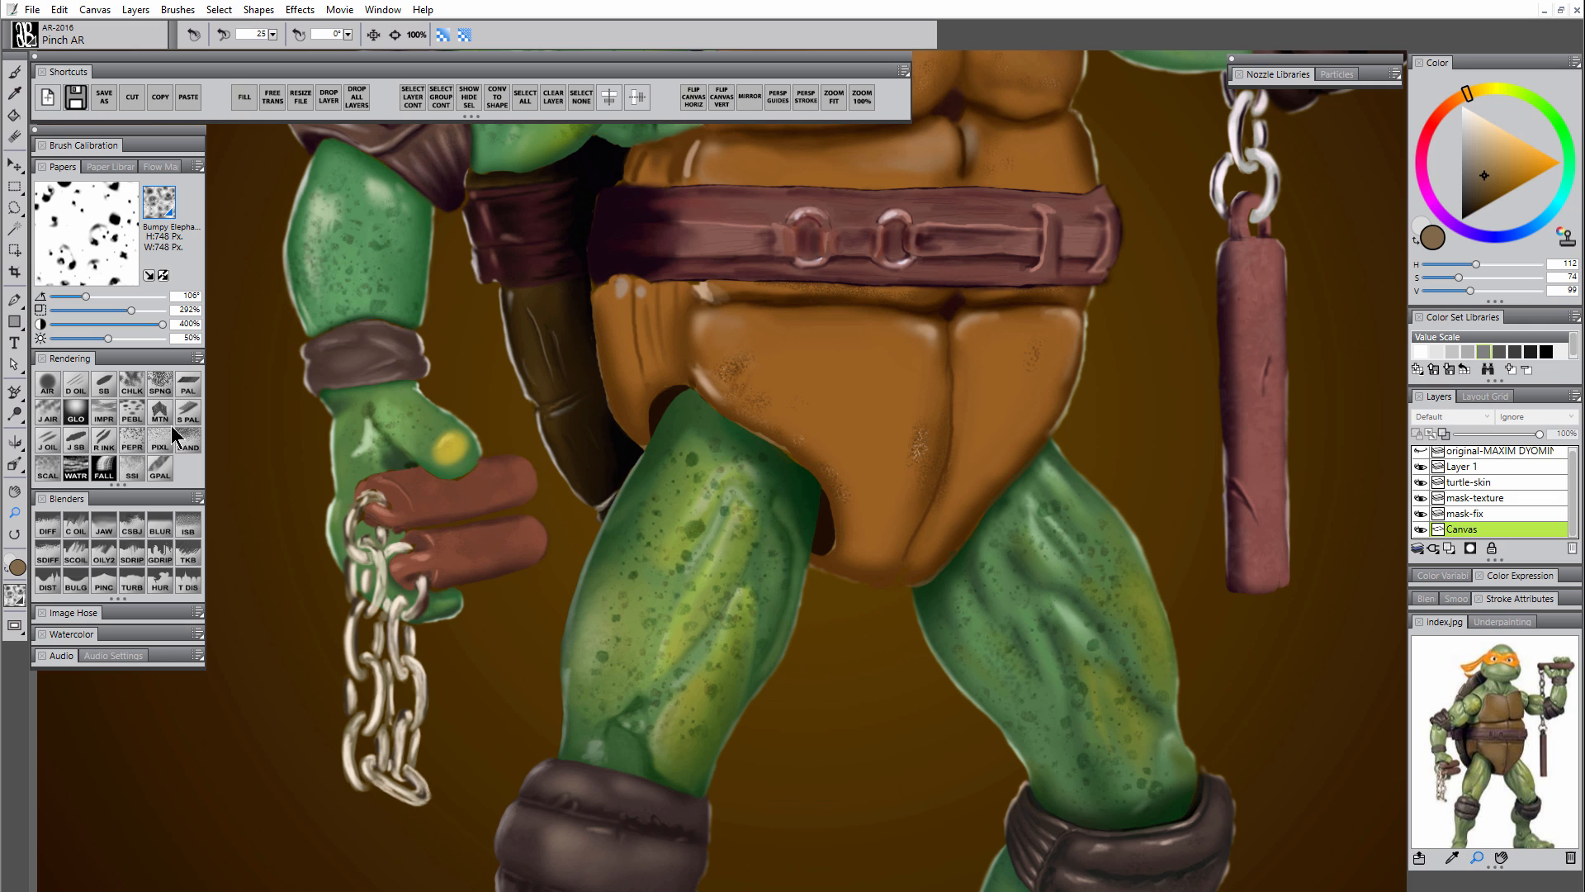
- Smooth the highlights on the thigh beside the lowered hand with Coarse Oily Blender 2, reducing the brush size to 29.4
{"action": "left_click", "coordinate": [83, 520]}
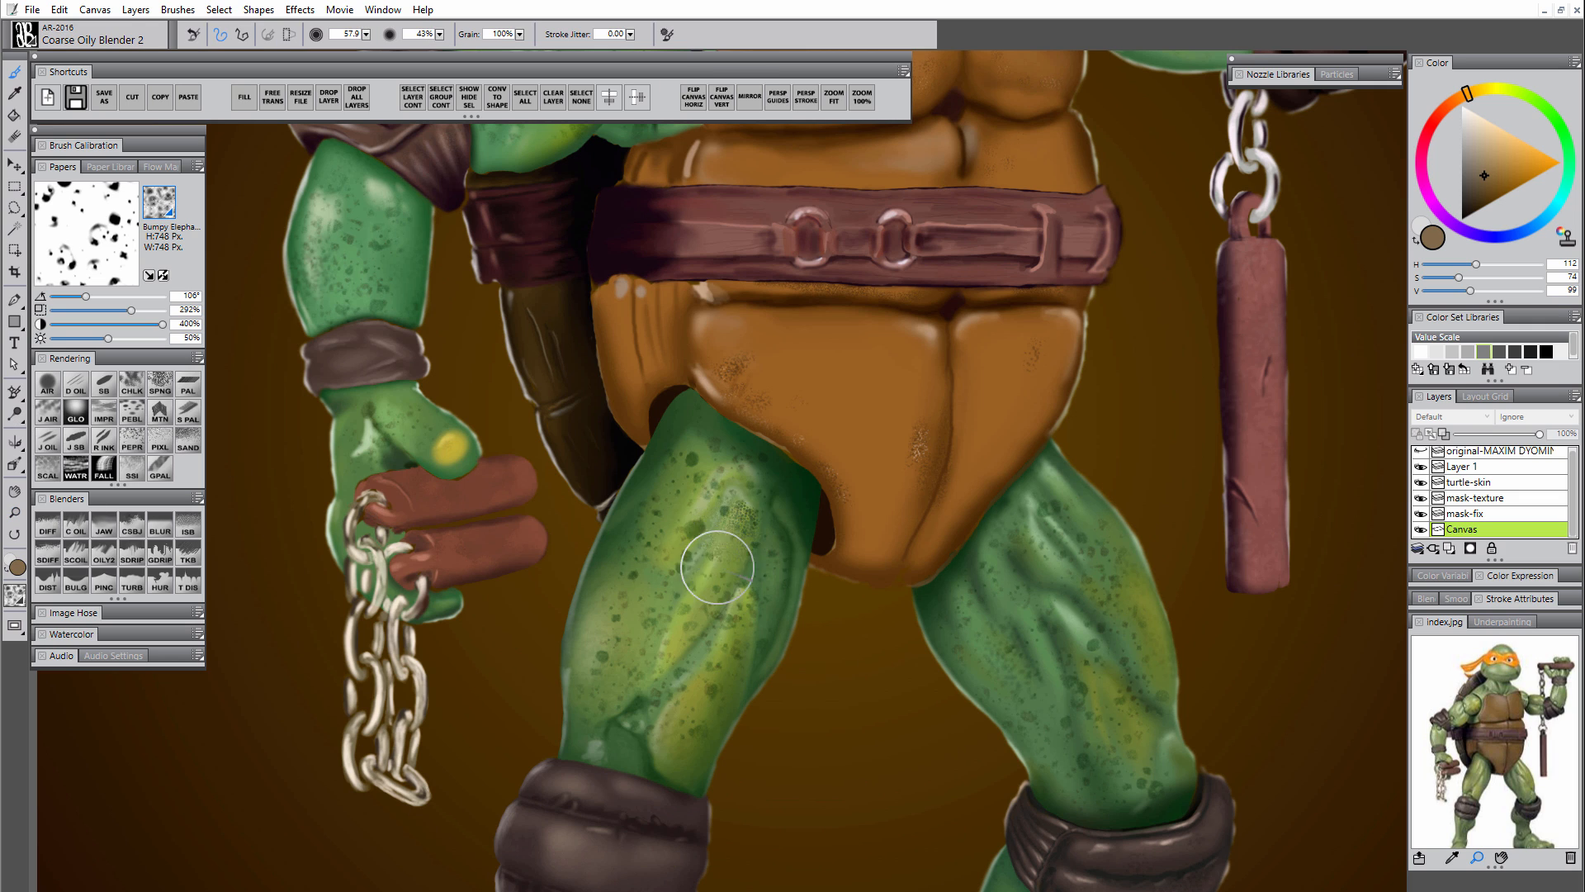
{"action": "mouse_move", "coordinate": [723, 485]}
{"action": "left_mouse_down"}
{"action": "mouse_move", "coordinate": [687, 534]}
{"action": "mouse_move", "coordinate": [738, 551]}
{"action": "mouse_move", "coordinate": [769, 507]}
{"action": "mouse_move", "coordinate": [713, 516]}
{"action": "mouse_move", "coordinate": [668, 716]}
{"action": "mouse_move", "coordinate": [674, 635]}
{"action": "mouse_move", "coordinate": [731, 617]}
{"action": "mouse_move", "coordinate": [669, 708]}
{"action": "mouse_move", "coordinate": [636, 710]}
{"action": "mouse_move", "coordinate": [621, 736]}
{"action": "mouse_move", "coordinate": [730, 650]}
{"action": "mouse_move", "coordinate": [764, 521]}
{"action": "left_mouse_up"}
{"action": "key", "text": "bracketleft"}
{"action": "key", "text": "bracketleft"}
{"action": "key", "text": "bracketleft"}
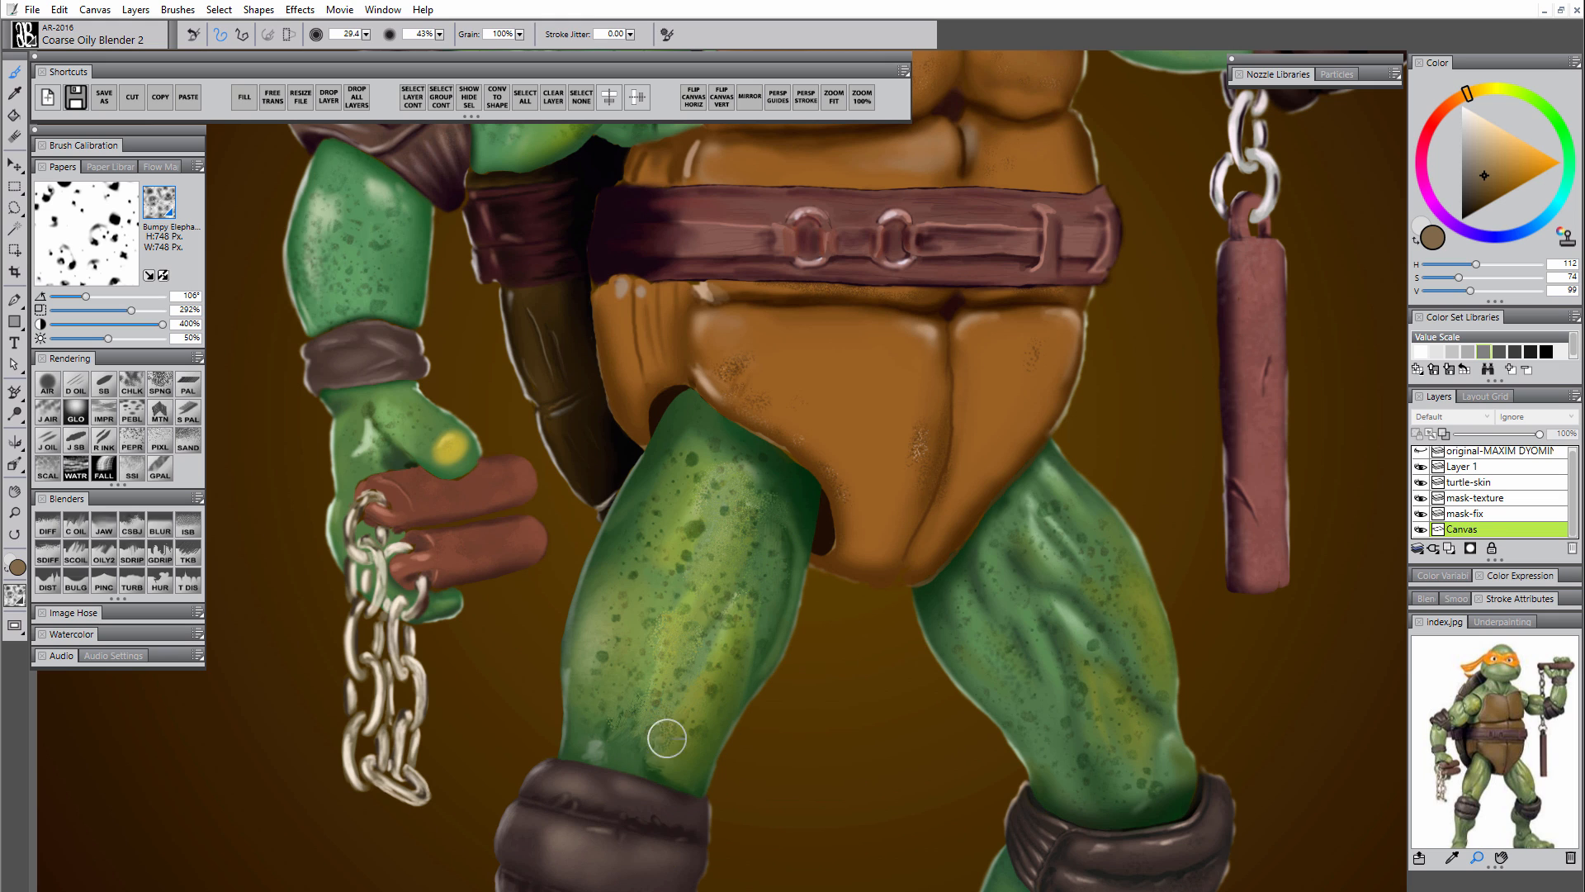
{"action": "mouse_move", "coordinate": [650, 758]}
{"action": "left_mouse_down"}
{"action": "mouse_move", "coordinate": [641, 735]}
{"action": "mouse_move", "coordinate": [672, 761]}
{"action": "mouse_move", "coordinate": [654, 721]}
{"action": "mouse_move", "coordinate": [692, 698]}
{"action": "left_mouse_up"}
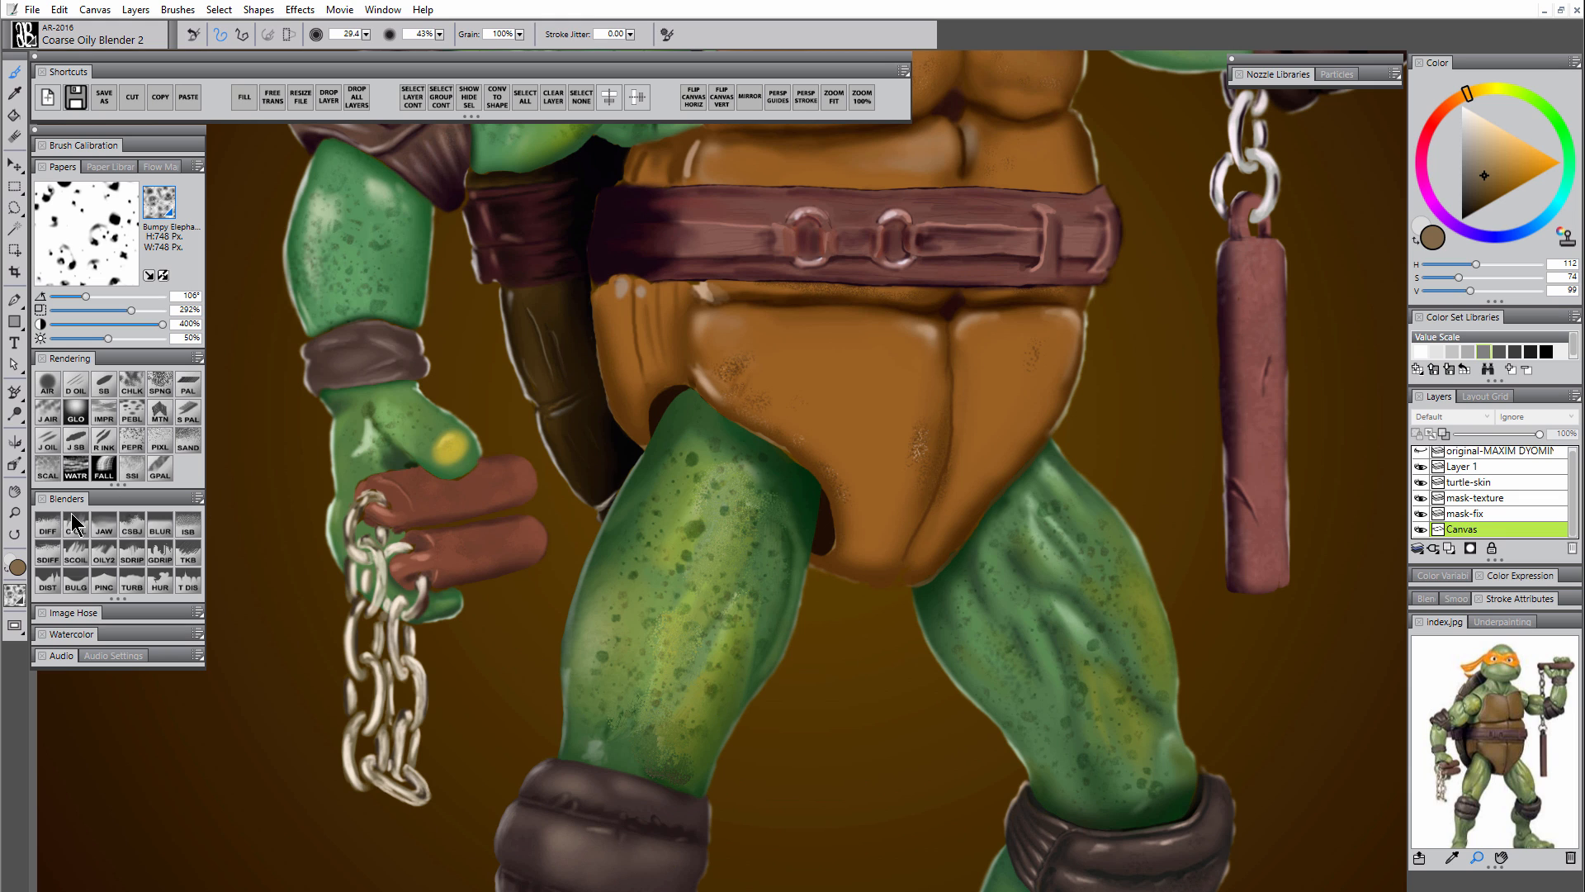
- Soften the other thigh above the knee pad and the lowered arm's shoulder with Diffuse Blur AR, using size 28.5 at the shoulder
{"action": "left_click", "coordinate": [48, 530]}
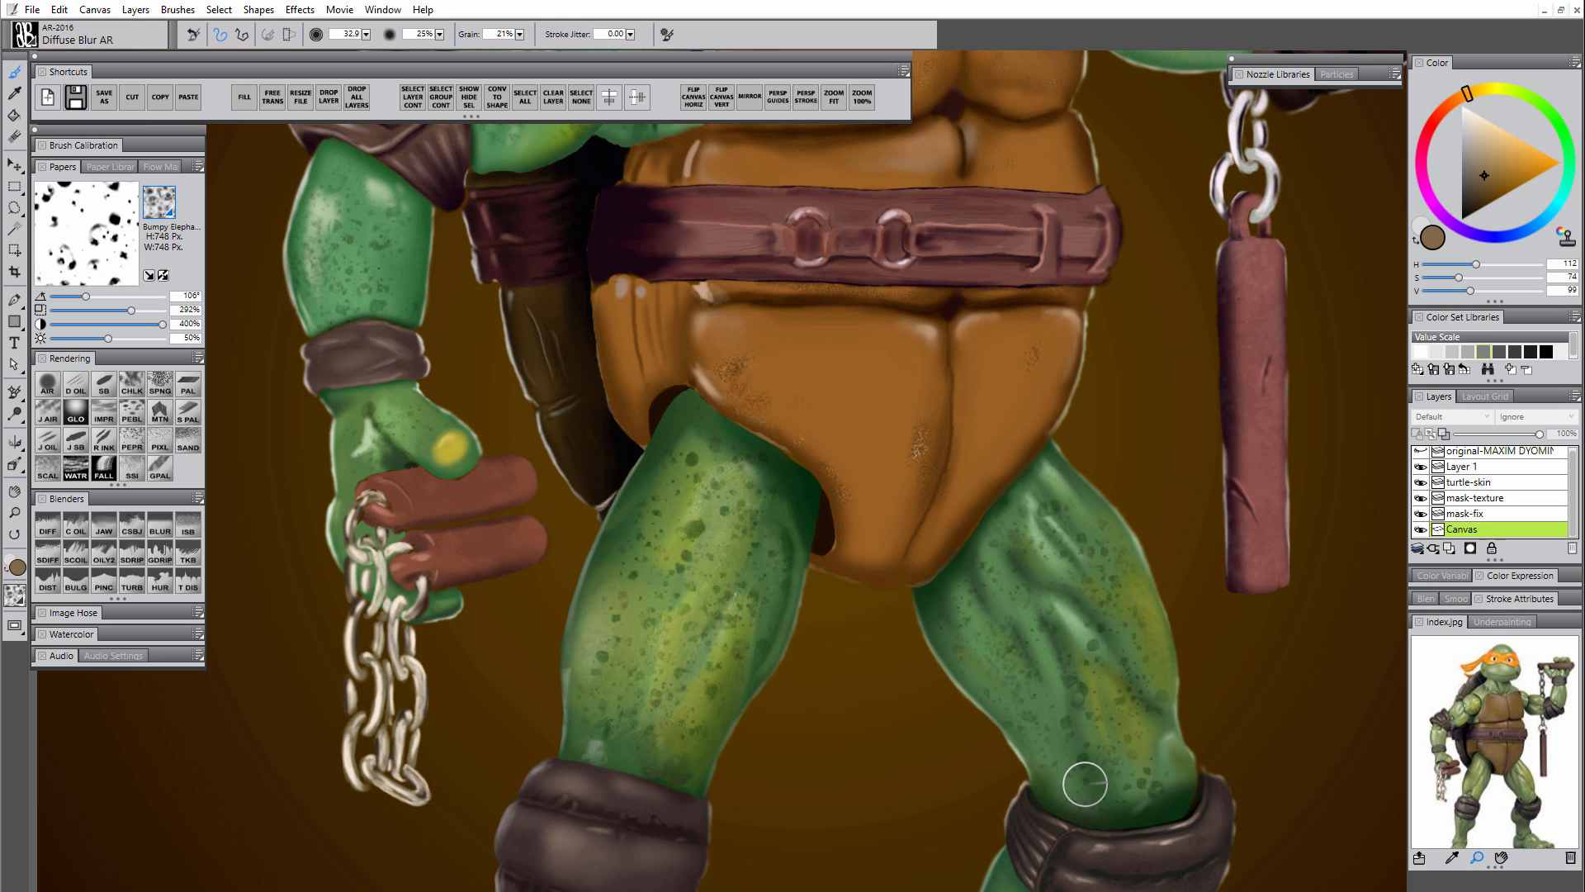
{"action": "left_click", "coordinate": [15, 513]}
{"action": "left_click", "coordinate": [796, 666], "text": "alt"}
{"action": "left_click", "coordinate": [796, 668], "text": "alt"}
{"action": "left_click", "coordinate": [796, 667], "text": "alt"}
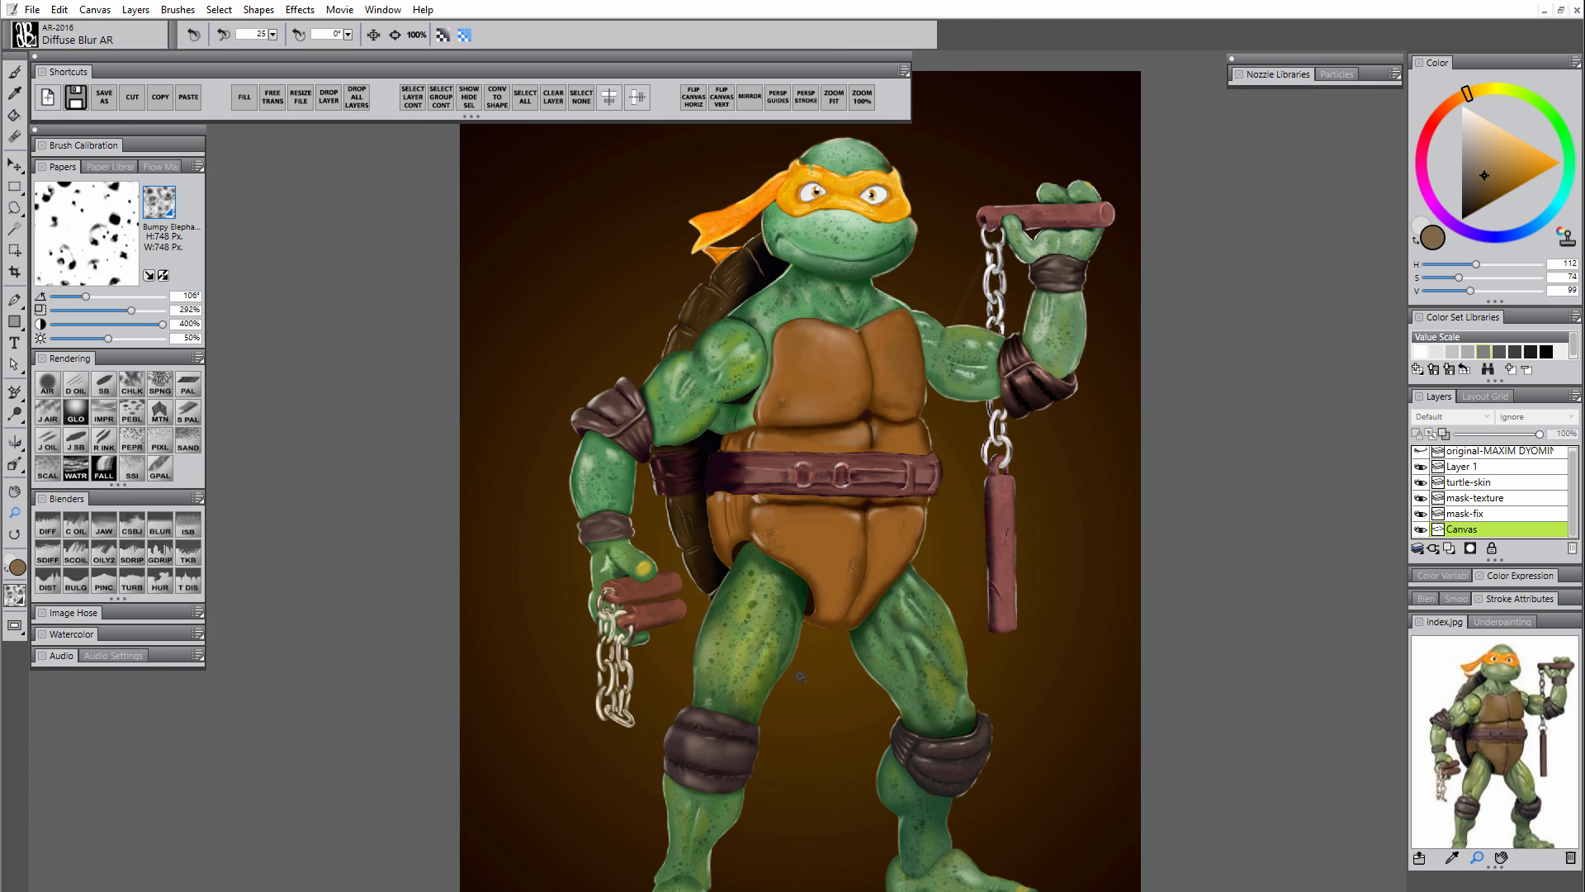
{"action": "left_click_drag", "start_coordinate": [802, 722], "coordinate": [785, 732]}
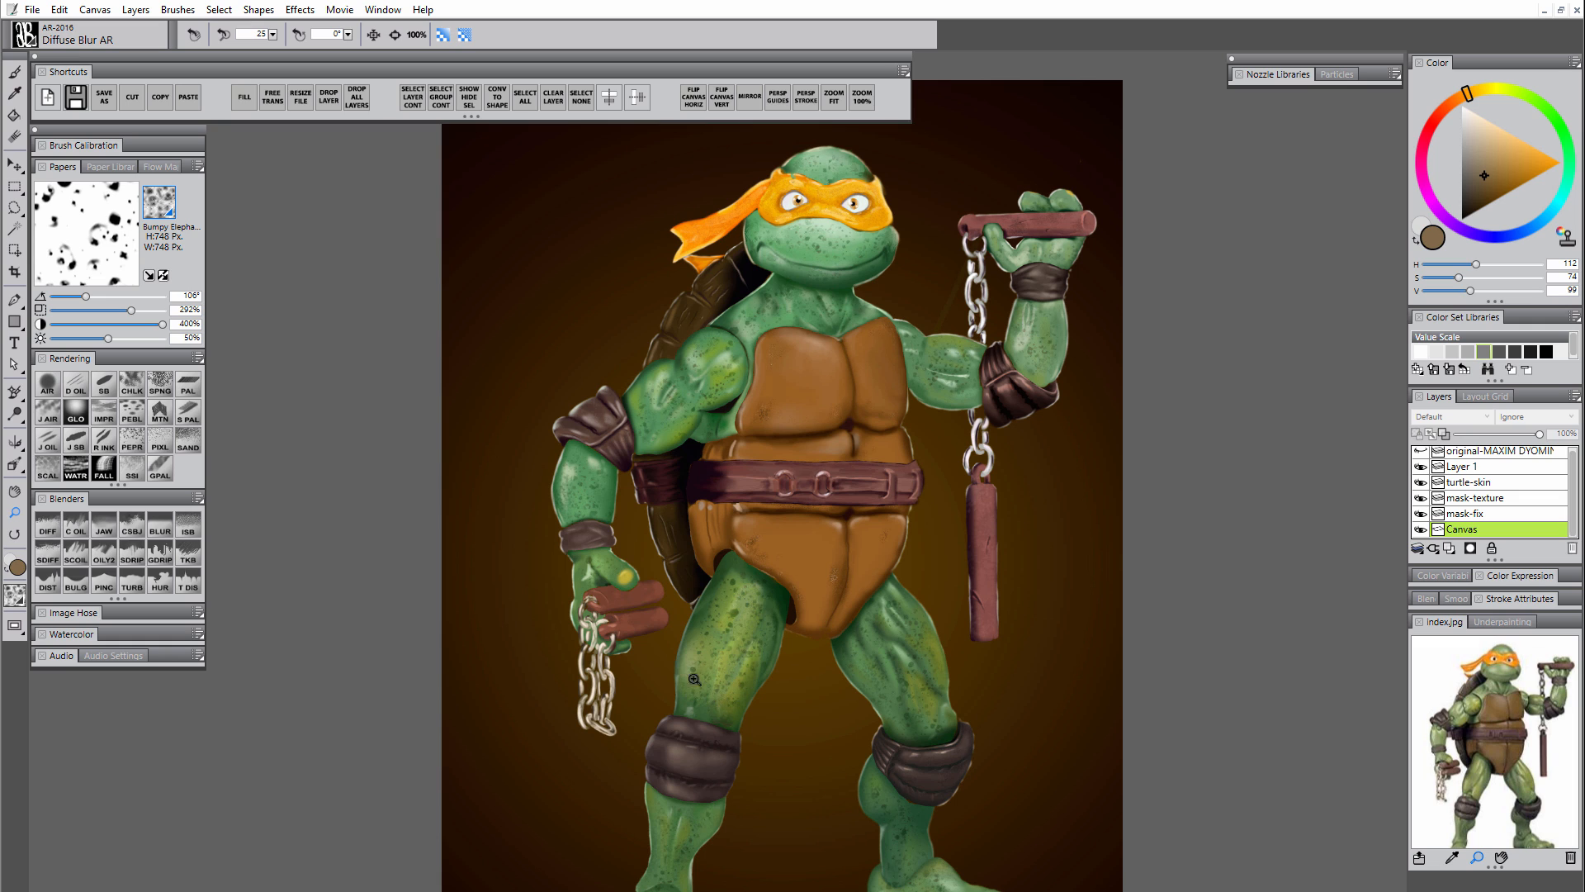
{"action": "mouse_move", "coordinate": [765, 749]}
{"action": "left_mouse_down"}
{"action": "mouse_move", "coordinate": [766, 668]}
{"action": "mouse_move", "coordinate": [742, 749]}
{"action": "left_mouse_up"}
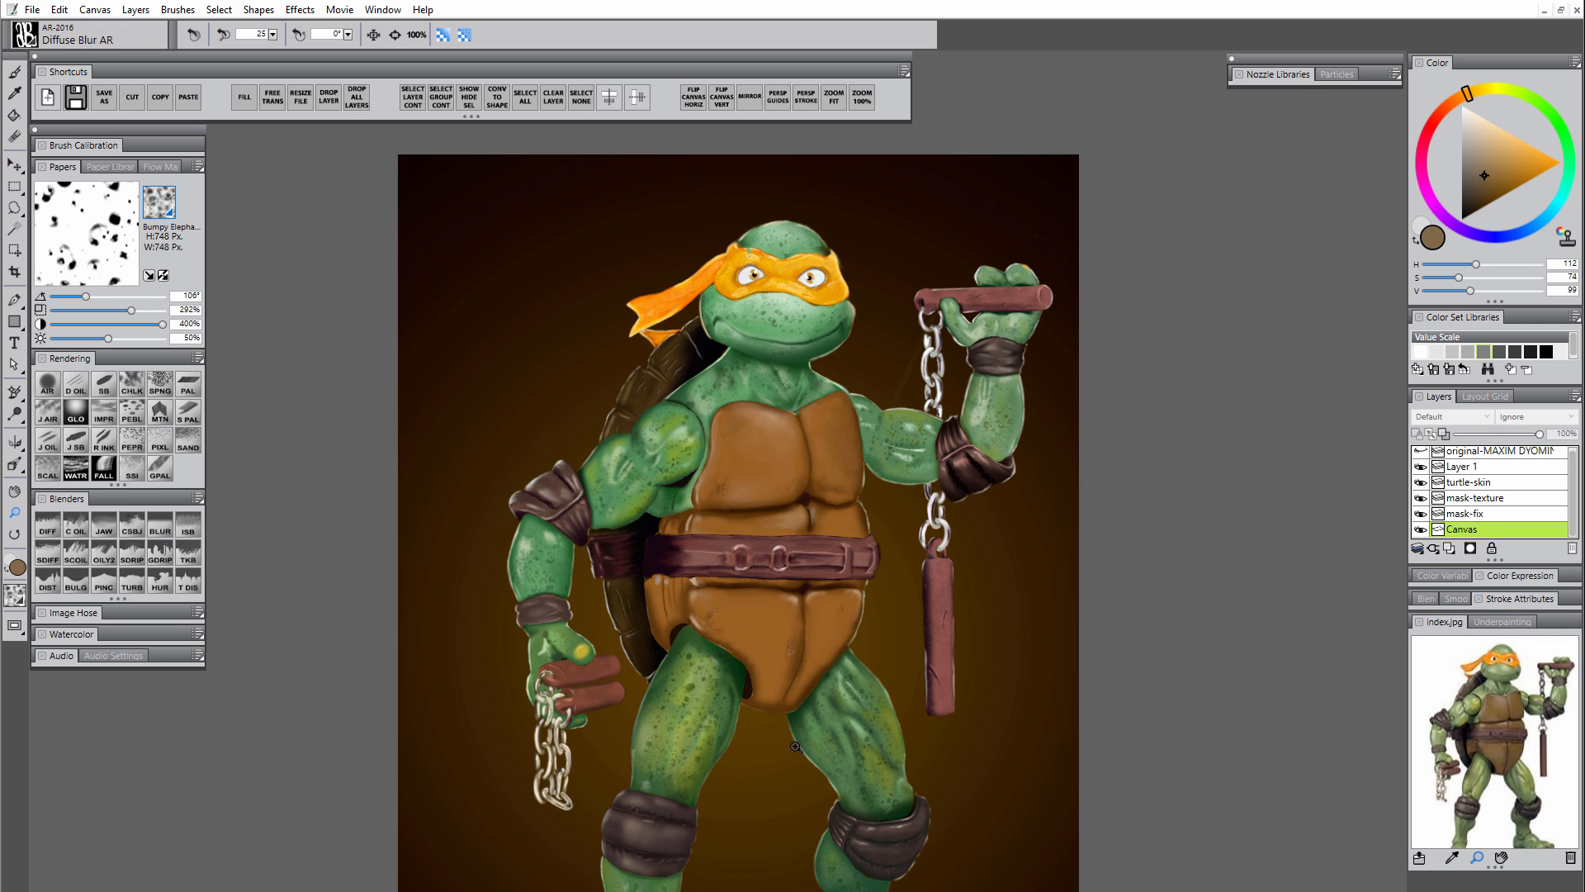
{"action": "left_click_drag", "start_coordinate": [706, 662], "coordinate": [682, 369]}
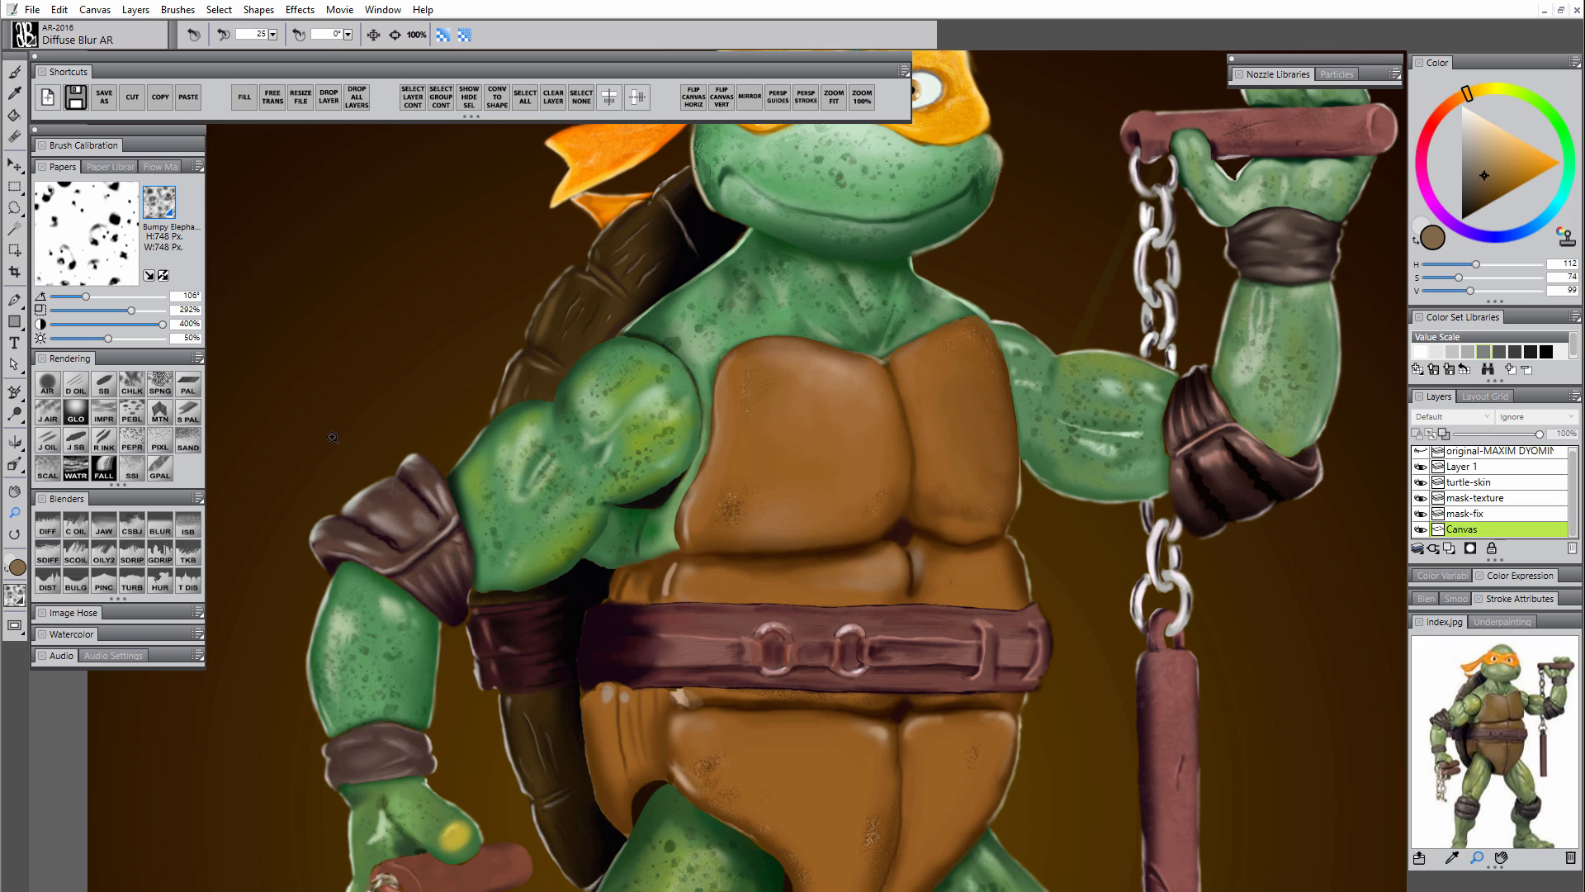
{"action": "left_click", "coordinate": [47, 531]}
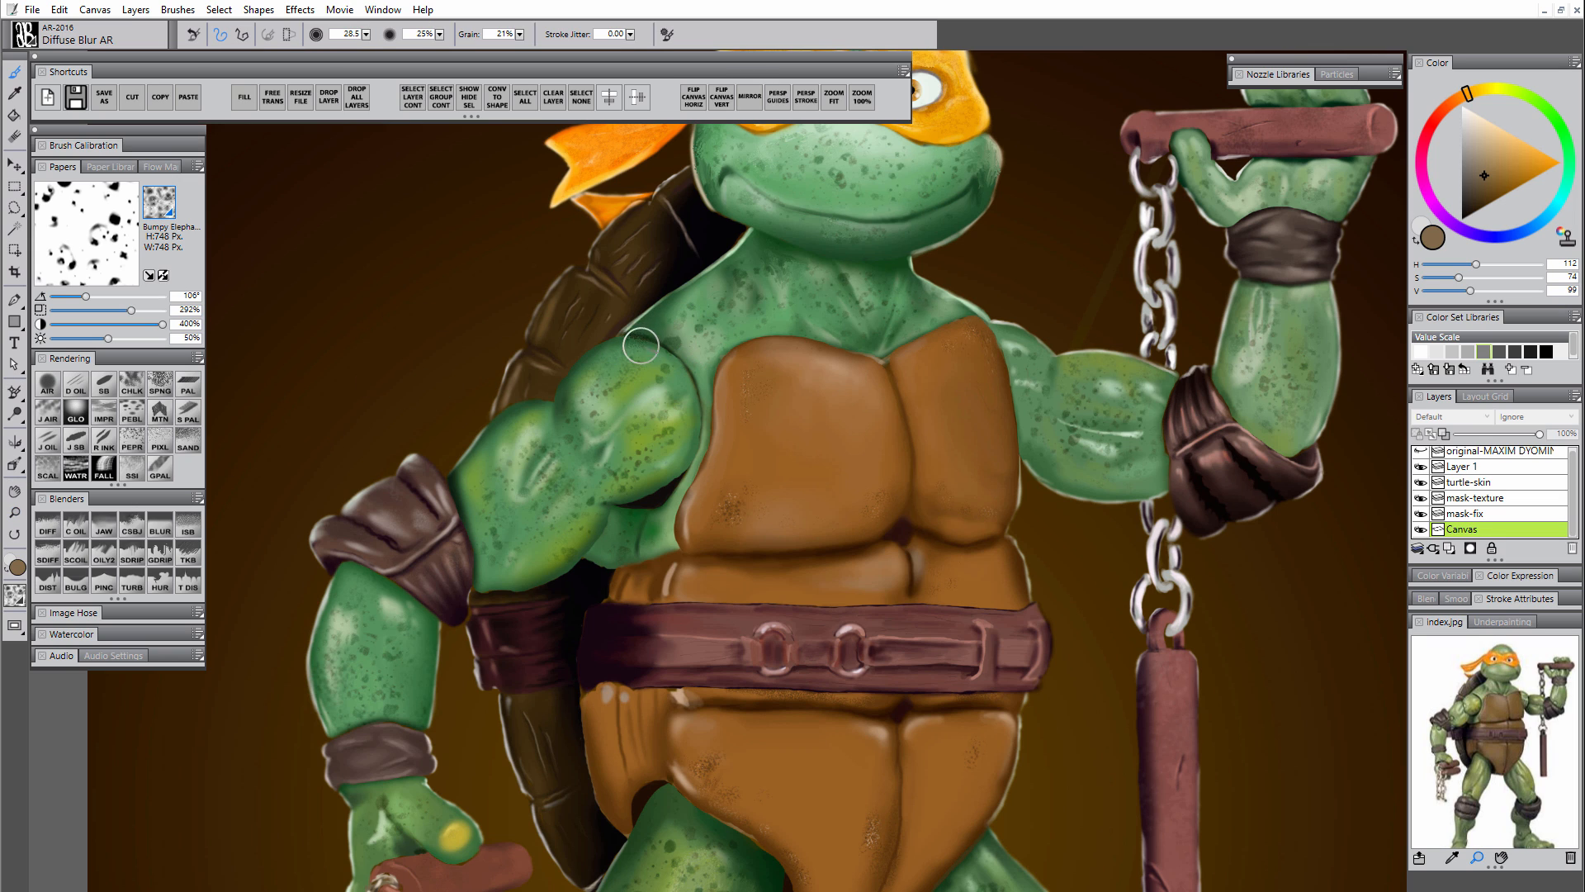
{"action": "mouse_move", "coordinate": [640, 345]}
{"action": "left_mouse_down"}
{"action": "mouse_move", "coordinate": [701, 417]}
{"action": "mouse_move", "coordinate": [694, 449]}
{"action": "mouse_move", "coordinate": [682, 343]}
{"action": "mouse_move", "coordinate": [663, 506]}
{"action": "mouse_move", "coordinate": [673, 475]}
{"action": "mouse_move", "coordinate": [686, 484]}
{"action": "mouse_move", "coordinate": [626, 506]}
{"action": "mouse_move", "coordinate": [635, 519]}
{"action": "mouse_move", "coordinate": [593, 506]}
{"action": "left_mouse_up"}
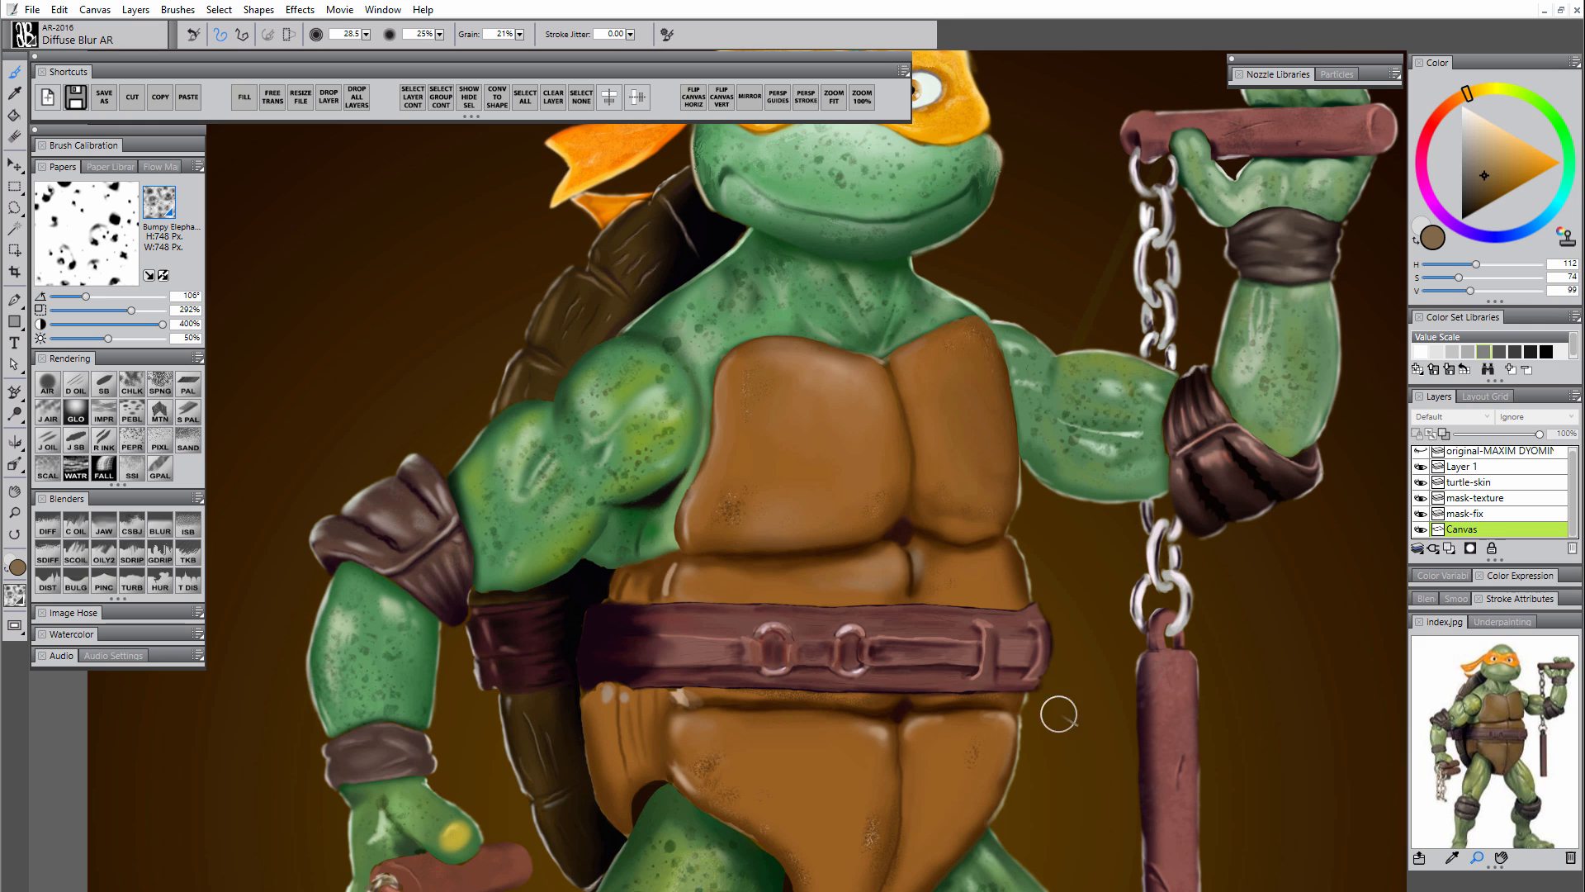
- Add a layer named eyes-fix above Canvas, choose Digital Airbrush CC, and set the layer's blending to Multiply
{"action": "scroll", "coordinate": [1059, 714], "scroll_direction": "up", "scroll_amount": 3}
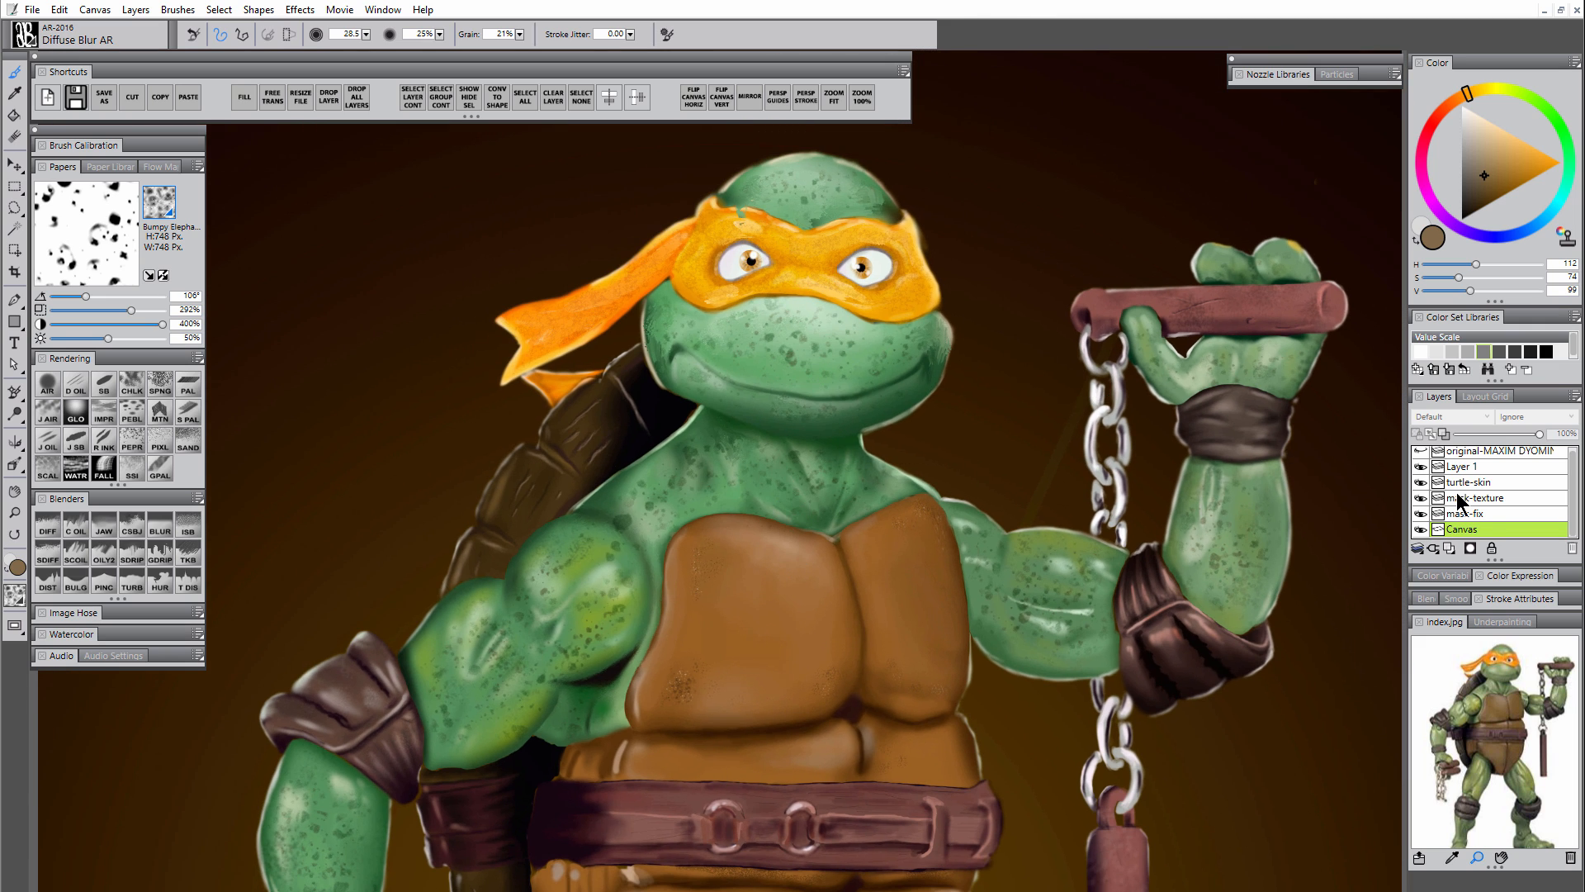
{"action": "left_click", "coordinate": [1449, 548]}
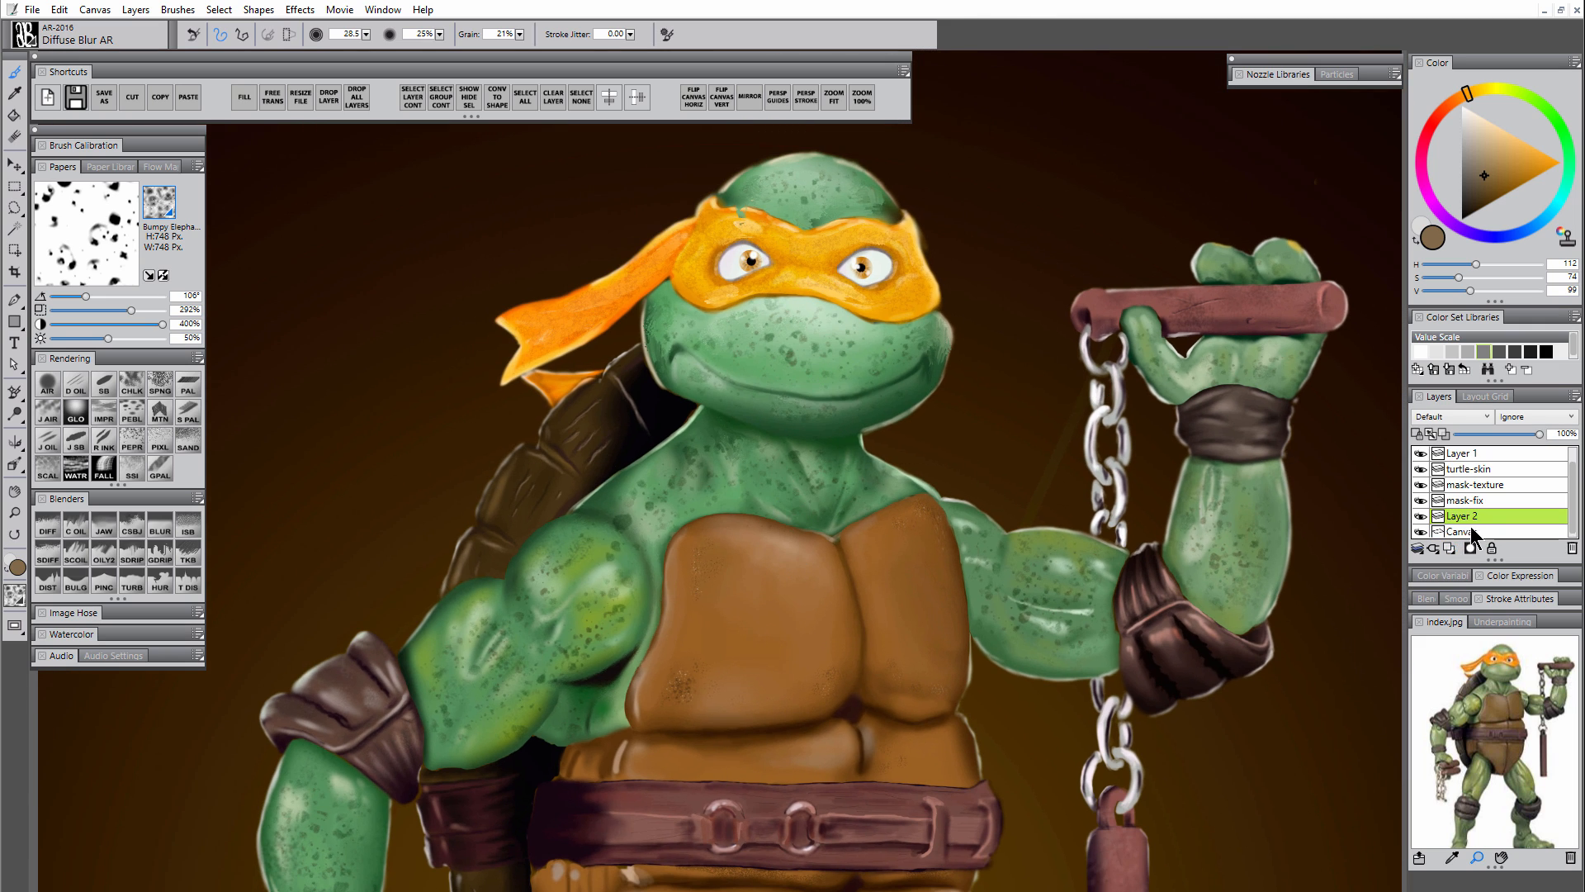
{"action": "type", "text": "eyes-fix"}
{"action": "key", "text": "Return"}
{"action": "left_click", "coordinate": [47, 383]}
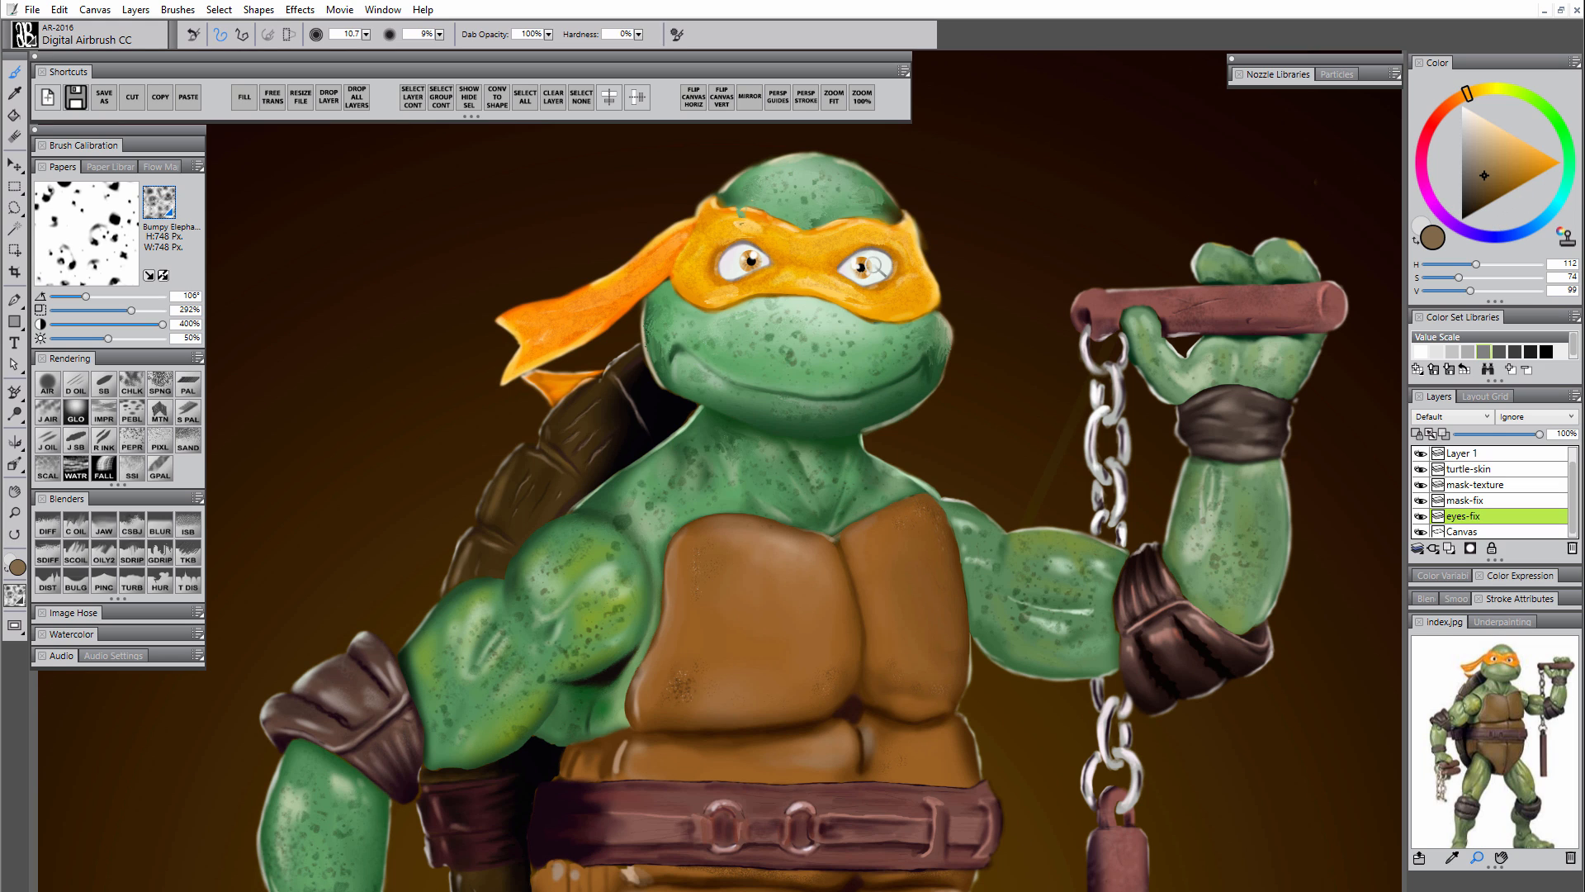
{"action": "left_click", "coordinate": [1435, 420]}
{"action": "left_click", "coordinate": [1443, 572]}
- Shade both eyes in brown with Digital Airbrush CC at varying sizes and clean up the excess with the Eraser
{"action": "key", "text": "bracketleft"}
{"action": "key", "text": "bracketleft"}
{"action": "key", "text": "bracketleft"}
{"action": "key", "text": "bracketleft"}
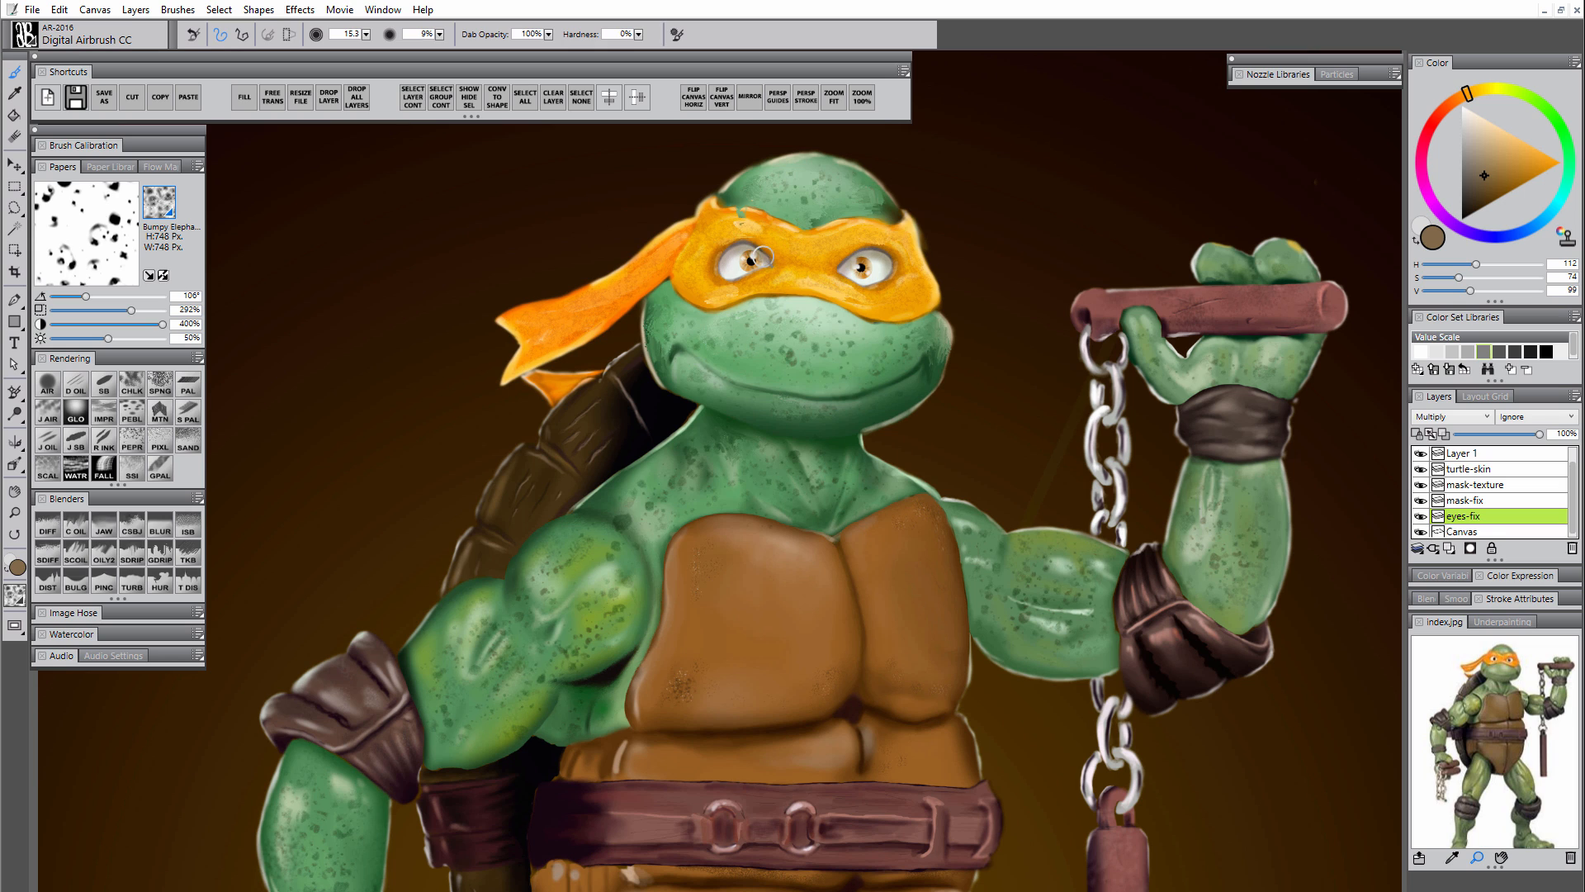
{"action": "key", "text": "bracketright"}
{"action": "key", "text": "bracketright"}
{"action": "key", "text": "bracketright"}
{"action": "key", "text": "bracketright"}
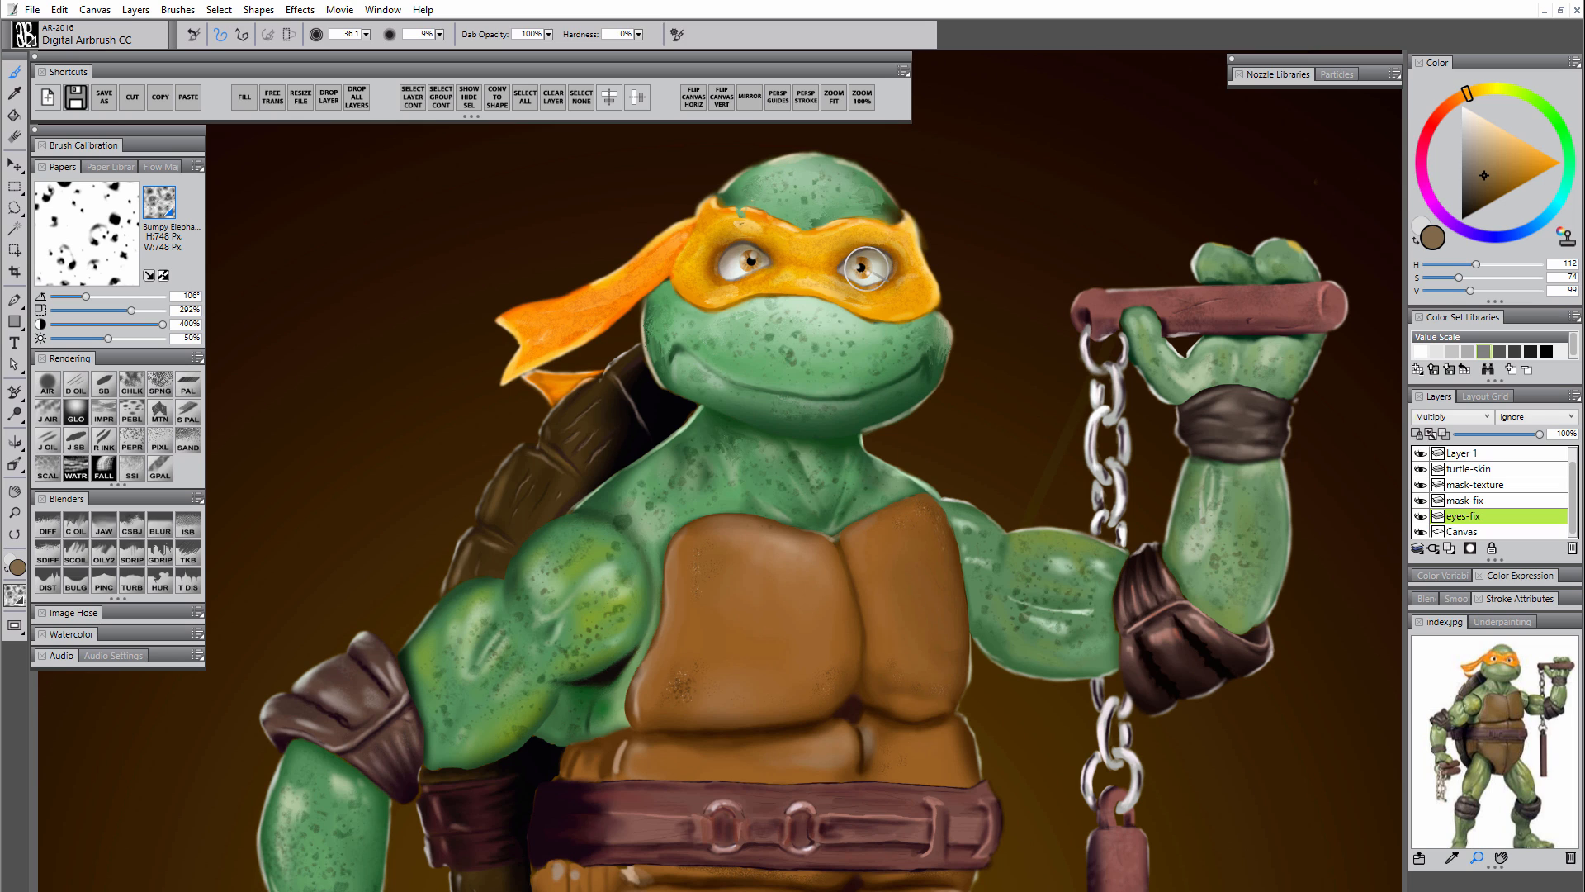
{"action": "key", "text": "n"}
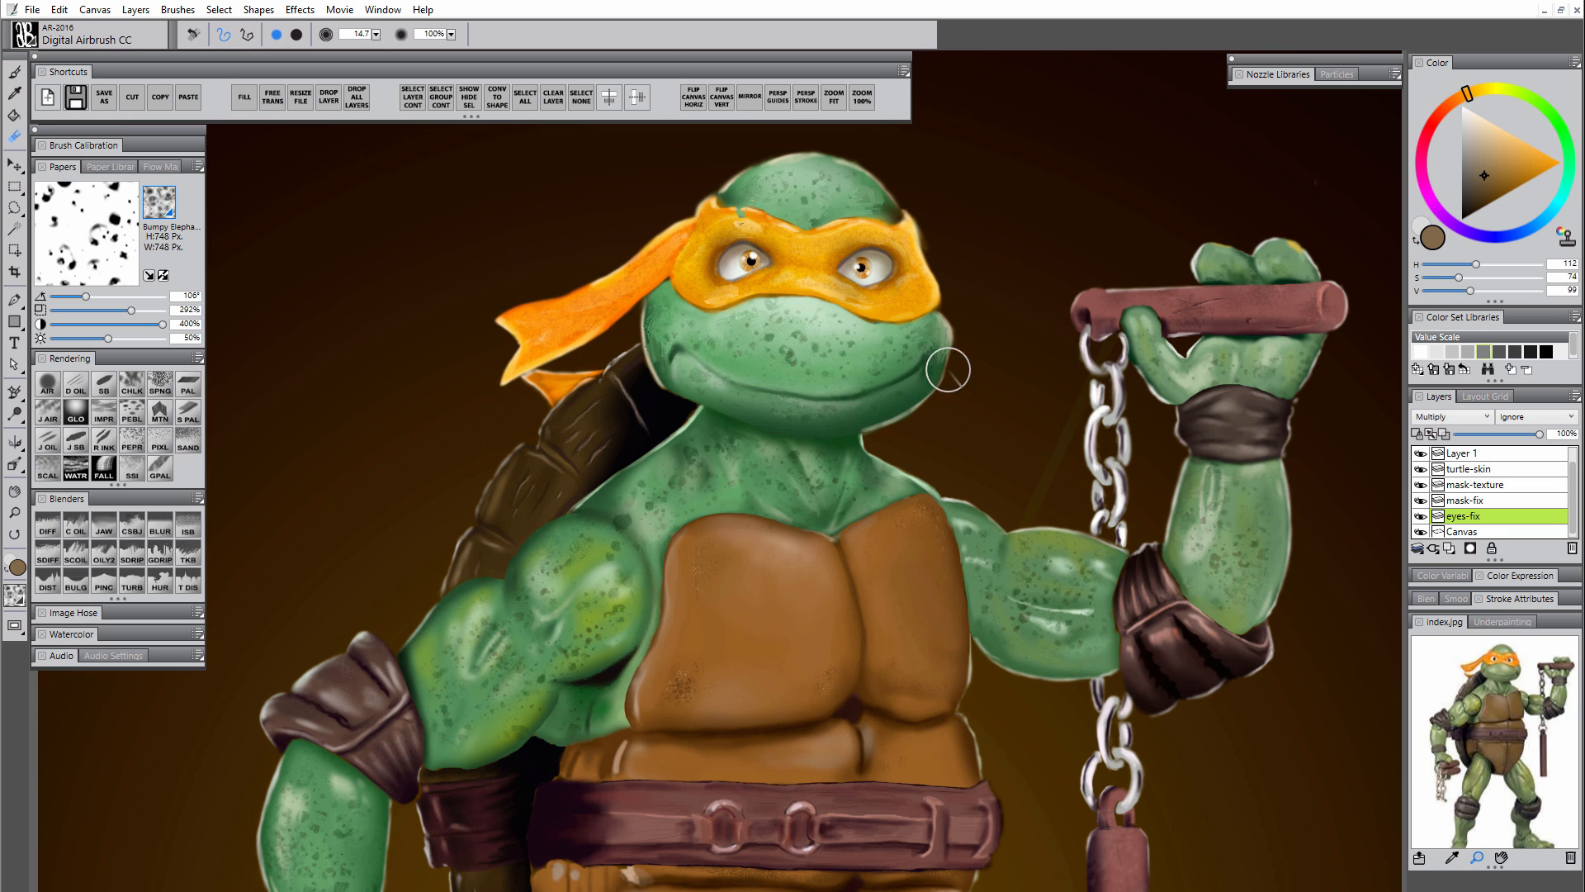
{"action": "key", "text": "b"}
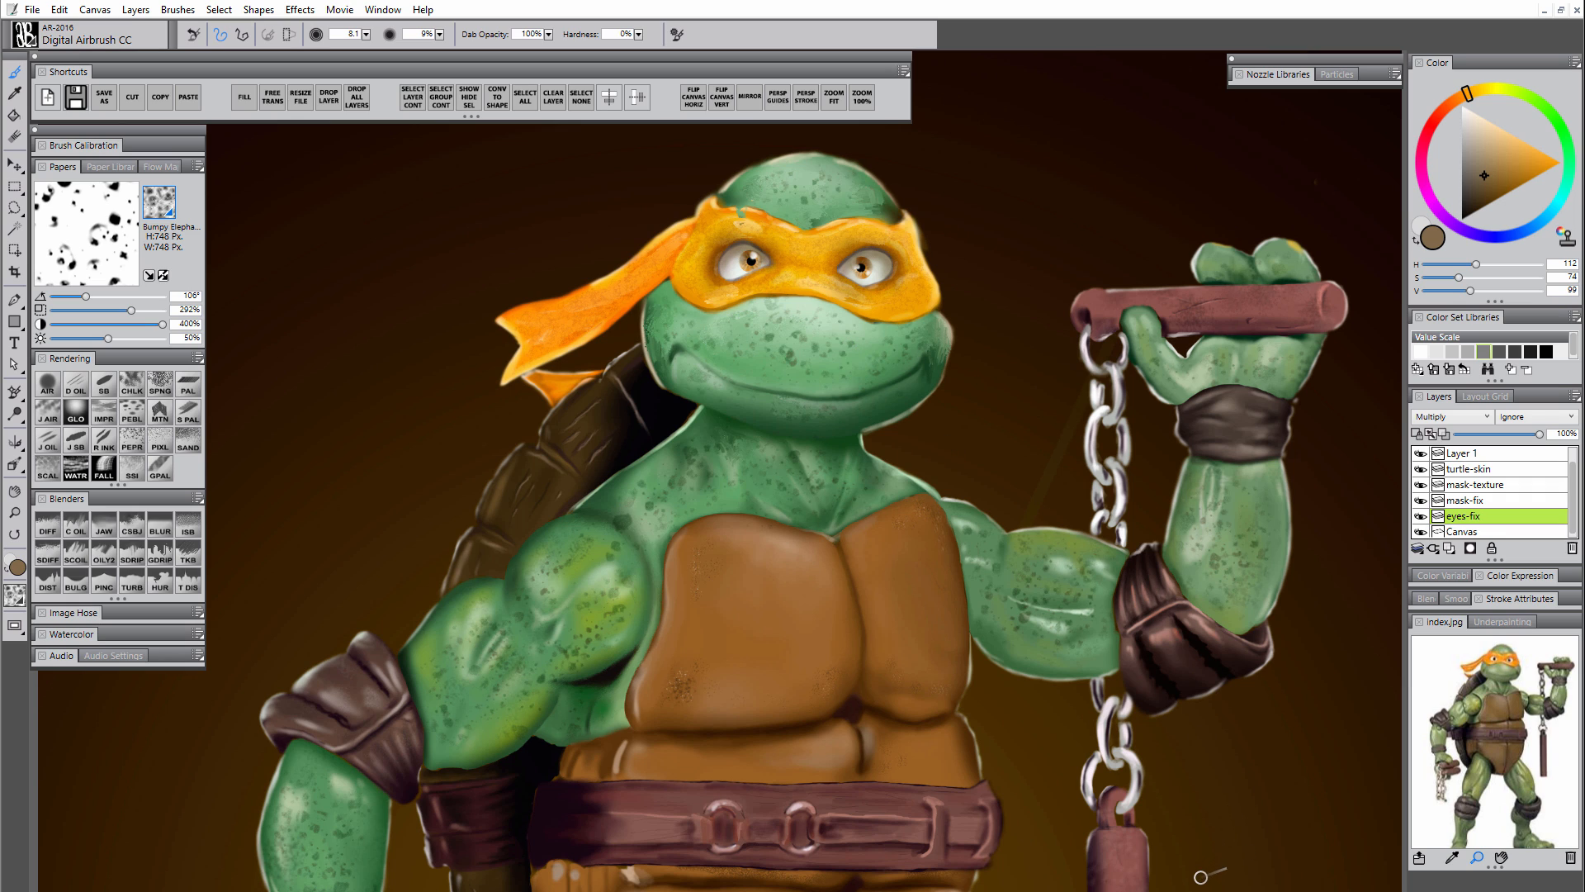
- Add a layer named shadows-body above eyes-fix and set its blending to Multiply
{"action": "left_click", "coordinate": [1449, 548]}
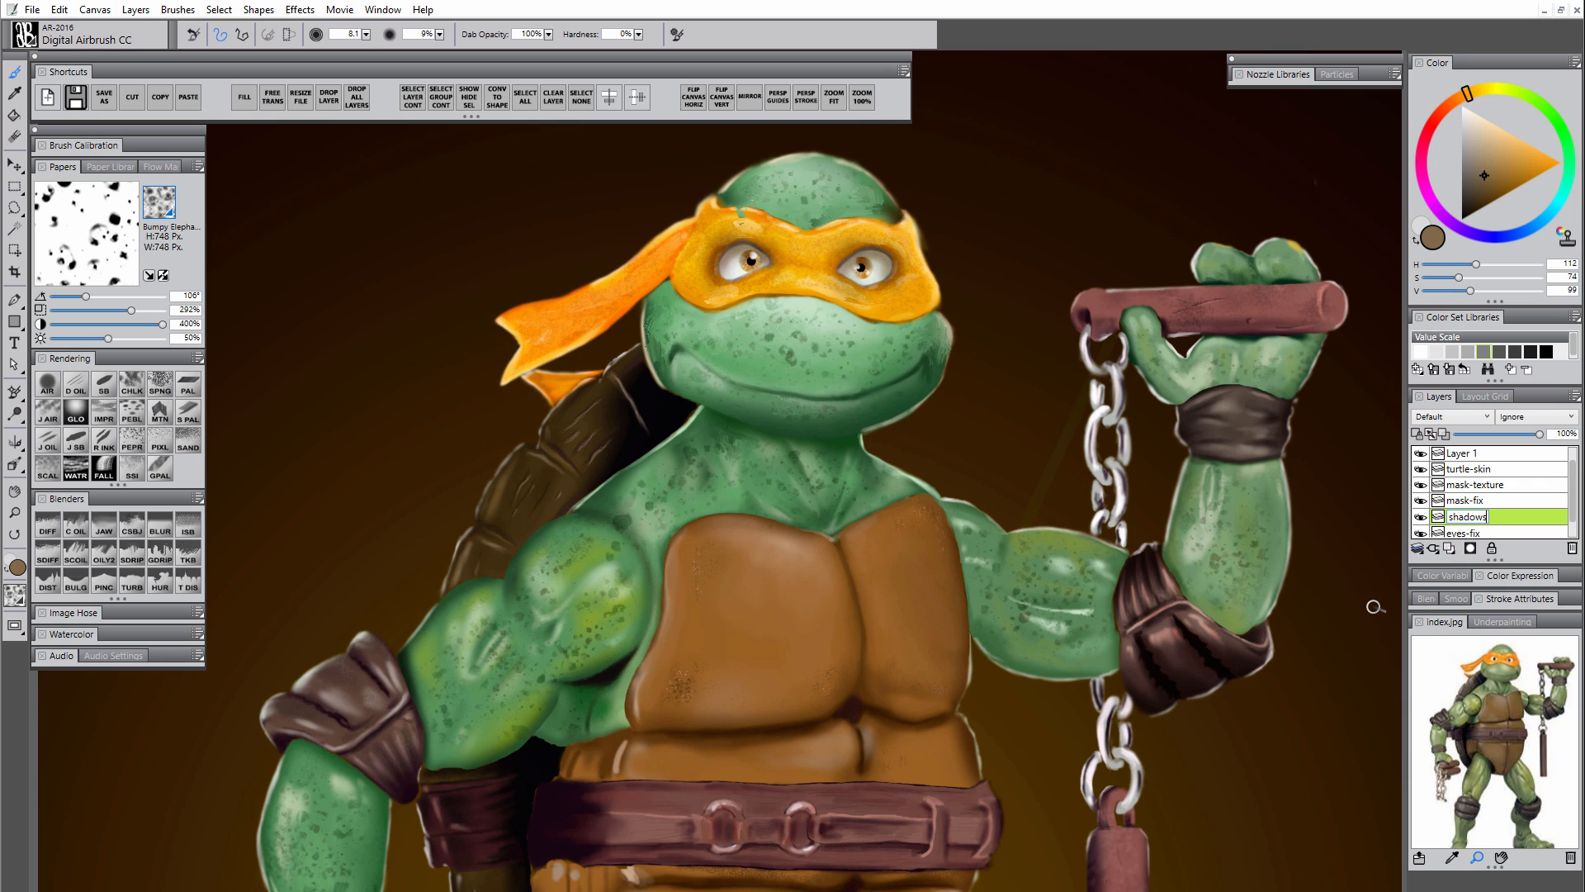
{"action": "type", "text": "shadows-body"}
{"action": "key", "text": "Return"}
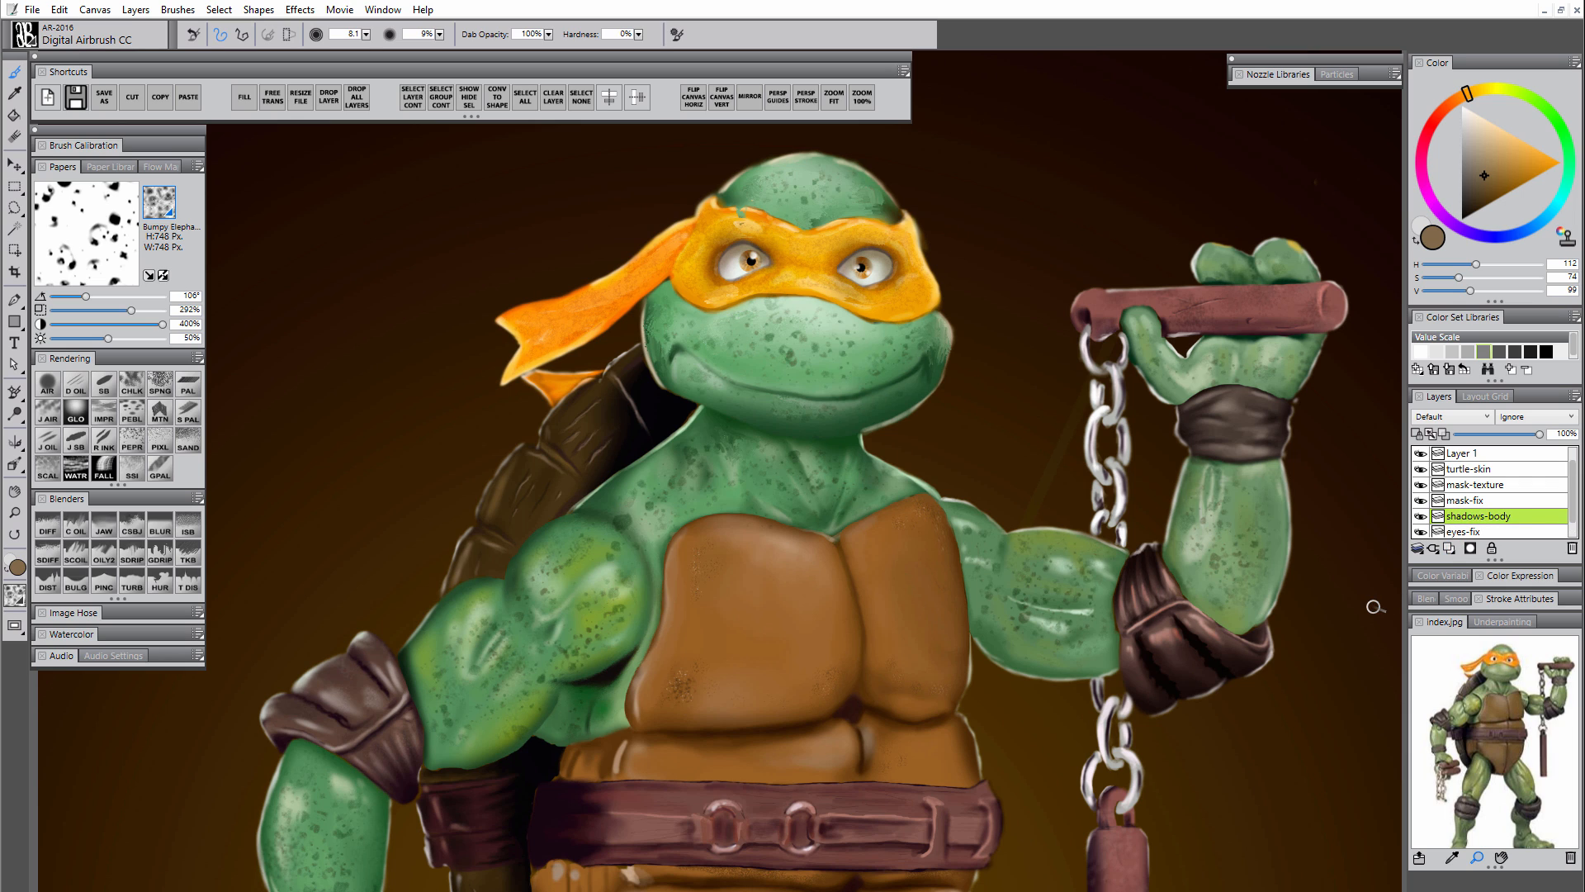
{"action": "left_click", "coordinate": [1451, 416]}
{"action": "left_click", "coordinate": [1441, 578]}
- Airbrush dark bluish-green shadows (H 196, S 95, V 69) under the chin and along the mask's lower edge
{"action": "left_click", "coordinate": [1568, 139]}
{"action": "left_click", "coordinate": [1483, 191]}
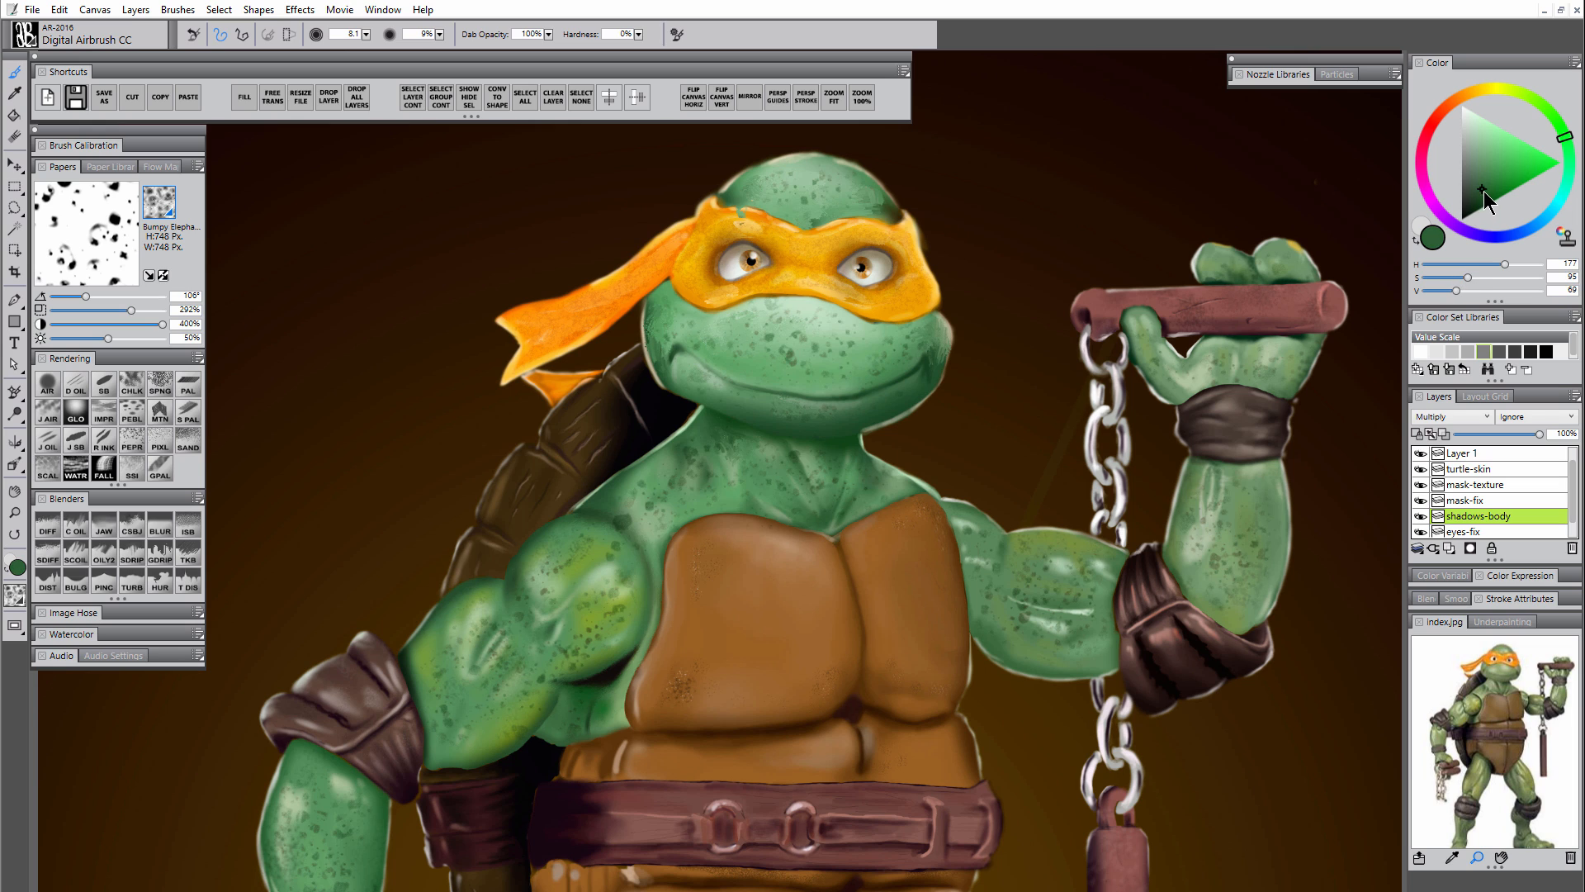
{"action": "left_click", "coordinate": [1568, 169]}
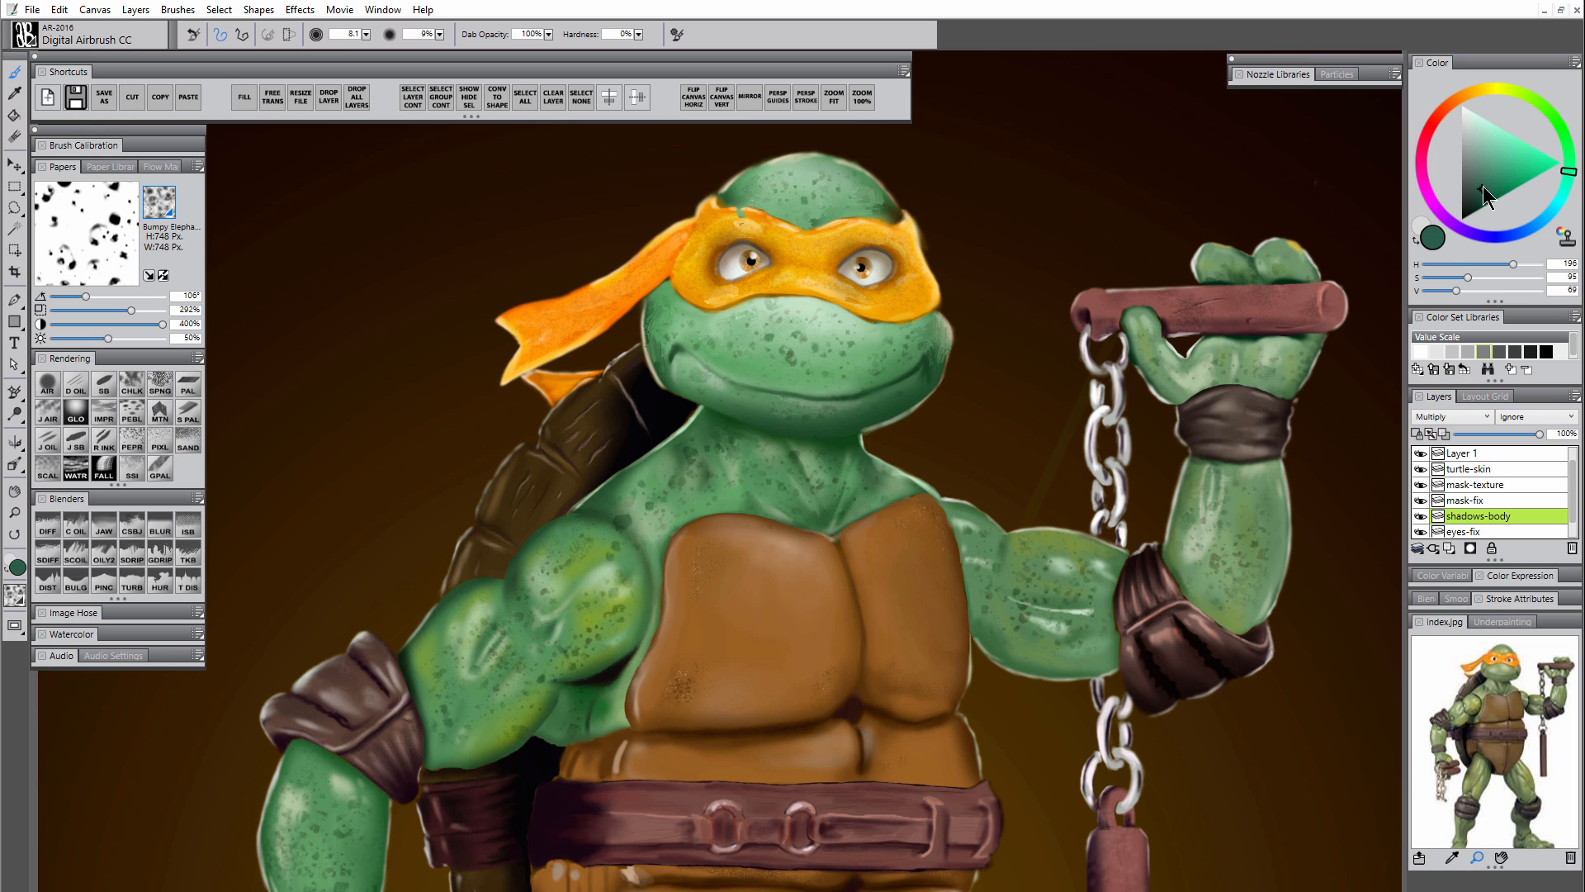
{"action": "key", "text": "bracketleft"}
{"action": "mouse_move", "coordinate": [723, 450]}
{"action": "left_mouse_down"}
{"action": "mouse_move", "coordinate": [715, 429]}
{"action": "mouse_move", "coordinate": [746, 446]}
{"action": "mouse_move", "coordinate": [737, 436]}
{"action": "mouse_move", "coordinate": [843, 442]}
{"action": "left_mouse_up"}
{"action": "mouse_move", "coordinate": [687, 294]}
{"action": "left_mouse_down"}
{"action": "mouse_move", "coordinate": [644, 309]}
{"action": "mouse_move", "coordinate": [671, 287]}
{"action": "mouse_move", "coordinate": [786, 295]}
{"action": "mouse_move", "coordinate": [694, 306]}
{"action": "left_mouse_up"}
{"action": "left_click_drag", "start_coordinate": [896, 333], "coordinate": [938, 313]}
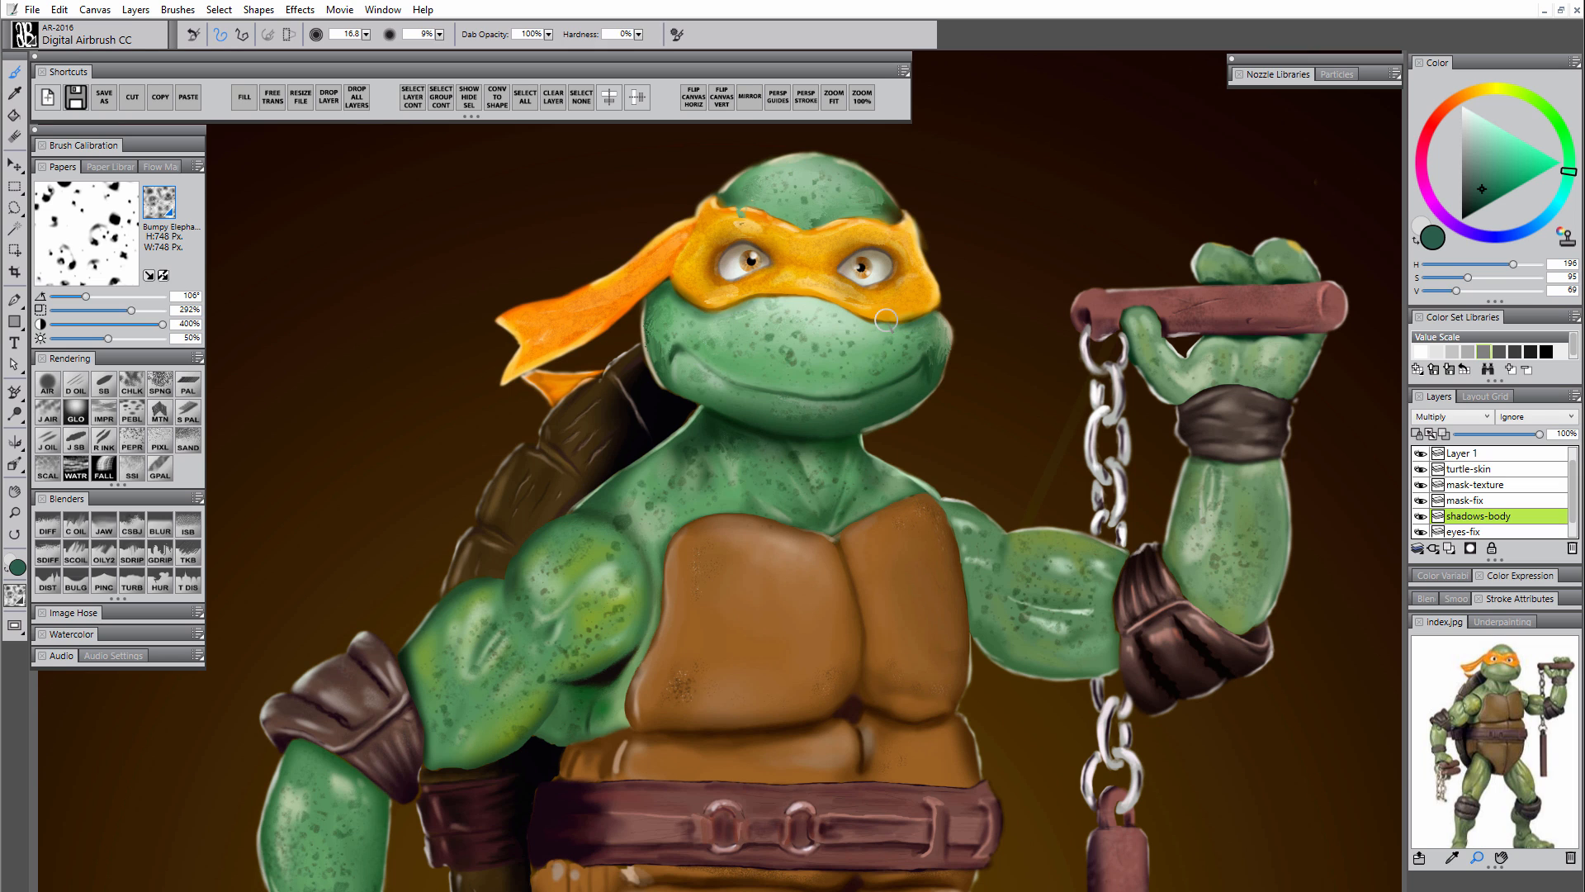
- Airbrush a shadow on the lowered forearm just beneath the elbow wrap at size 16.8
{"action": "left_click_drag", "start_coordinate": [935, 604], "coordinate": [814, 482]}
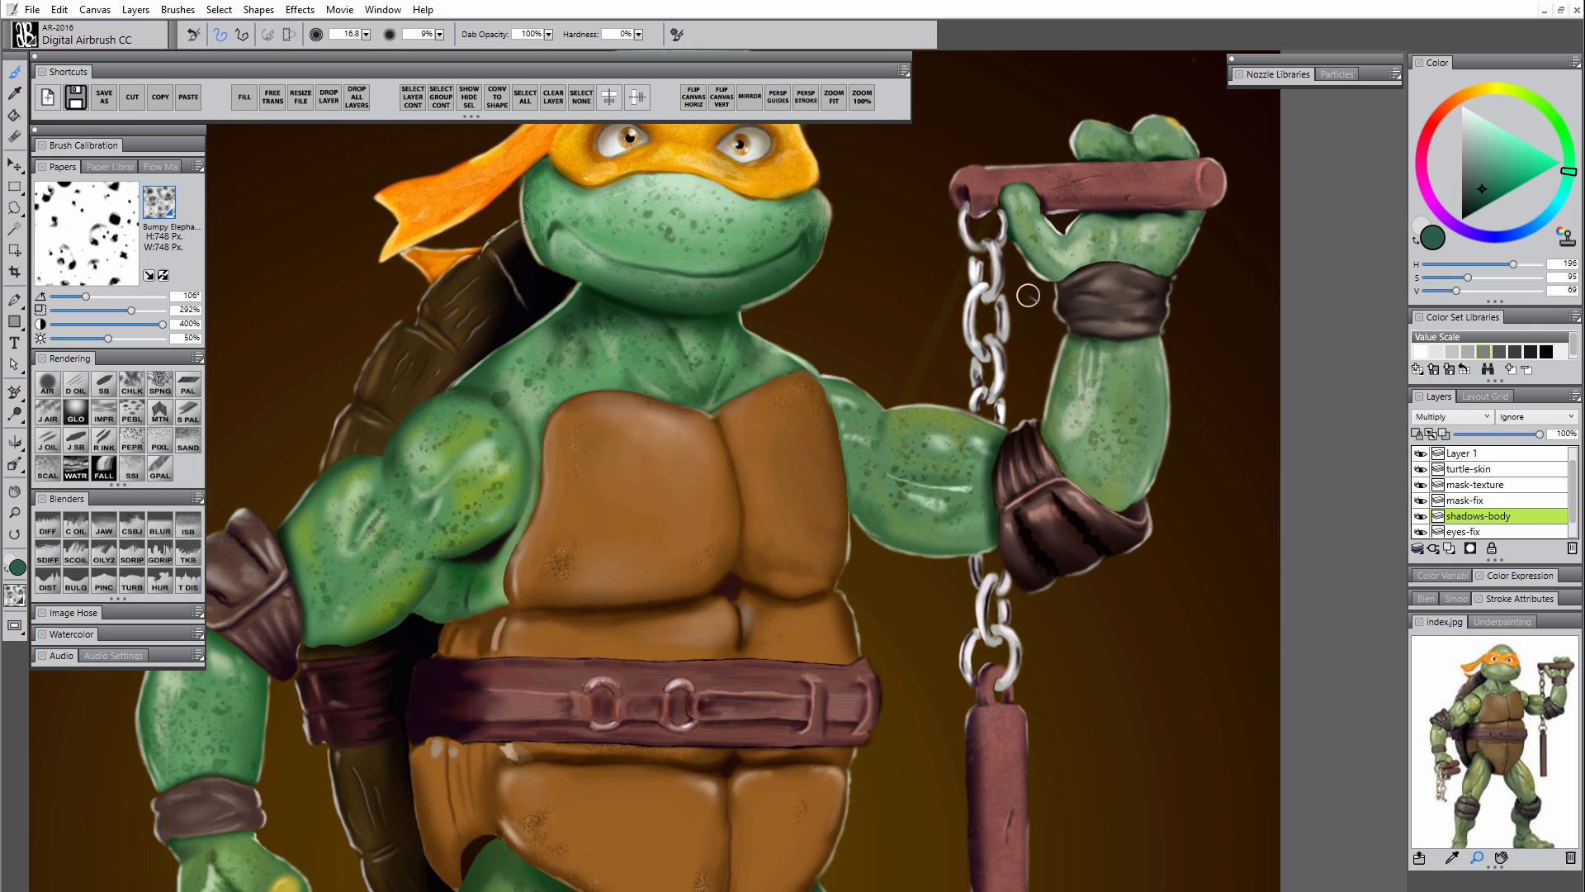
{"action": "mouse_move", "coordinate": [541, 631]}
{"action": "left_mouse_down"}
{"action": "mouse_move", "coordinate": [776, 524]}
{"action": "mouse_move", "coordinate": [823, 462]}
{"action": "left_mouse_up"}
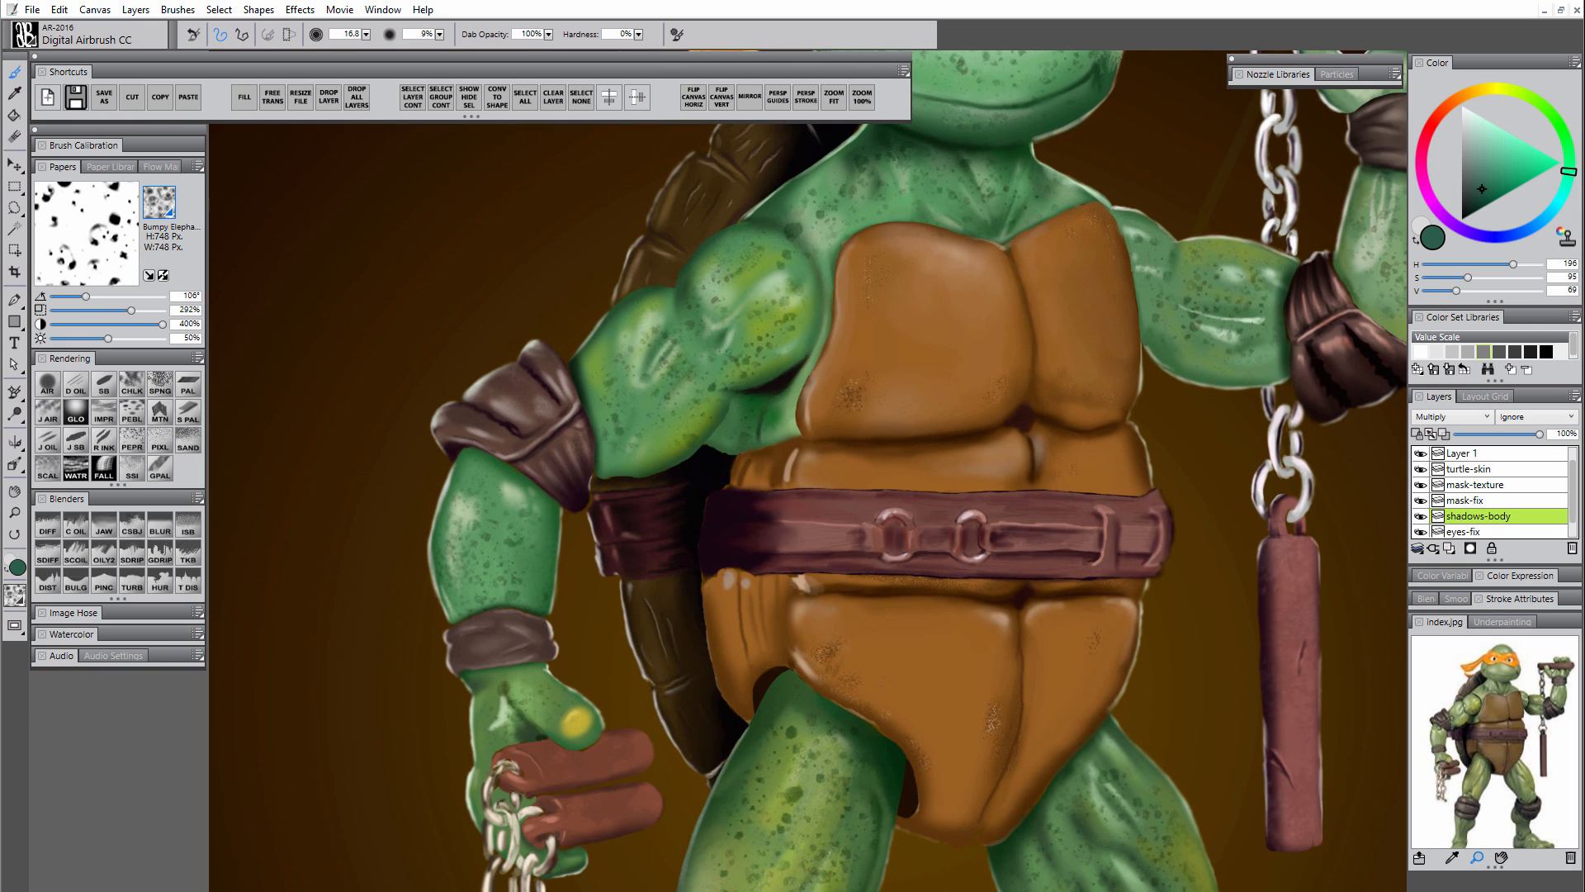
{"action": "mouse_move", "coordinate": [463, 452]}
{"action": "left_mouse_down"}
{"action": "mouse_move", "coordinate": [549, 502]}
{"action": "mouse_move", "coordinate": [504, 451]}
{"action": "mouse_move", "coordinate": [470, 453]}
{"action": "mouse_move", "coordinate": [483, 481]}
{"action": "mouse_move", "coordinate": [499, 468]}
{"action": "mouse_move", "coordinate": [555, 515]}
{"action": "left_mouse_up"}
{"action": "left_click_drag", "start_coordinate": [864, 796], "coordinate": [803, 622]}
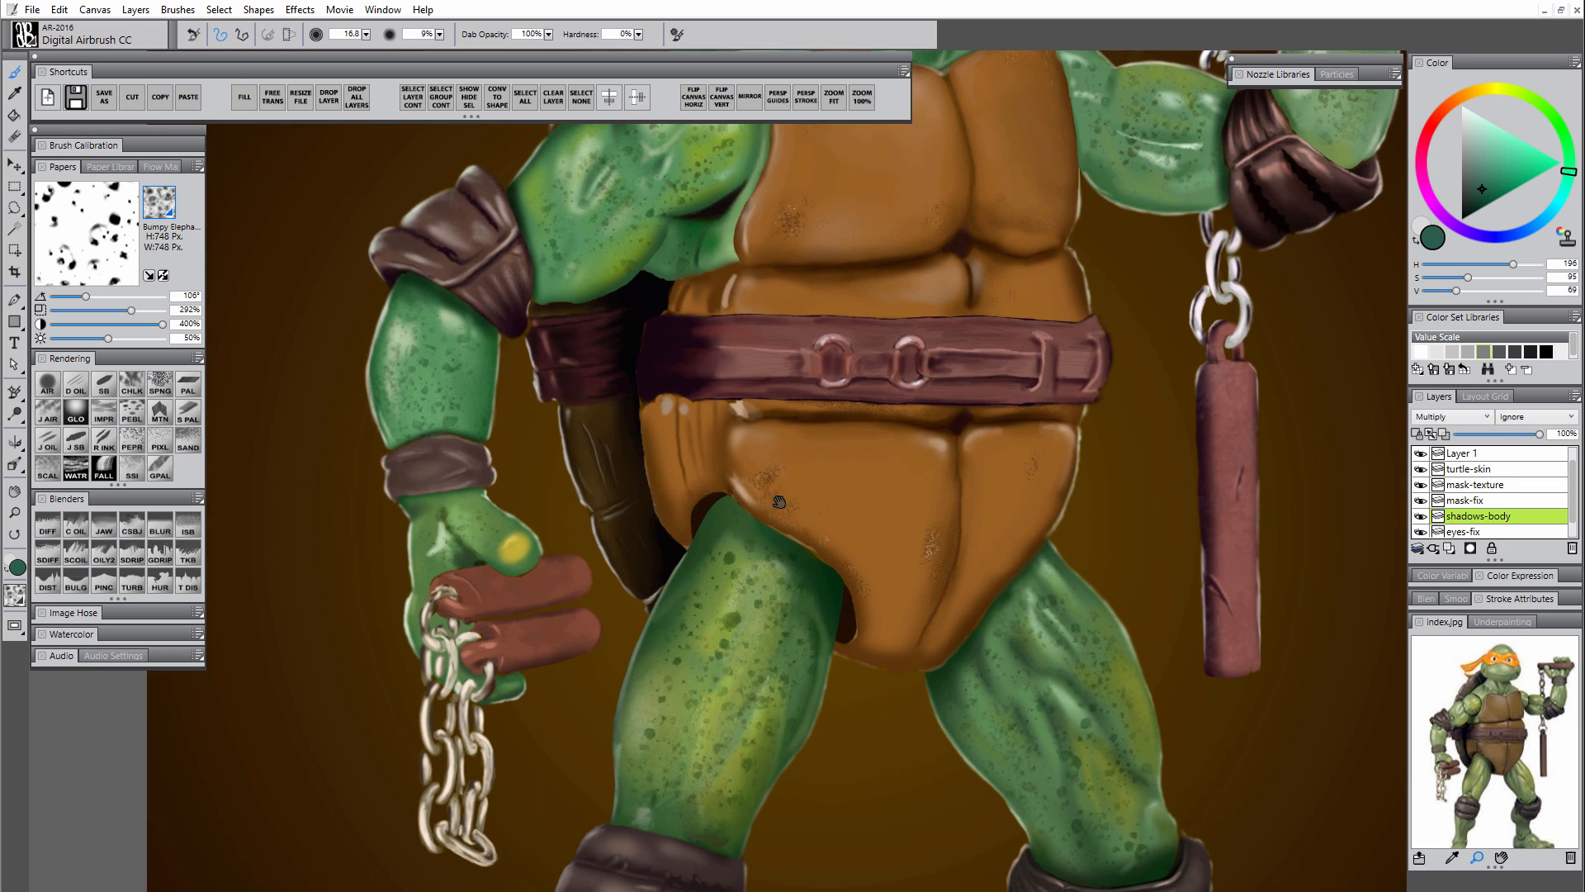
- Airbrush a shadow on the thigh along the shell's lower edge at size 22.7, deepening it with a sampled near-black (V 5)
{"action": "key", "text": "bracketright"}
{"action": "key", "text": "bracketright"}
{"action": "key", "text": "bracketright"}
{"action": "mouse_move", "coordinate": [716, 509]}
{"action": "left_mouse_down"}
{"action": "mouse_move", "coordinate": [752, 492]}
{"action": "mouse_move", "coordinate": [739, 512]}
{"action": "mouse_move", "coordinate": [821, 578]}
{"action": "mouse_move", "coordinate": [810, 540]}
{"action": "mouse_move", "coordinate": [727, 496]}
{"action": "mouse_move", "coordinate": [711, 510]}
{"action": "mouse_move", "coordinate": [723, 499]}
{"action": "mouse_move", "coordinate": [763, 524]}
{"action": "mouse_move", "coordinate": [719, 513]}
{"action": "mouse_move", "coordinate": [745, 499]}
{"action": "mouse_move", "coordinate": [716, 498]}
{"action": "mouse_move", "coordinate": [757, 525]}
{"action": "mouse_move", "coordinate": [725, 503]}
{"action": "mouse_move", "coordinate": [705, 520]}
{"action": "mouse_move", "coordinate": [739, 506]}
{"action": "mouse_move", "coordinate": [835, 585]}
{"action": "mouse_move", "coordinate": [688, 550]}
{"action": "left_mouse_up"}
{"action": "left_click", "coordinate": [704, 517], "text": "alt"}
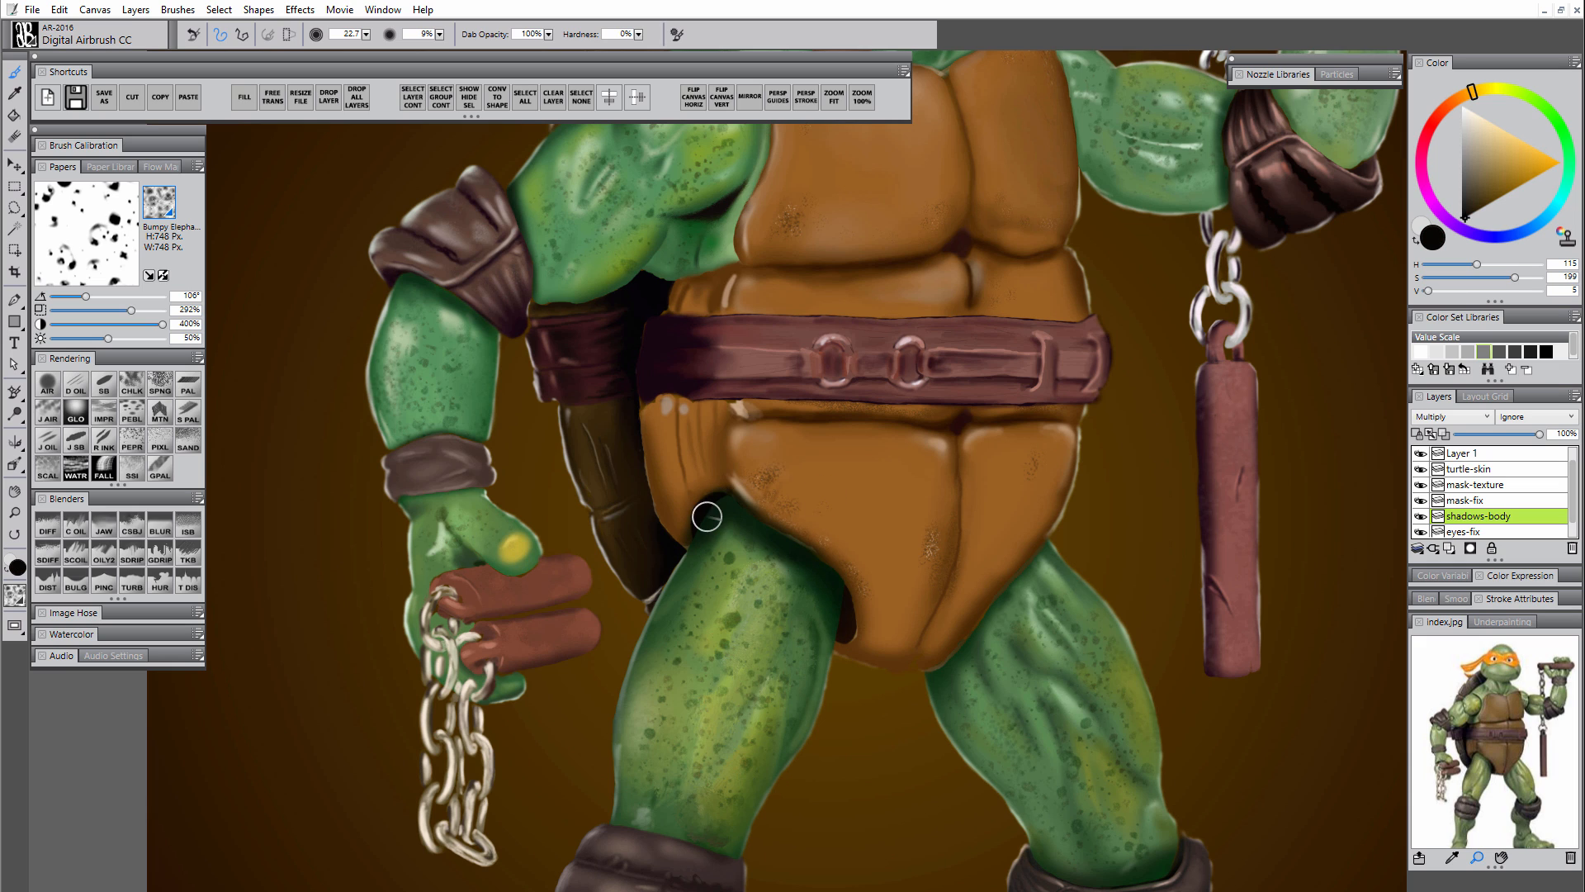
{"action": "mouse_move", "coordinate": [731, 492]}
{"action": "left_mouse_down"}
{"action": "mouse_move", "coordinate": [705, 506]}
{"action": "mouse_move", "coordinate": [834, 556]}
{"action": "mouse_move", "coordinate": [842, 627]}
{"action": "mouse_move", "coordinate": [855, 603]}
{"action": "left_mouse_up"}
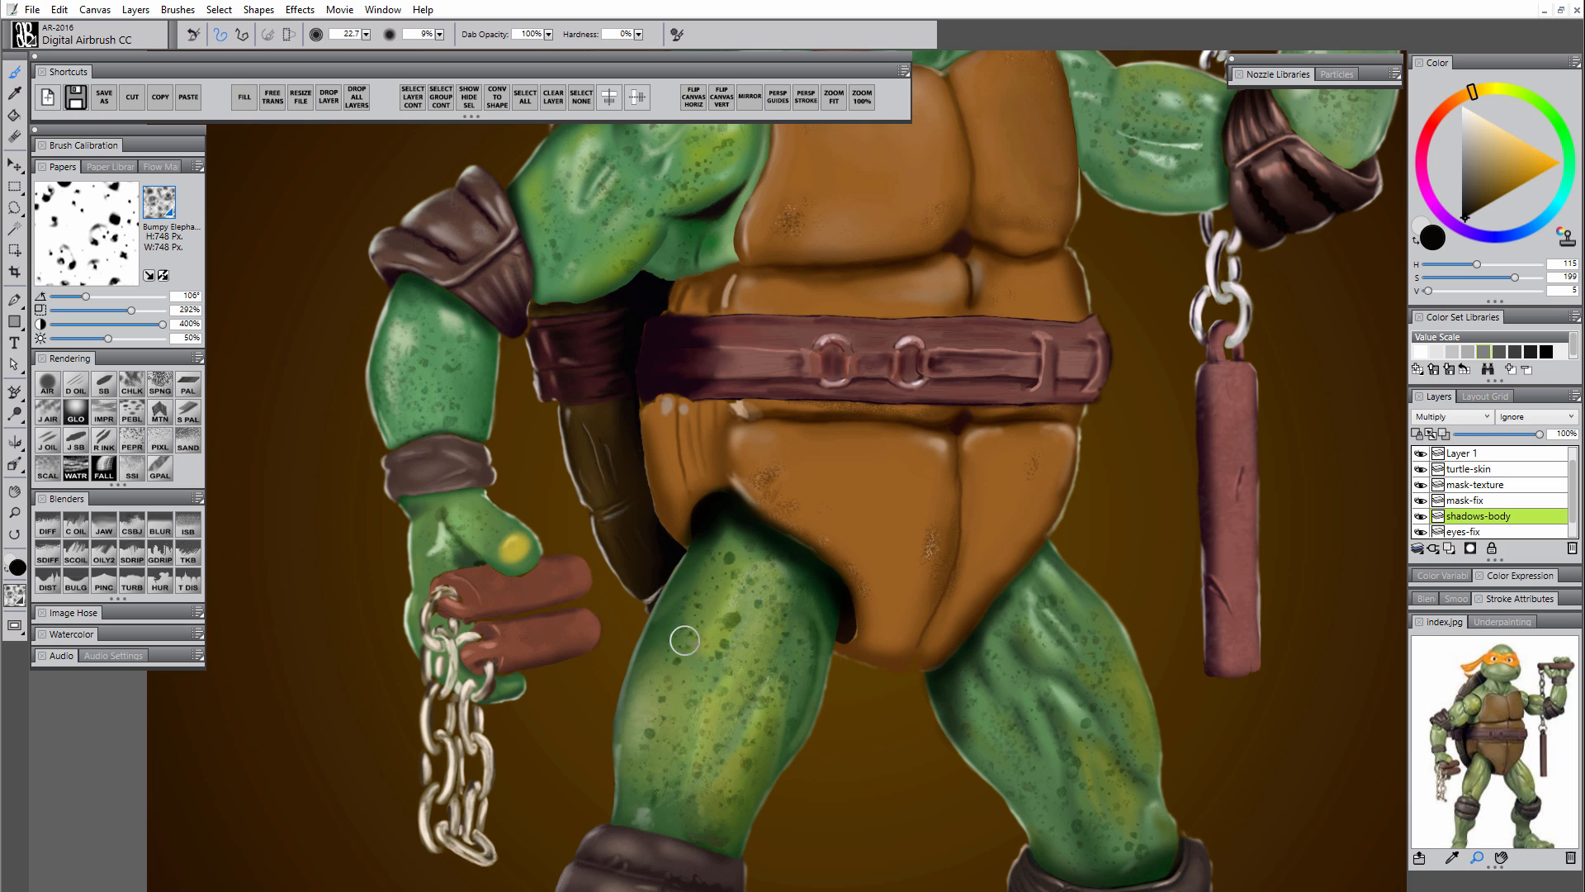
- Airbrush near-black shadows on the lowered hand around the nunchaku grips, beneath the wrist wrap and below both knee pads
{"action": "mouse_move", "coordinate": [469, 558]}
{"action": "left_mouse_down"}
{"action": "mouse_move", "coordinate": [496, 563]}
{"action": "mouse_move", "coordinate": [452, 531]}
{"action": "mouse_move", "coordinate": [455, 574]}
{"action": "left_mouse_up"}
{"action": "left_click_drag", "start_coordinate": [413, 506], "coordinate": [440, 497]}
{"action": "left_click_drag", "start_coordinate": [882, 828], "coordinate": [821, 402]}
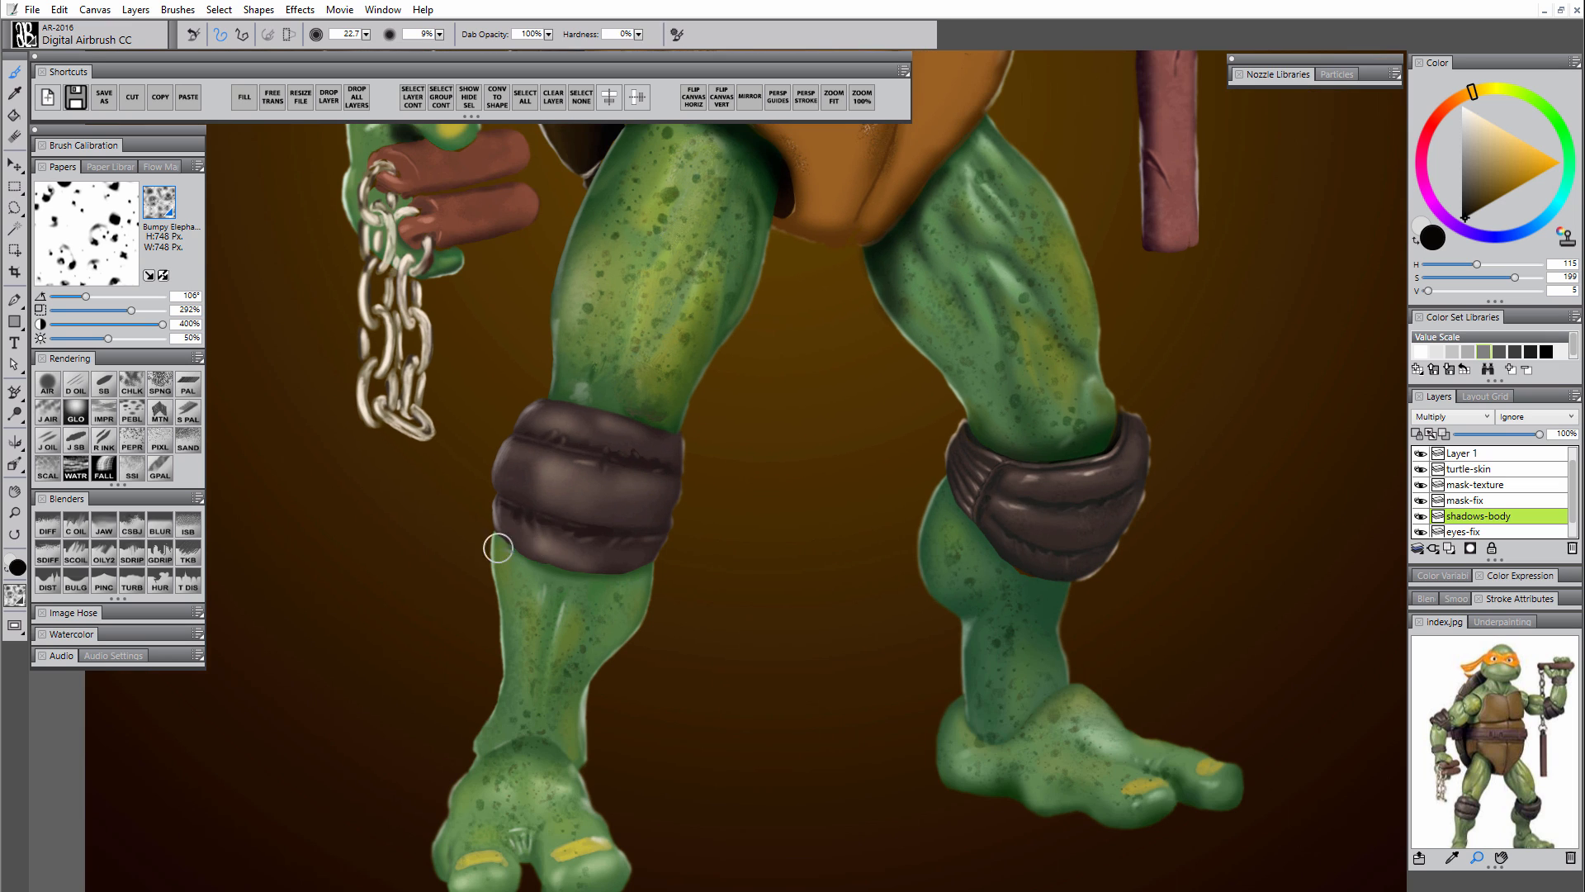
{"action": "mouse_move", "coordinate": [498, 548]}
{"action": "left_mouse_down"}
{"action": "mouse_move", "coordinate": [637, 574]}
{"action": "mouse_move", "coordinate": [590, 582]}
{"action": "mouse_move", "coordinate": [661, 561]}
{"action": "mouse_move", "coordinate": [567, 568]}
{"action": "left_mouse_up"}
{"action": "mouse_move", "coordinate": [950, 490]}
{"action": "left_mouse_down"}
{"action": "mouse_move", "coordinate": [1048, 581]}
{"action": "mouse_move", "coordinate": [1010, 567]}
{"action": "mouse_move", "coordinate": [1062, 577]}
{"action": "left_mouse_up"}
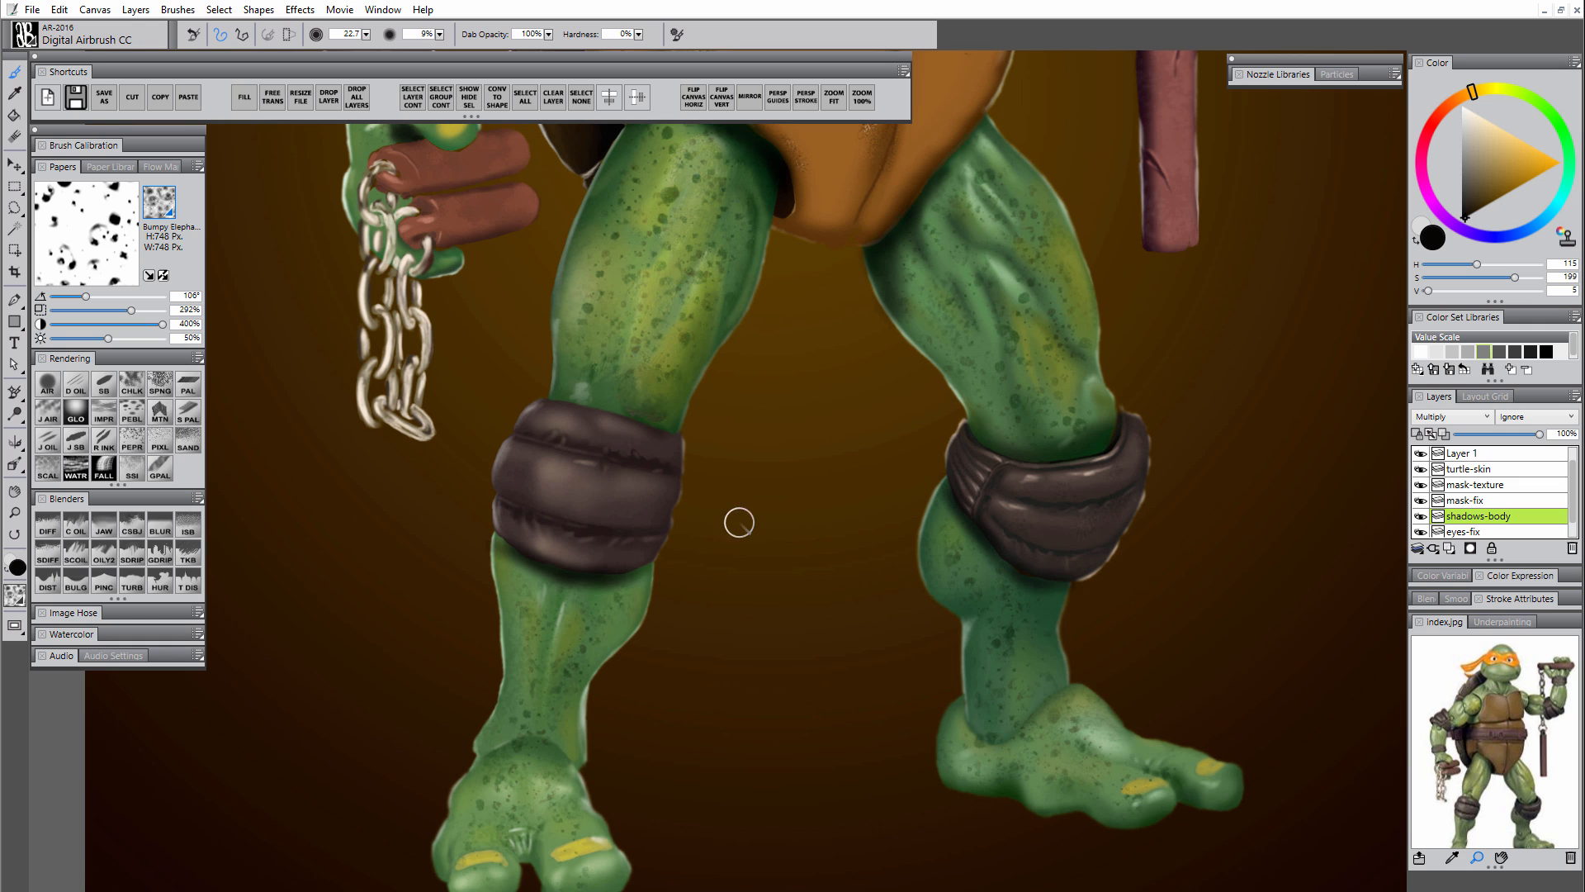
{"action": "left_click_drag", "start_coordinate": [480, 460], "coordinate": [485, 617]}
- Add a layer named shadow-overall above shadows-body and set its blending to Multiply
{"action": "left_click", "coordinate": [14, 513]}
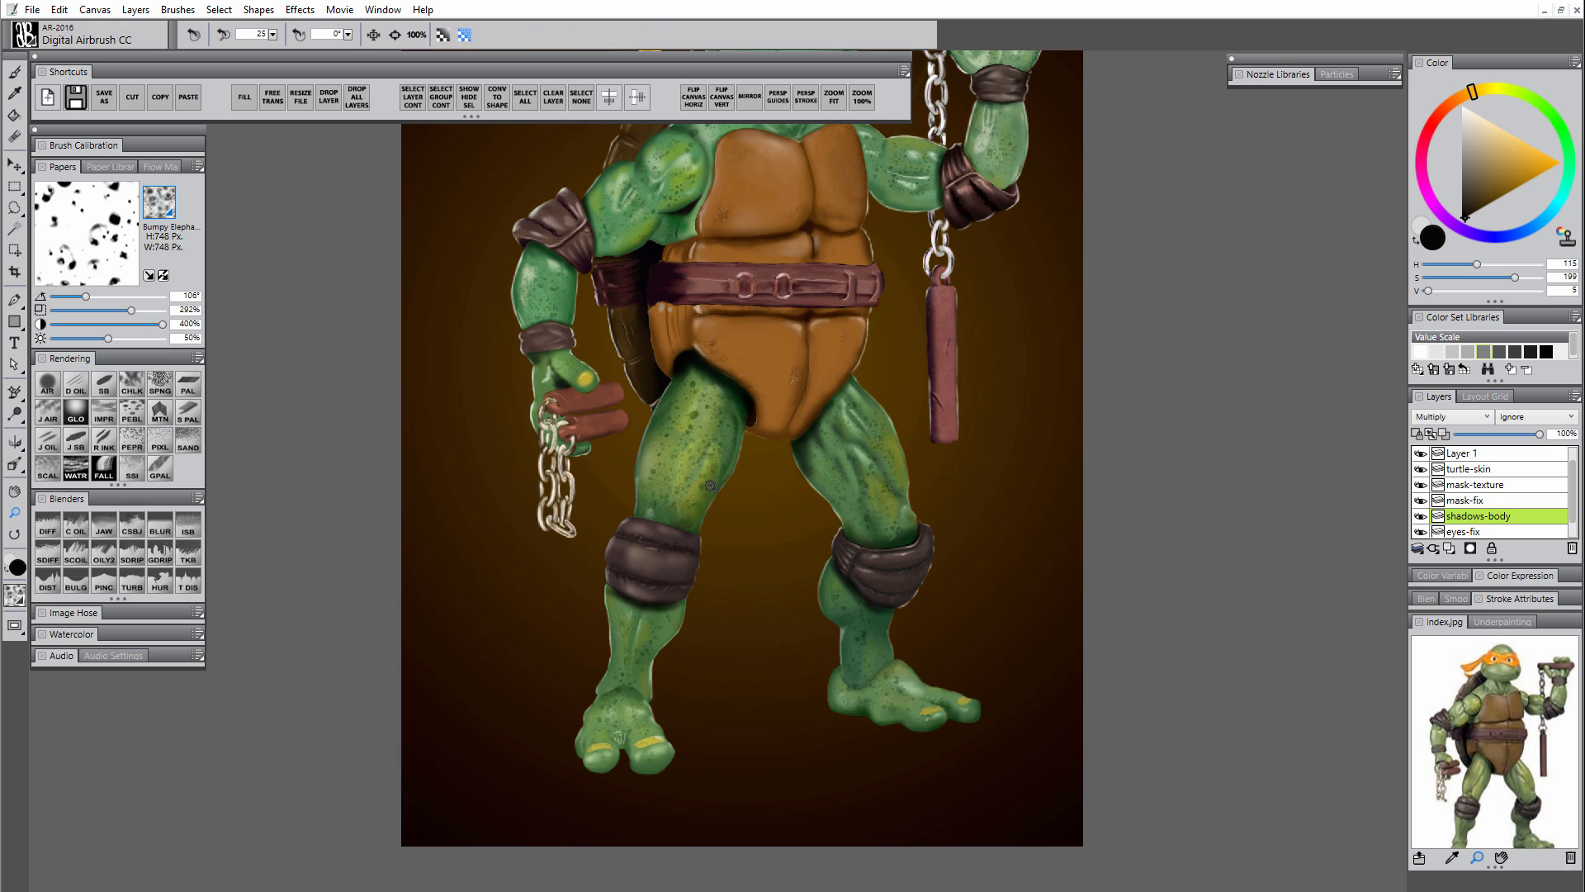
{"action": "left_click", "coordinate": [765, 531], "text": "alt"}
{"action": "left_click", "coordinate": [766, 531], "text": "alt"}
{"action": "left_click", "coordinate": [765, 531]}
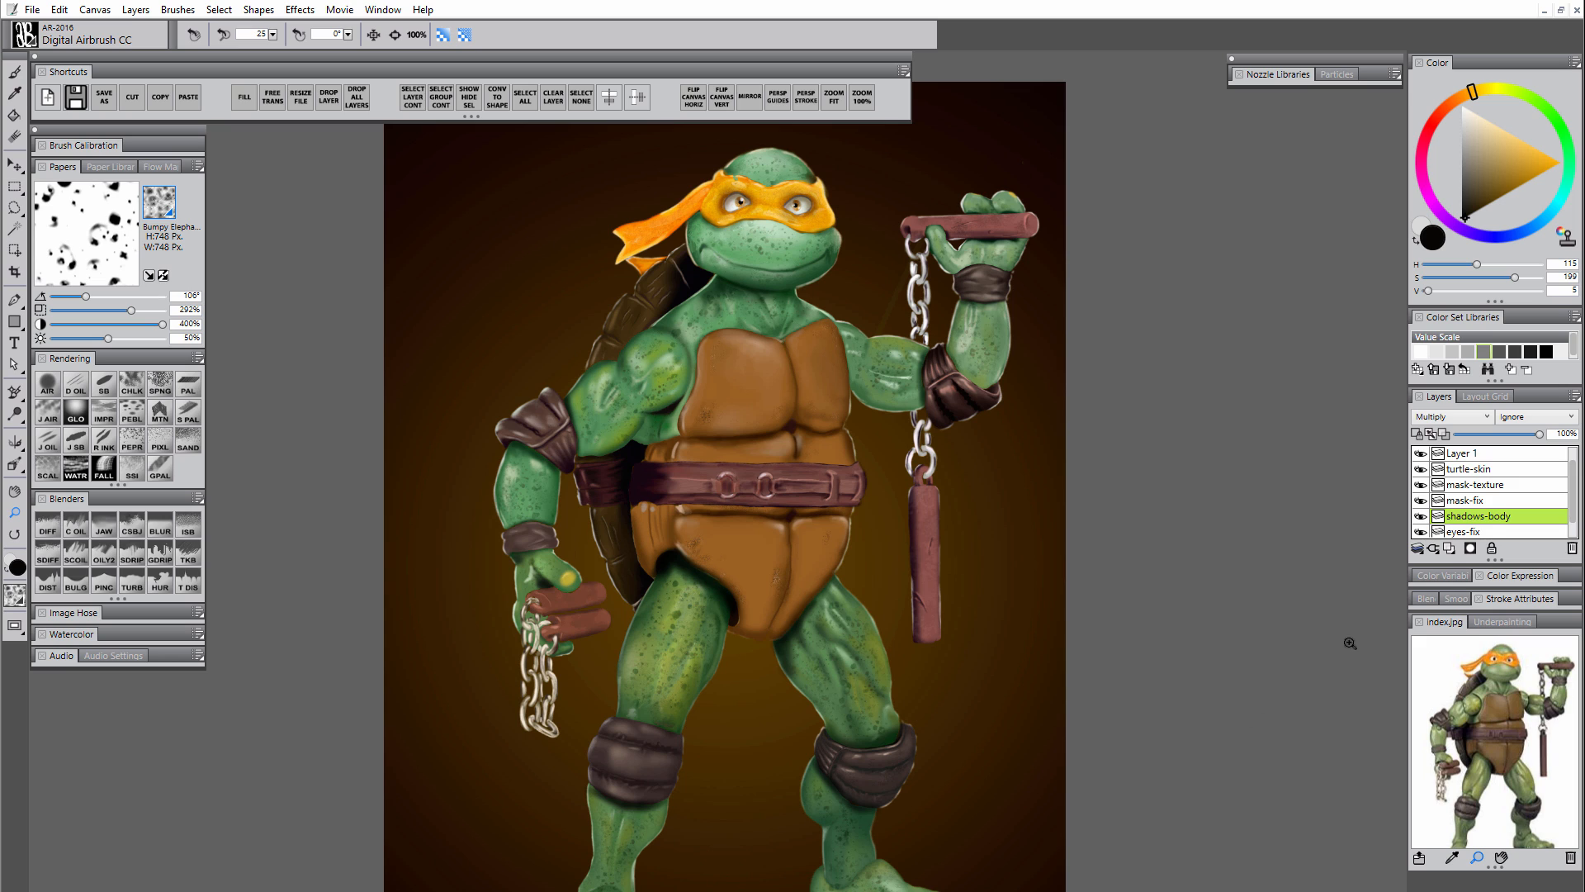
{"action": "double_click", "coordinate": [1473, 517]}
{"action": "type", "text": "shadow-overall"}
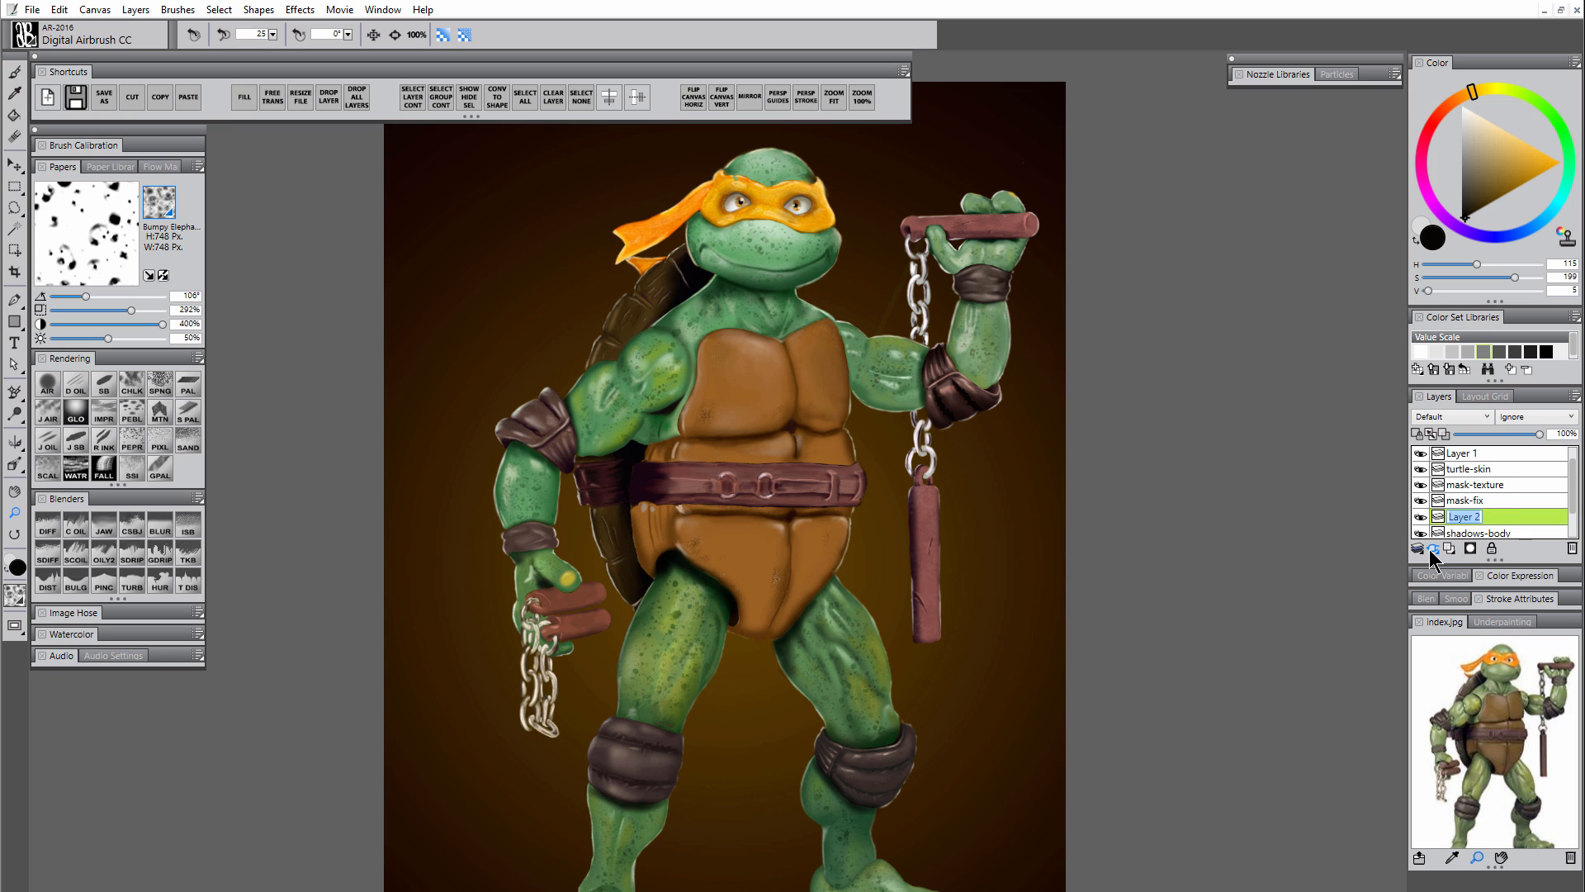
{"action": "key", "text": "Return"}
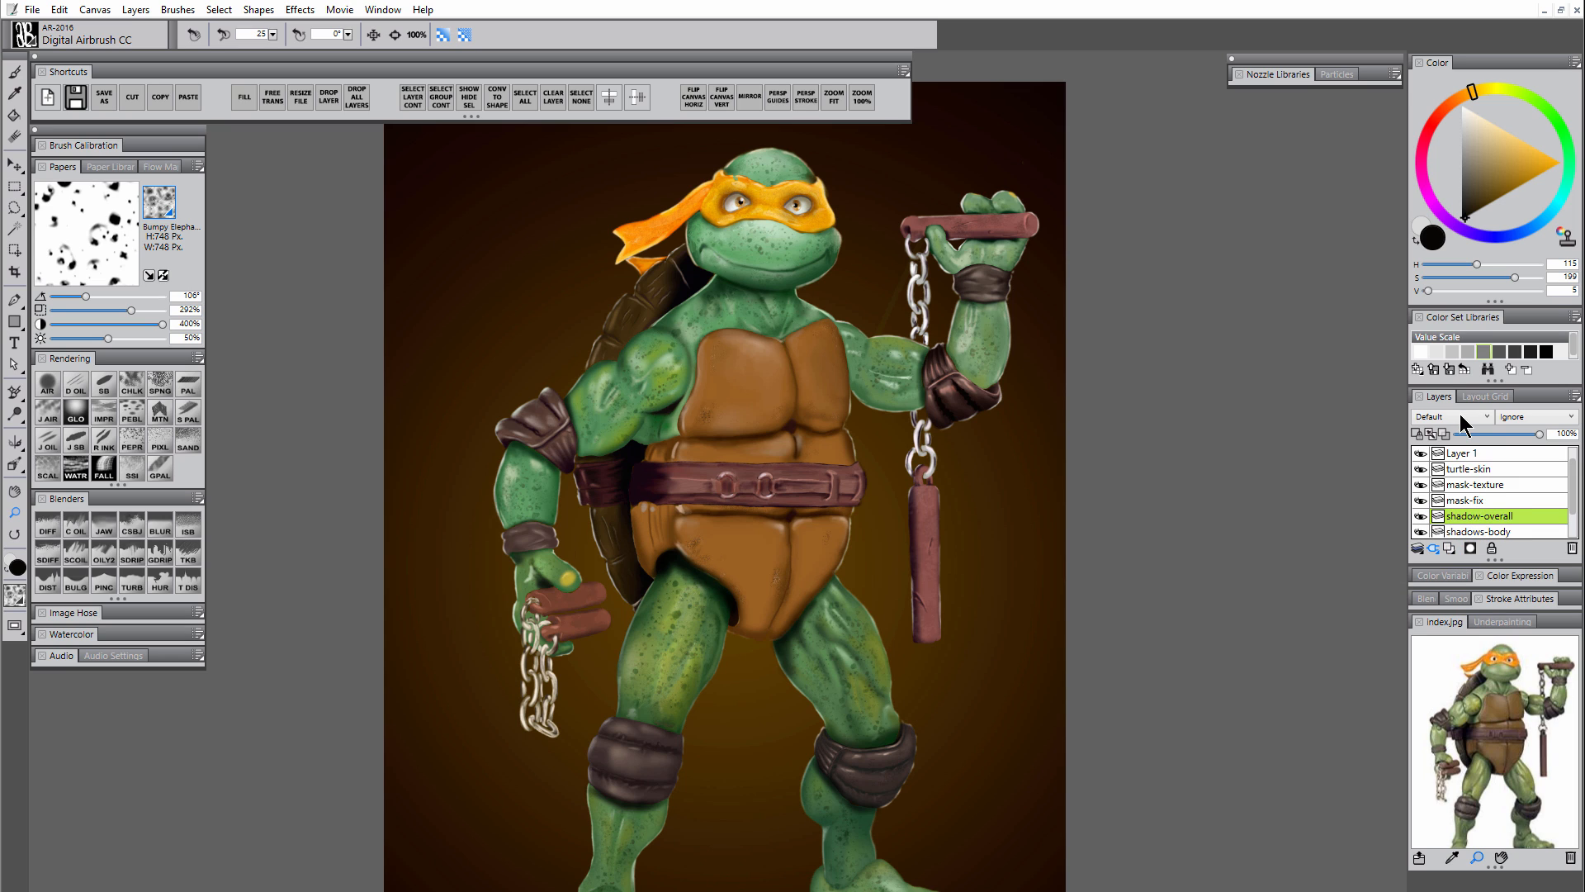
{"action": "left_click", "coordinate": [1454, 417]}
{"action": "left_click", "coordinate": [1437, 577]}
- Airbrush broad, soft black shadows at size 202.3 over the shoulder, lowered arm and the thigh on the same side
{"action": "left_click_drag", "start_coordinate": [867, 379], "coordinate": [870, 357]}
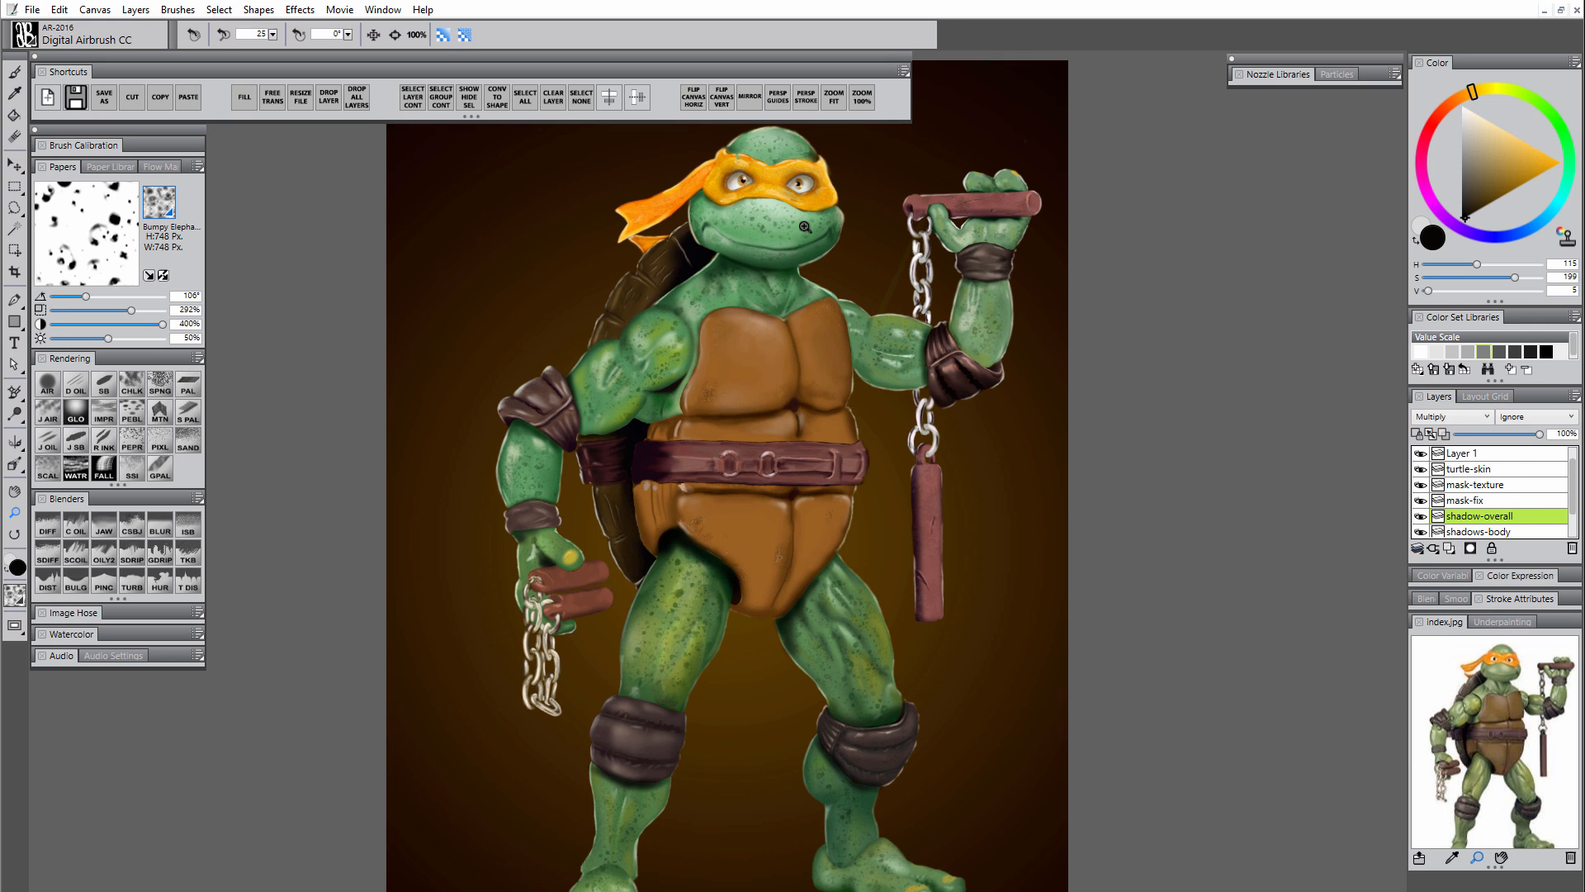
{"action": "key", "text": "b"}
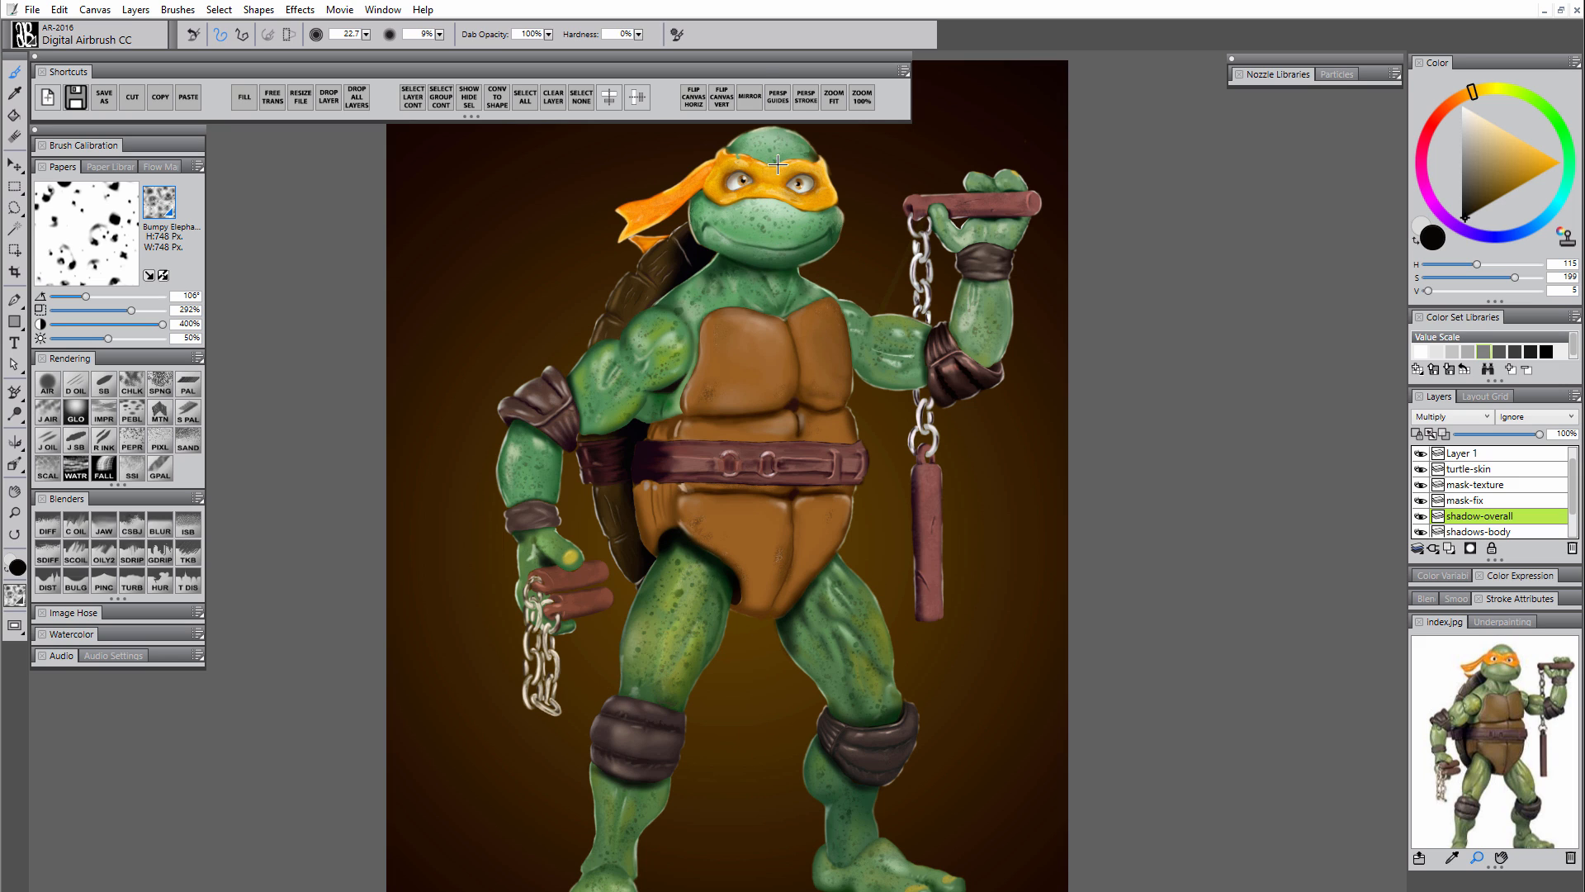
{"action": "mouse_move", "coordinate": [778, 164]}
{"action": "left_mouse_down"}
{"action": "mouse_move", "coordinate": [787, 194]}
{"action": "mouse_move", "coordinate": [802, 183]}
{"action": "left_mouse_up"}
{"action": "mouse_move", "coordinate": [704, 222]}
{"action": "left_mouse_down"}
{"action": "mouse_move", "coordinate": [725, 233]}
{"action": "mouse_move", "coordinate": [720, 269]}
{"action": "mouse_move", "coordinate": [665, 276]}
{"action": "mouse_move", "coordinate": [630, 311]}
{"action": "mouse_move", "coordinate": [623, 361]}
{"action": "left_mouse_up"}
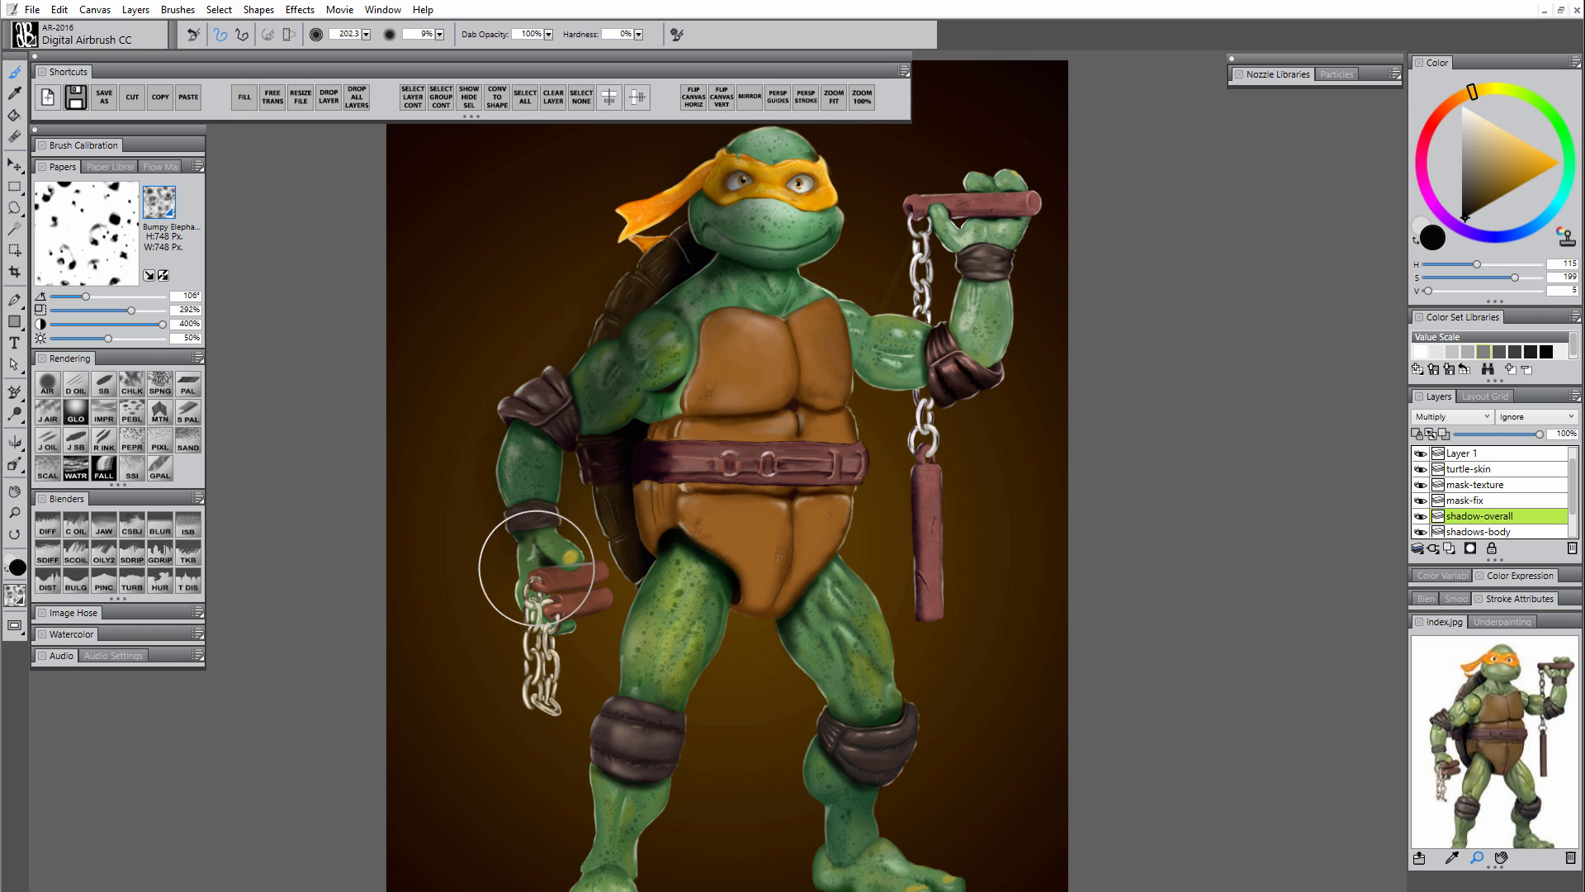
{"action": "mouse_move", "coordinate": [537, 568]}
{"action": "left_mouse_down"}
{"action": "mouse_move", "coordinate": [642, 361]}
{"action": "mouse_move", "coordinate": [631, 498]}
{"action": "mouse_move", "coordinate": [684, 415]}
{"action": "mouse_move", "coordinate": [691, 602]}
{"action": "mouse_move", "coordinate": [641, 720]}
{"action": "mouse_move", "coordinate": [680, 583]}
{"action": "mouse_move", "coordinate": [609, 886]}
{"action": "mouse_move", "coordinate": [721, 492]}
{"action": "mouse_move", "coordinate": [715, 419]}
{"action": "mouse_move", "coordinate": [719, 445]}
{"action": "mouse_move", "coordinate": [681, 389]}
{"action": "mouse_move", "coordinate": [857, 711]}
{"action": "mouse_move", "coordinate": [834, 809]}
{"action": "mouse_move", "coordinate": [849, 871]}
{"action": "mouse_move", "coordinate": [900, 883]}
{"action": "mouse_move", "coordinate": [838, 741]}
{"action": "mouse_move", "coordinate": [811, 588]}
{"action": "mouse_move", "coordinate": [729, 340]}
{"action": "mouse_move", "coordinate": [695, 391]}
{"action": "mouse_move", "coordinate": [672, 356]}
{"action": "left_mouse_up"}
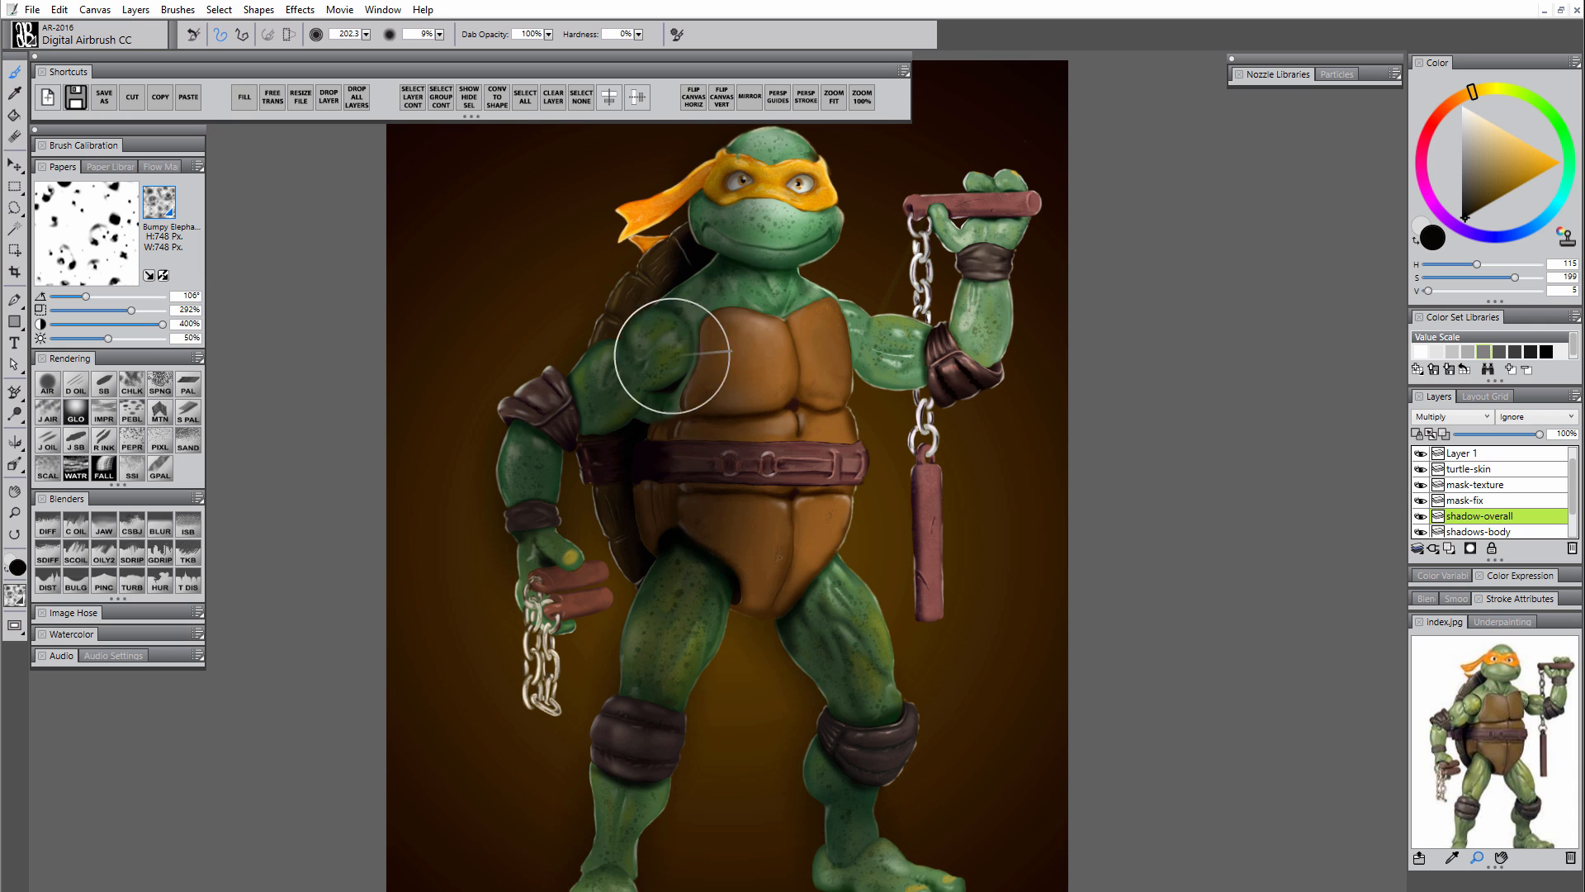
- Shade the mask's tails with the airbrush at size 67.1 and move the shadow-overall layer above mask-texture and turtle-skin
{"action": "key", "text": "bracketleft"}
{"action": "key", "text": "bracketleft"}
{"action": "key", "text": "bracketleft"}
{"action": "key", "text": "bracketleft"}
{"action": "key", "text": "bracketleft"}
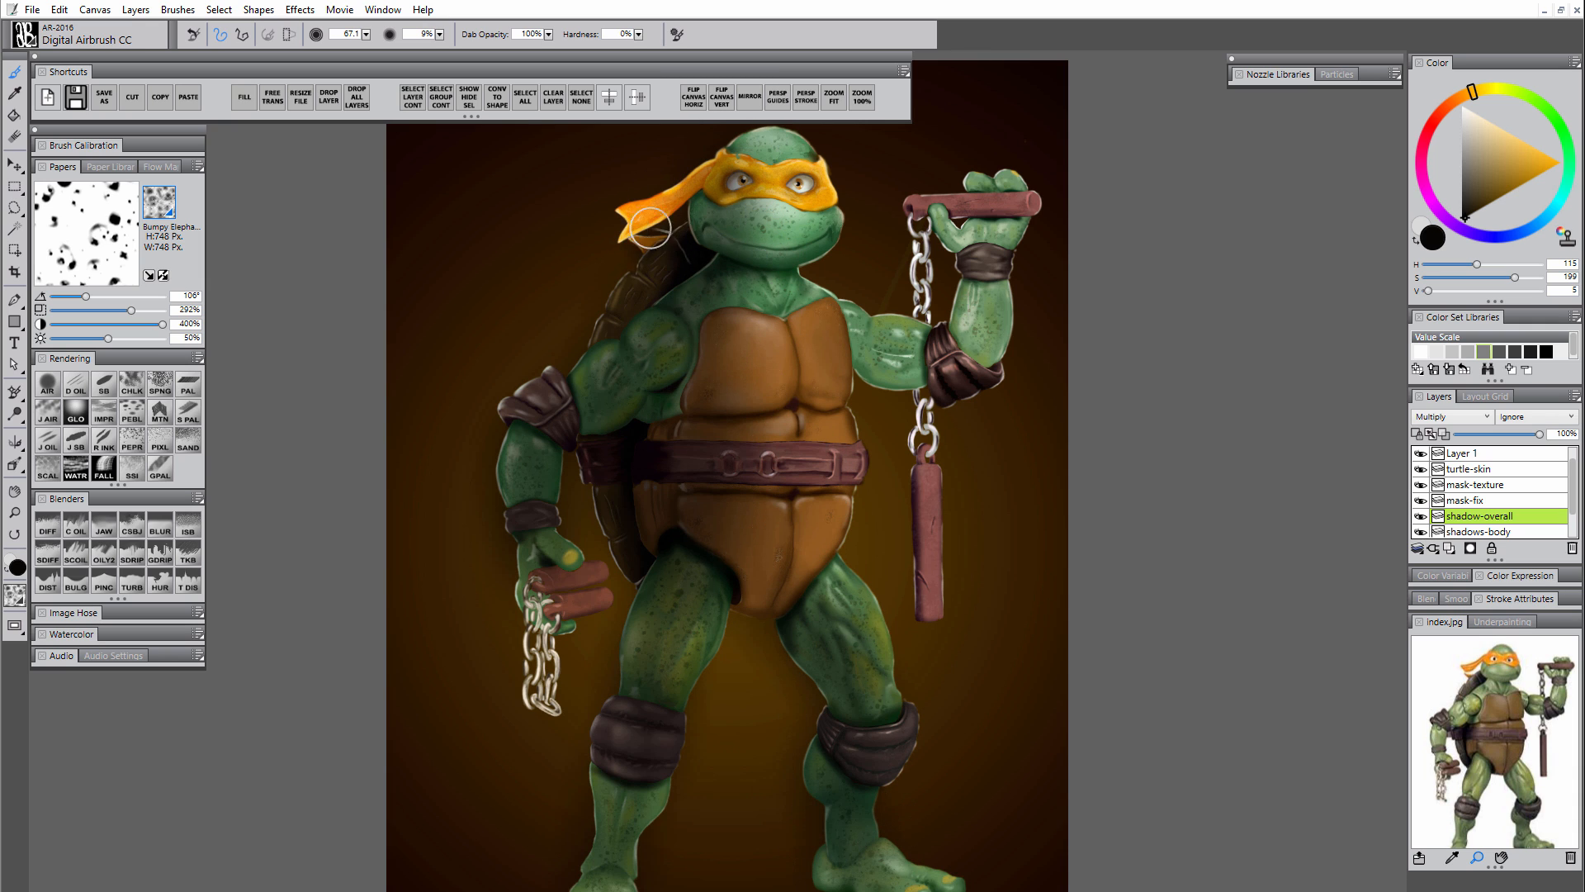
{"action": "mouse_move", "coordinate": [650, 227]}
{"action": "left_mouse_down"}
{"action": "mouse_move", "coordinate": [669, 197]}
{"action": "mouse_move", "coordinate": [623, 207]}
{"action": "mouse_move", "coordinate": [623, 229]}
{"action": "mouse_move", "coordinate": [721, 161]}
{"action": "left_mouse_up"}
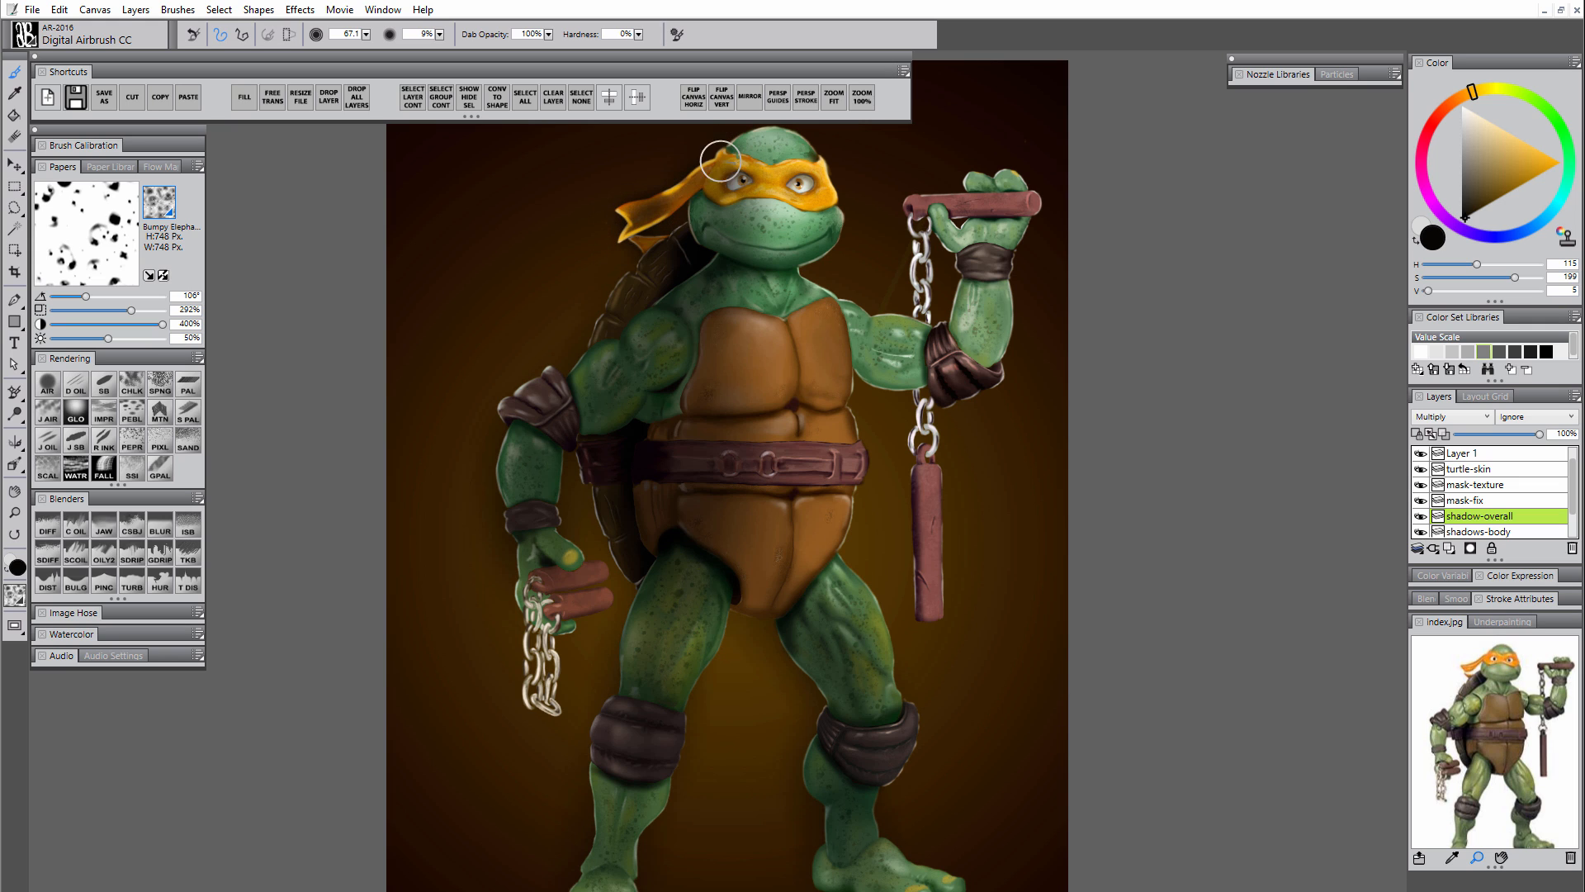
{"action": "mouse_move", "coordinate": [1493, 522]}
{"action": "left_mouse_down"}
{"action": "mouse_move", "coordinate": [1493, 470]}
{"action": "mouse_move", "coordinate": [1491, 496]}
{"action": "left_mouse_up"}
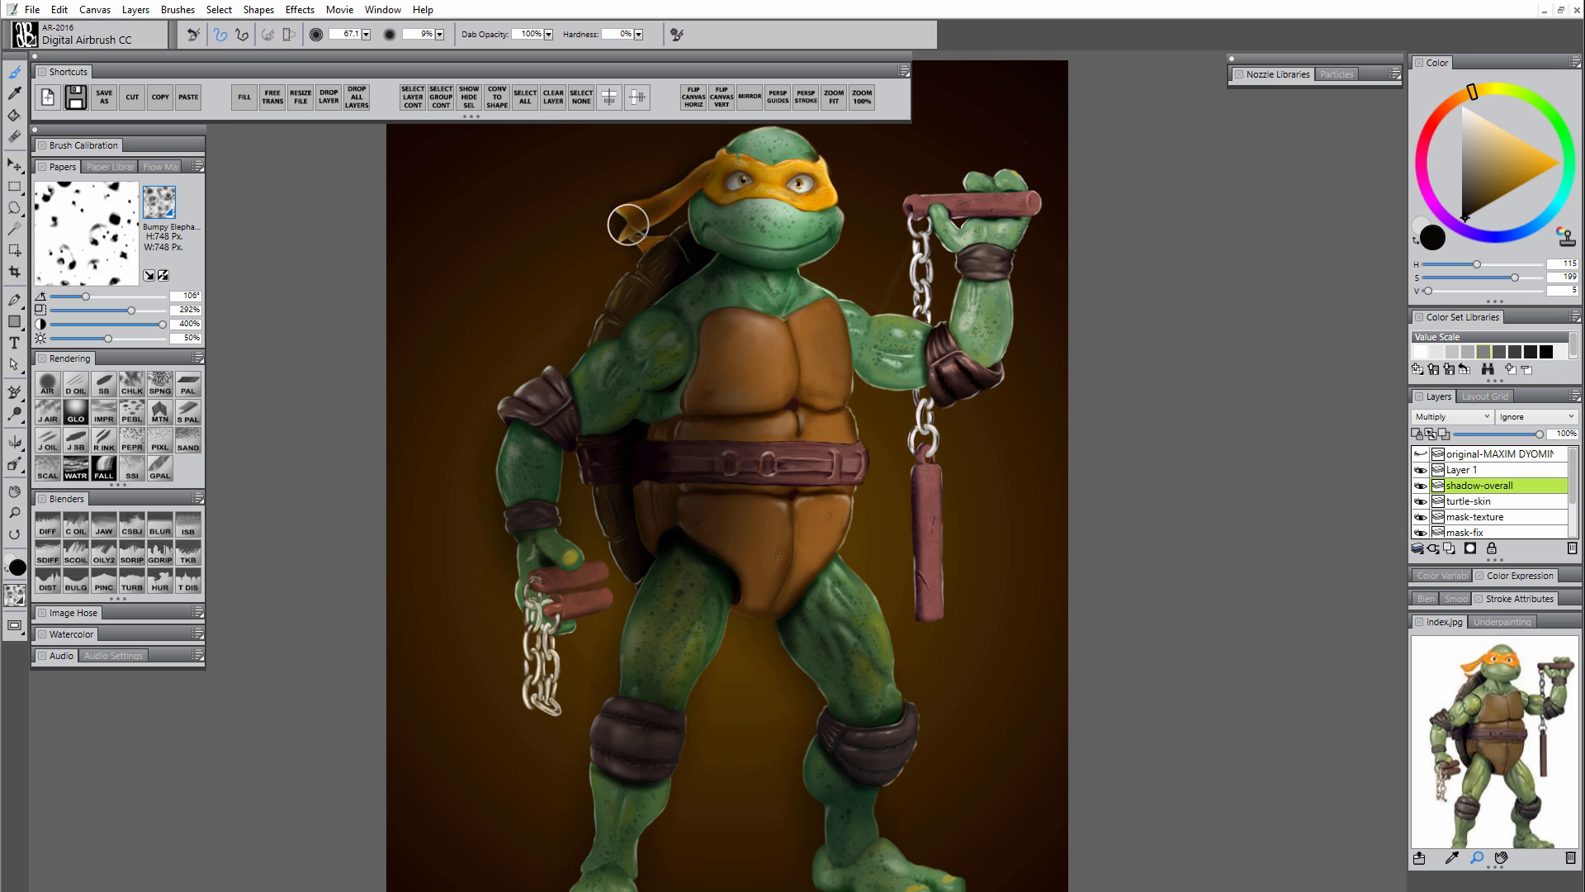
- Airbrush more shadow at size 114.4 over the shell's side, the lowered hand and chain, and the lower leg beneath them
{"action": "key", "text": "bracketright"}
{"action": "key", "text": "bracketright"}
{"action": "key", "text": "bracketright"}
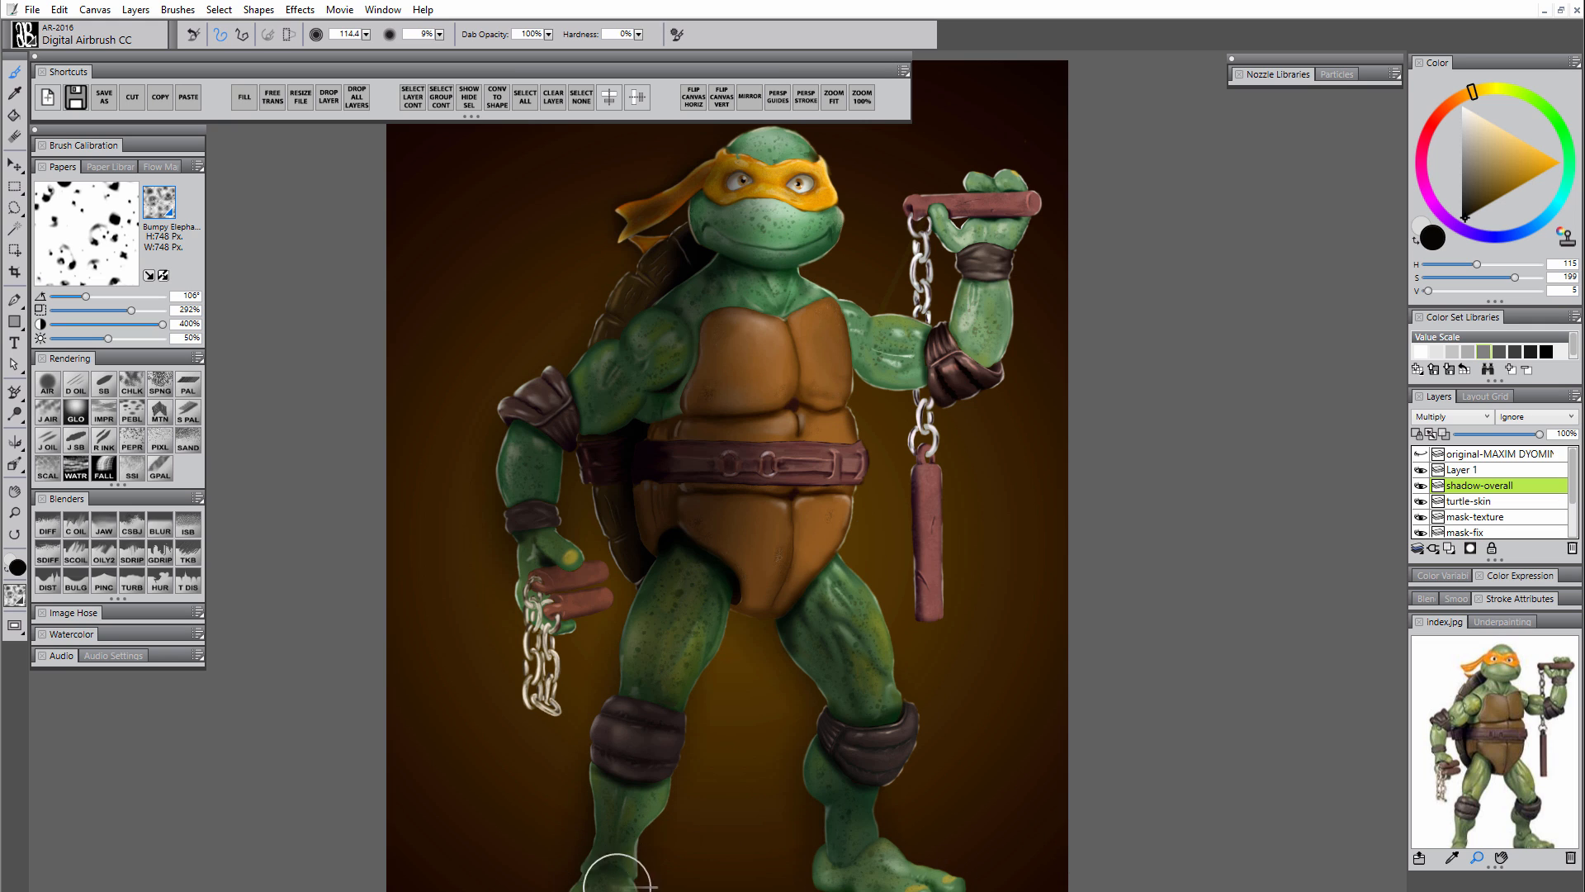
{"action": "mouse_move", "coordinate": [626, 582]}
{"action": "left_mouse_down"}
{"action": "mouse_move", "coordinate": [539, 660]}
{"action": "mouse_move", "coordinate": [541, 537]}
{"action": "mouse_move", "coordinate": [537, 691]}
{"action": "mouse_move", "coordinate": [531, 418]}
{"action": "mouse_move", "coordinate": [577, 364]}
{"action": "mouse_move", "coordinate": [632, 359]}
{"action": "mouse_move", "coordinate": [602, 426]}
{"action": "left_mouse_up"}
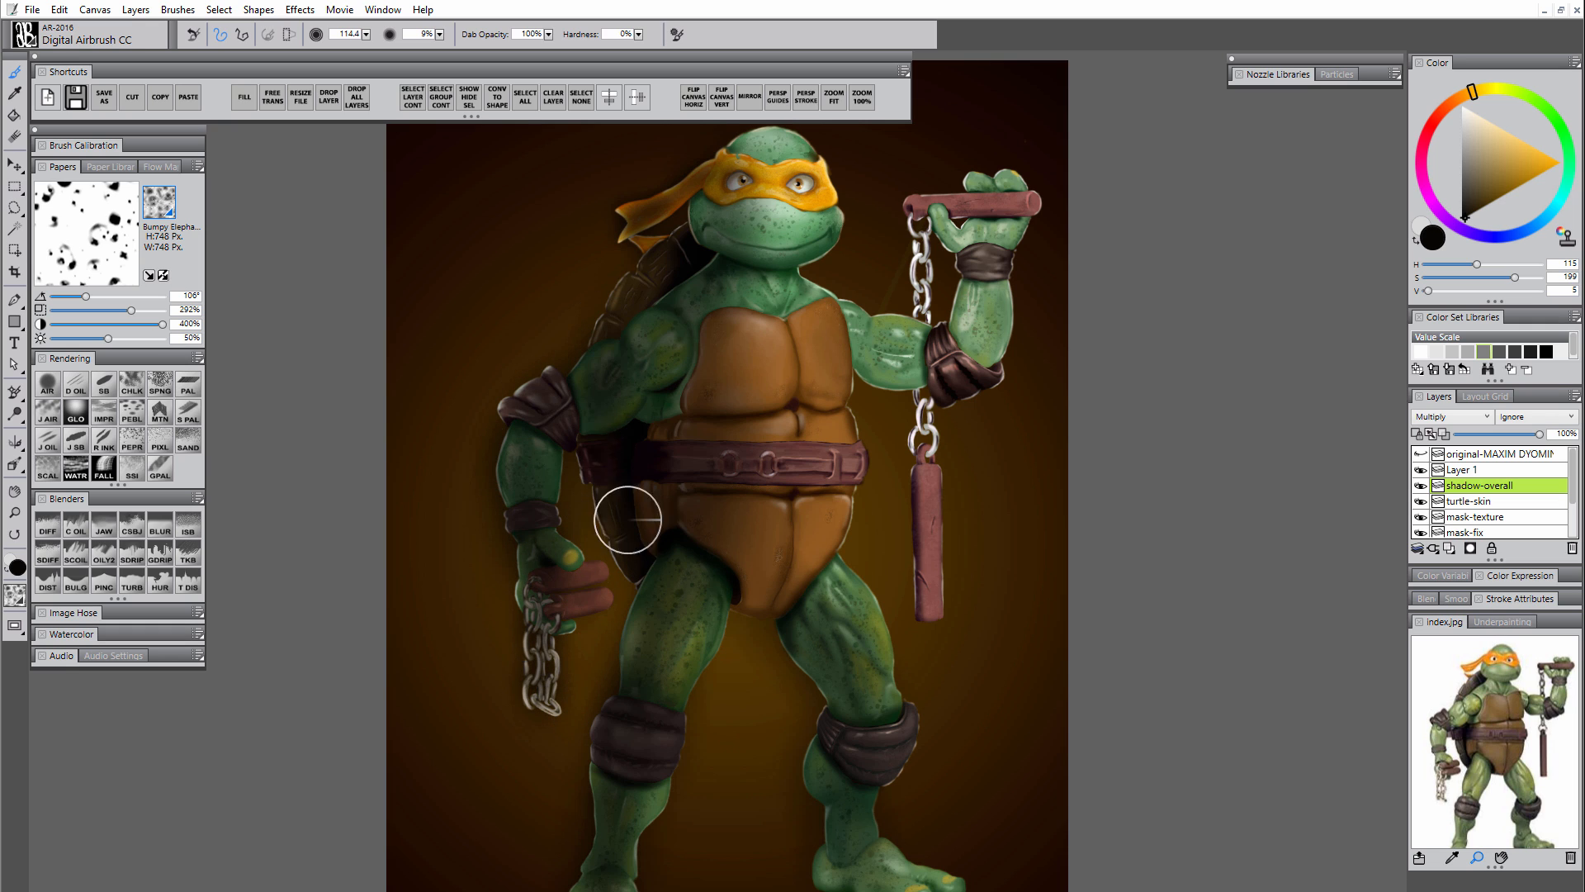
{"action": "mouse_move", "coordinate": [769, 156]}
{"action": "left_mouse_down"}
{"action": "mouse_move", "coordinate": [735, 230]}
{"action": "mouse_move", "coordinate": [753, 202]}
{"action": "left_mouse_up"}
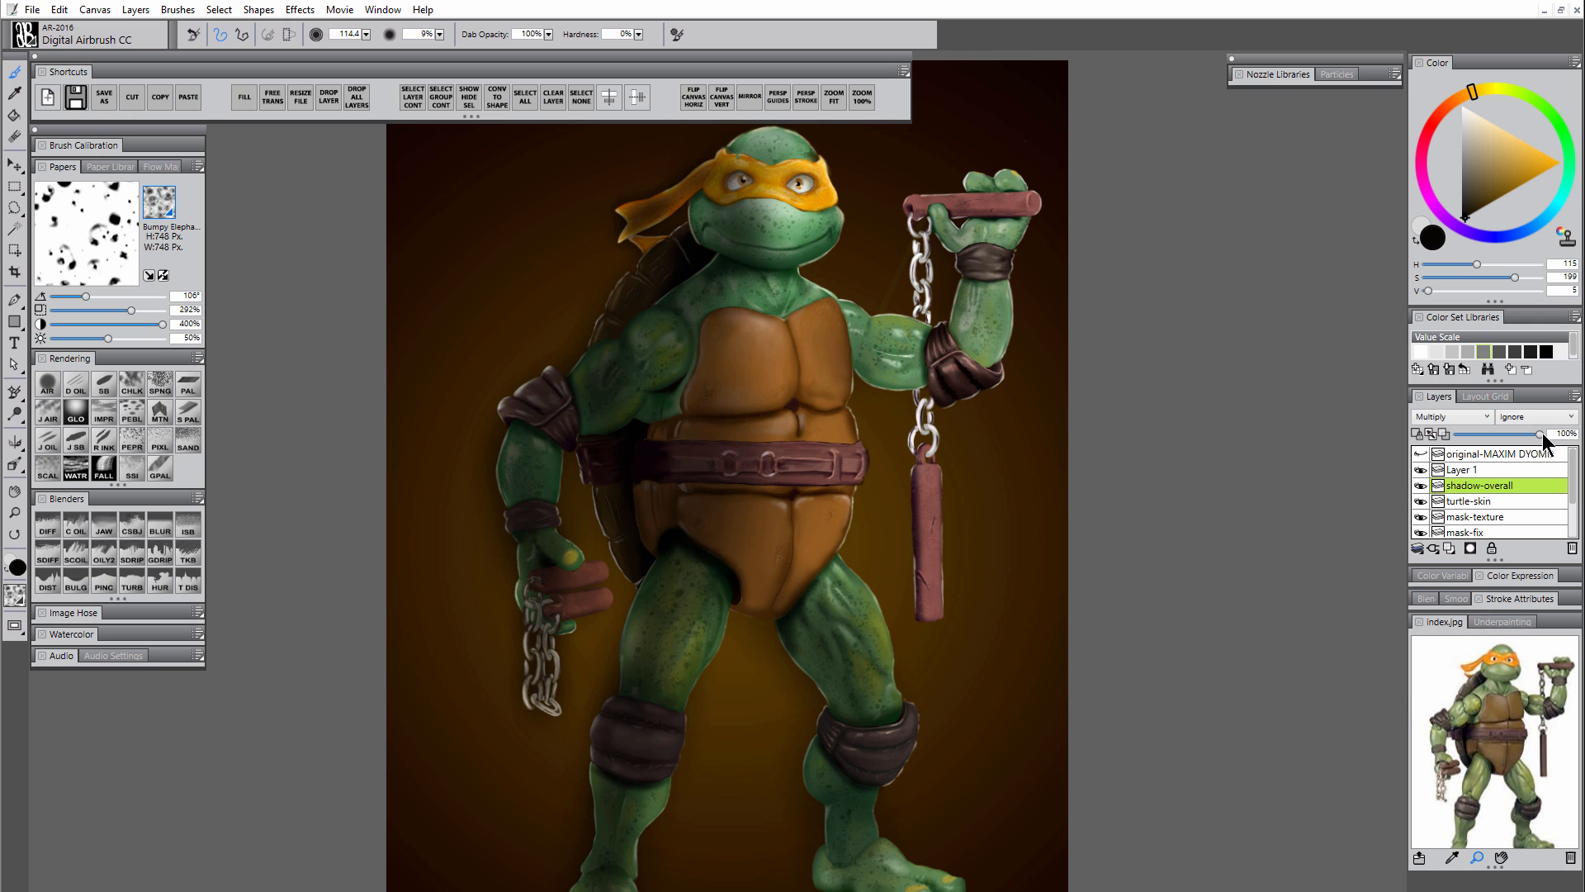
- Lower the shadow-overall layer's opacity to 69% and toggle its visibility to compare the artwork with and without it
{"action": "left_click_drag", "start_coordinate": [1539, 434], "coordinate": [1514, 434]}
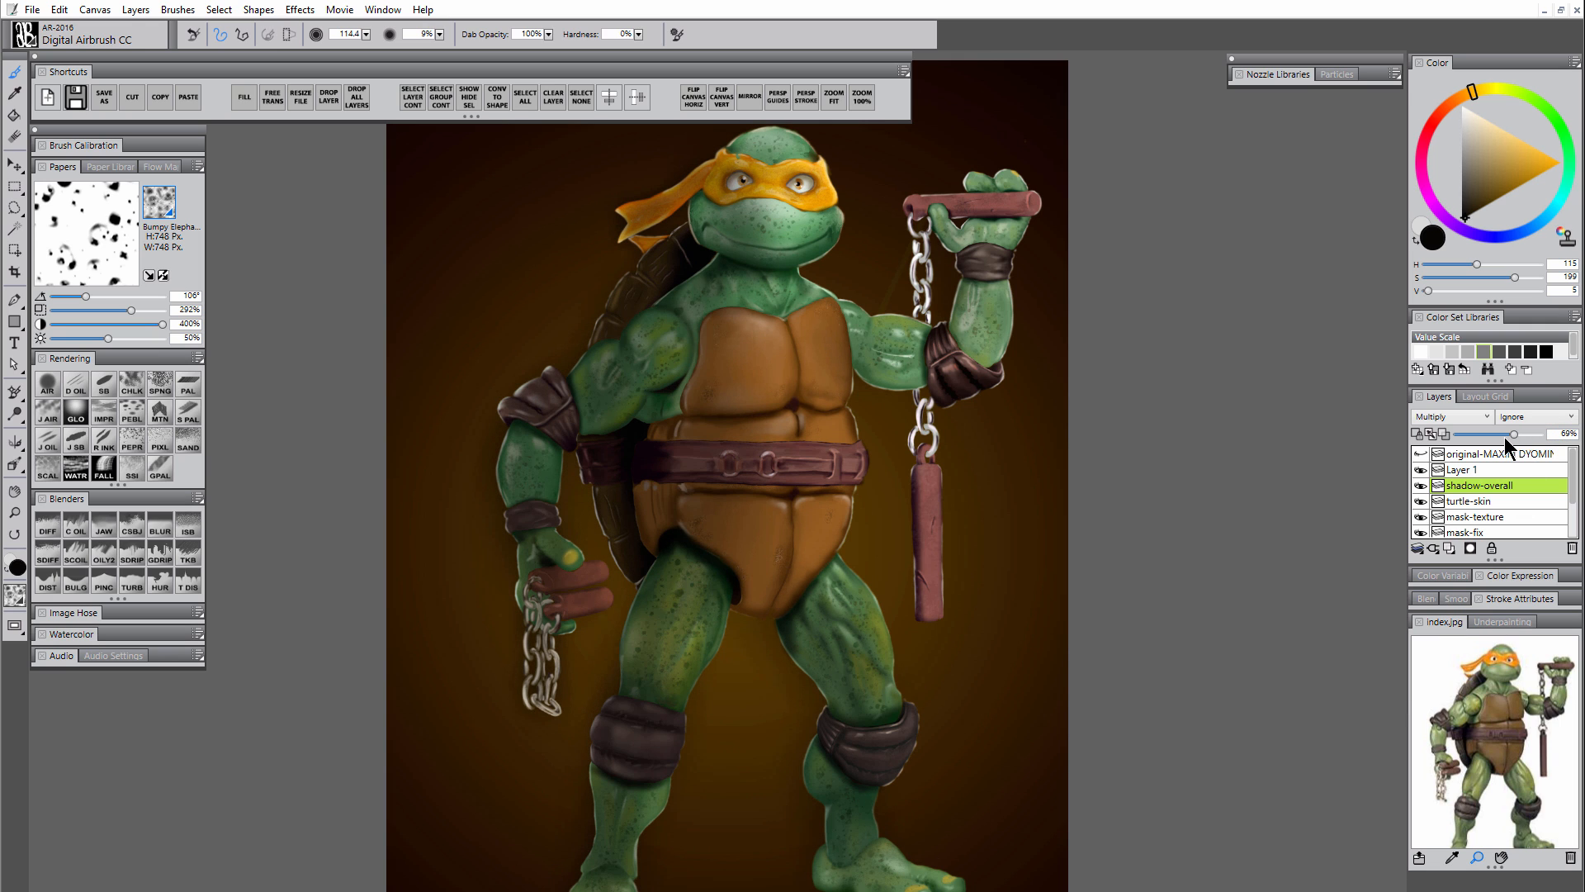
{"action": "left_click", "coordinate": [1421, 486]}
{"action": "left_click", "coordinate": [1421, 485]}
{"action": "left_click", "coordinate": [1422, 486]}
{"action": "left_click", "coordinate": [1422, 486]}
{"action": "left_click", "coordinate": [1422, 488]}
{"action": "left_click", "coordinate": [1421, 487]}
{"action": "left_click", "coordinate": [1421, 487]}
- Add a layer named lighting-shadows above shadow-overall and set its blending to Multiply
{"action": "left_click", "coordinate": [1470, 549]}
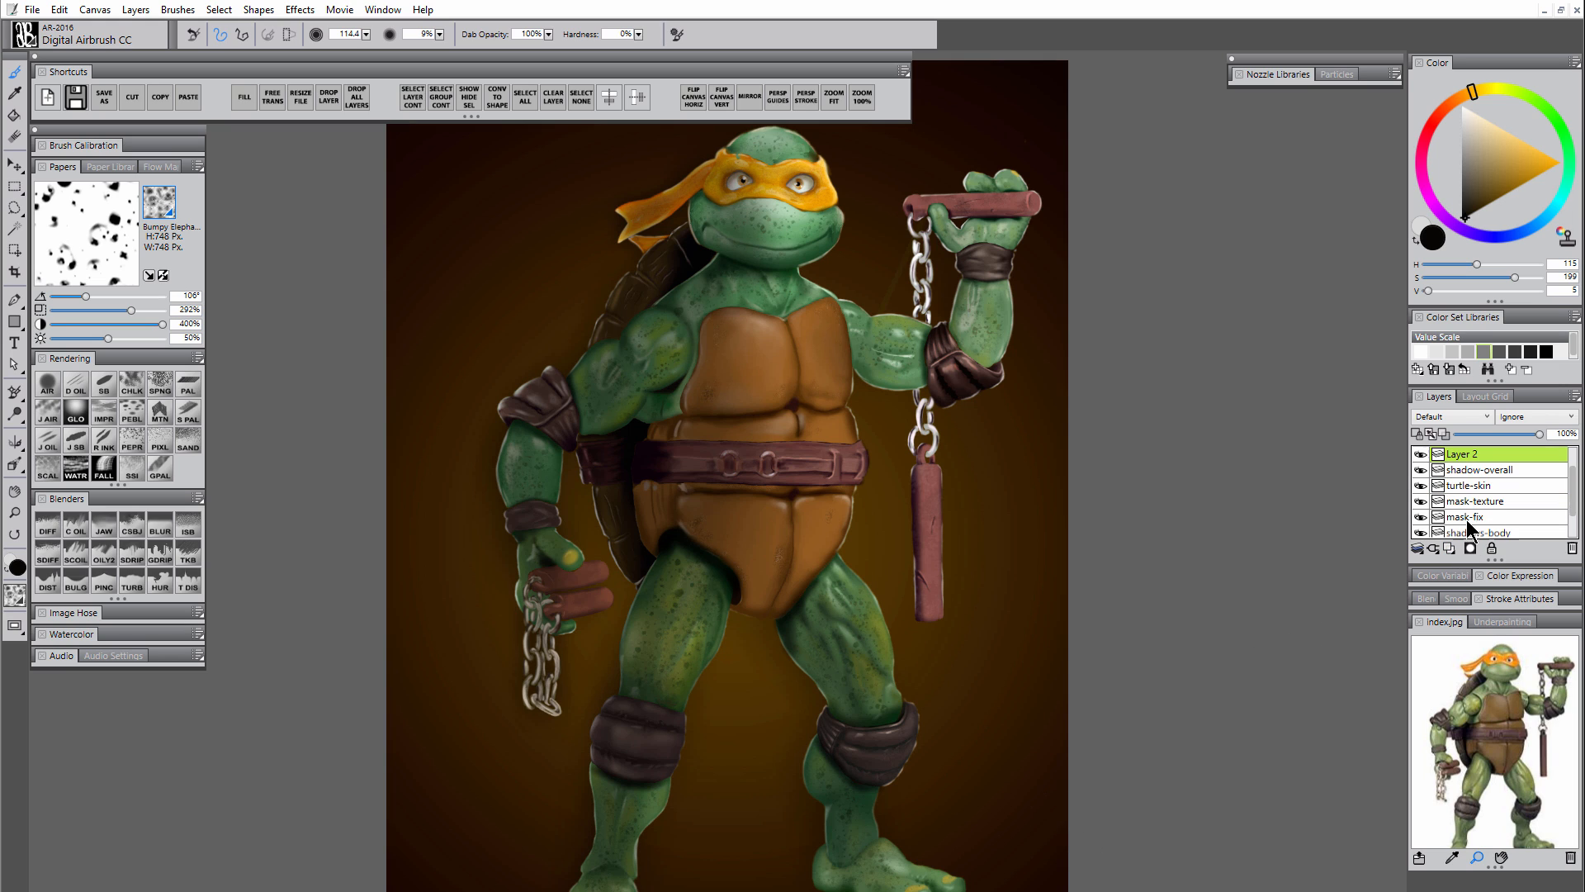
{"action": "double_click", "coordinate": [1478, 454]}
{"action": "type", "text": "lighting-shadows"}
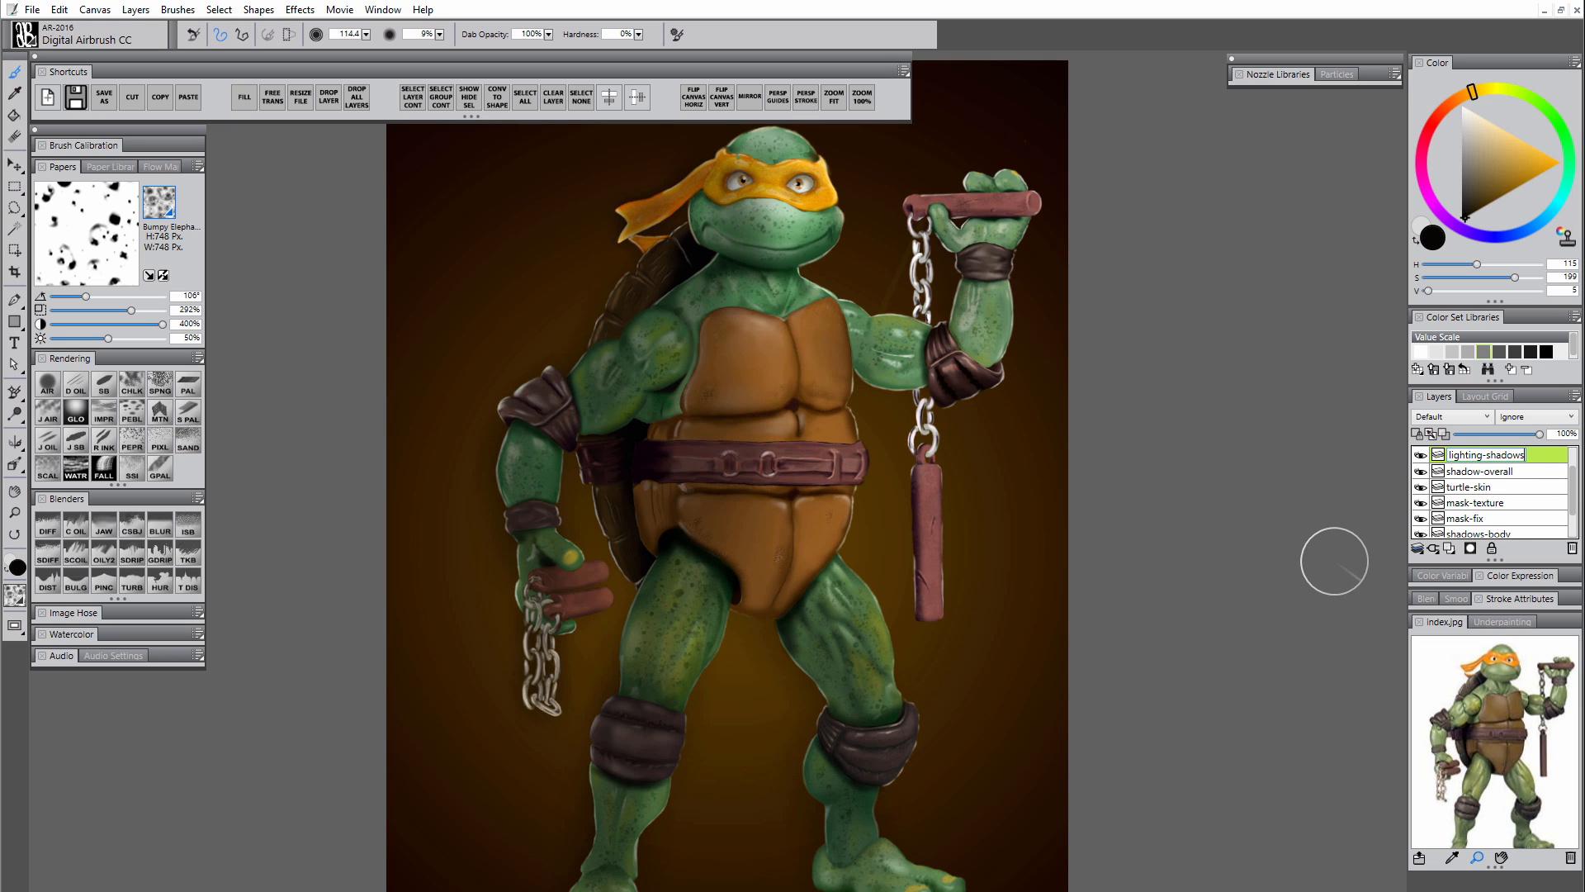
{"action": "key", "text": "Return"}
{"action": "left_click", "coordinate": [14, 513]}
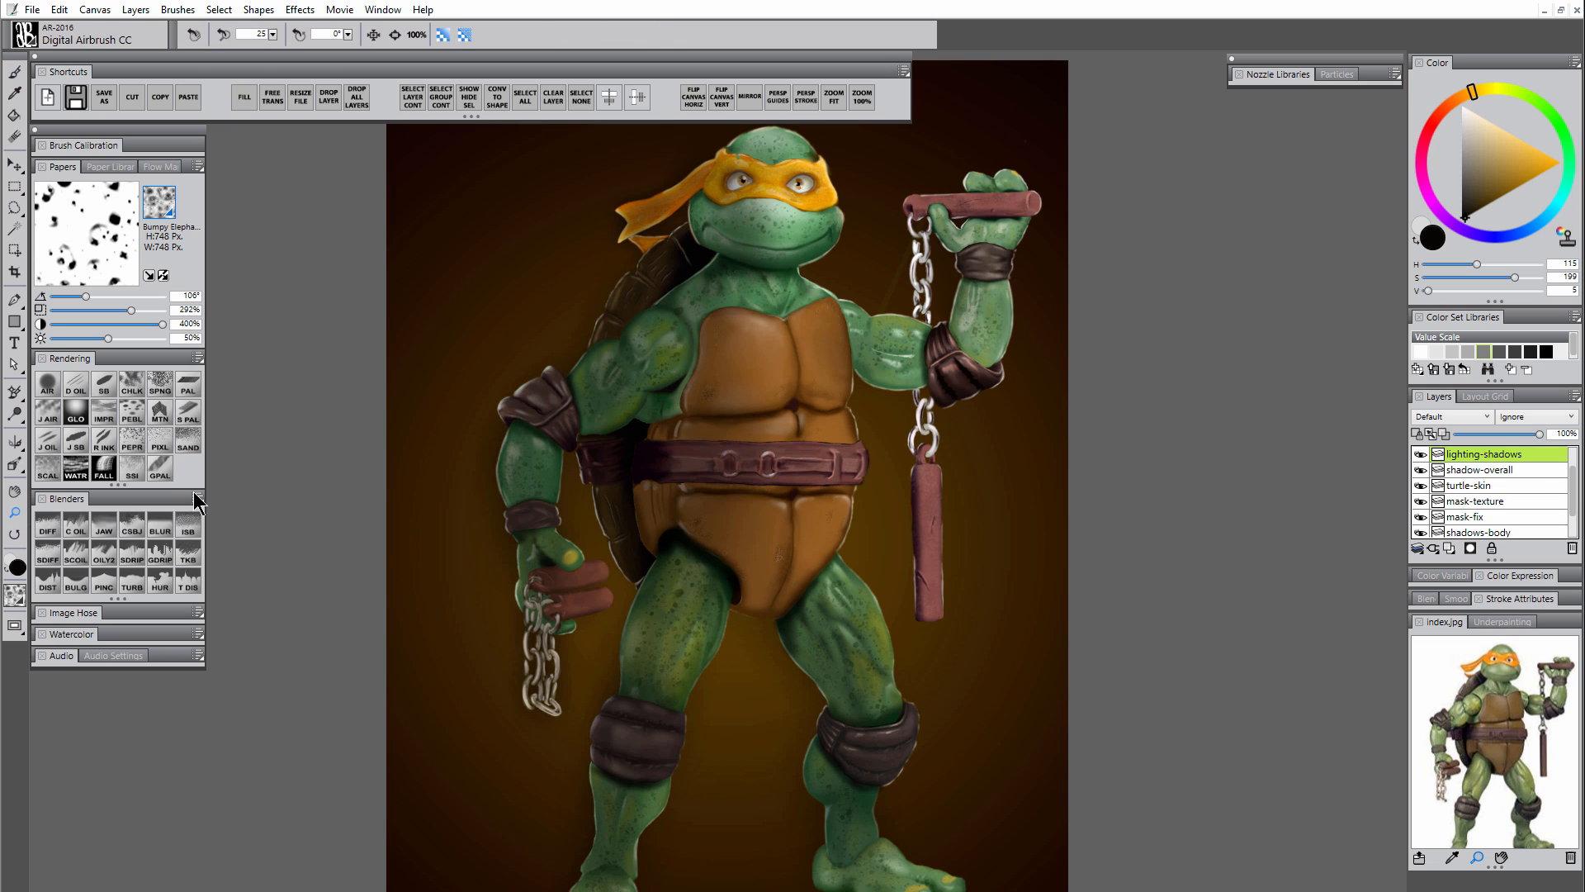
{"action": "left_click", "coordinate": [678, 547], "text": "alt"}
{"action": "left_click", "coordinate": [1451, 417]}
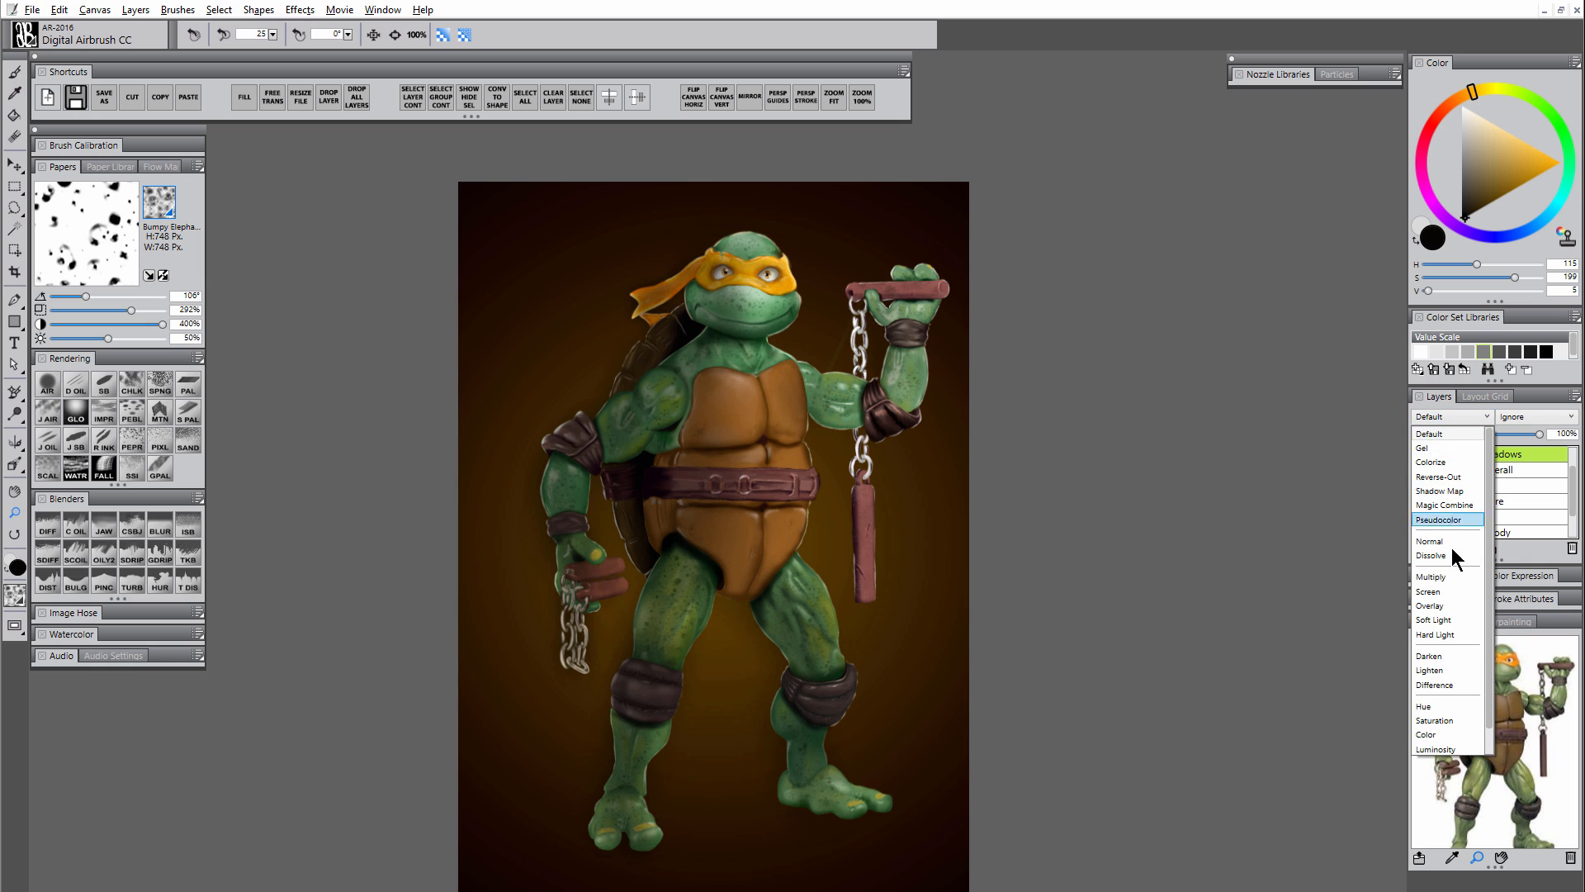
{"action": "left_click", "coordinate": [1445, 591]}
- Airbrush large dark shadows at size 551.3 over the lowered arm's side and the legs, and set the layer's opacity to 73%
{"action": "key", "text": "b"}
{"action": "mouse_move", "coordinate": [648, 275]}
{"action": "left_mouse_down"}
{"action": "mouse_move", "coordinate": [727, 330]}
{"action": "mouse_move", "coordinate": [743, 297]}
{"action": "left_mouse_up"}
{"action": "mouse_move", "coordinate": [594, 821]}
{"action": "left_mouse_down"}
{"action": "mouse_move", "coordinate": [933, 871]}
{"action": "mouse_move", "coordinate": [568, 705]}
{"action": "mouse_move", "coordinate": [483, 822]}
{"action": "mouse_move", "coordinate": [662, 718]}
{"action": "mouse_move", "coordinate": [860, 807]}
{"action": "mouse_move", "coordinate": [478, 850]}
{"action": "mouse_move", "coordinate": [628, 521]}
{"action": "left_mouse_up"}
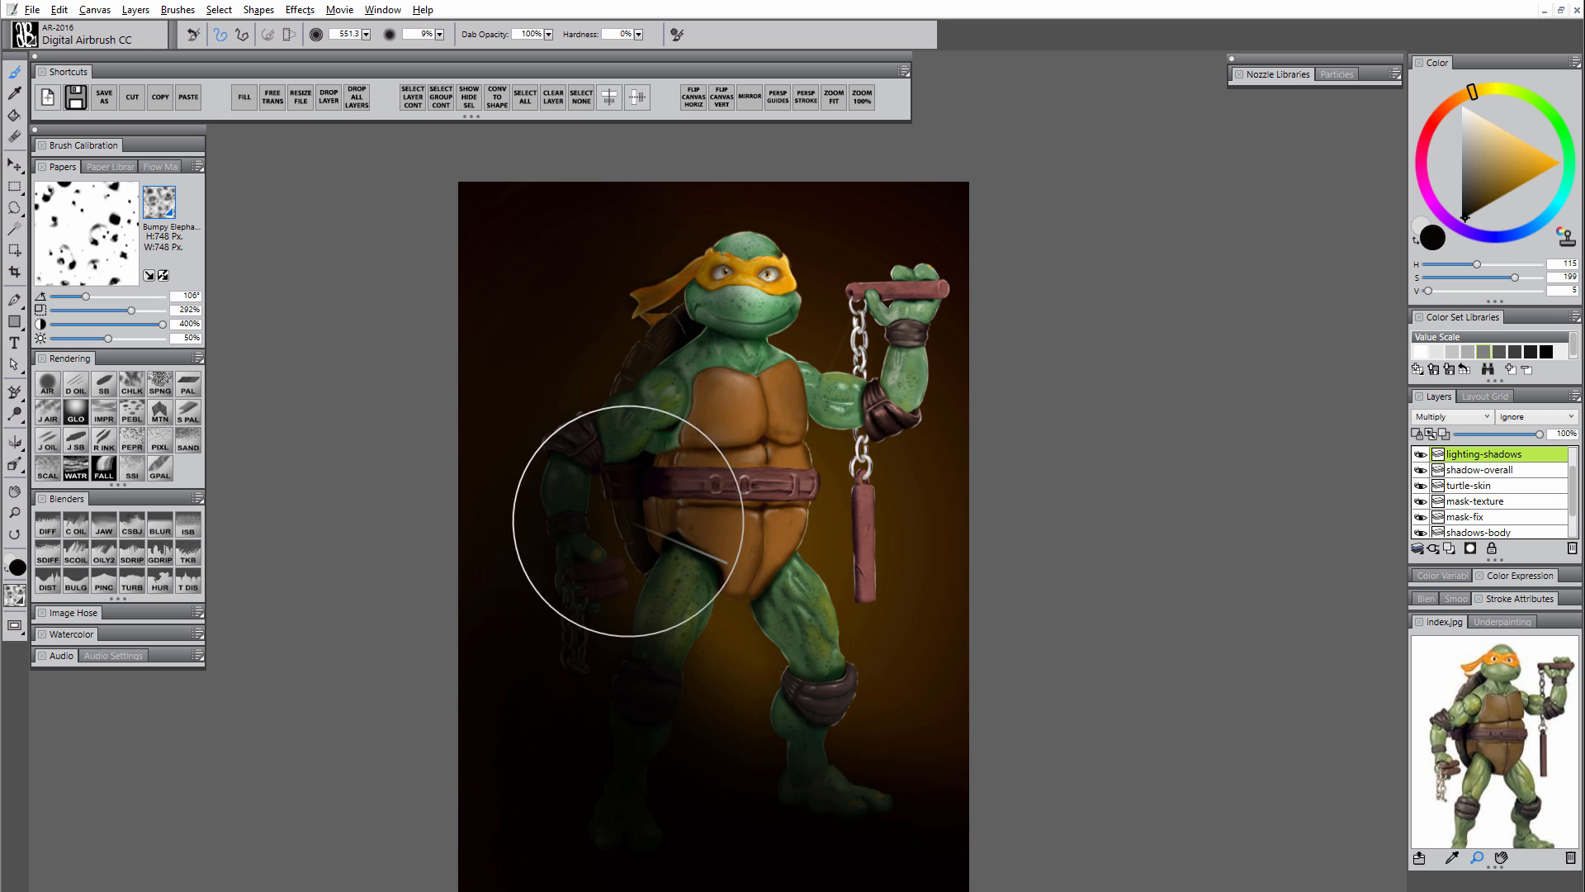
{"action": "left_click", "coordinate": [1513, 434]}
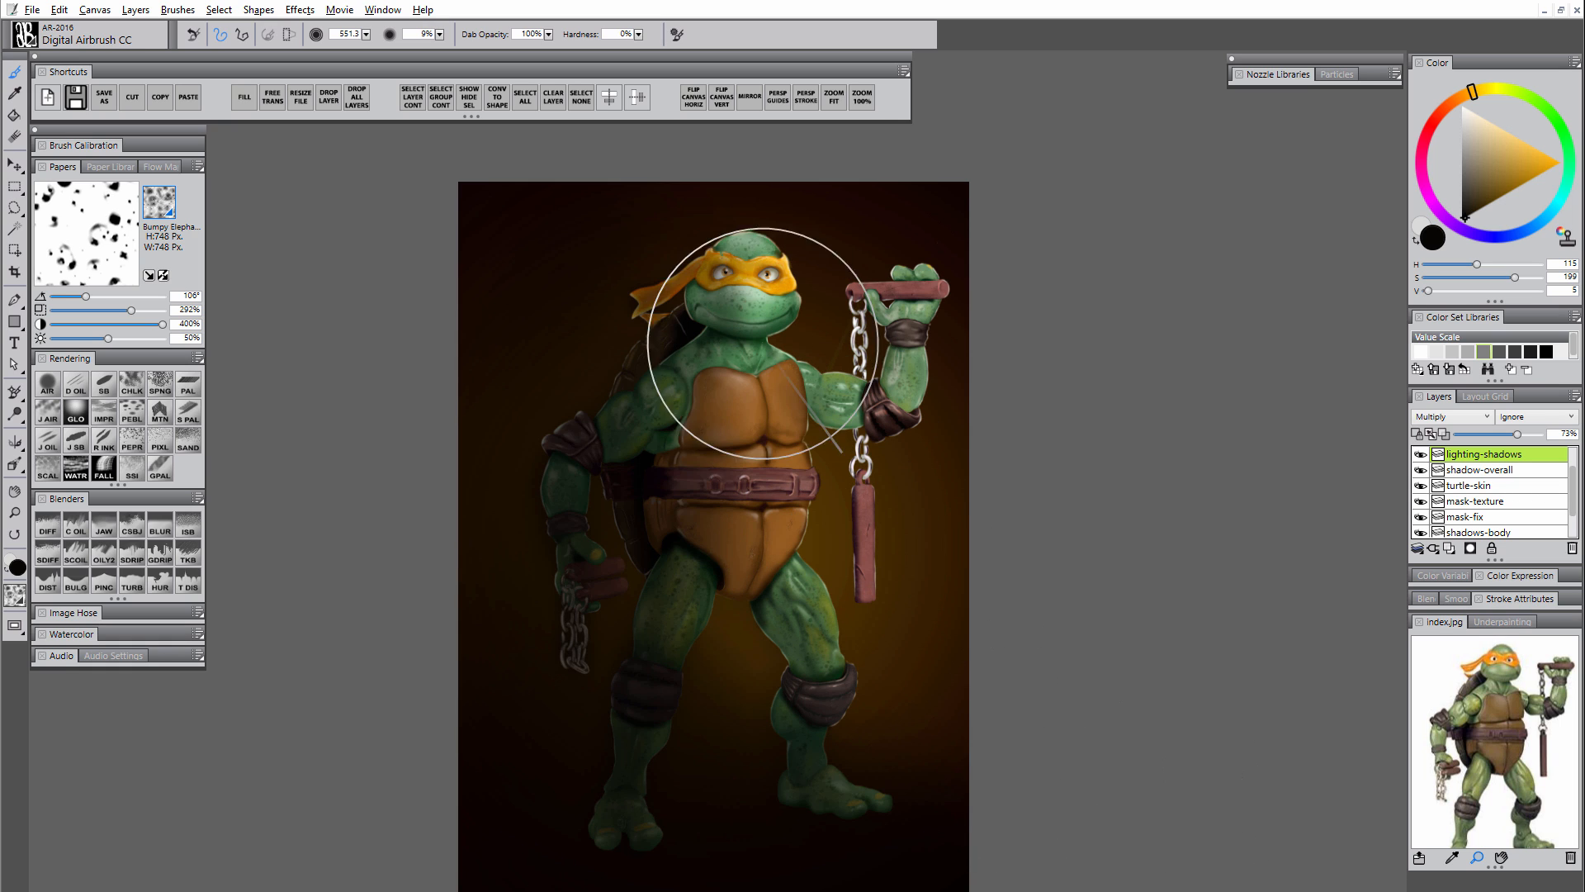
- Show the original artwork layer to compare it with the reworked painting, and hide it again
{"action": "key", "text": "m"}
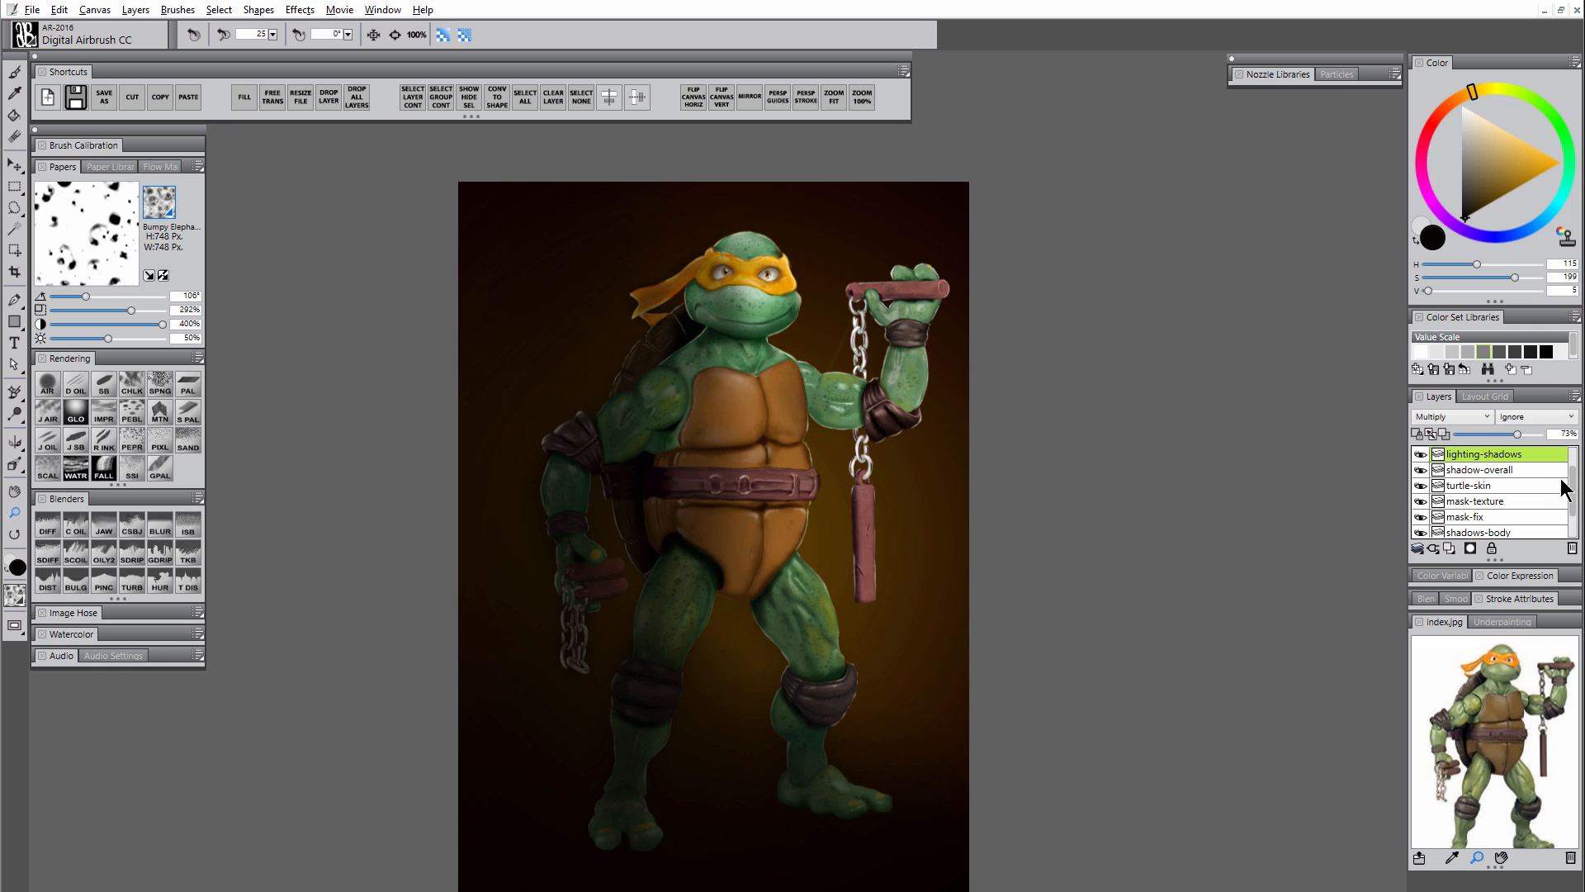
{"action": "left_click_drag", "start_coordinate": [1568, 484], "coordinate": [1577, 446]}
{"action": "left_click", "coordinate": [1421, 454]}
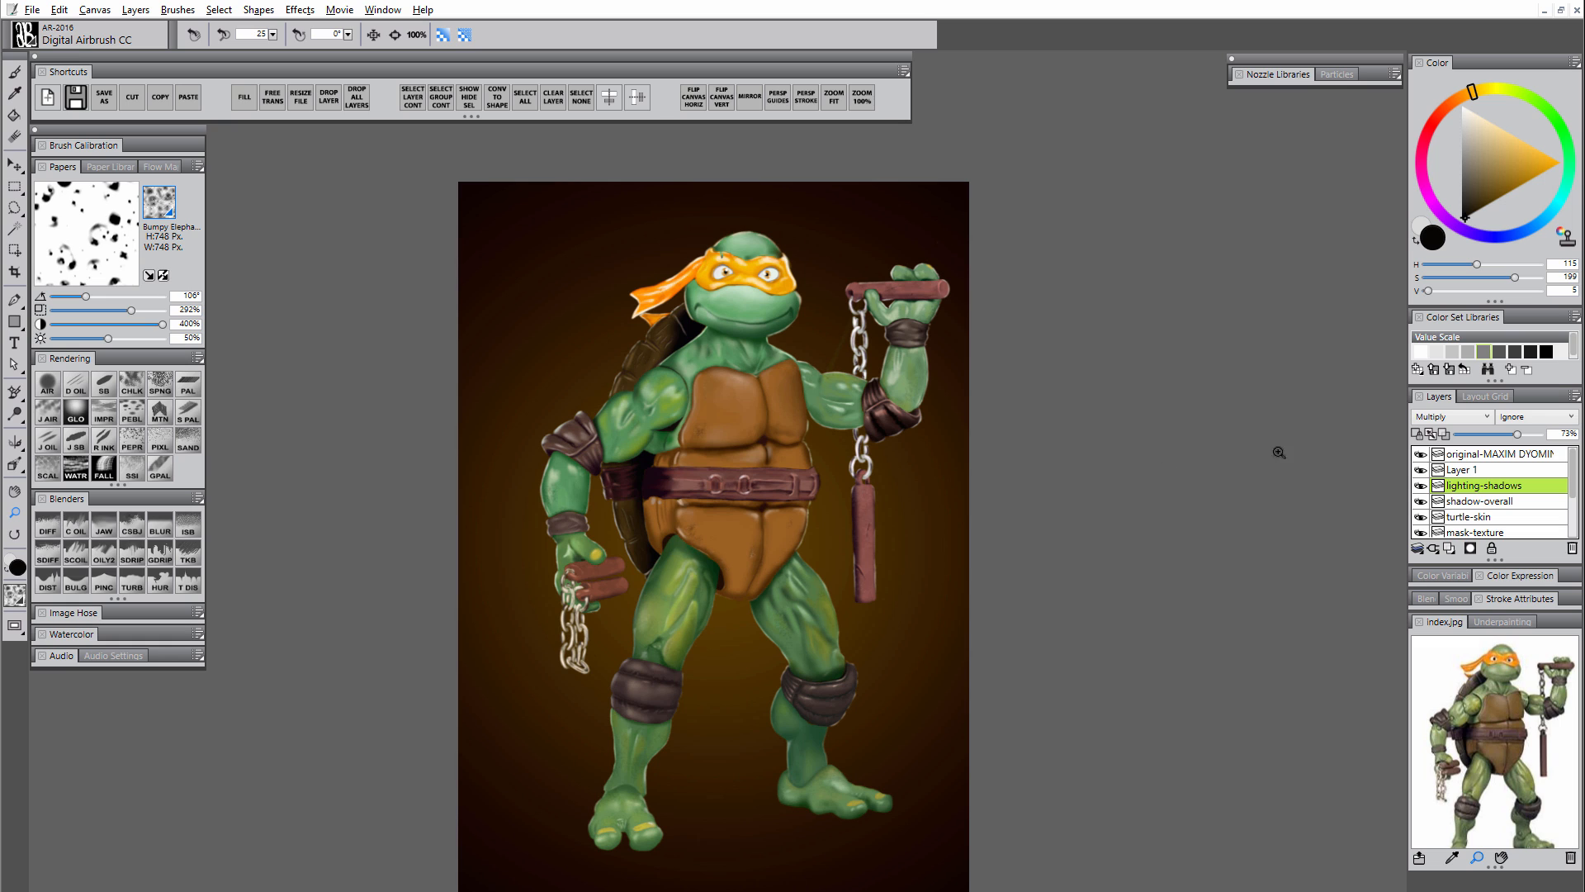
{"action": "left_click", "coordinate": [1421, 454]}
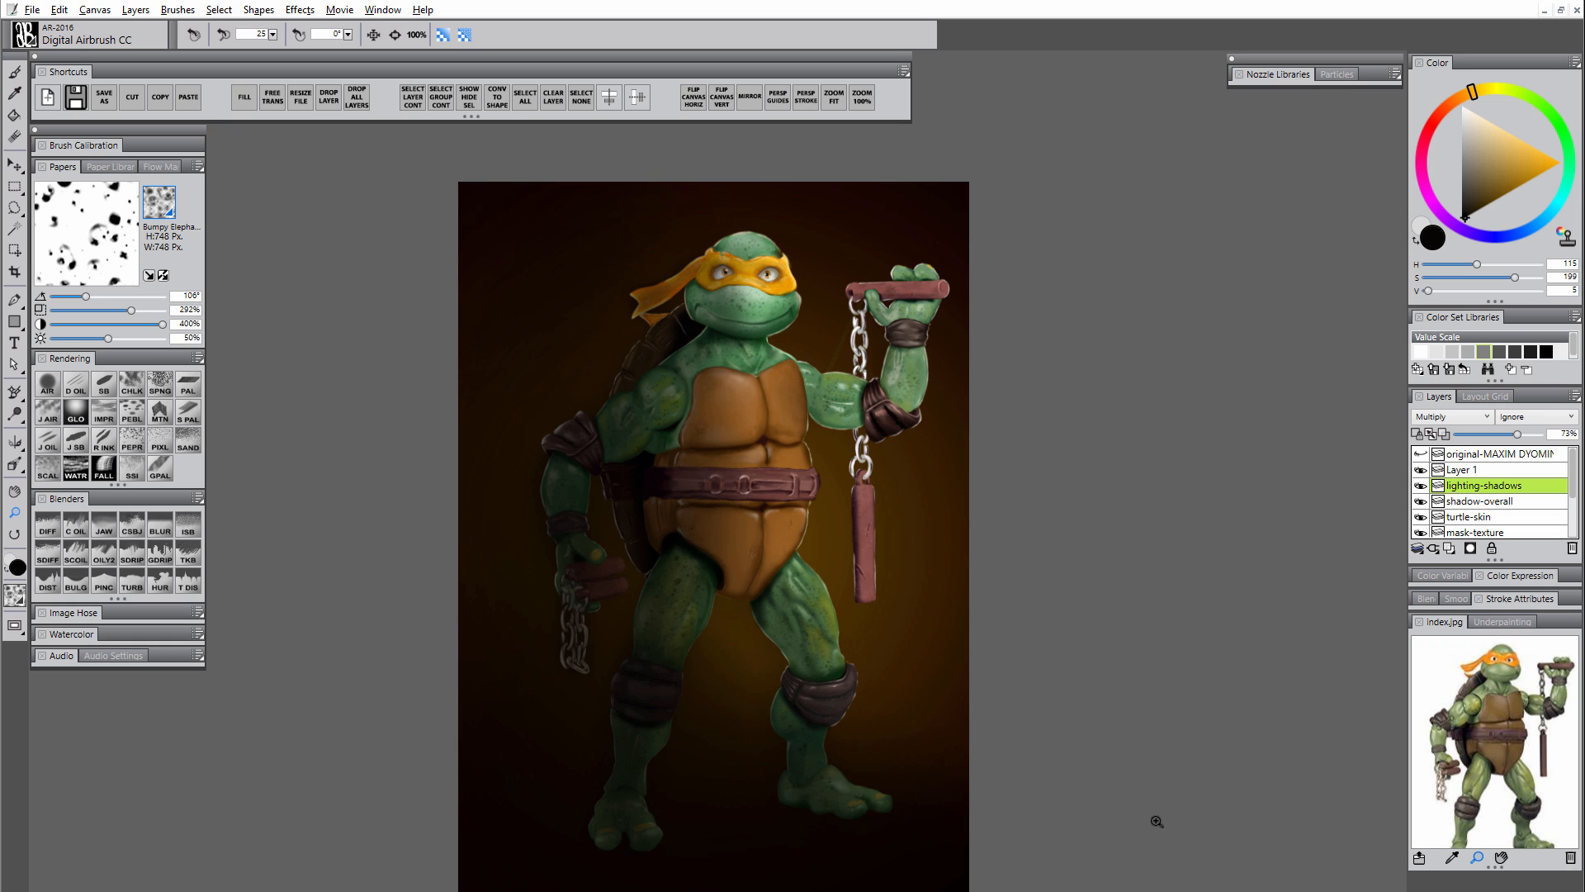
- Erase some of the lighting-shadows layer at size 118 over the shadowed shoulder, upper arm and leg
{"action": "left_click", "coordinate": [752, 543]}
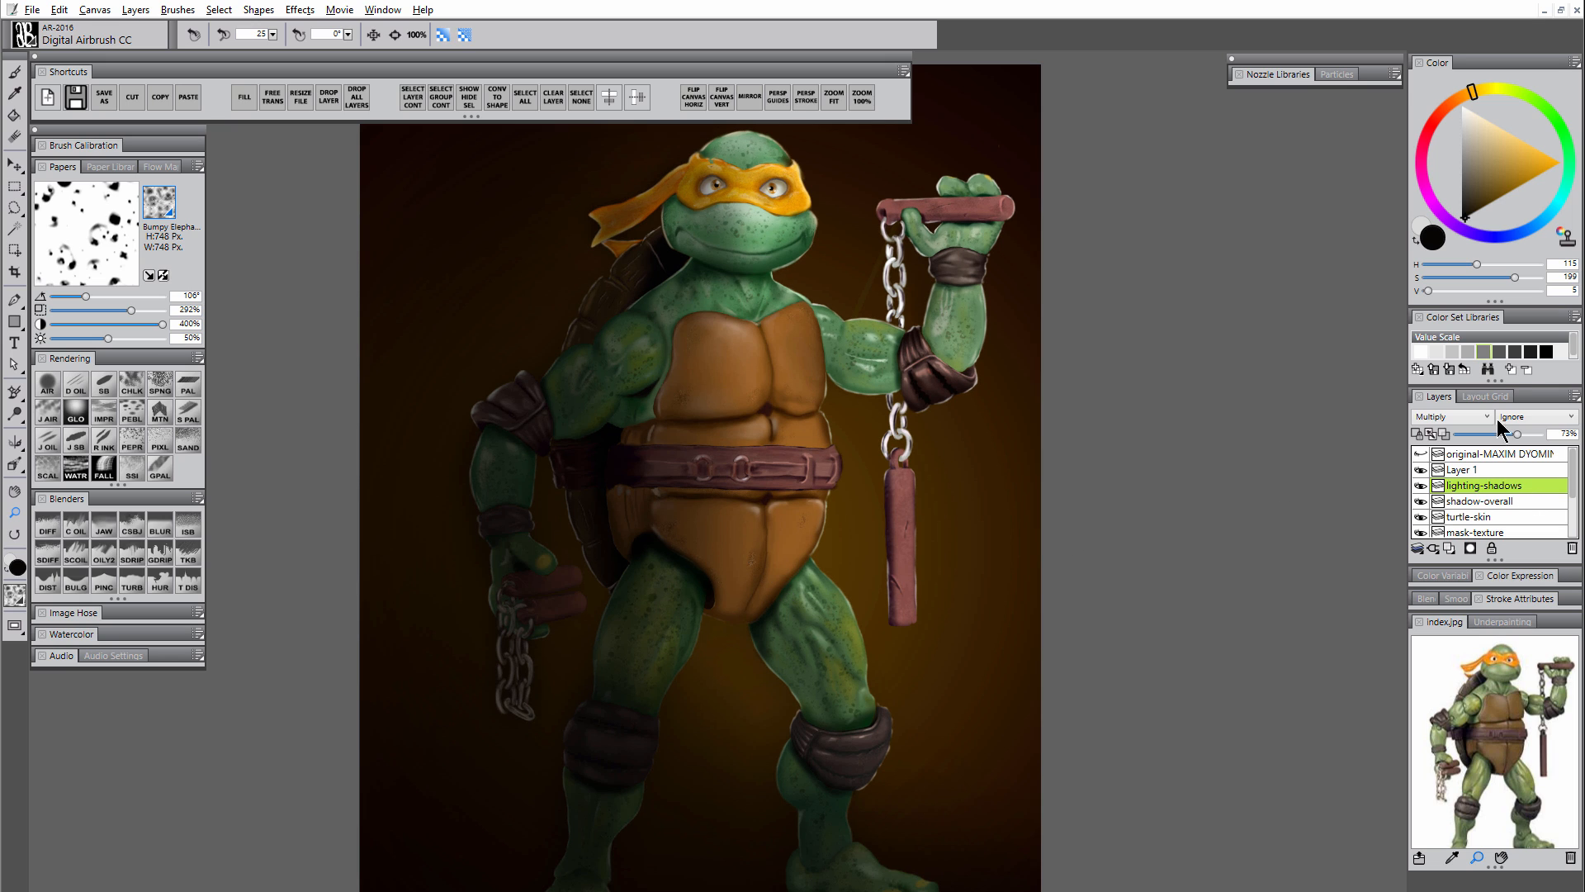
{"action": "key", "text": "n"}
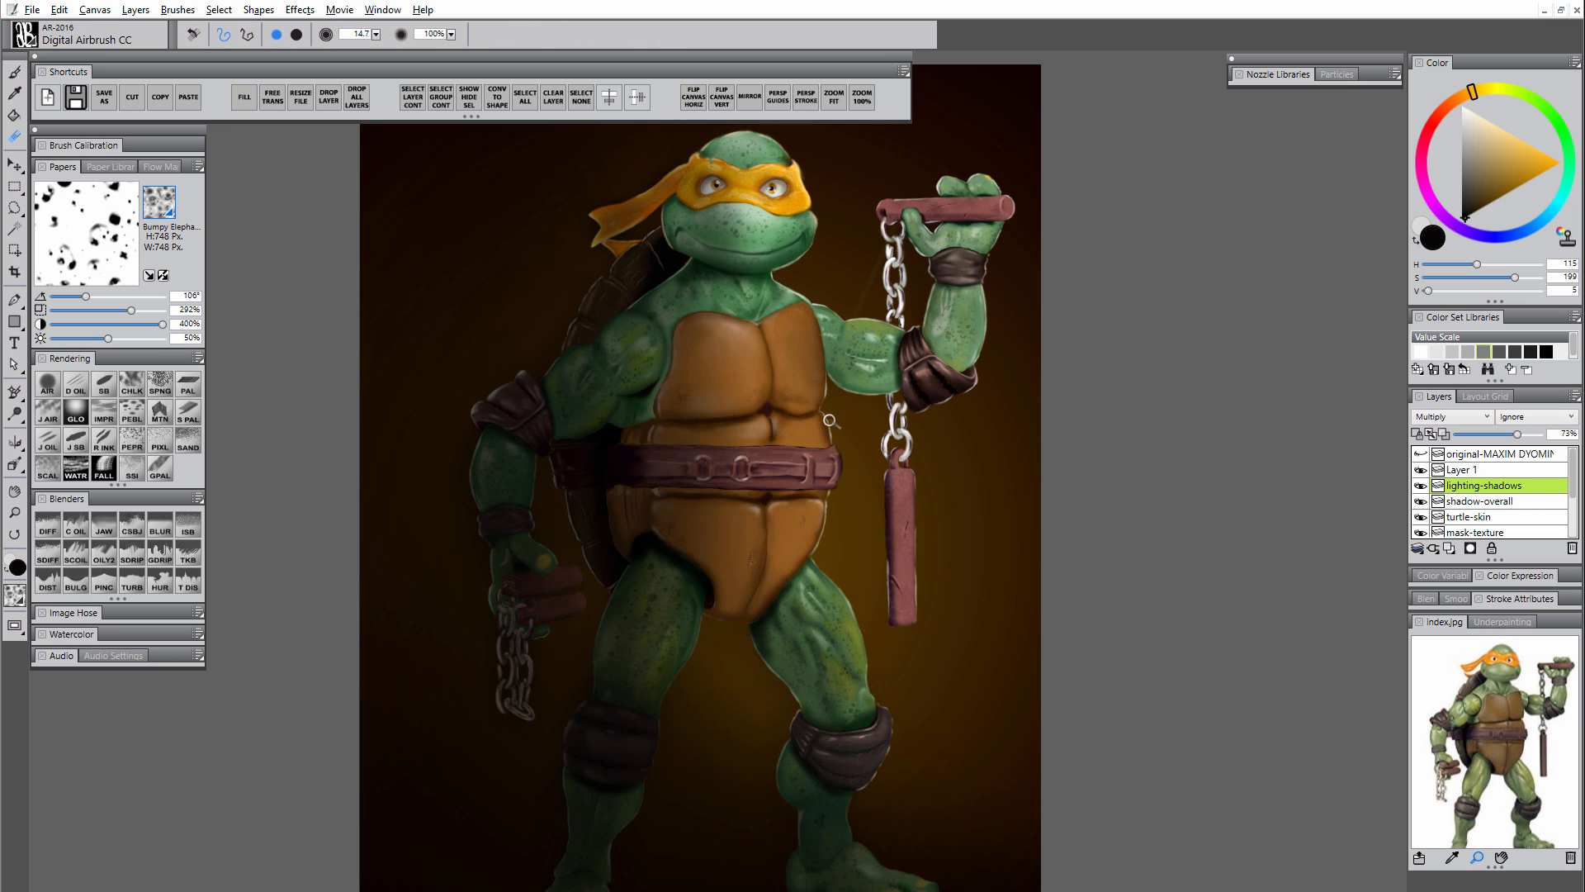
{"action": "key", "text": "]"}
{"action": "left_click_drag", "start_coordinate": [630, 351], "coordinate": [583, 396]}
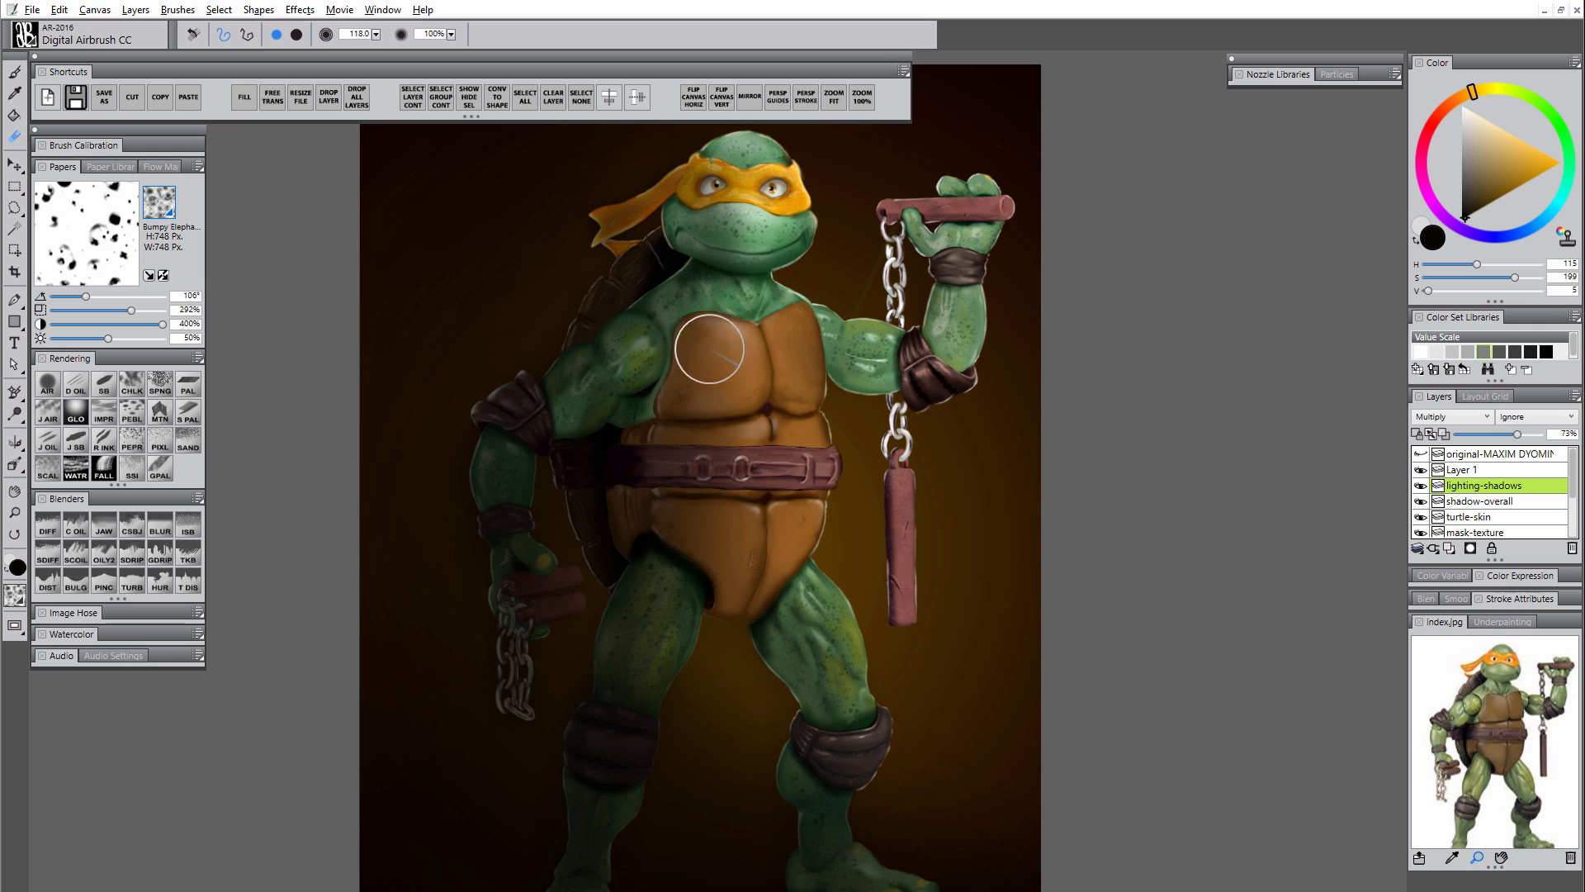
{"action": "mouse_move", "coordinate": [659, 640]}
{"action": "left_mouse_down"}
{"action": "mouse_move", "coordinate": [676, 622]}
{"action": "mouse_move", "coordinate": [596, 880]}
{"action": "mouse_move", "coordinate": [621, 890]}
{"action": "left_mouse_up"}
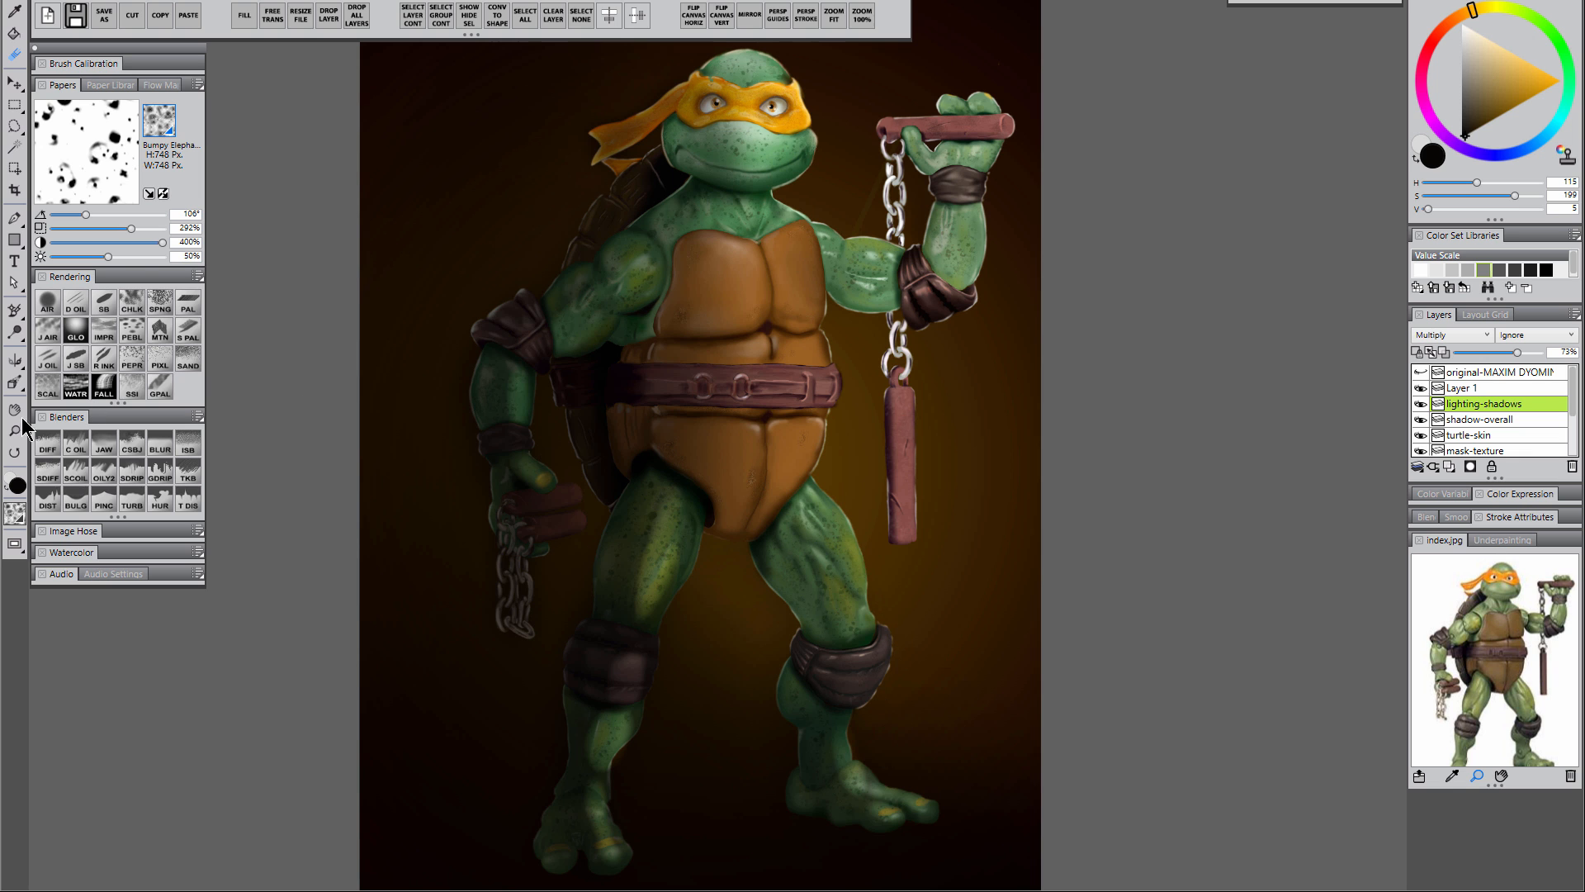
- Blend away the stray diagonal streak in the background beside the nunchuck chain, working on the Canvas layer
{"action": "left_click", "coordinate": [15, 430]}
{"action": "left_click", "coordinate": [867, 213]}
{"action": "left_click", "coordinate": [868, 213]}
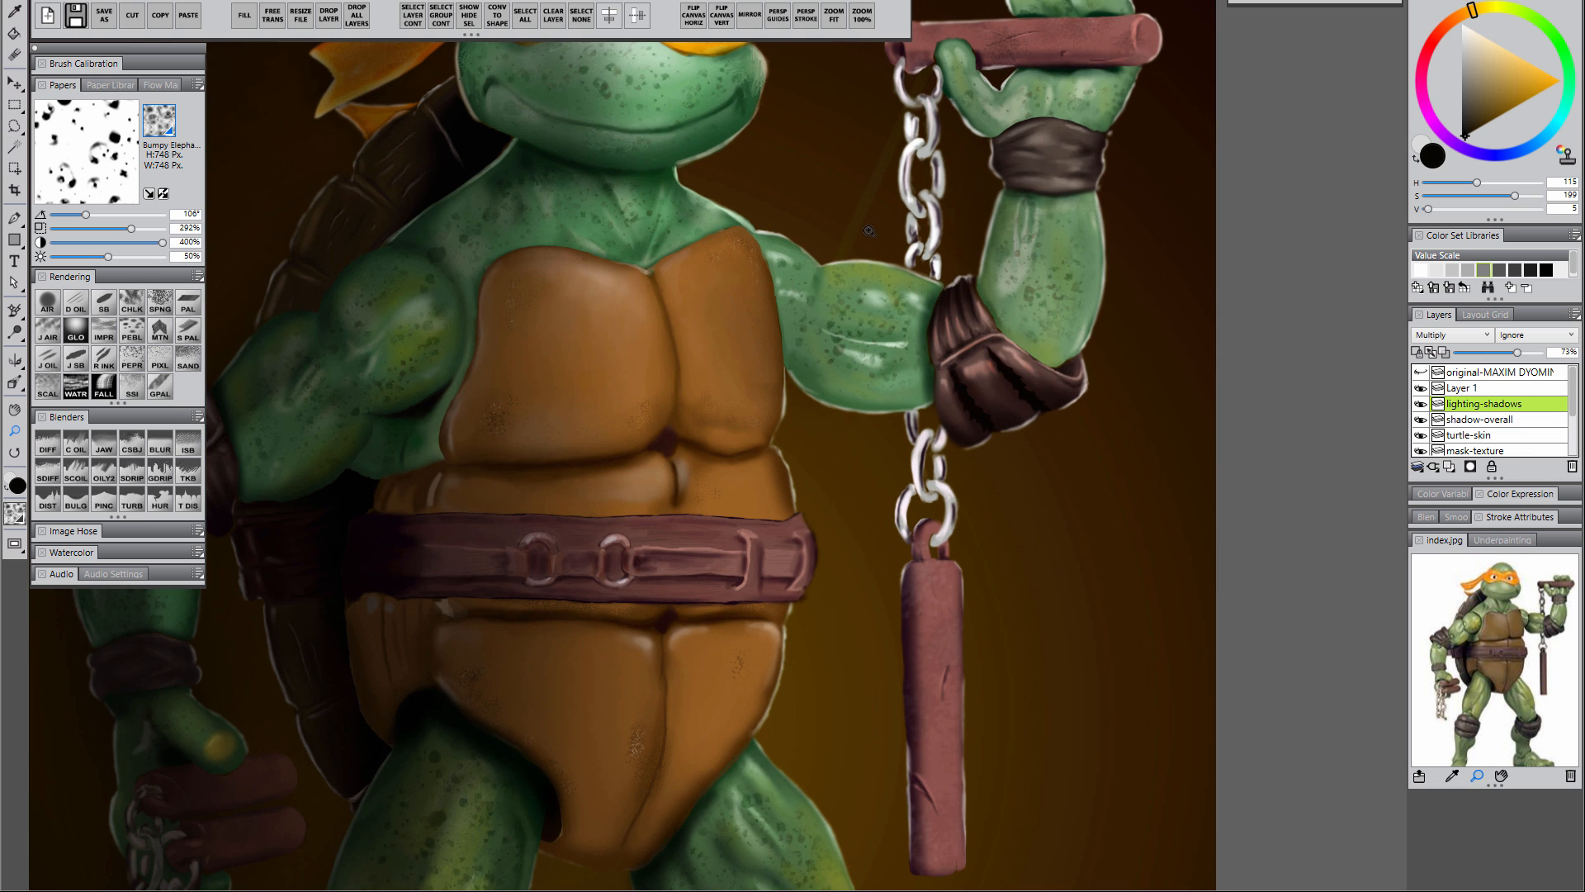
{"action": "left_click_drag", "start_coordinate": [872, 213], "coordinate": [813, 336]}
{"action": "left_click", "coordinate": [812, 336]}
{"action": "left_click", "coordinate": [813, 336]}
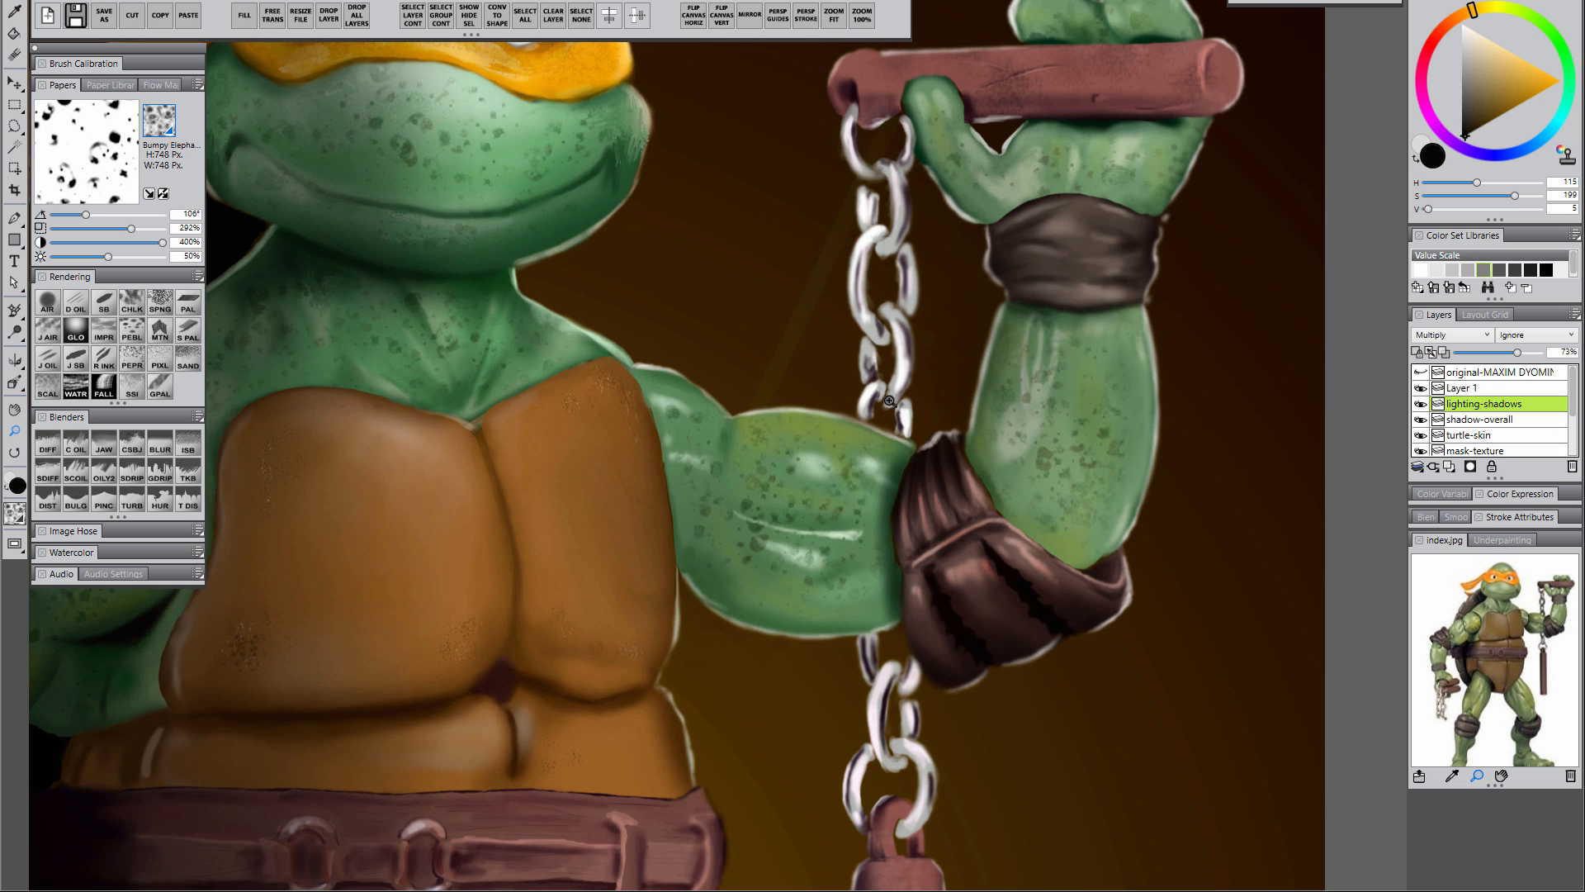
{"action": "left_click_drag", "start_coordinate": [1572, 413], "coordinate": [1566, 459]}
{"action": "left_click", "coordinate": [1474, 452]}
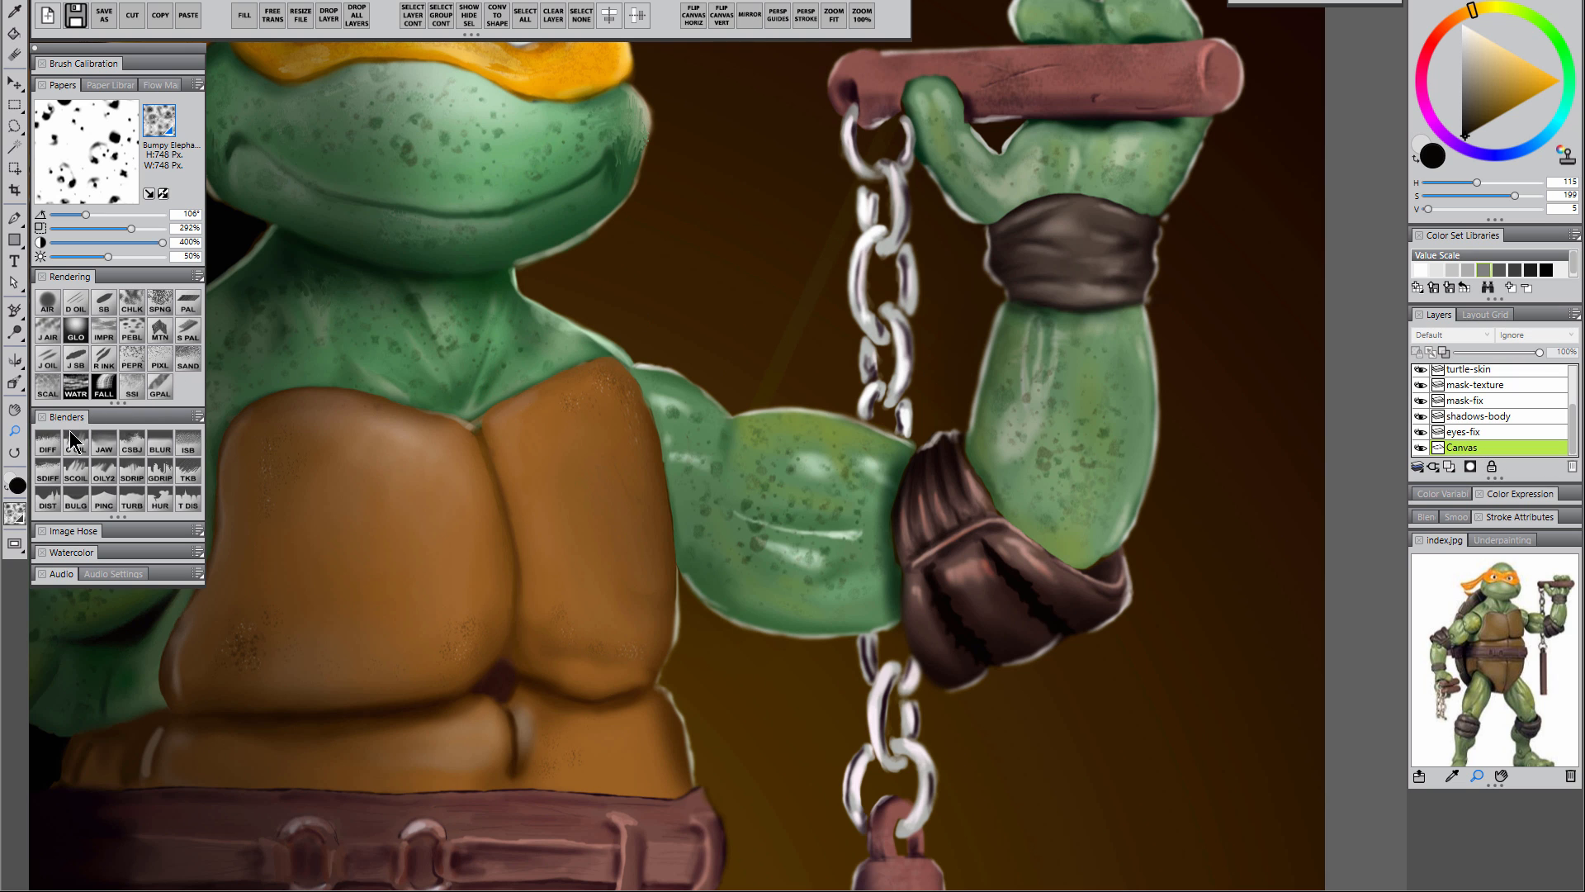
{"action": "left_click", "coordinate": [47, 442]}
{"action": "mouse_move", "coordinate": [844, 193]}
{"action": "left_mouse_down"}
{"action": "mouse_move", "coordinate": [781, 339]}
{"action": "mouse_move", "coordinate": [790, 359]}
{"action": "mouse_move", "coordinate": [782, 316]}
{"action": "mouse_move", "coordinate": [776, 372]}
{"action": "mouse_move", "coordinate": [753, 380]}
{"action": "mouse_move", "coordinate": [773, 382]}
{"action": "mouse_move", "coordinate": [757, 384]}
{"action": "mouse_move", "coordinate": [774, 376]}
{"action": "mouse_move", "coordinate": [771, 329]}
{"action": "mouse_move", "coordinate": [778, 359]}
{"action": "mouse_move", "coordinate": [812, 279]}
{"action": "mouse_move", "coordinate": [776, 377]}
{"action": "mouse_move", "coordinate": [804, 276]}
{"action": "left_mouse_up"}
{"action": "mouse_move", "coordinate": [832, 223]}
{"action": "left_mouse_down"}
{"action": "mouse_move", "coordinate": [783, 360]}
{"action": "mouse_move", "coordinate": [752, 370]}
{"action": "mouse_move", "coordinate": [868, 356]}
{"action": "mouse_move", "coordinate": [1007, 533]}
{"action": "mouse_move", "coordinate": [935, 435]}
{"action": "mouse_move", "coordinate": [812, 328]}
{"action": "mouse_move", "coordinate": [784, 284]}
{"action": "left_mouse_up"}
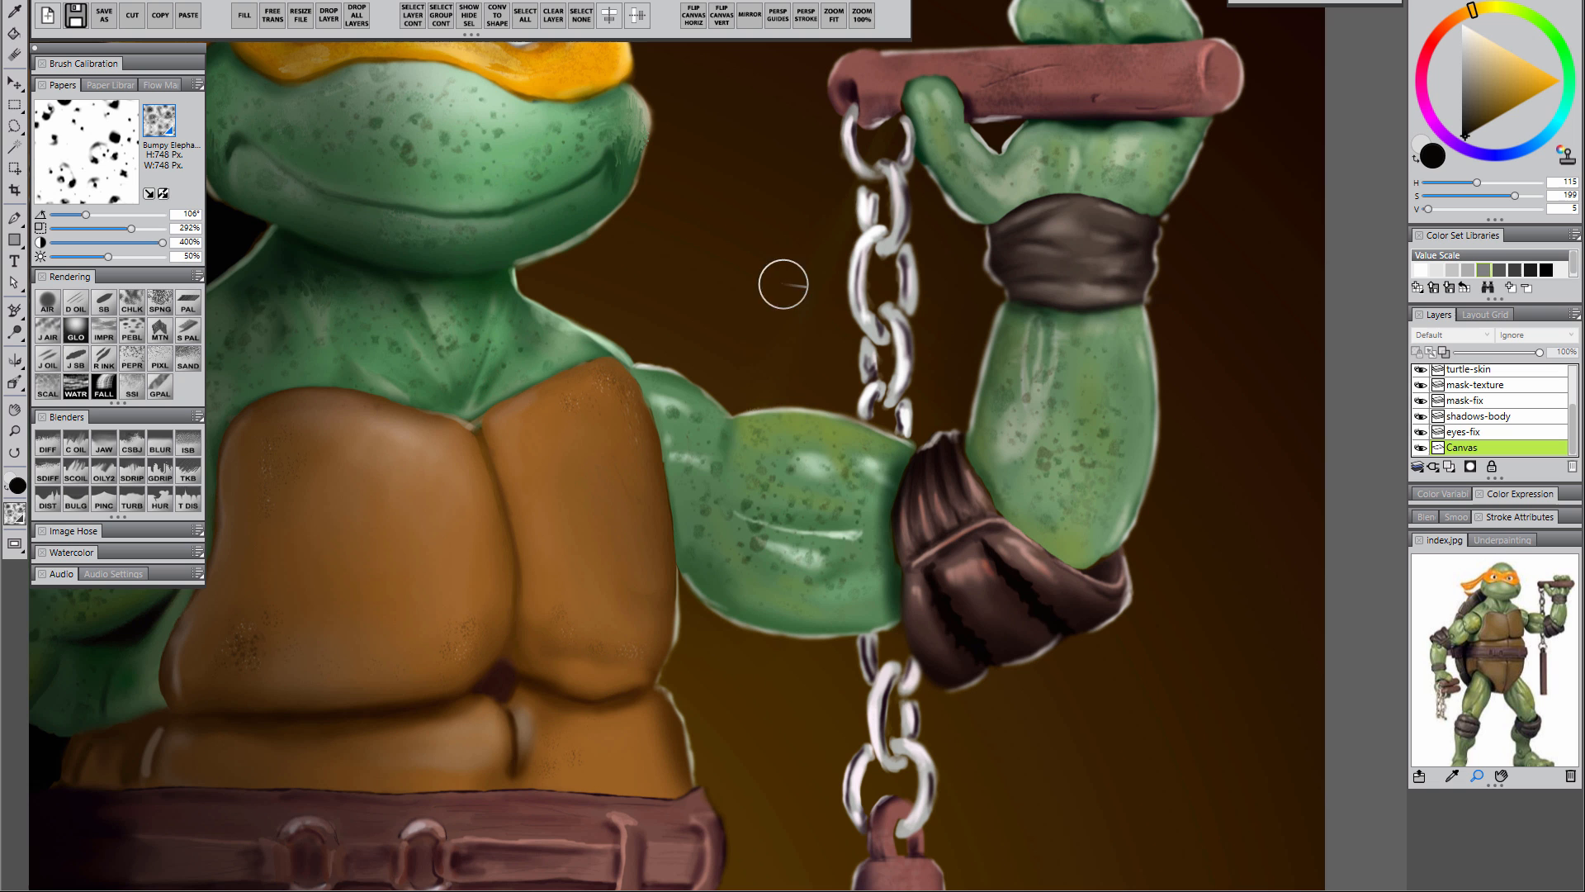
- Add a layer named tone above lighting-shadows and set its blending to Overlay
{"action": "left_click", "coordinate": [651, 445], "text": "alt"}
{"action": "left_click", "coordinate": [650, 444], "text": "alt"}
{"action": "left_click", "coordinate": [651, 444], "text": "alt"}
{"action": "left_click", "coordinate": [651, 444], "text": "alt"}
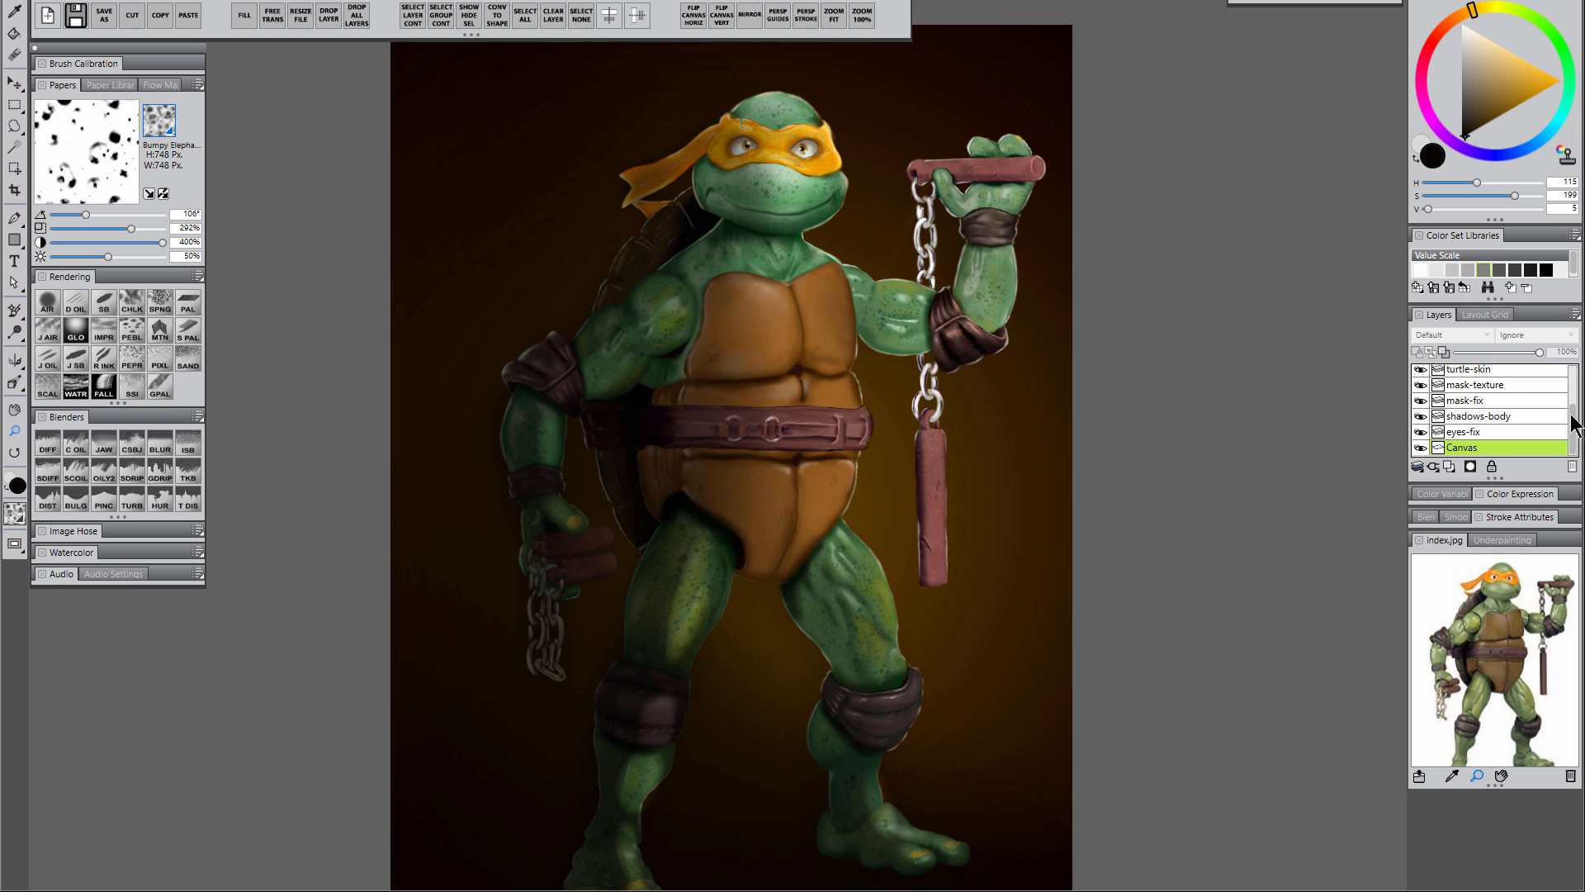
{"action": "left_click_drag", "start_coordinate": [1573, 423], "coordinate": [1573, 373]}
{"action": "left_click", "coordinate": [1479, 392]}
{"action": "left_click", "coordinate": [1477, 406]}
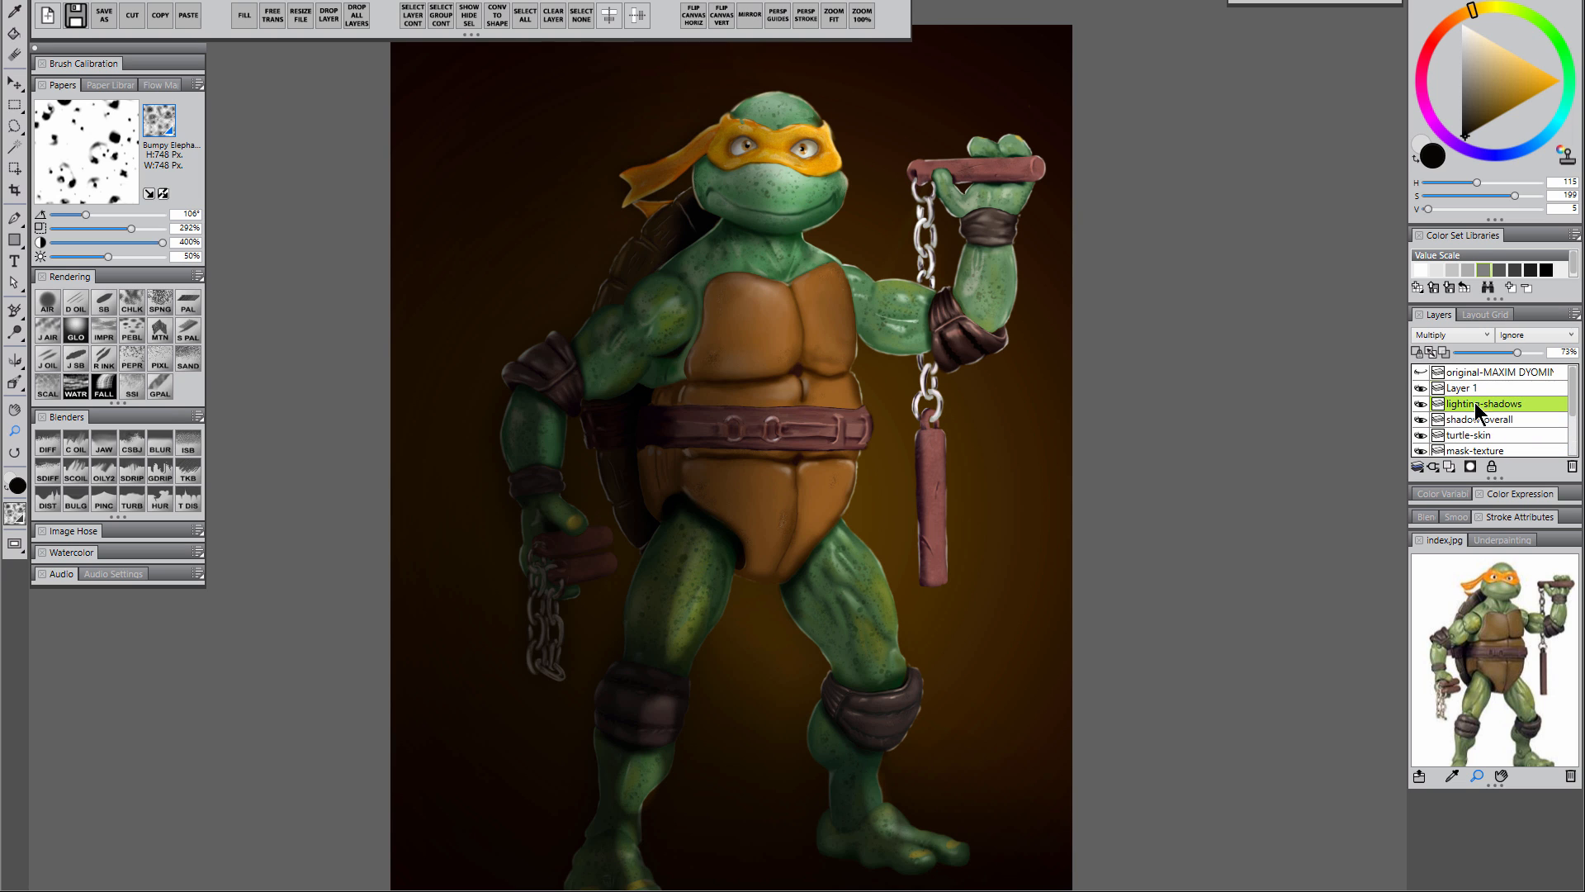
{"action": "left_click", "coordinate": [1450, 467]}
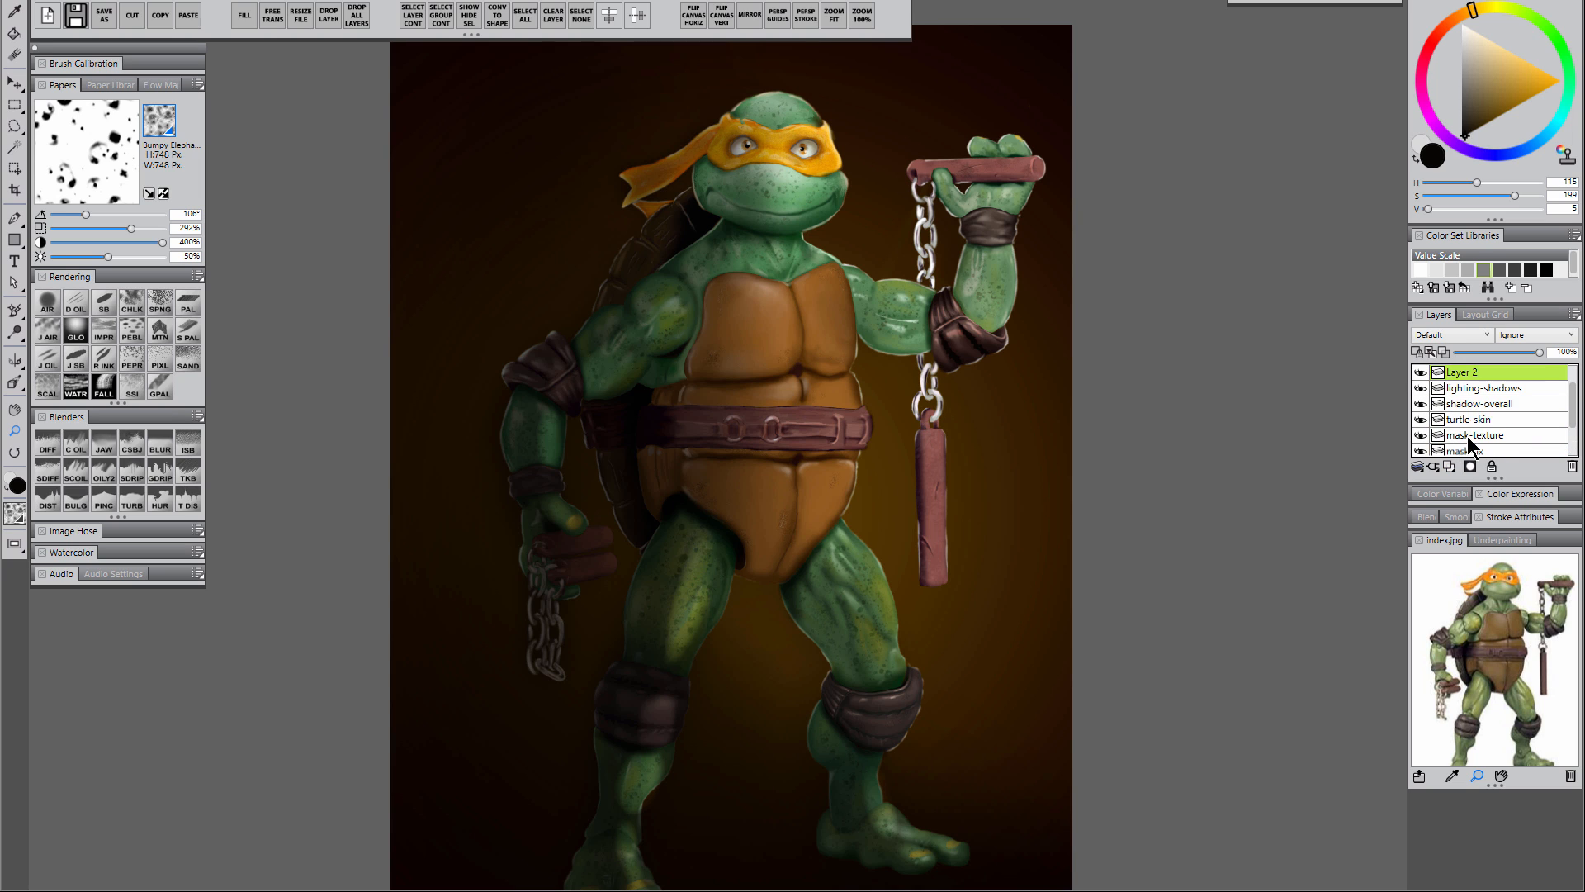
{"action": "double_click", "coordinate": [1470, 375]}
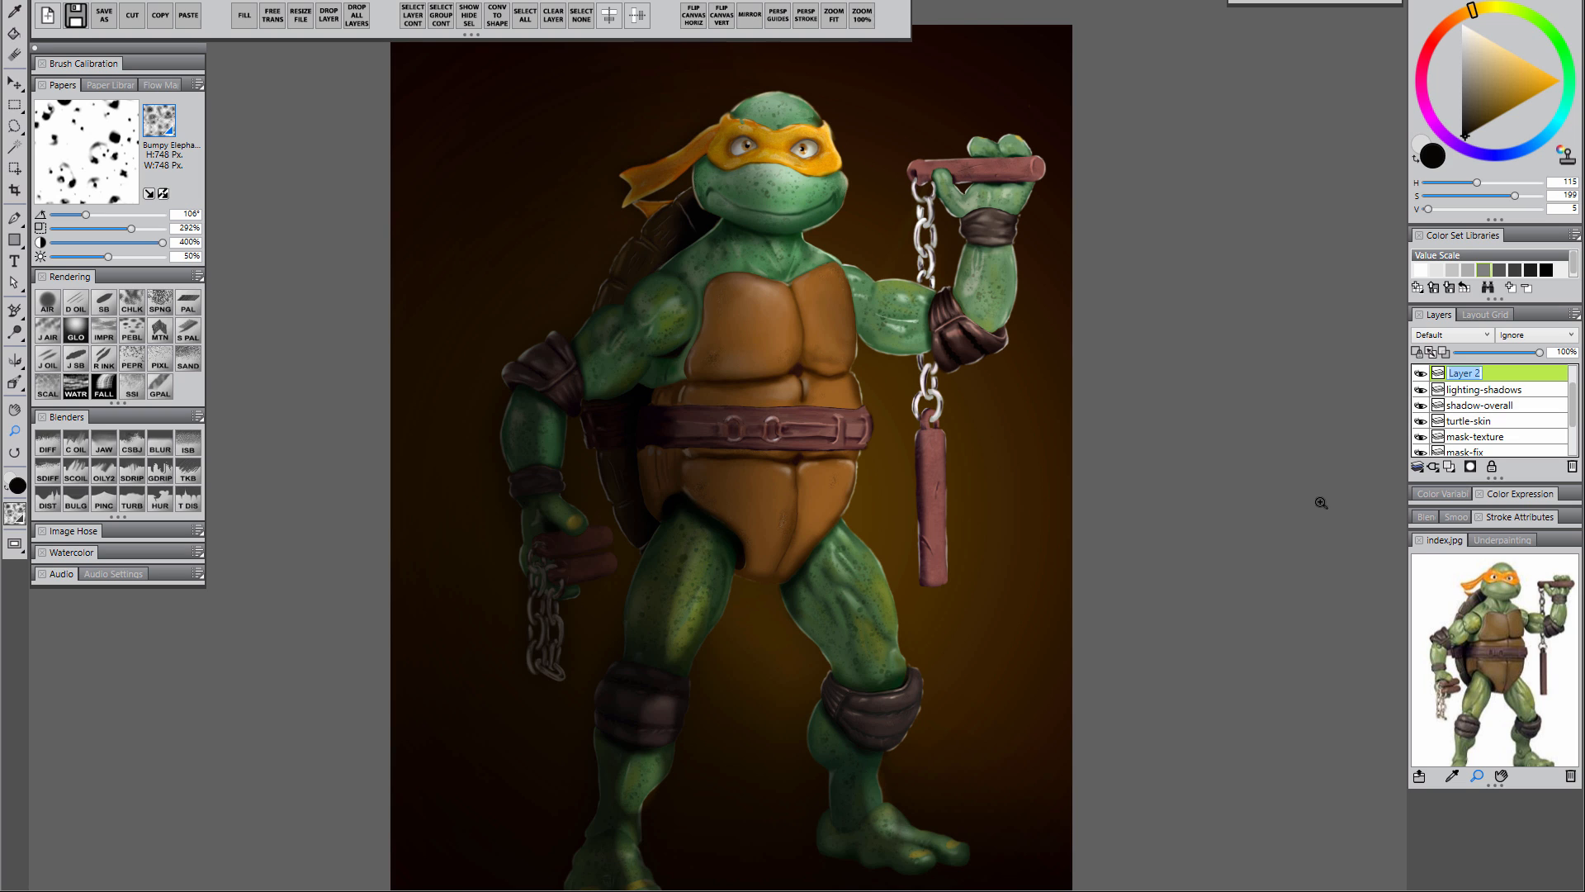
{"action": "type", "text": "tone"}
{"action": "key", "text": "Return"}
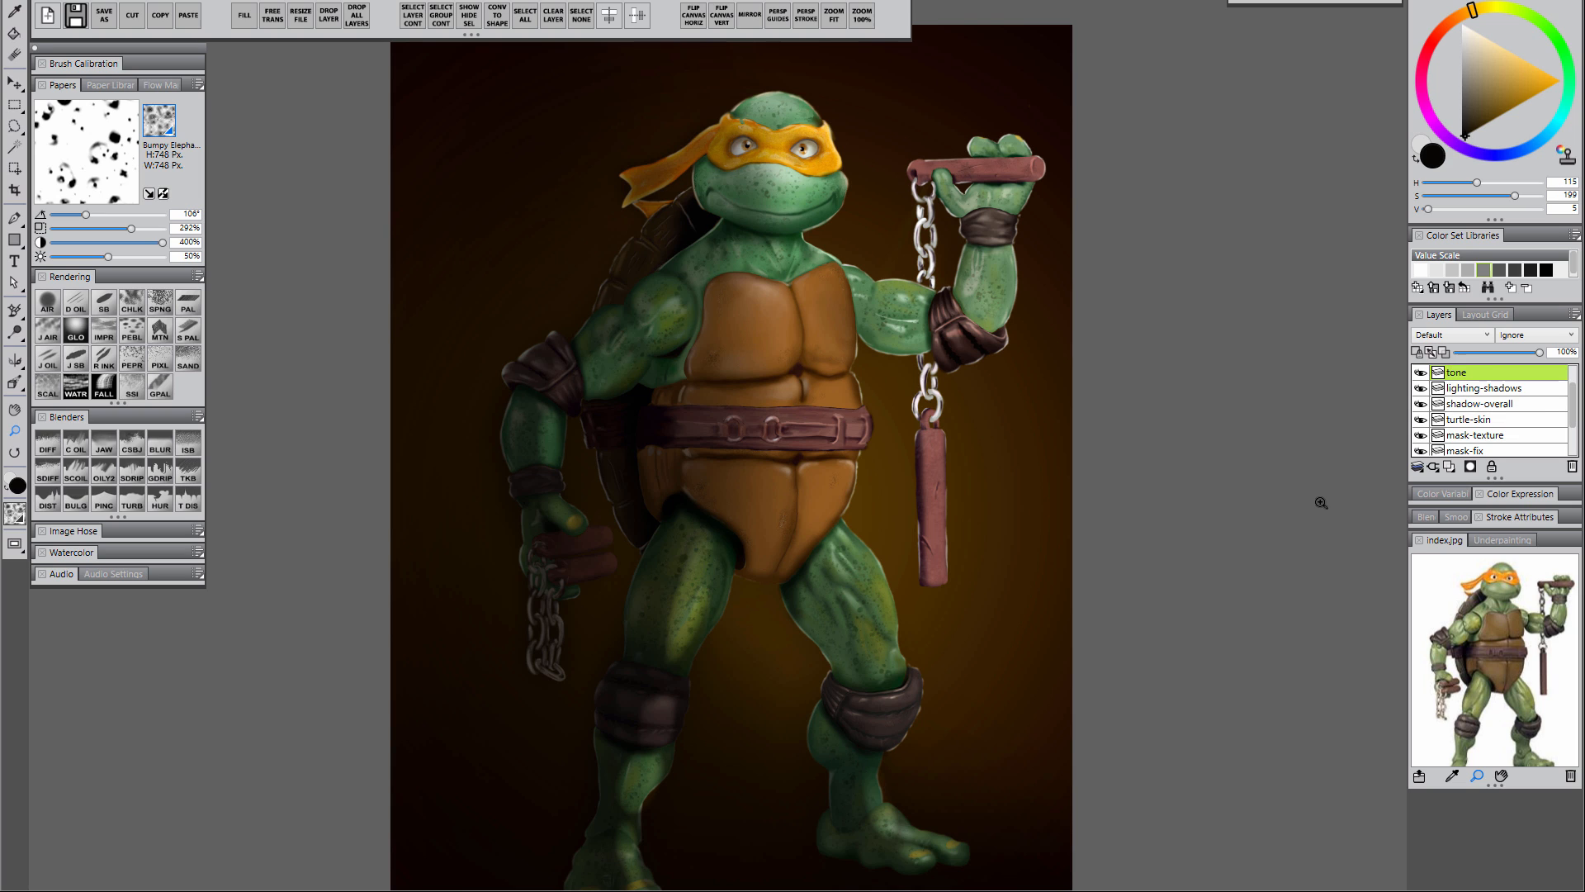
{"action": "left_click", "coordinate": [1445, 338]}
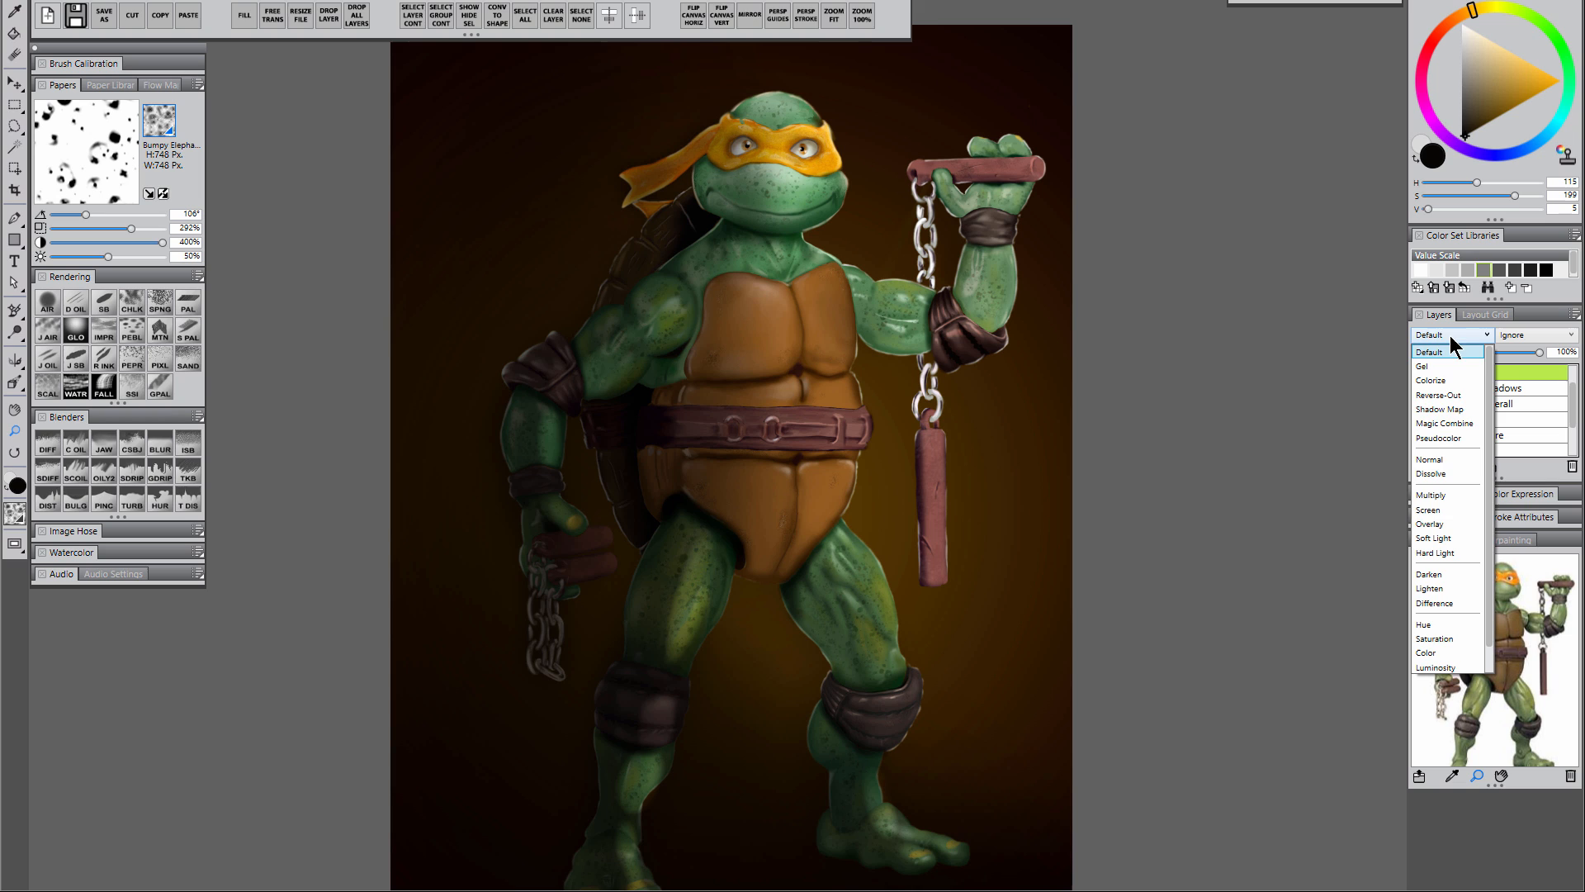
{"action": "left_click", "coordinate": [1446, 528]}
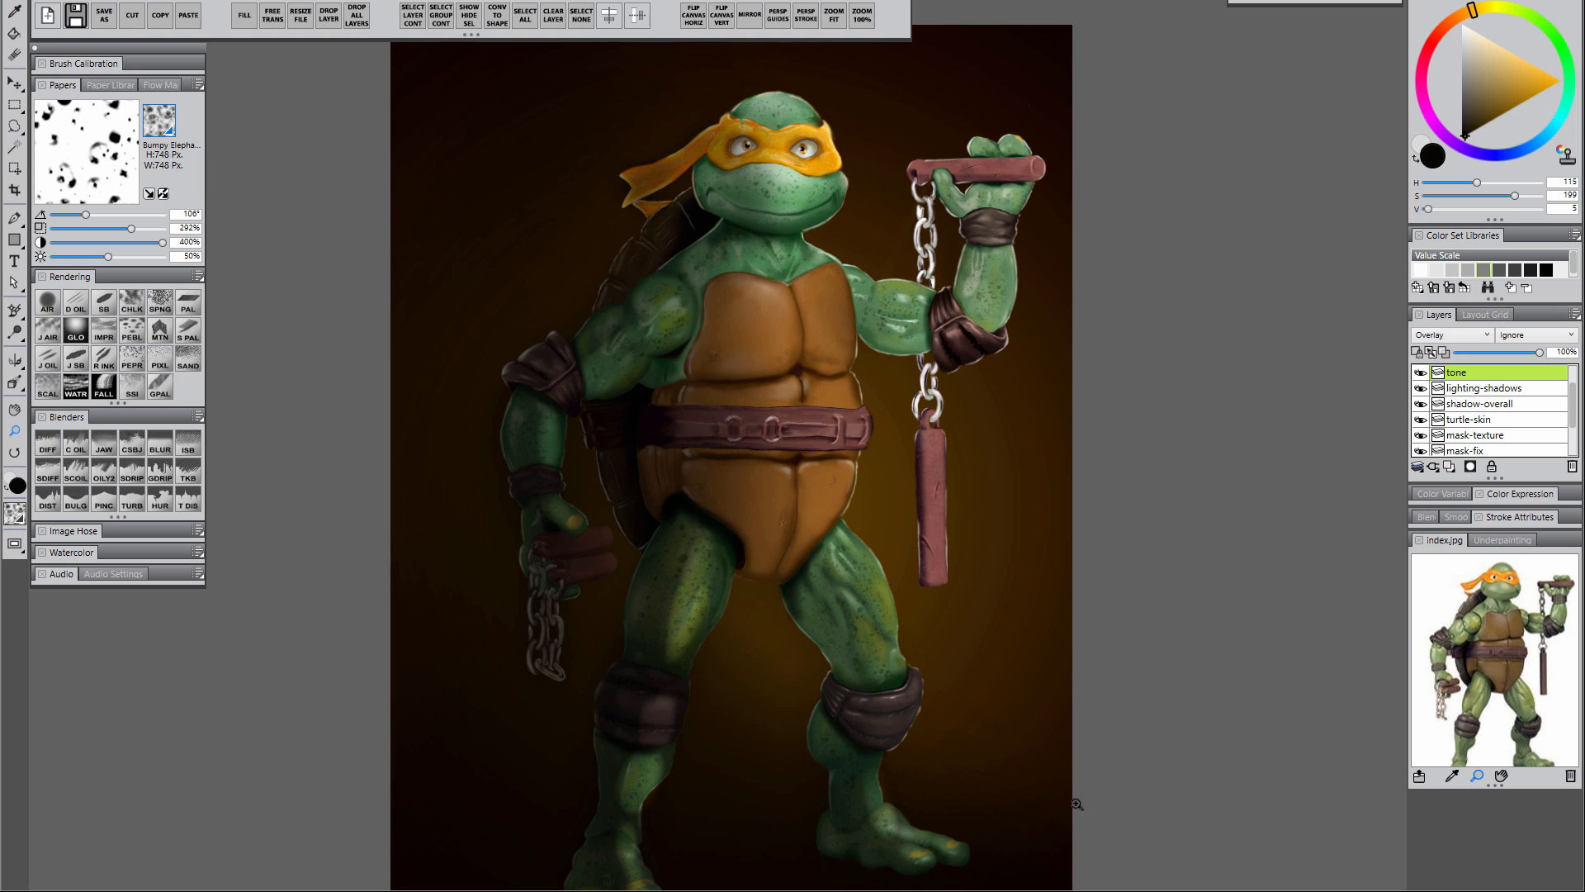
- Fill the tone layer with a bright magenta (H 43, S 192, V 129)
{"action": "left_click", "coordinate": [1426, 86]}
{"action": "left_click", "coordinate": [1431, 121]}
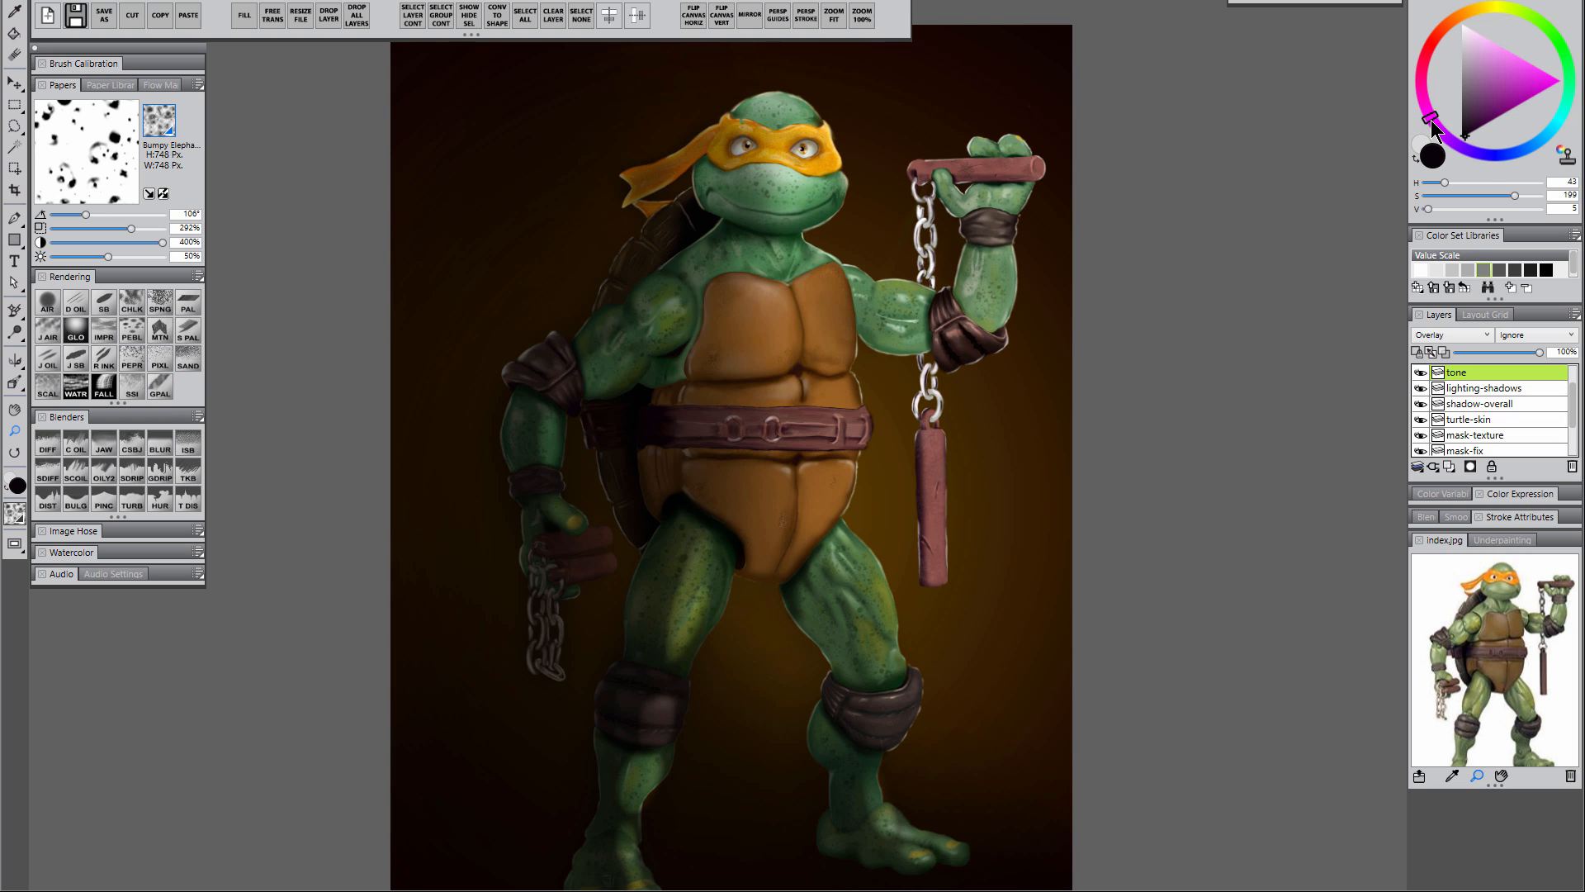
{"action": "left_click", "coordinate": [1536, 80]}
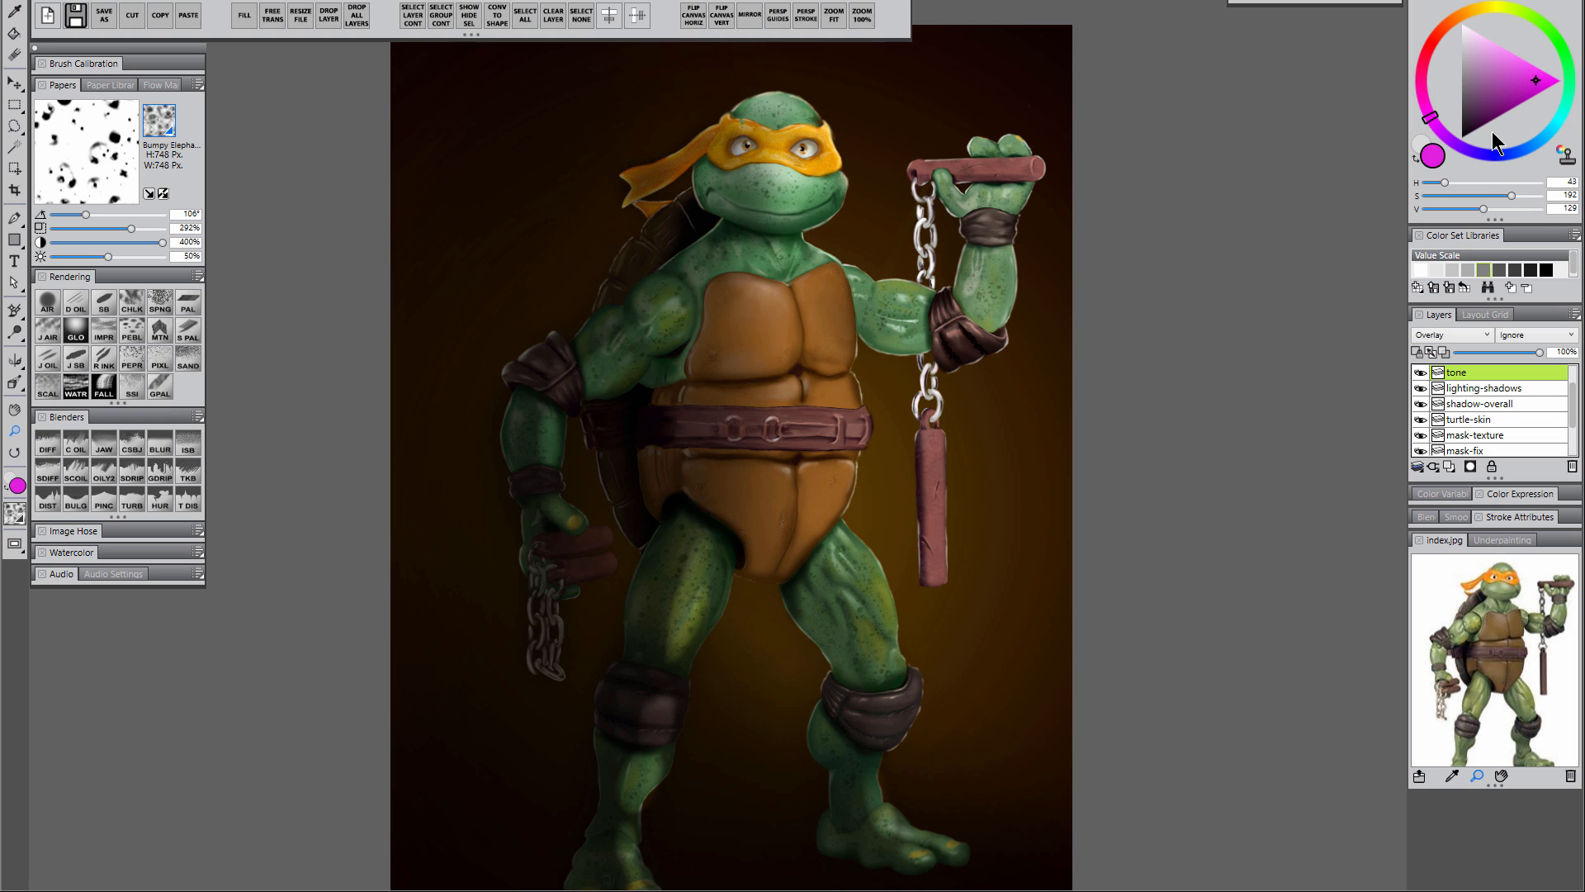
{"action": "left_click", "coordinate": [242, 16]}
{"action": "left_click", "coordinate": [822, 693]}
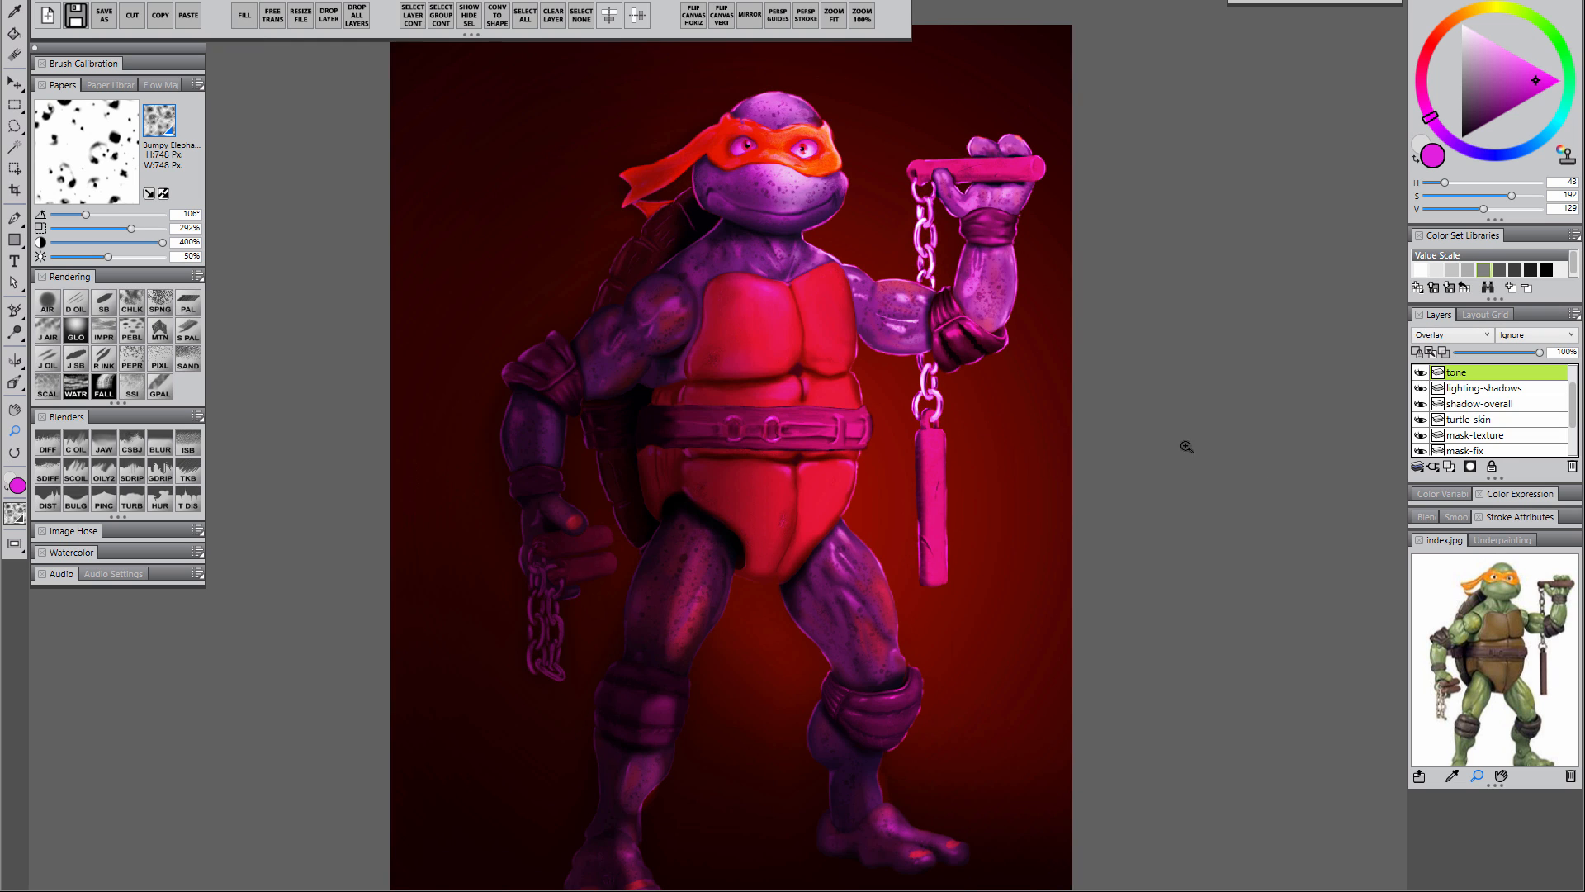
- Save the artwork as a new Photoshop file named tmnt-mike-critique2
{"action": "left_click", "coordinate": [105, 16]}
{"action": "left_click", "coordinate": [223, 347]}
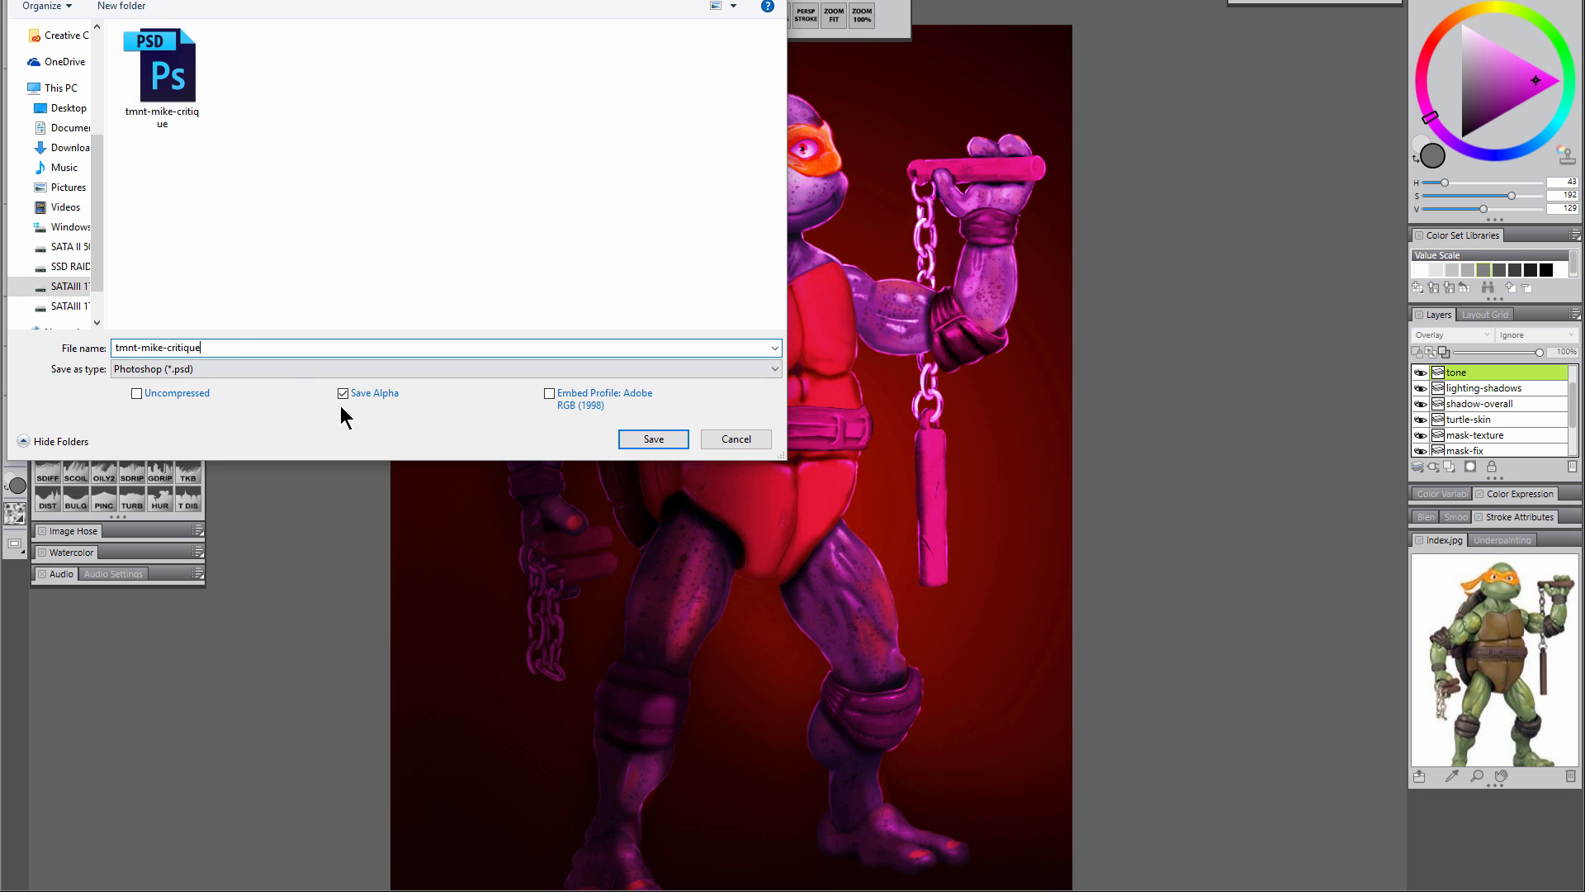
{"action": "type", "text": "2"}
{"action": "left_click", "coordinate": [670, 441]}
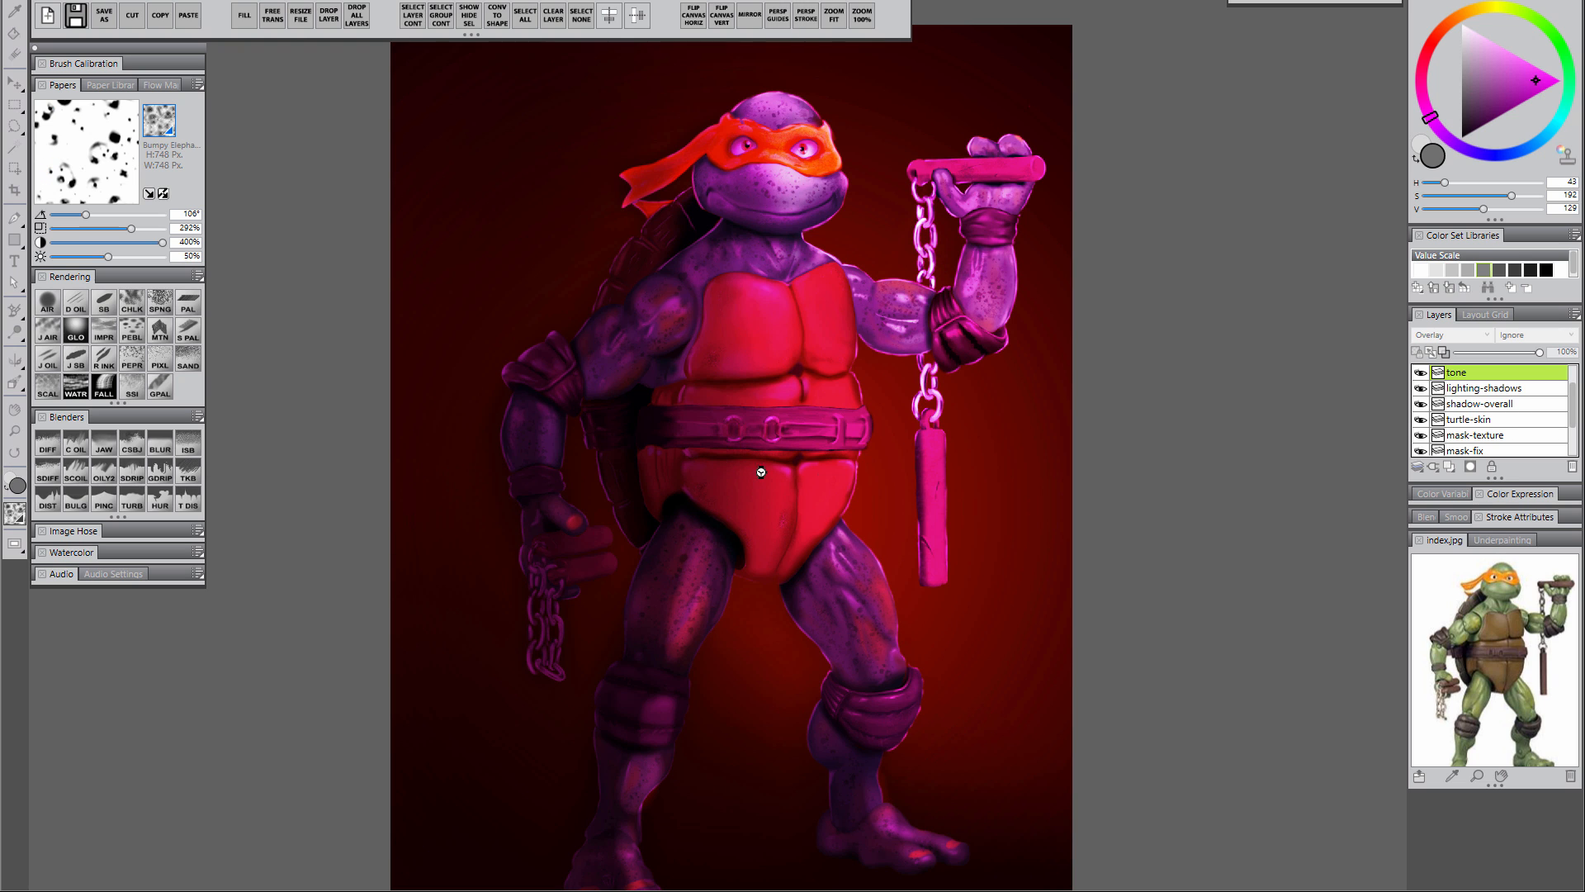
- Add a layer mask to tone and airbrush it in black over the figure's centre, raised arm and legs to hide the magenta there
{"action": "left_click", "coordinate": [1470, 467]}
{"action": "left_click_drag", "start_coordinate": [1481, 106], "coordinate": [1443, 201]}
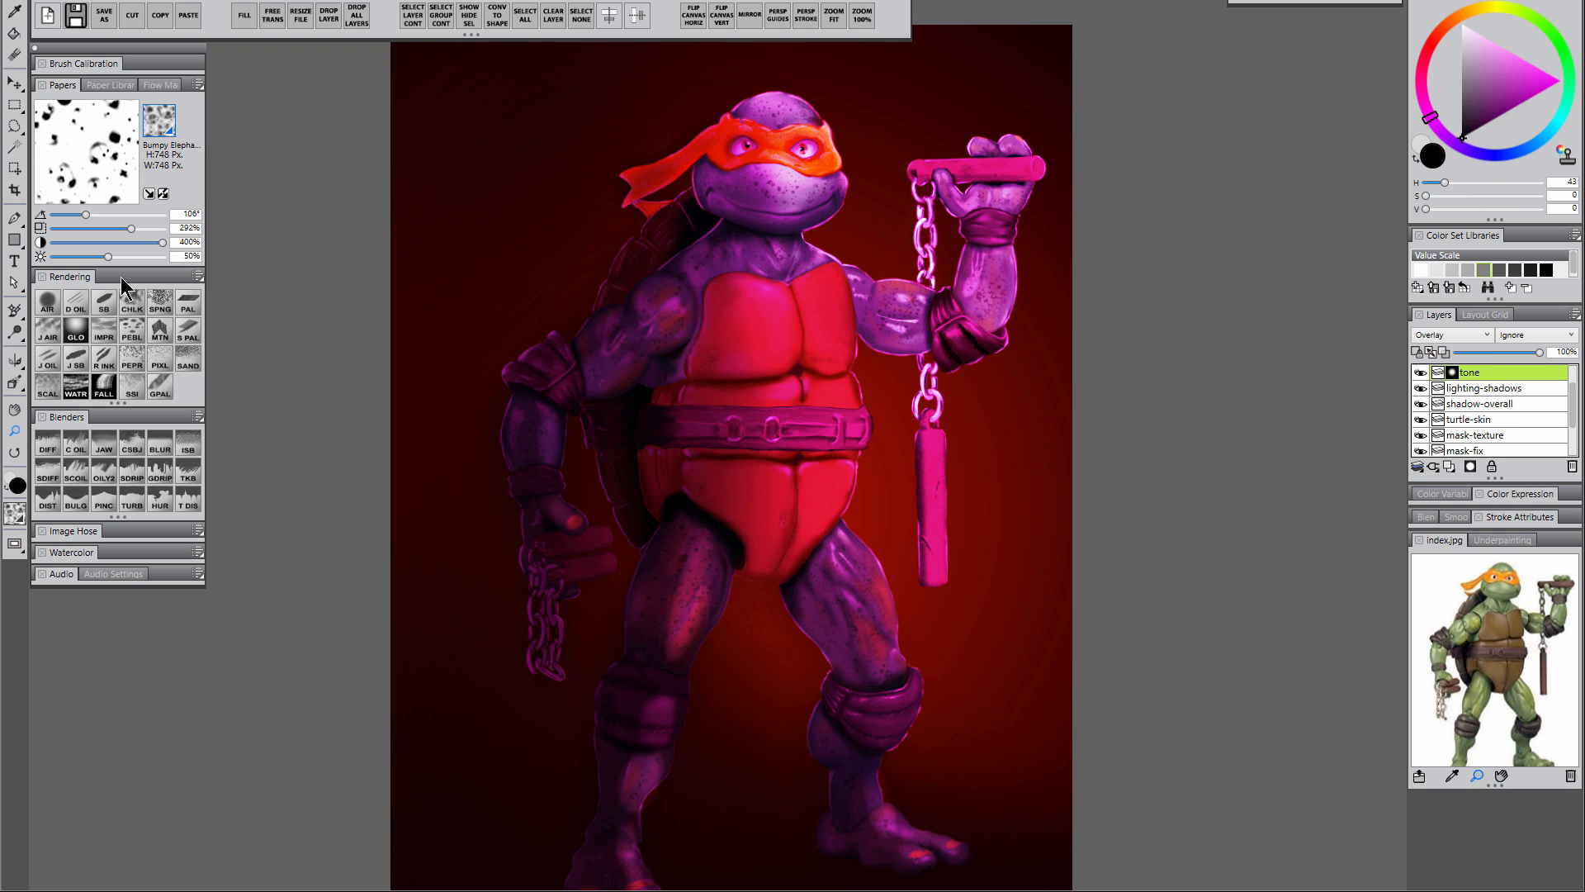
{"action": "mouse_move", "coordinate": [789, 161]}
{"action": "left_mouse_down"}
{"action": "mouse_move", "coordinate": [745, 355]}
{"action": "mouse_move", "coordinate": [942, 267]}
{"action": "mouse_move", "coordinate": [811, 138]}
{"action": "mouse_move", "coordinate": [825, 390]}
{"action": "mouse_move", "coordinate": [991, 181]}
{"action": "mouse_move", "coordinate": [915, 492]}
{"action": "mouse_move", "coordinate": [948, 397]}
{"action": "mouse_move", "coordinate": [825, 476]}
{"action": "mouse_move", "coordinate": [863, 779]}
{"action": "mouse_move", "coordinate": [912, 604]}
{"action": "mouse_move", "coordinate": [706, 530]}
{"action": "mouse_move", "coordinate": [713, 662]}
{"action": "mouse_move", "coordinate": [752, 630]}
{"action": "mouse_move", "coordinate": [679, 805]}
{"action": "mouse_move", "coordinate": [731, 348]}
{"action": "mouse_move", "coordinate": [627, 417]}
{"action": "mouse_move", "coordinate": [602, 617]}
{"action": "mouse_move", "coordinate": [710, 362]}
{"action": "mouse_move", "coordinate": [661, 579]}
{"action": "mouse_move", "coordinate": [695, 830]}
{"action": "mouse_move", "coordinate": [1012, 799]}
{"action": "mouse_move", "coordinate": [907, 634]}
{"action": "left_mouse_up"}
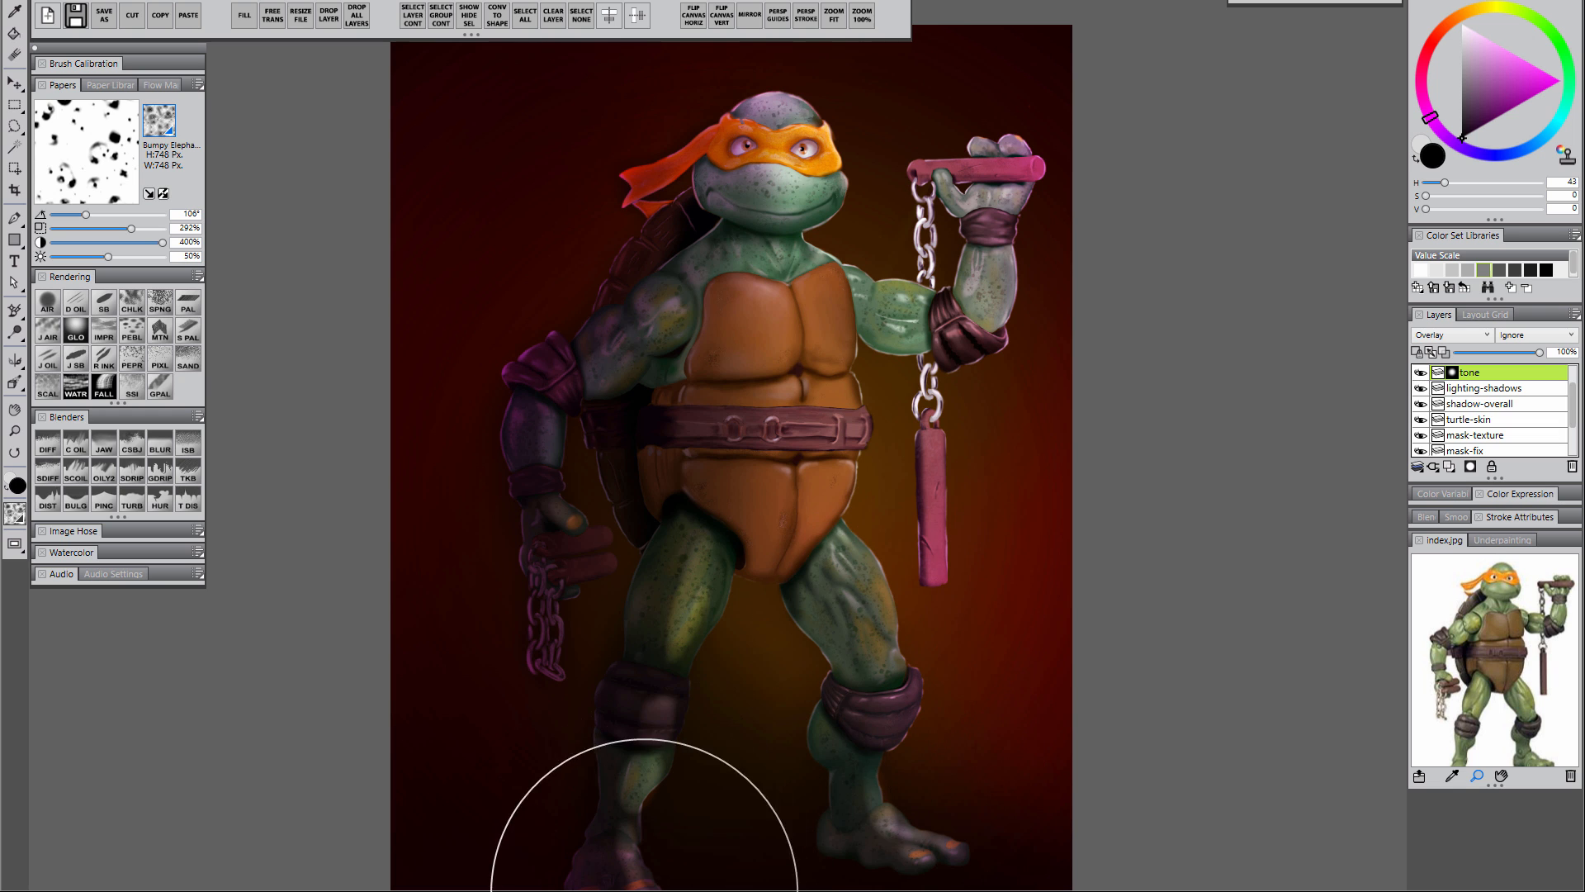
{"action": "left_click_drag", "start_coordinate": [903, 141], "coordinate": [937, 52]}
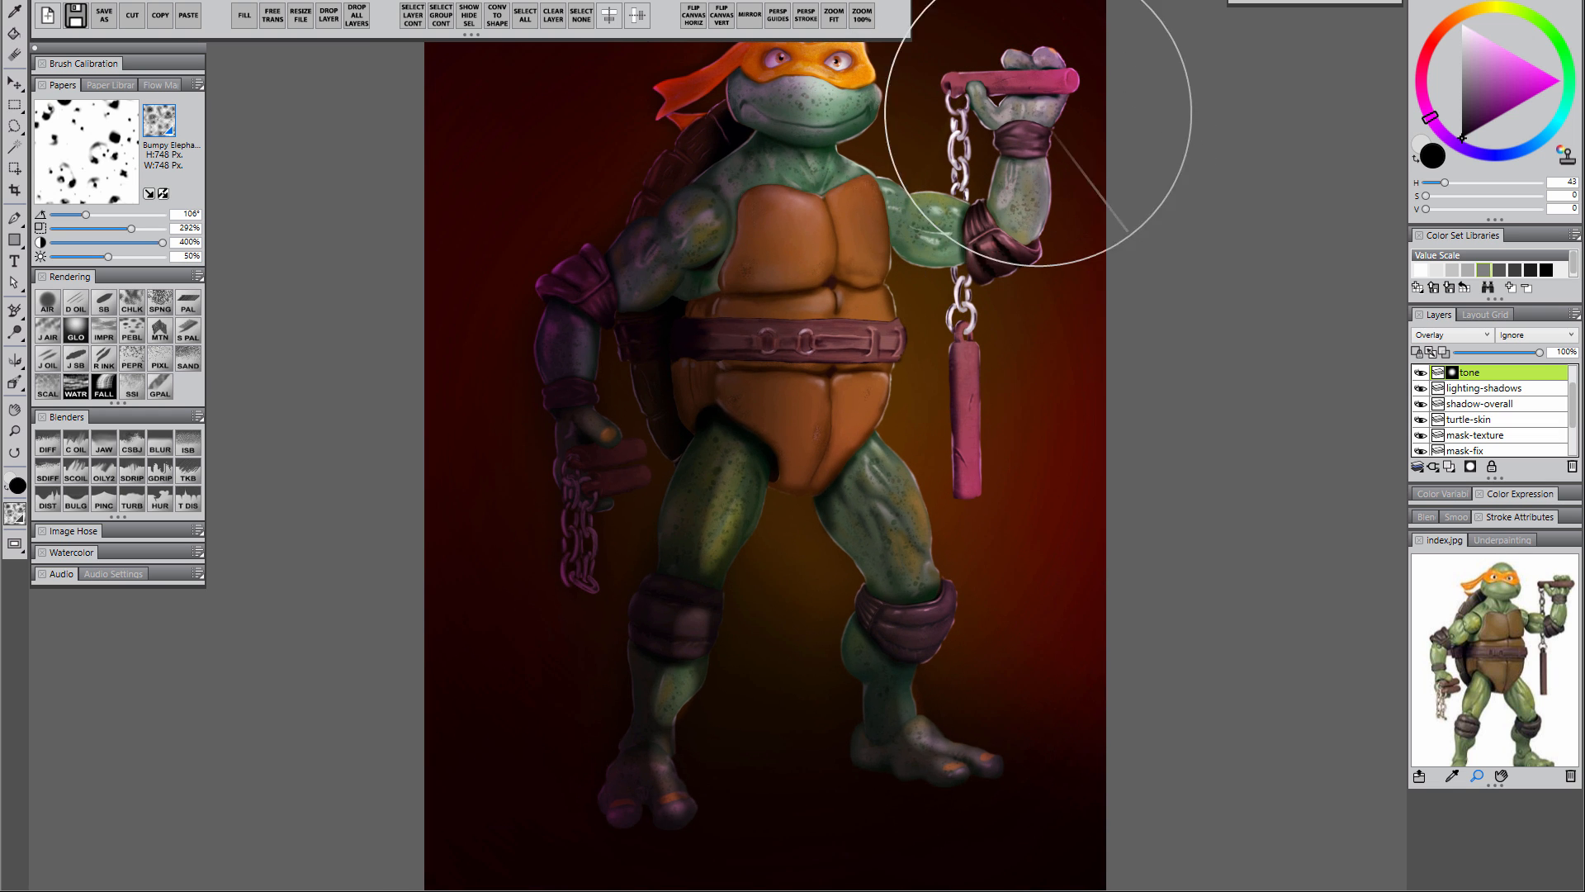
{"action": "left_click_drag", "start_coordinate": [909, 484], "coordinate": [940, 461]}
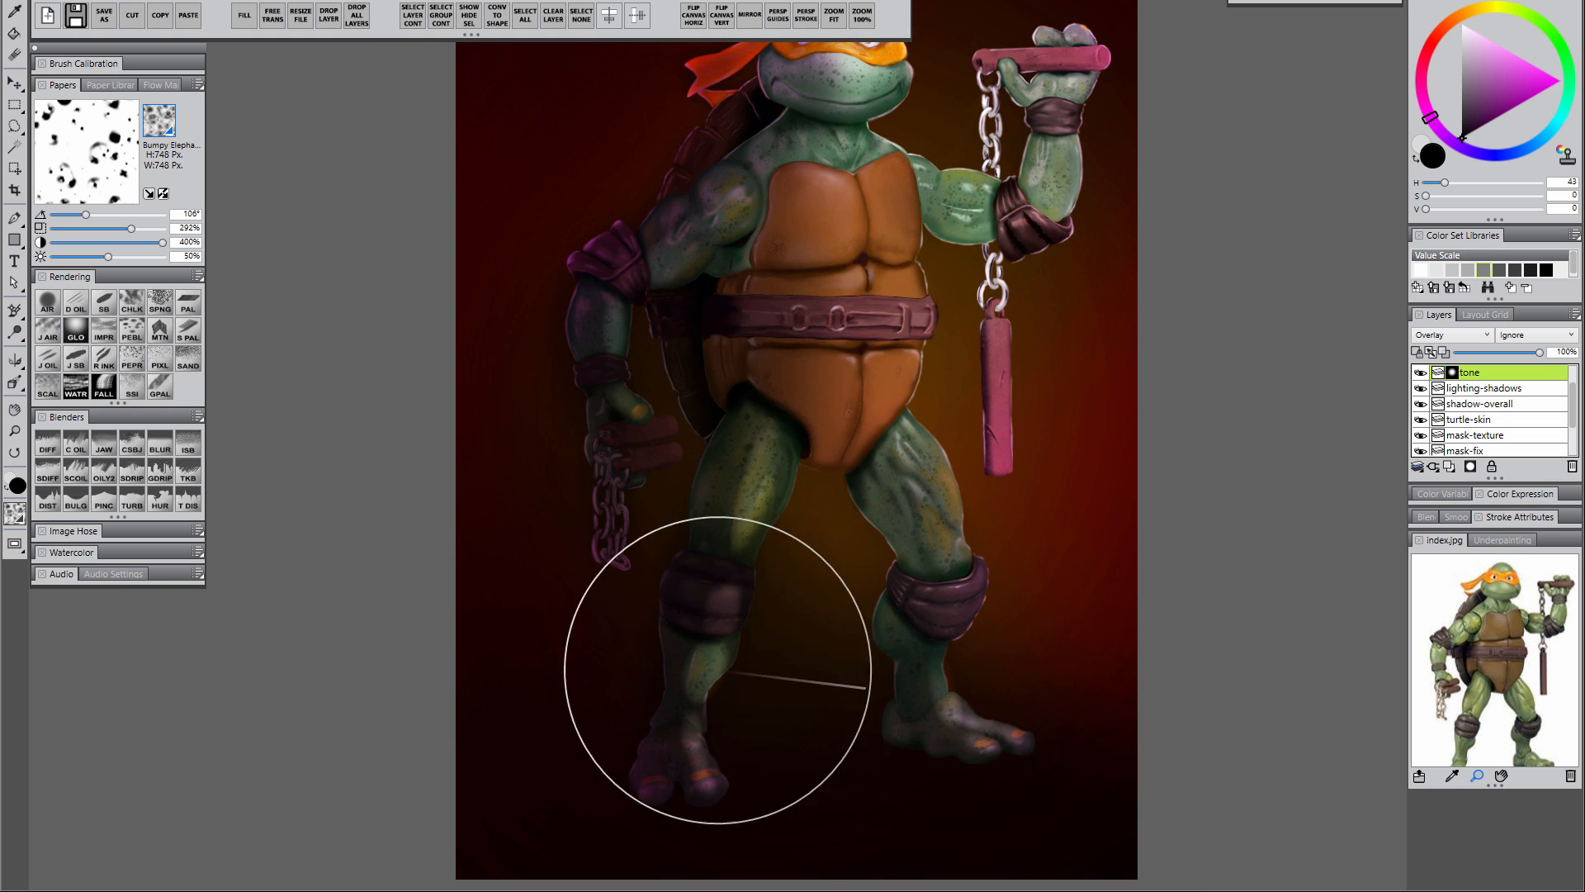
{"action": "left_click_drag", "start_coordinate": [786, 695], "coordinate": [756, 767]}
- Add a layer named tone2 above tone and set its blending to Overlay
{"action": "left_click", "coordinate": [16, 430]}
{"action": "key", "text": "ctrl+minus"}
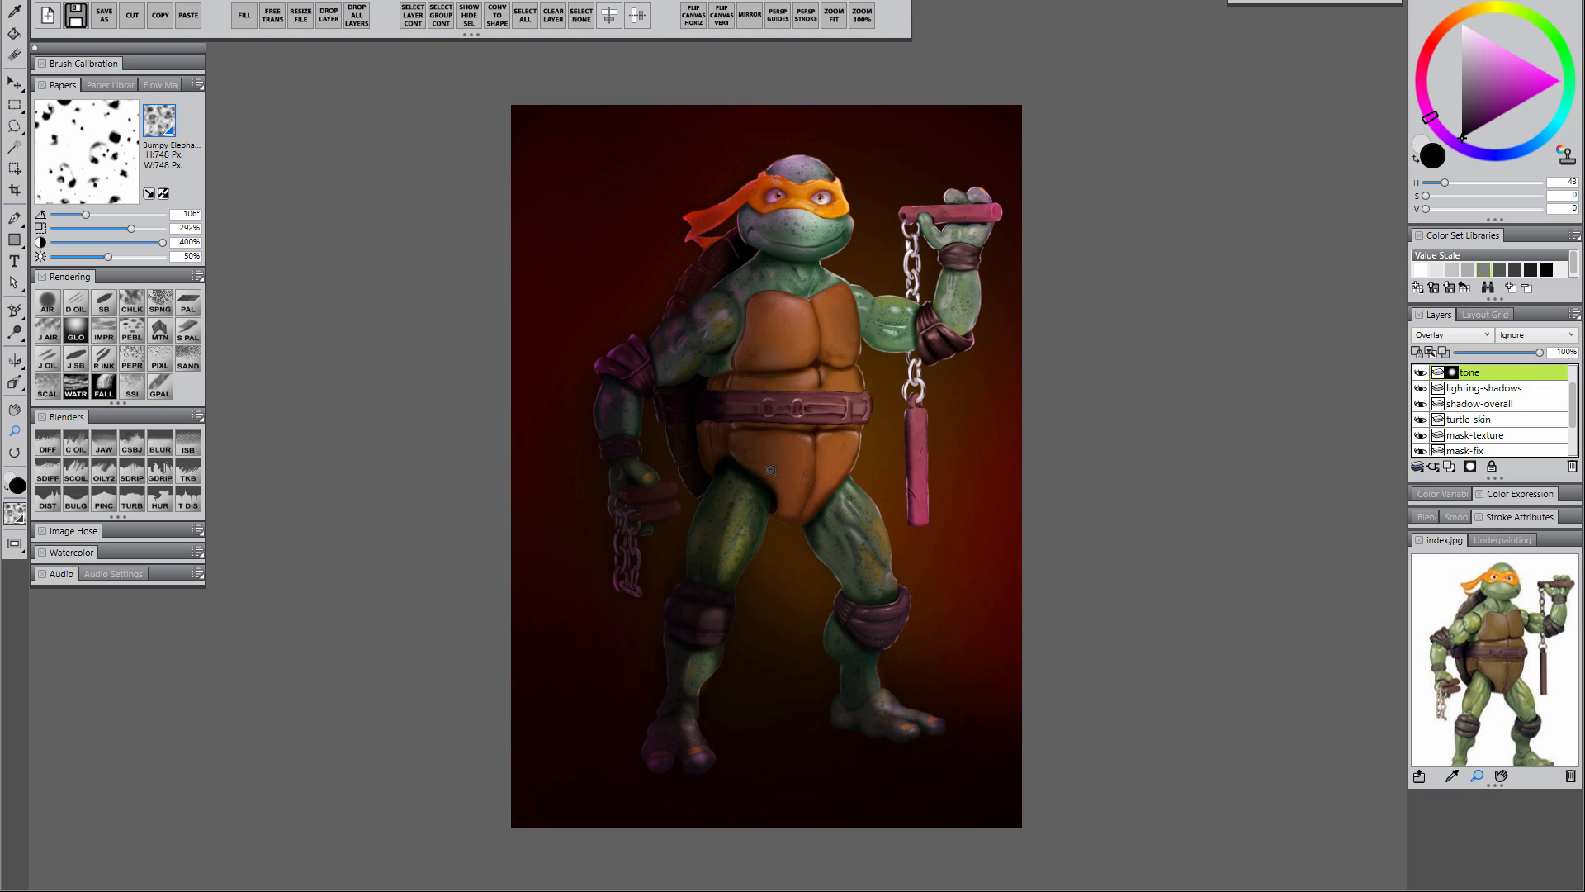
{"action": "left_click_drag", "start_coordinate": [942, 594], "coordinate": [937, 543]}
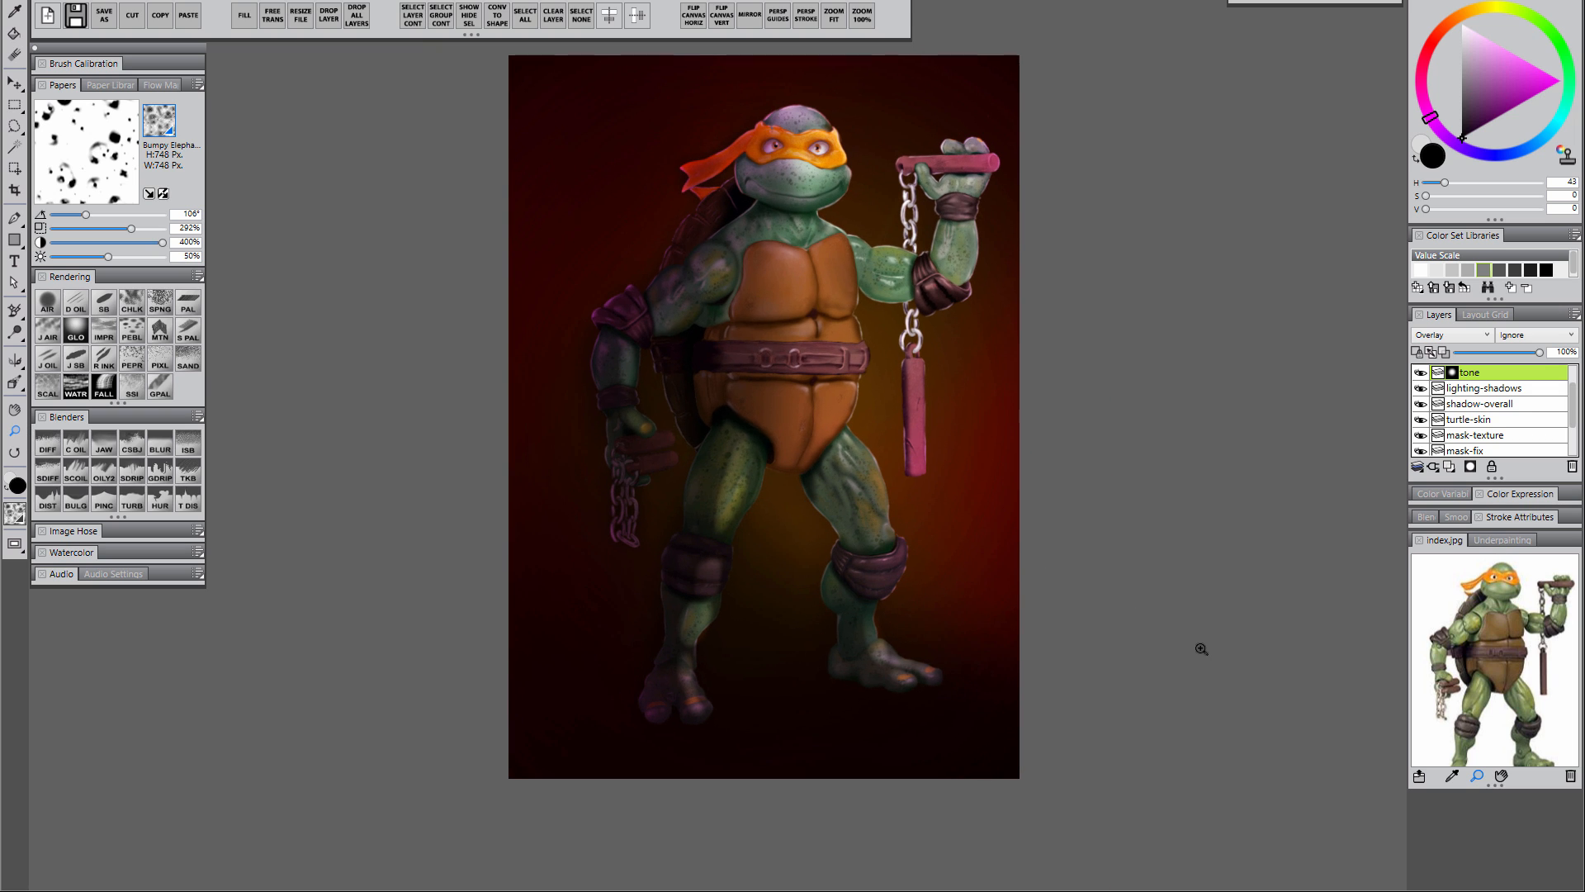
{"action": "left_click", "coordinate": [1471, 467]}
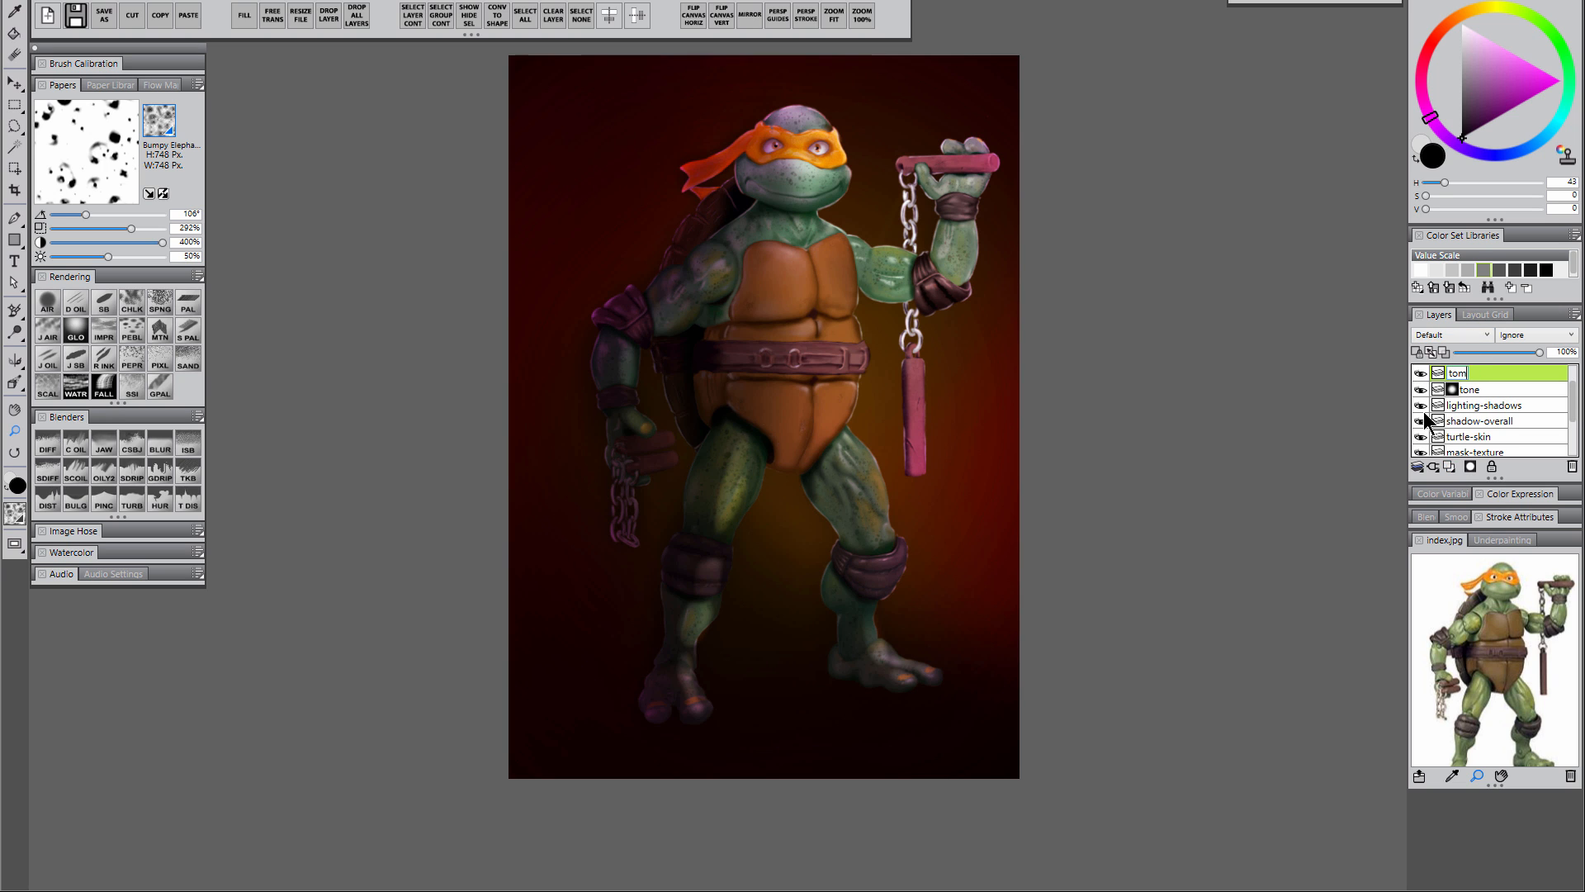
{"action": "left_click", "coordinate": [1452, 335]}
{"action": "left_click", "coordinate": [1445, 523]}
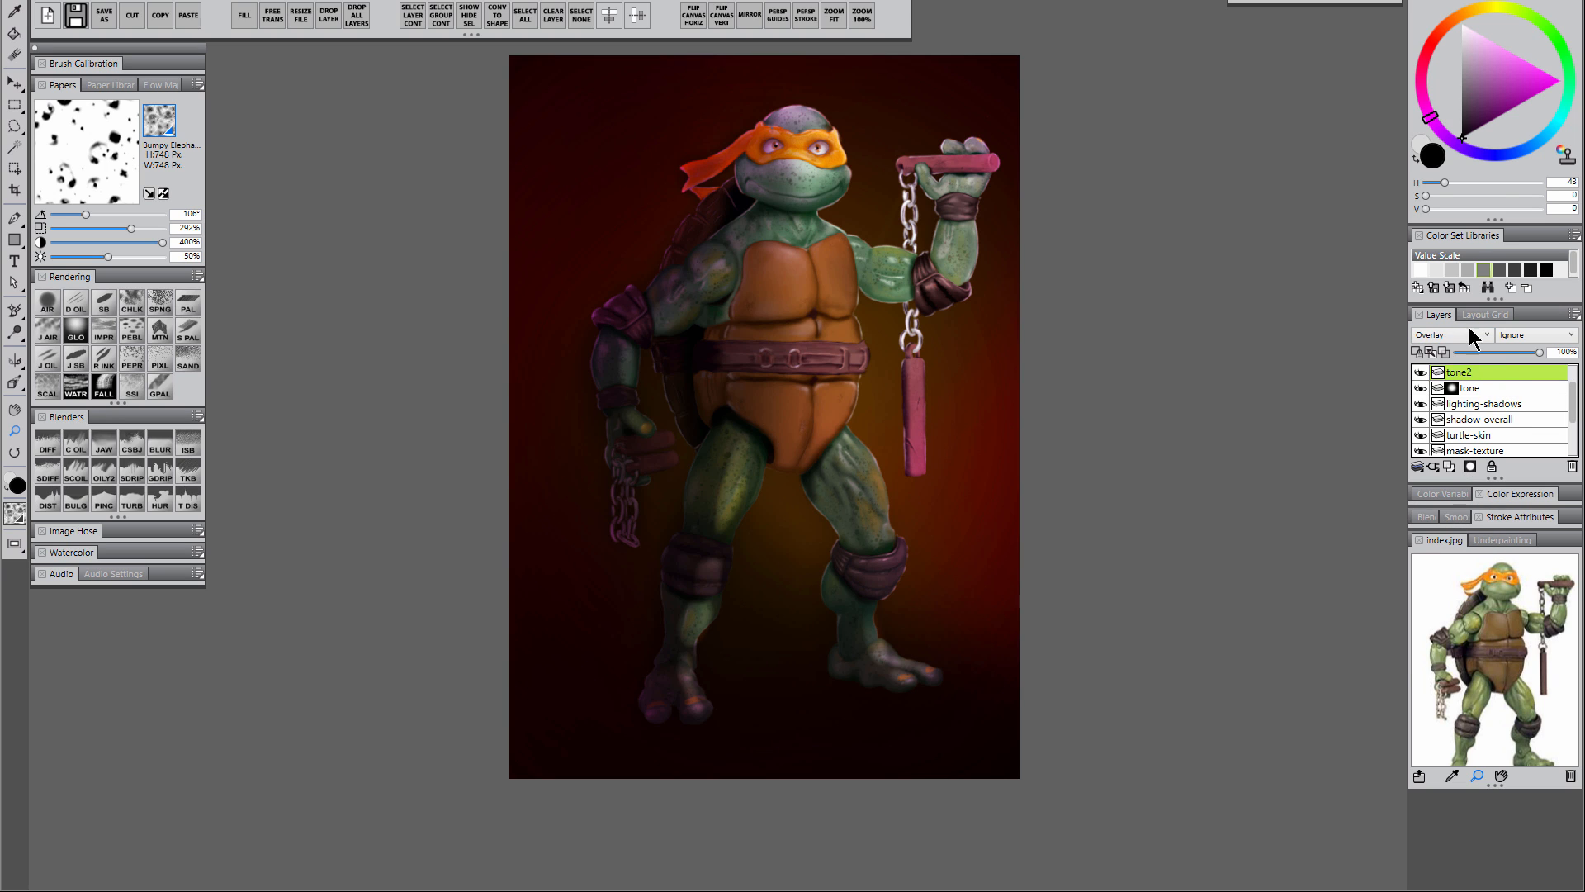
- Fill the tone2 layer with a saturated blue (H 232, V 107)
{"action": "left_click", "coordinate": [1526, 149]}
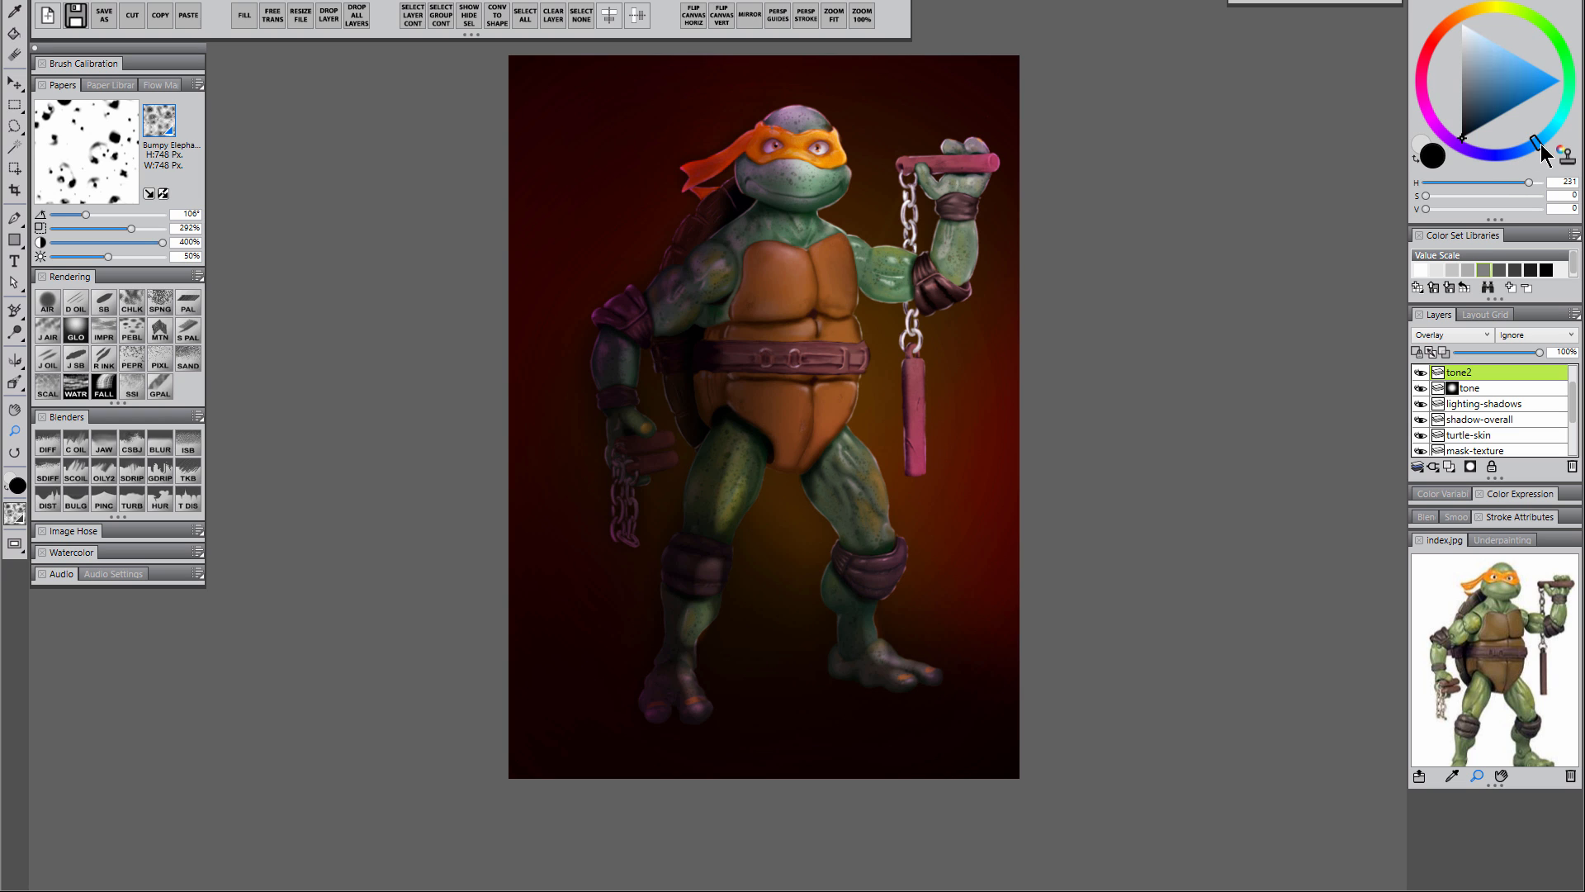
{"action": "left_click", "coordinate": [1534, 89]}
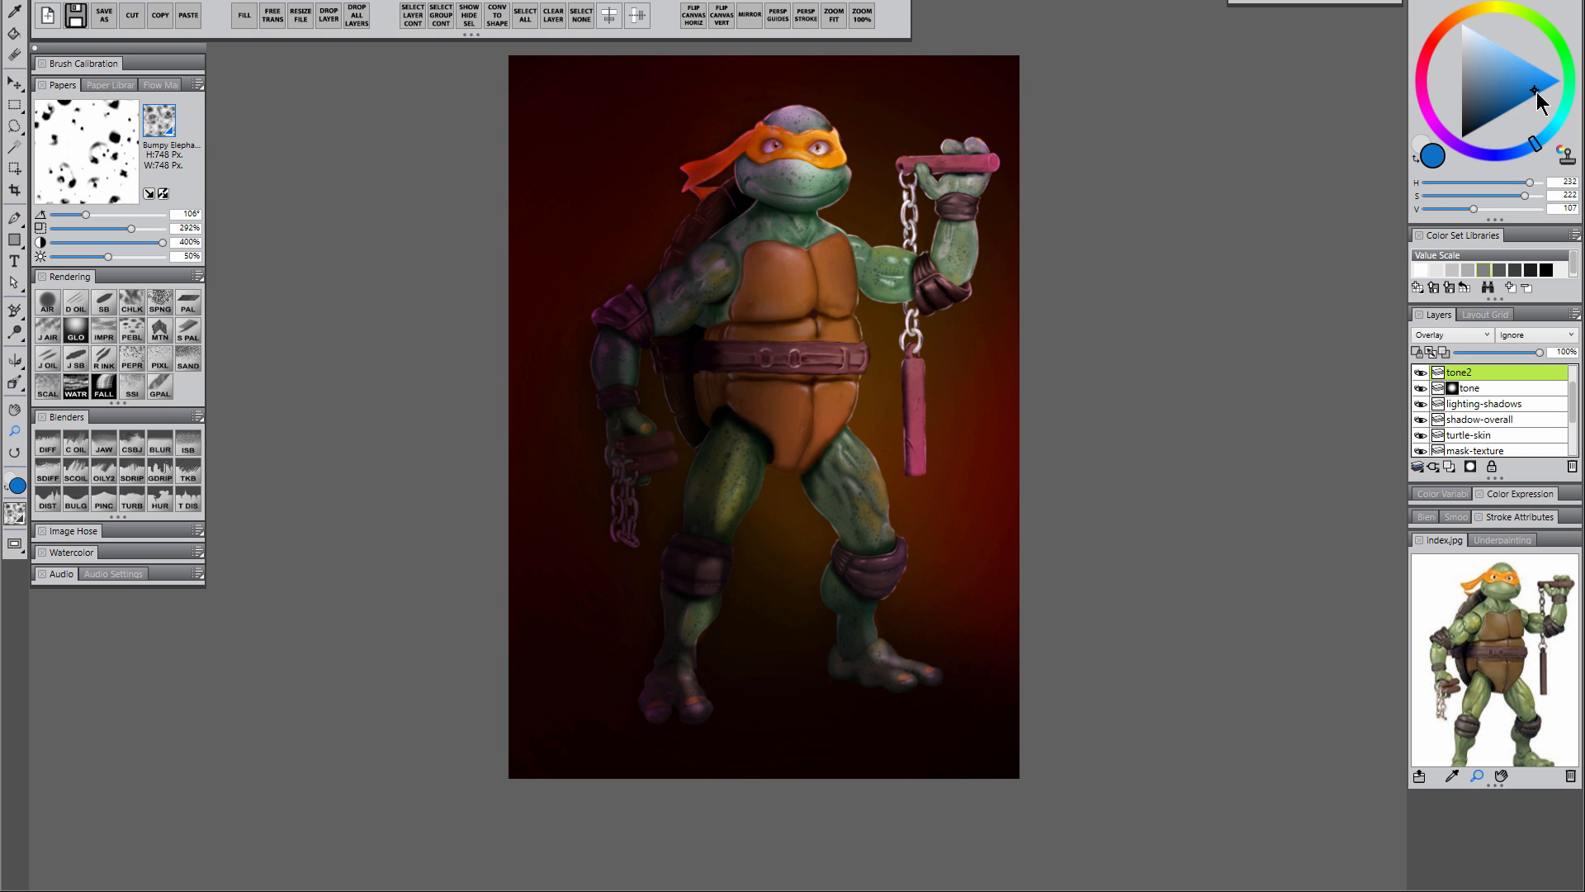
{"action": "left_click", "coordinate": [245, 15]}
{"action": "left_click", "coordinate": [821, 692]}
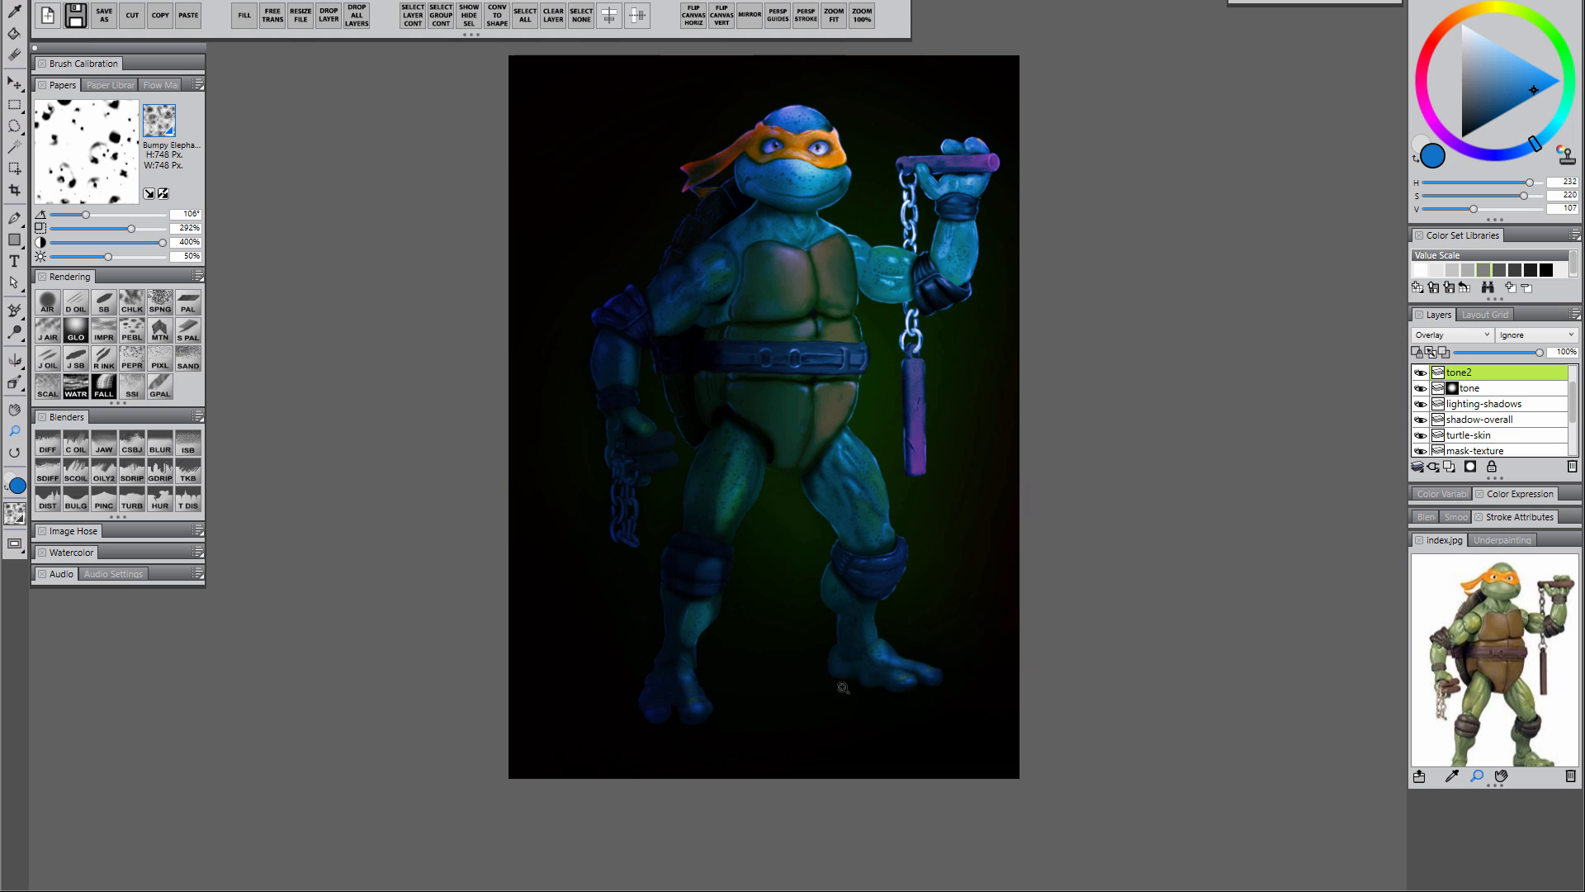
- Add a layer mask to tone2 and airbrush it in black over the head, torso, legs and feet to reduce the blue
{"action": "left_click", "coordinate": [1470, 465]}
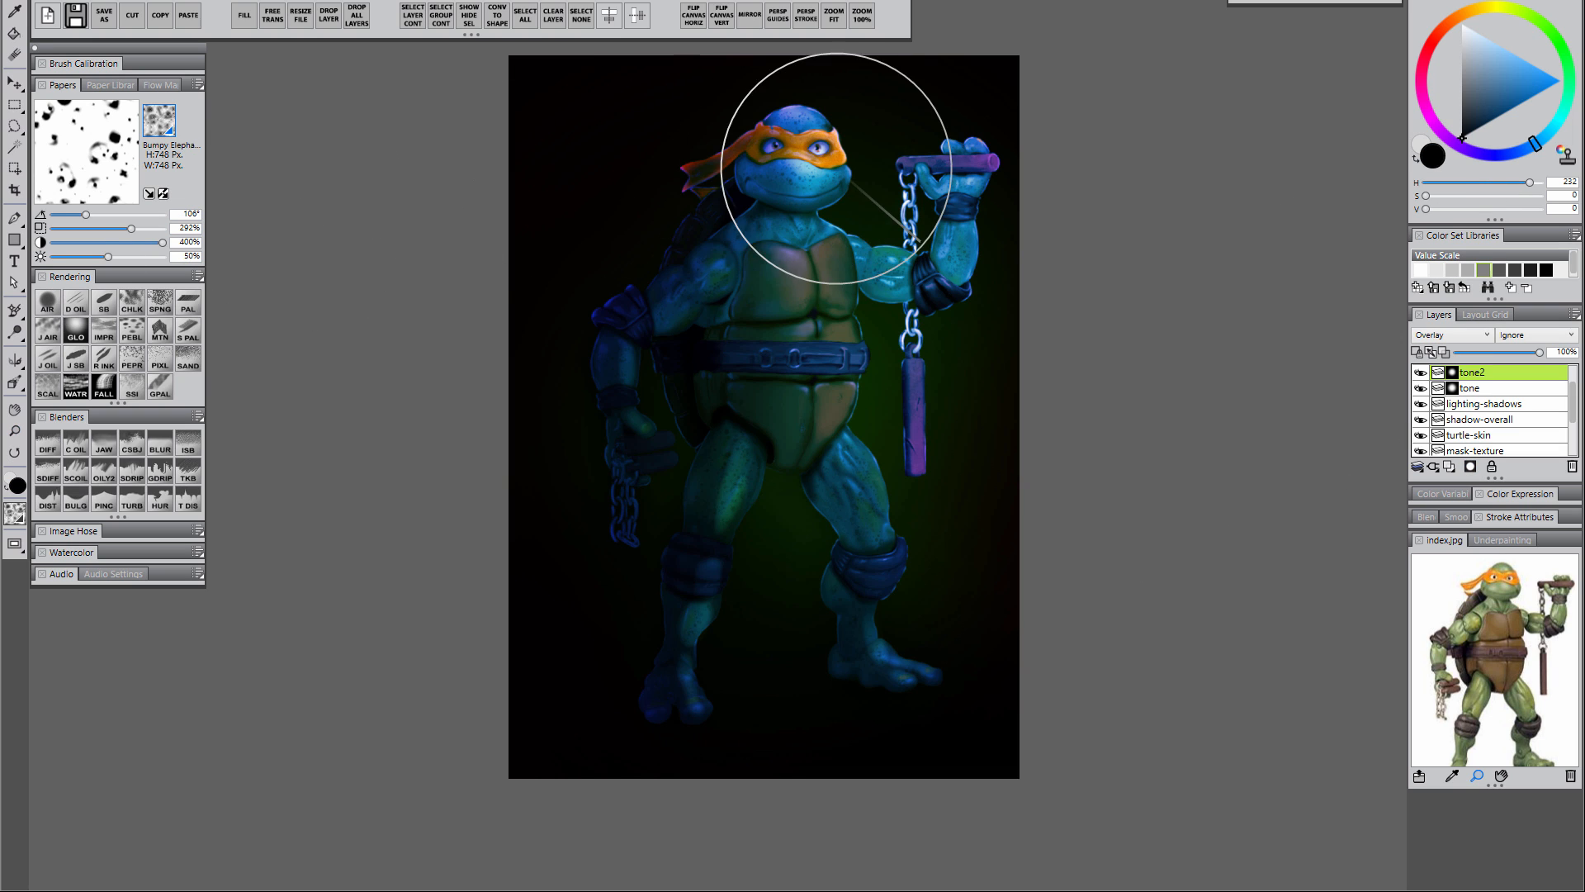
{"action": "mouse_move", "coordinate": [859, 163]}
{"action": "left_mouse_down"}
{"action": "mouse_move", "coordinate": [743, 344]}
{"action": "mouse_move", "coordinate": [843, 333]}
{"action": "mouse_move", "coordinate": [893, 232]}
{"action": "mouse_move", "coordinate": [960, 279]}
{"action": "mouse_move", "coordinate": [822, 132]}
{"action": "mouse_move", "coordinate": [788, 284]}
{"action": "mouse_move", "coordinate": [939, 257]}
{"action": "mouse_move", "coordinate": [754, 148]}
{"action": "mouse_move", "coordinate": [656, 472]}
{"action": "mouse_move", "coordinate": [741, 425]}
{"action": "mouse_move", "coordinate": [741, 678]}
{"action": "mouse_move", "coordinate": [877, 649]}
{"action": "mouse_move", "coordinate": [895, 612]}
{"action": "mouse_move", "coordinate": [867, 661]}
{"action": "left_mouse_up"}
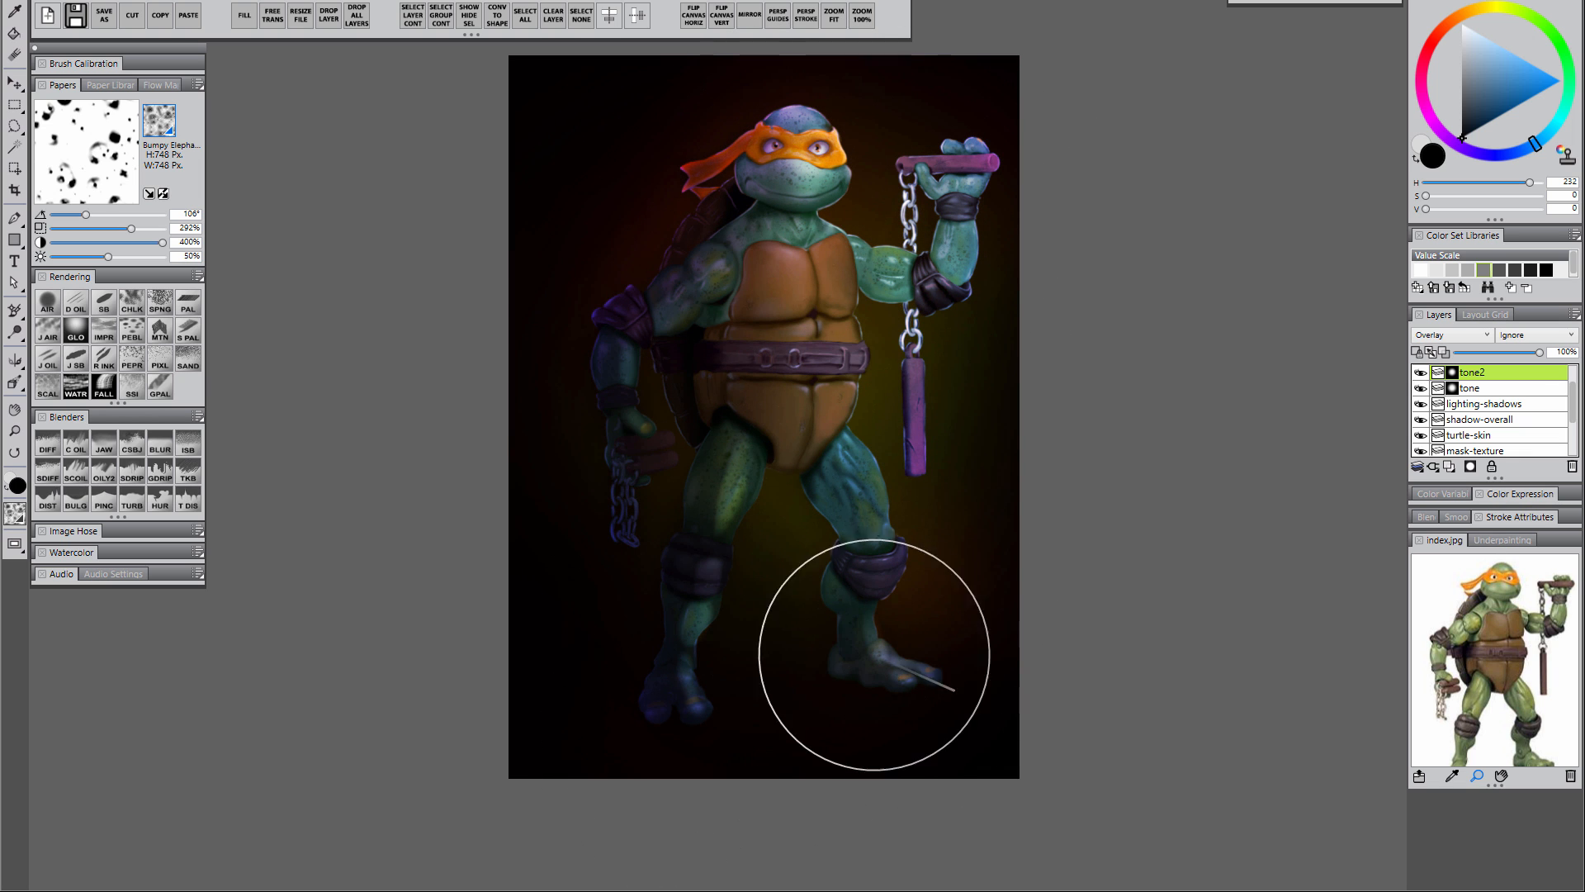
{"action": "mouse_move", "coordinate": [913, 566]}
{"action": "left_mouse_down"}
{"action": "mouse_move", "coordinate": [953, 684]}
{"action": "mouse_move", "coordinate": [761, 661]}
{"action": "left_mouse_up"}
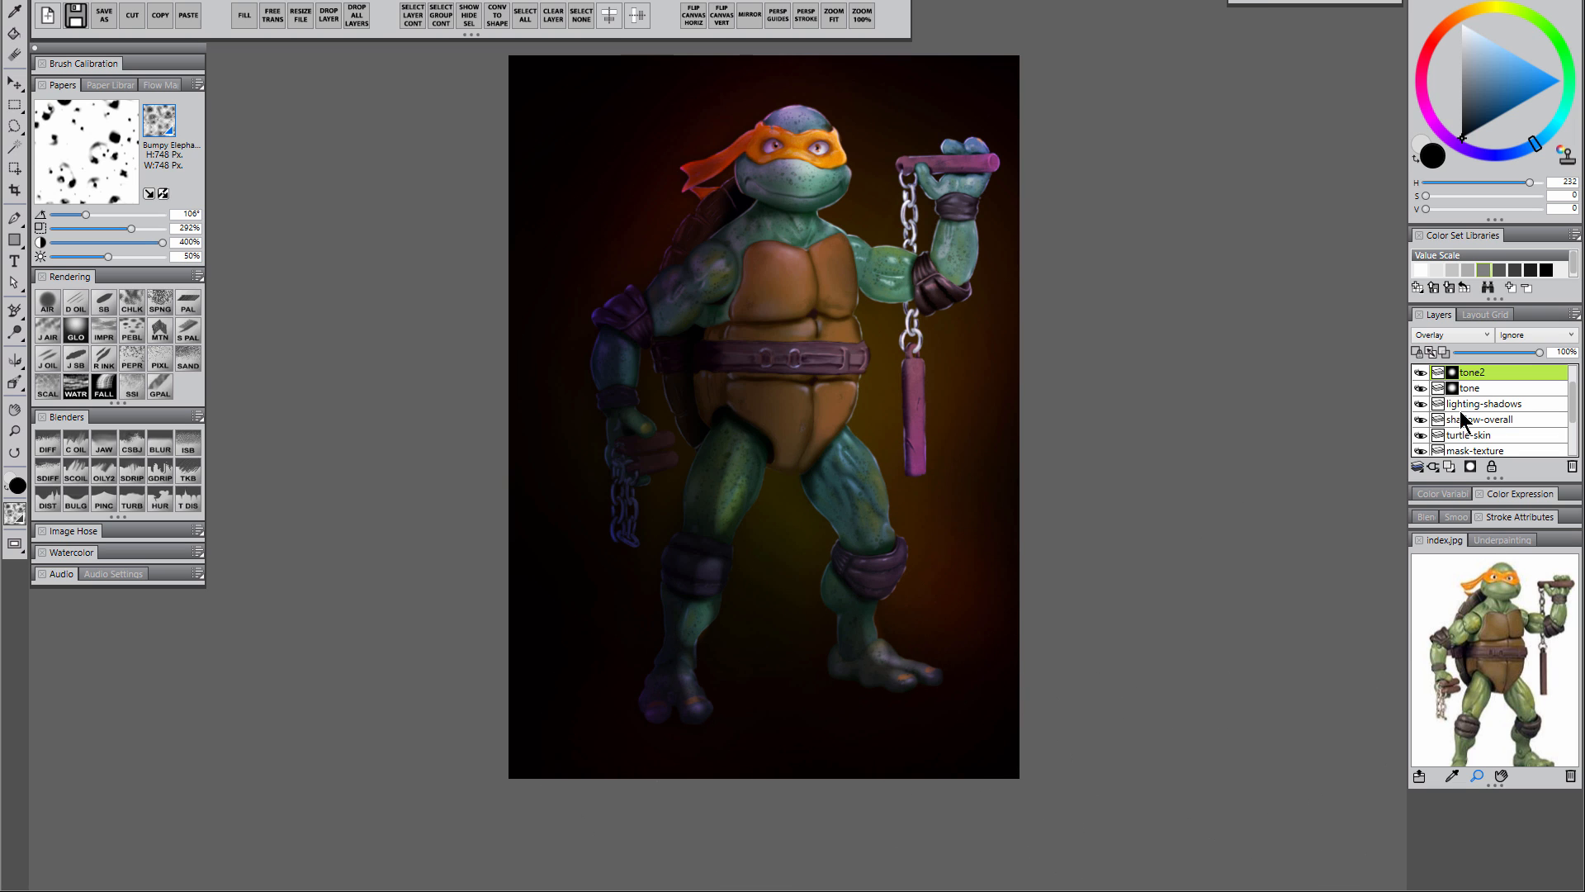
- Set the tone layer's opacity to 86% and check the whole painting with the palettes hidden
{"action": "left_click", "coordinate": [1513, 388]}
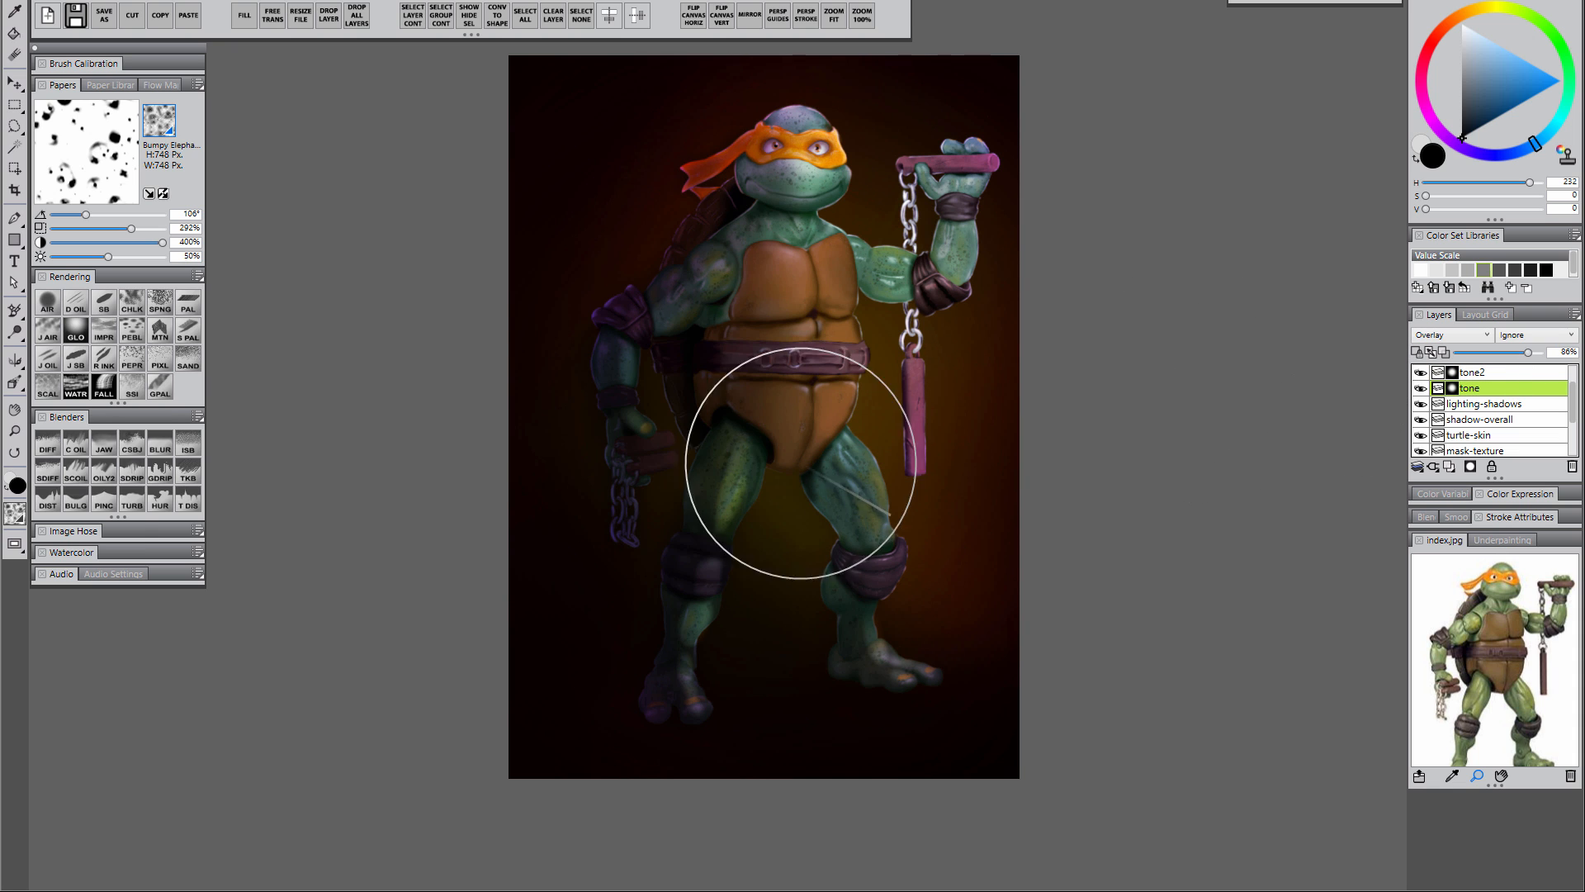
{"action": "key", "text": "Tab"}
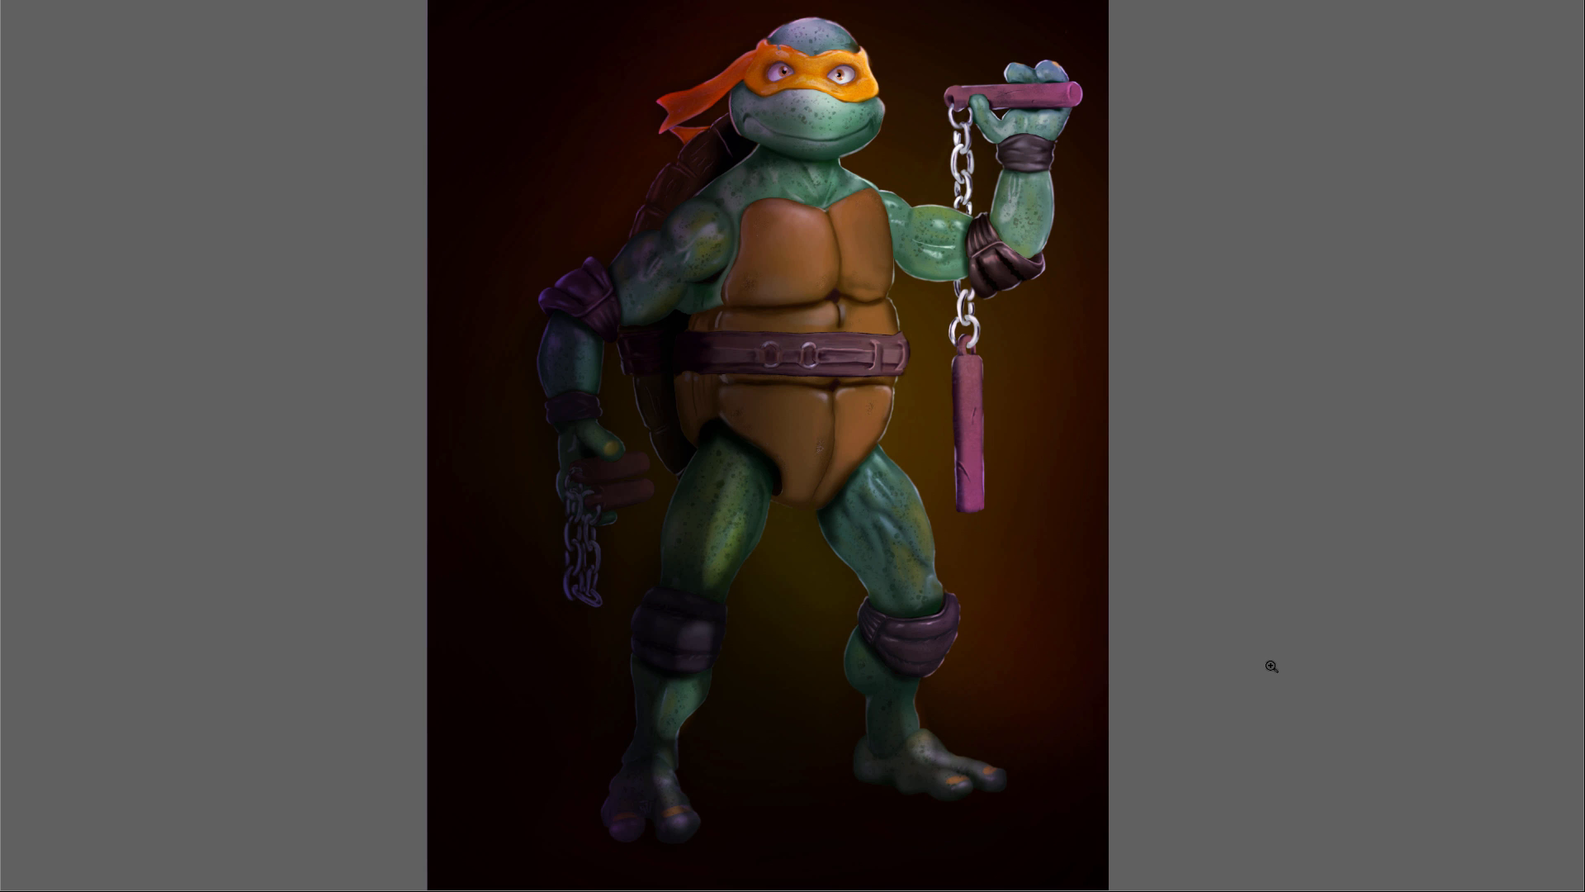
{"action": "key", "text": "Tab"}
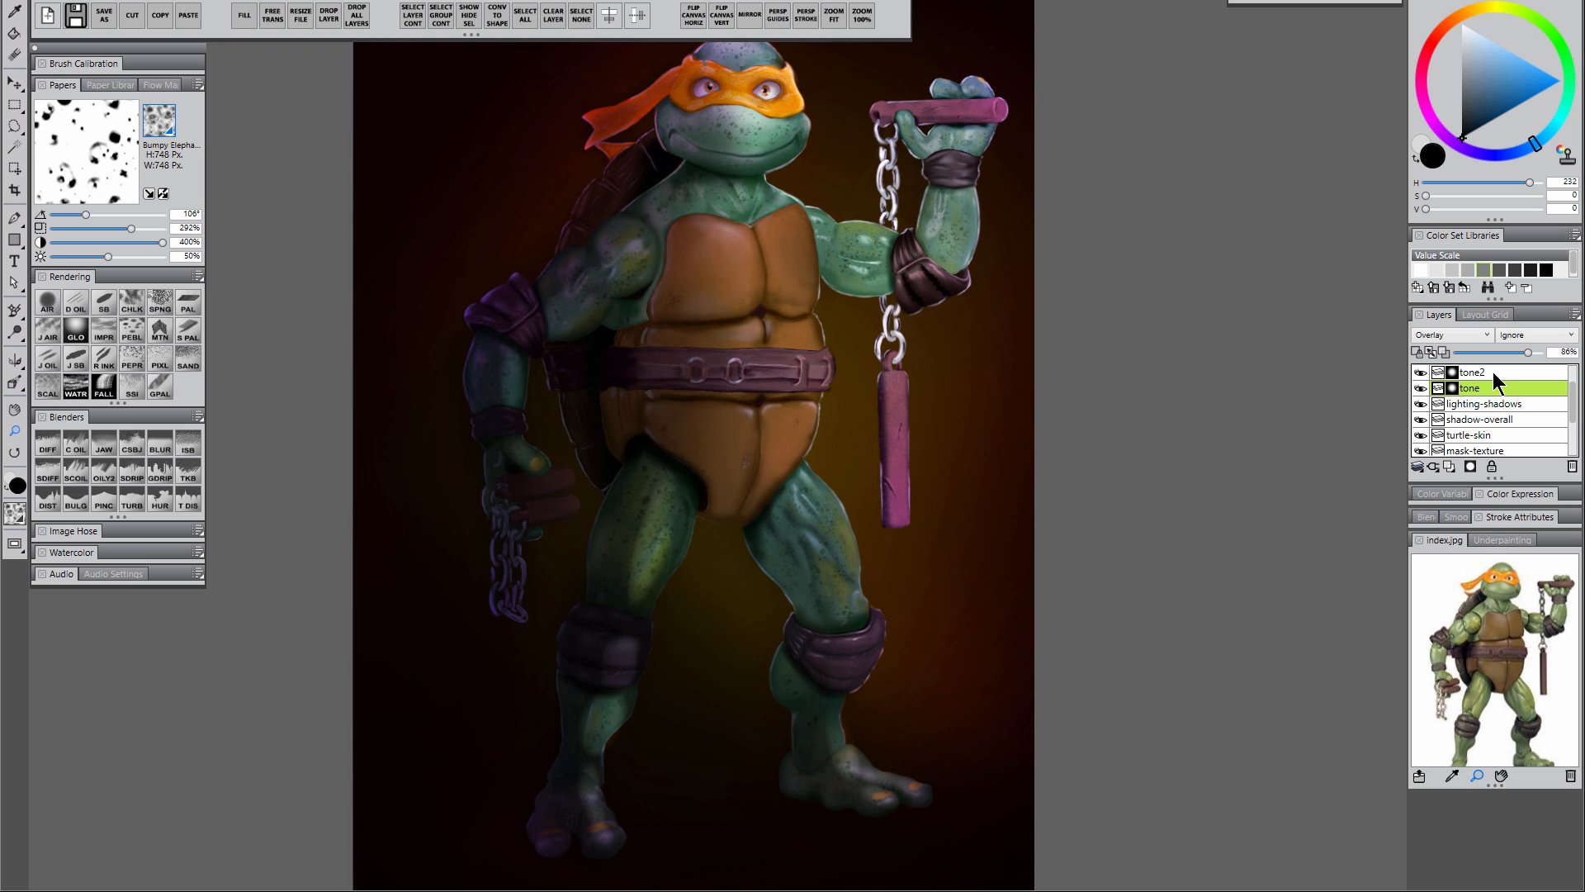
- Add a layer above tone2 and name it rim-hilights
{"action": "double_click", "coordinate": [1468, 377]}
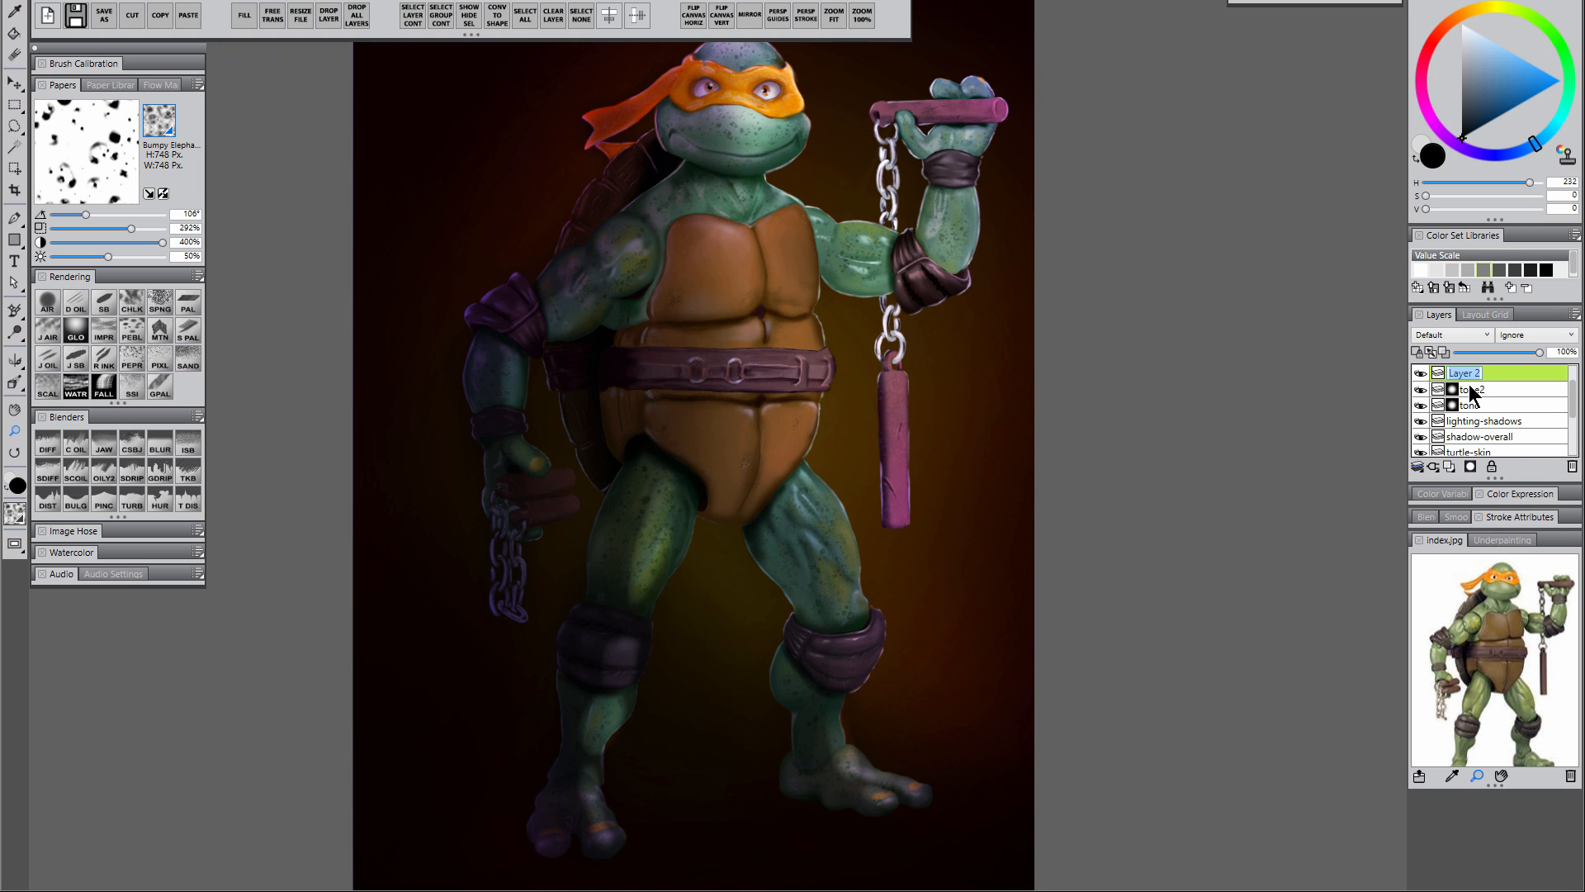
{"action": "type", "text": "rim-hilights"}
{"action": "key", "text": "Return"}
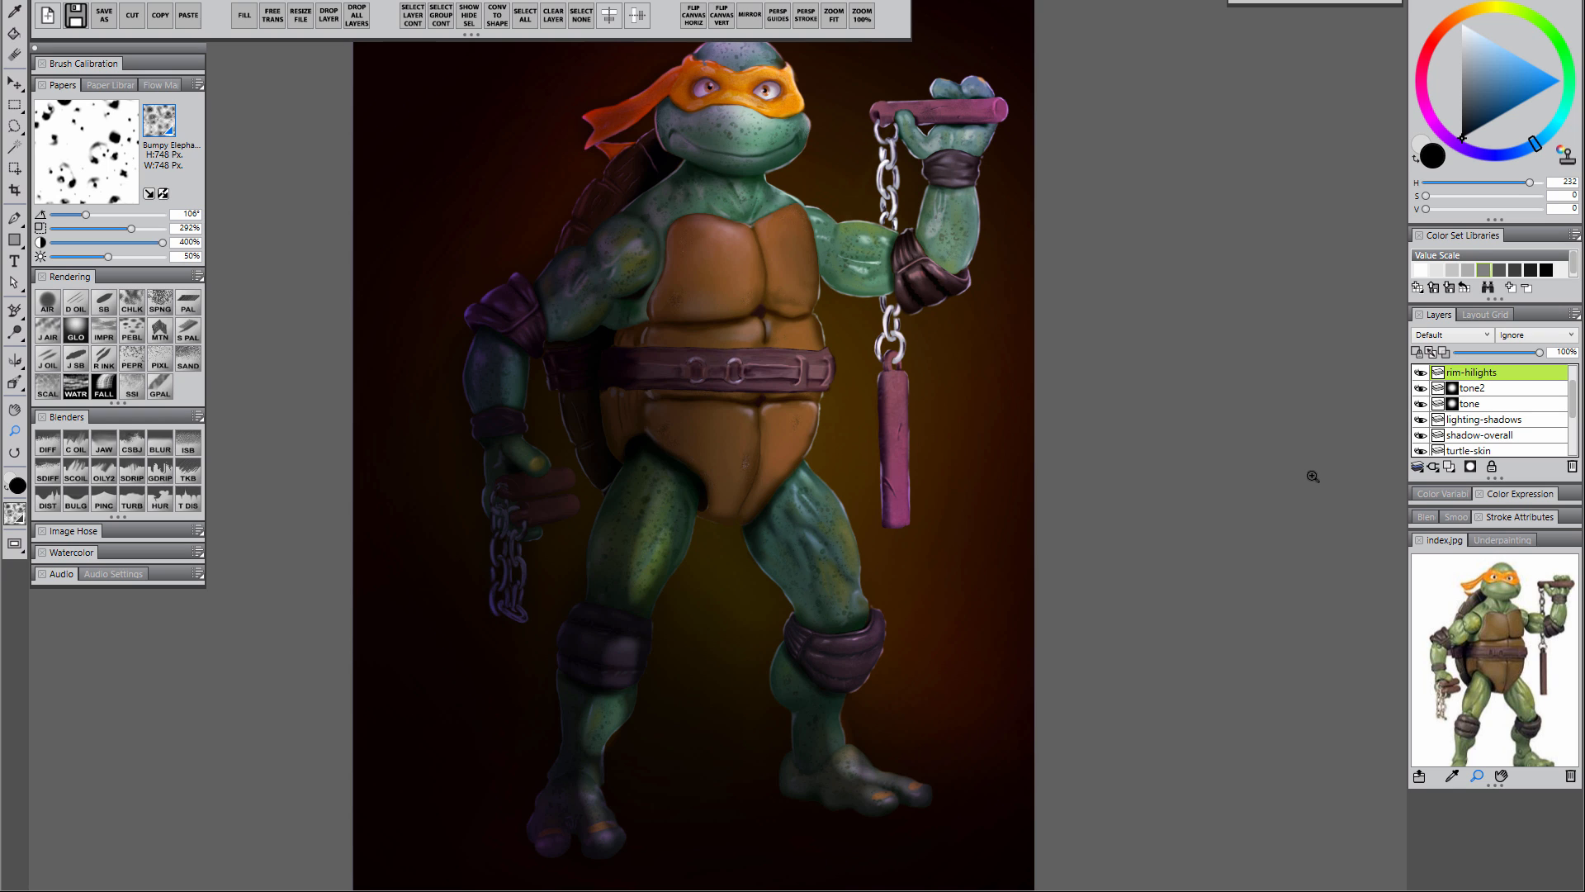
- Airbrush light purple (H 20, S 219, V 181) rim highlights on the rim-hilights layer along the lowered arm's outer forearm and wristband
{"action": "scroll", "coordinate": [618, 209], "scroll_direction": "up", "scroll_amount": 2}
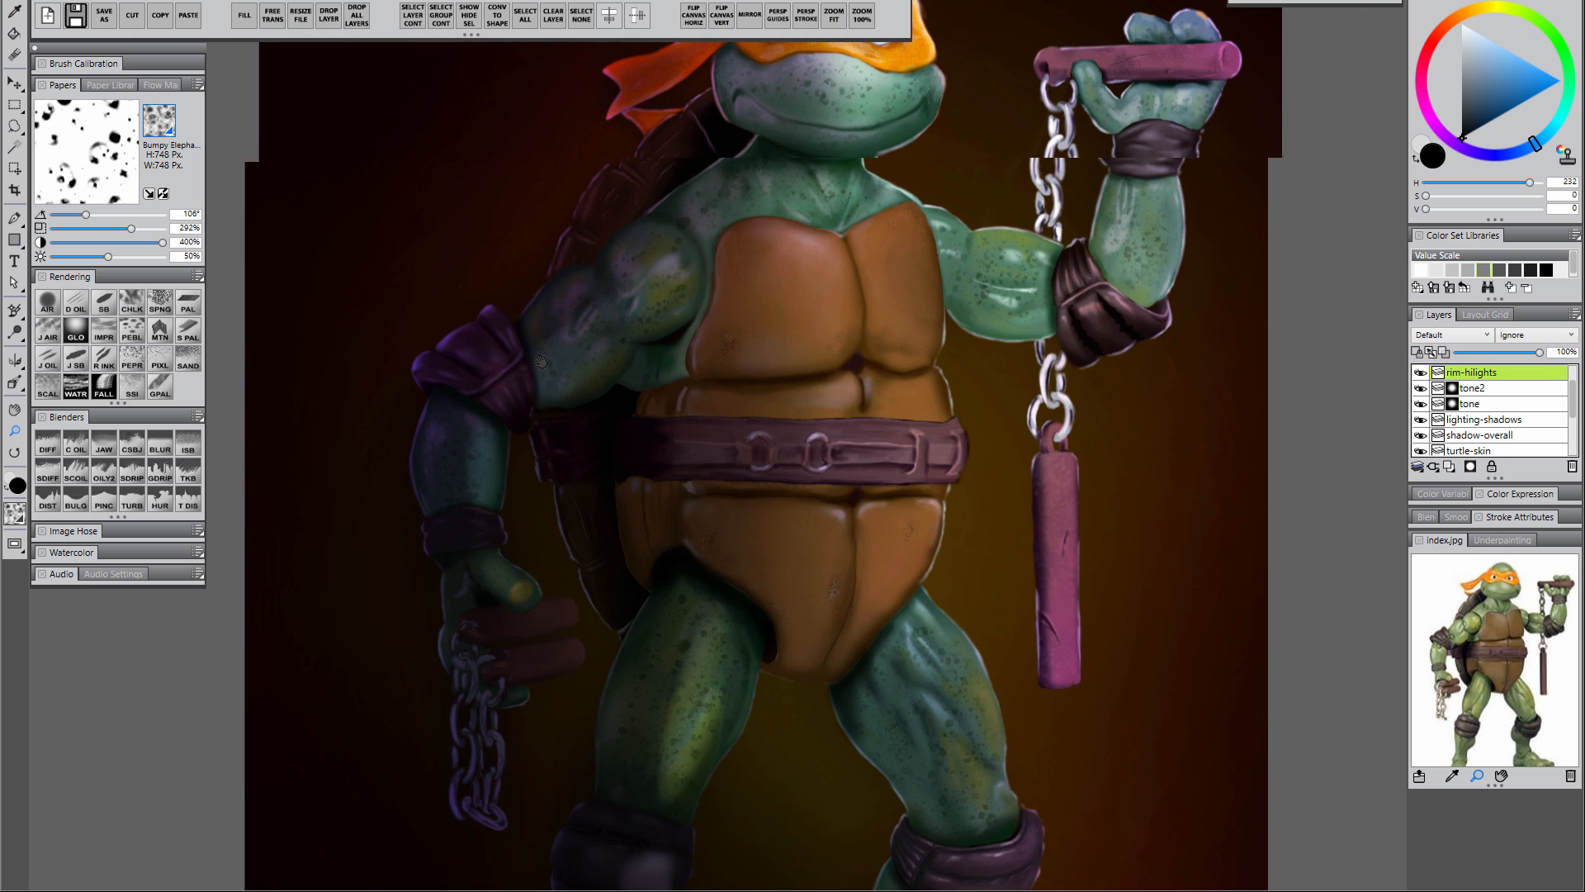
{"action": "scroll", "coordinate": [560, 376], "scroll_direction": "up", "scroll_amount": 2}
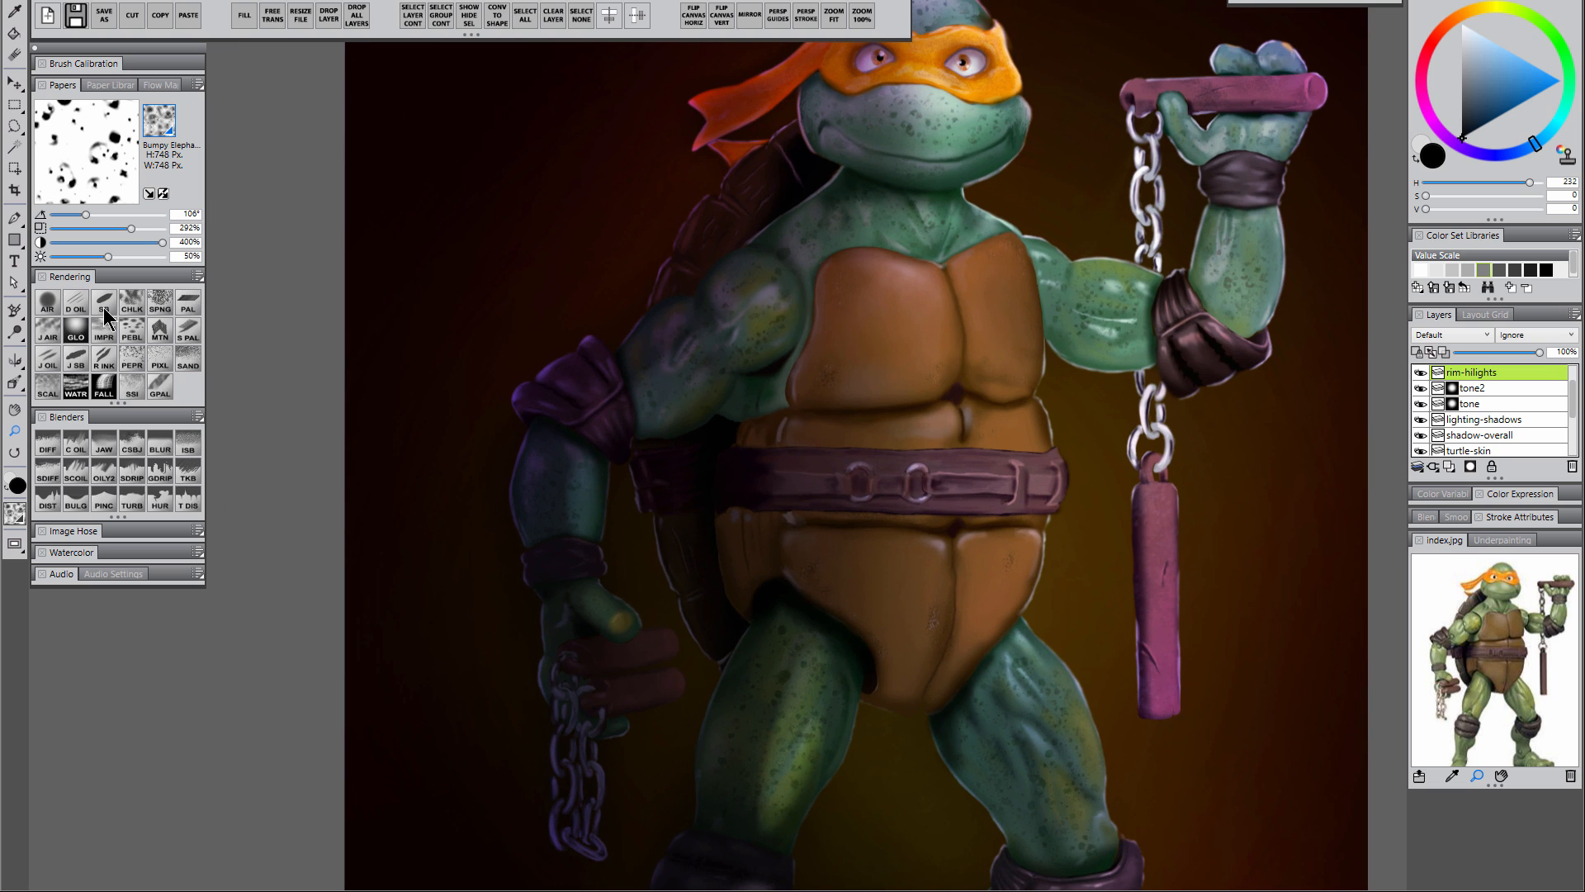
{"action": "left_click", "coordinate": [48, 302]}
{"action": "left_click", "coordinate": [1422, 87]}
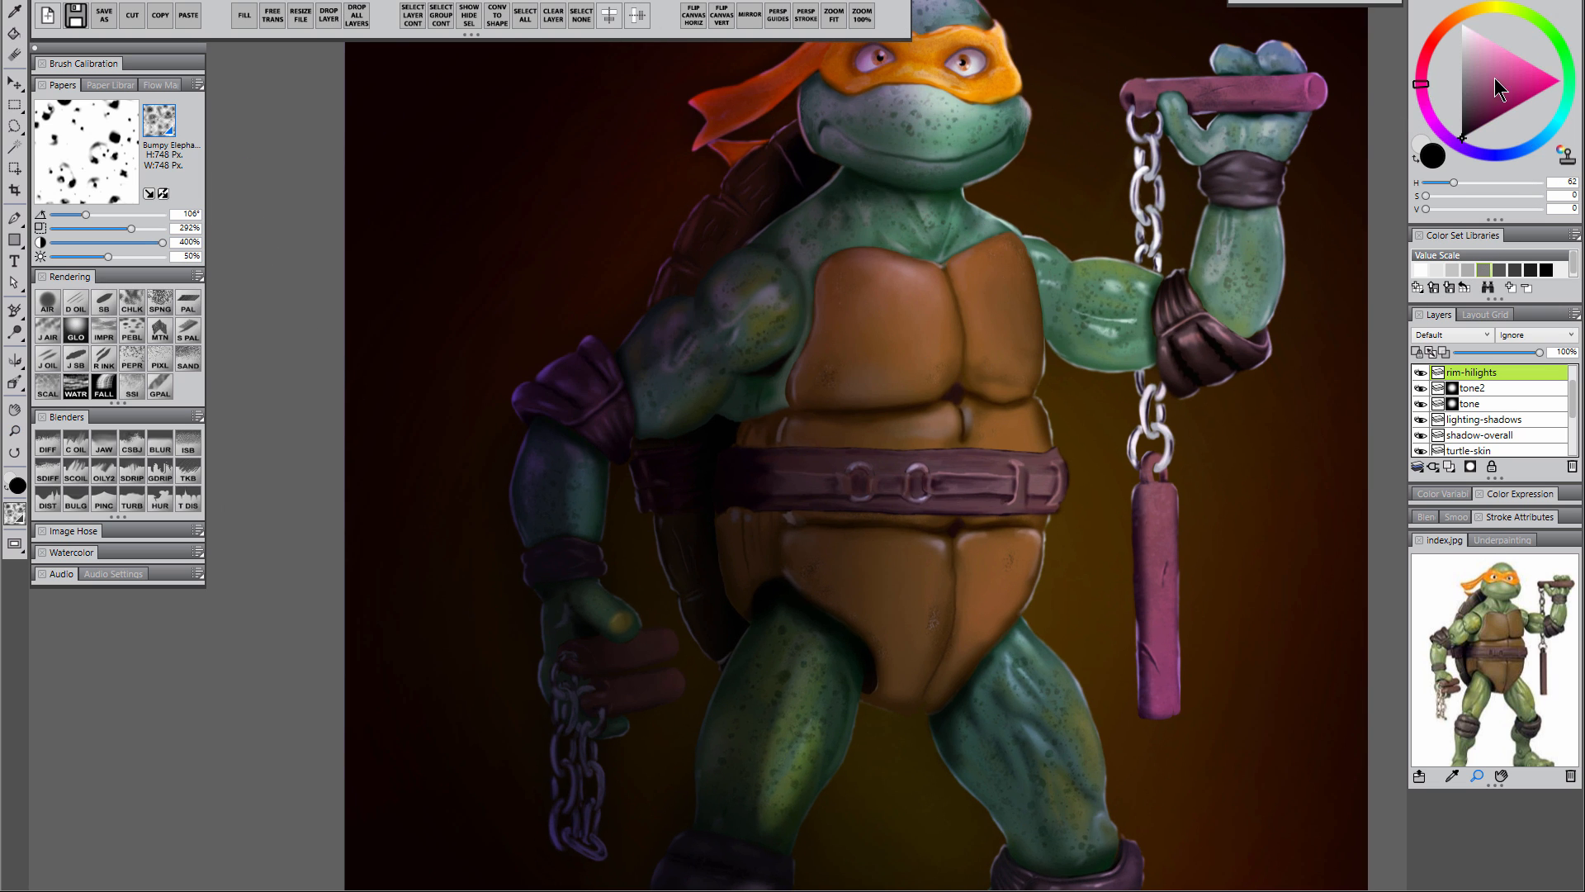
{"action": "left_click_drag", "start_coordinate": [1495, 77], "coordinate": [1559, 80]}
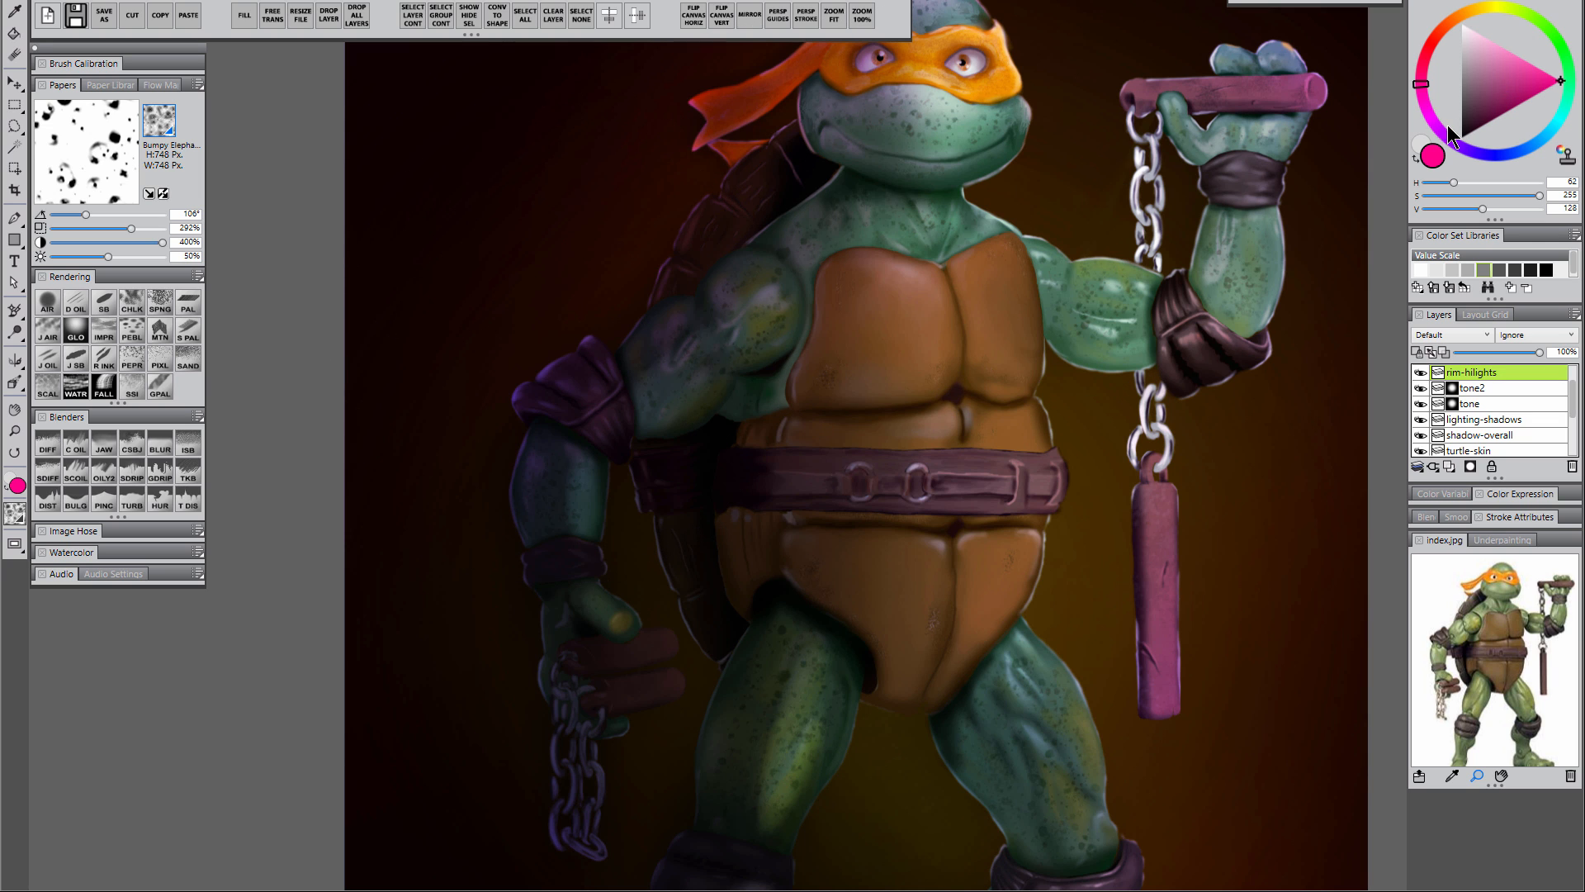
{"action": "left_click", "coordinate": [556, 362], "text": "alt"}
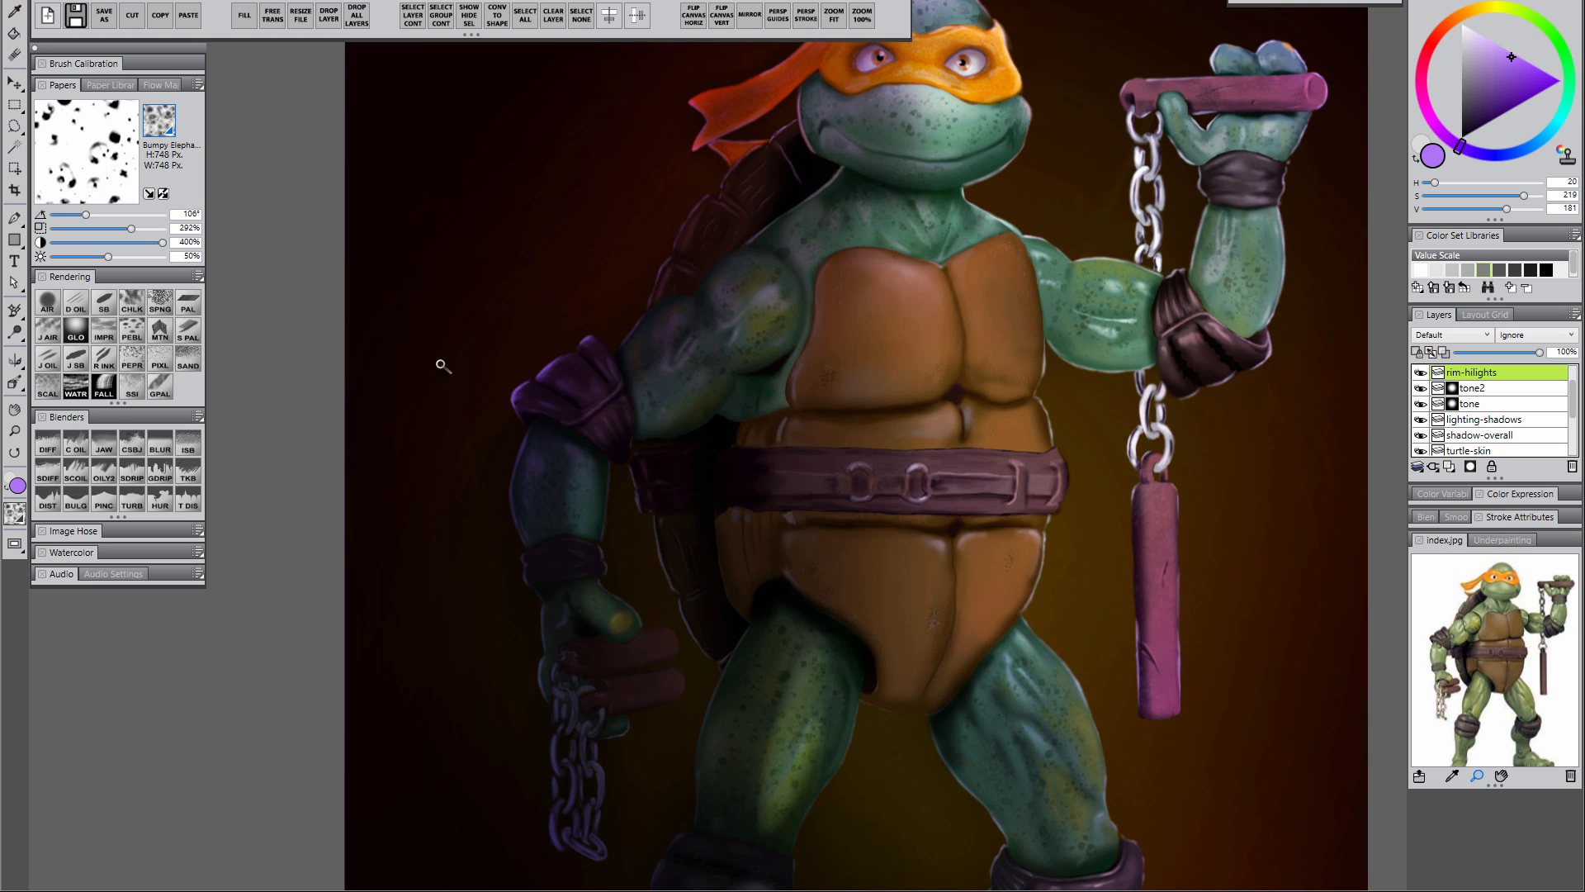
{"action": "left_click_drag", "start_coordinate": [706, 339], "coordinate": [668, 415]}
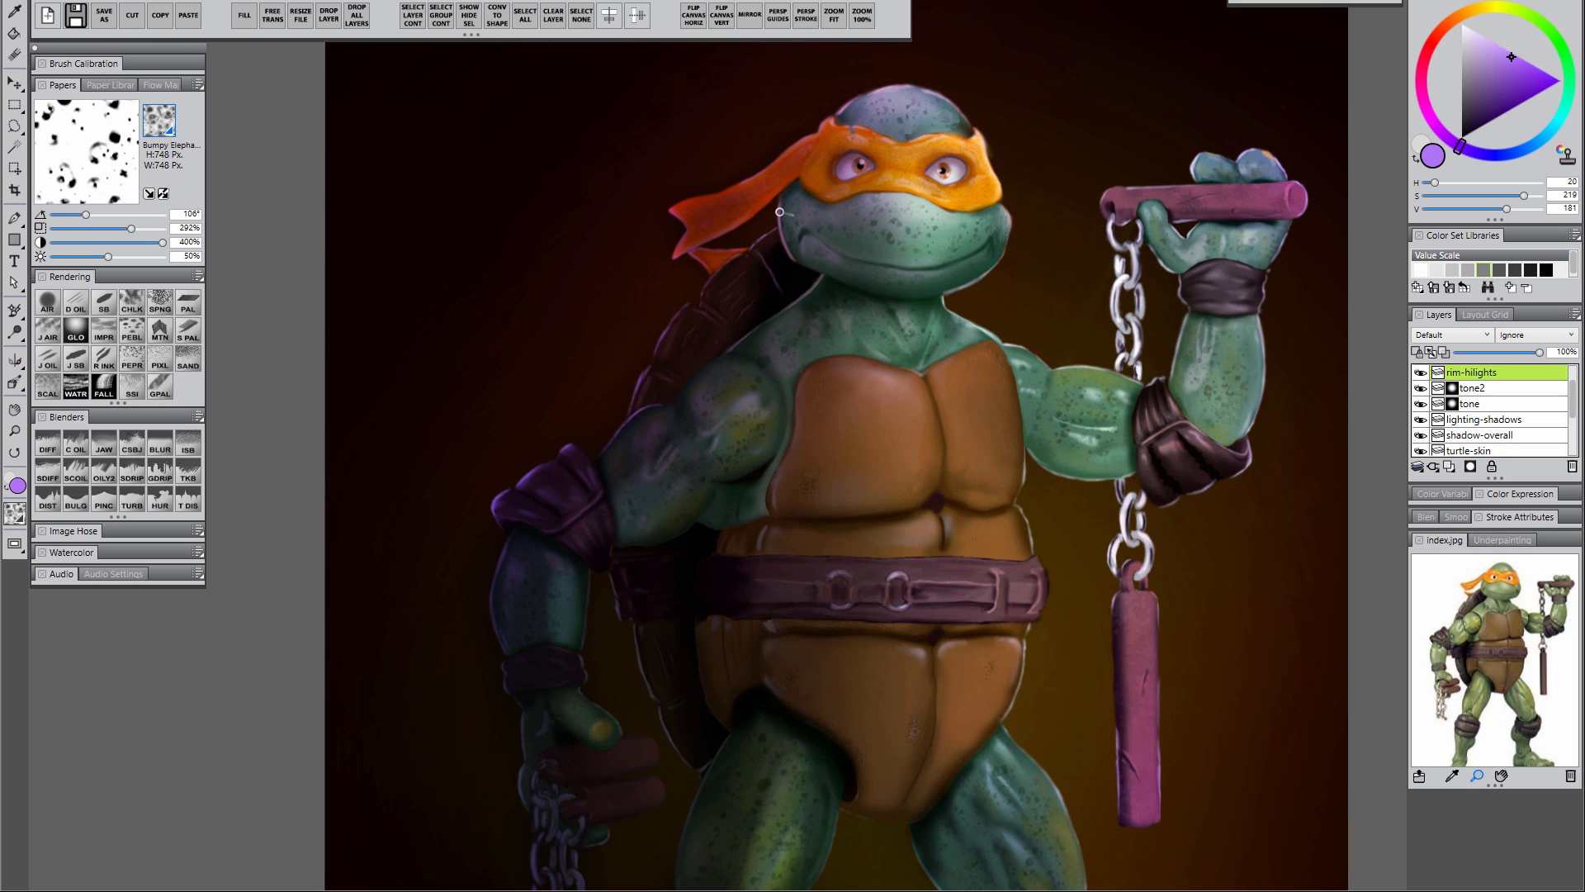
{"action": "scroll", "coordinate": [899, 308], "scroll_direction": "down", "scroll_amount": 3}
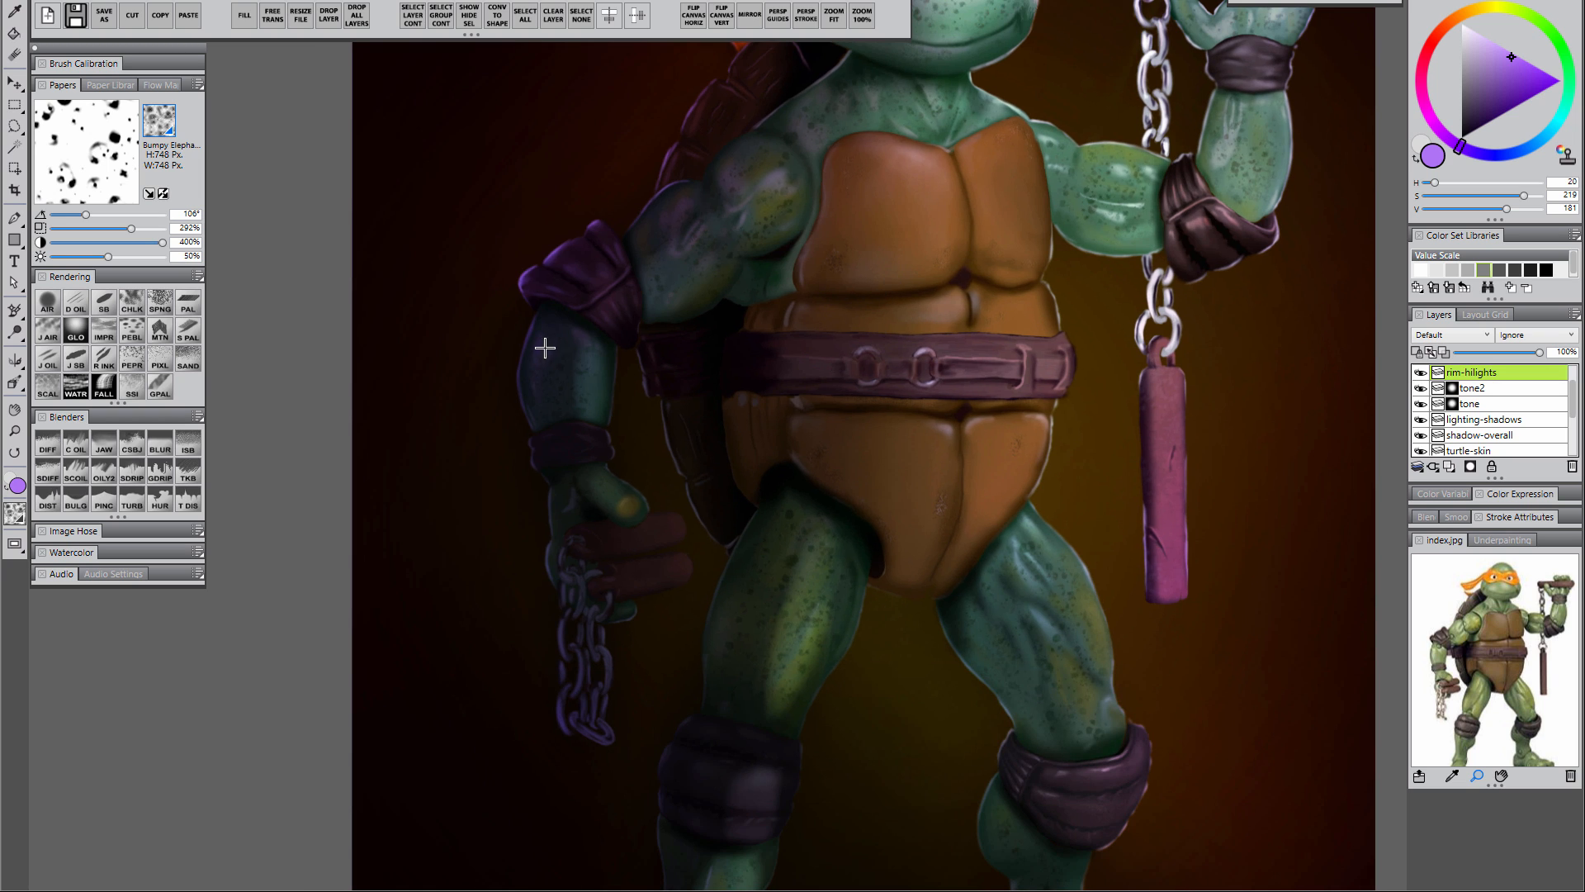
{"action": "mouse_move", "coordinate": [542, 344]}
{"action": "left_mouse_down"}
{"action": "mouse_move", "coordinate": [526, 394]}
{"action": "mouse_move", "coordinate": [558, 302]}
{"action": "mouse_move", "coordinate": [520, 369]}
{"action": "mouse_move", "coordinate": [534, 439]}
{"action": "left_mouse_up"}
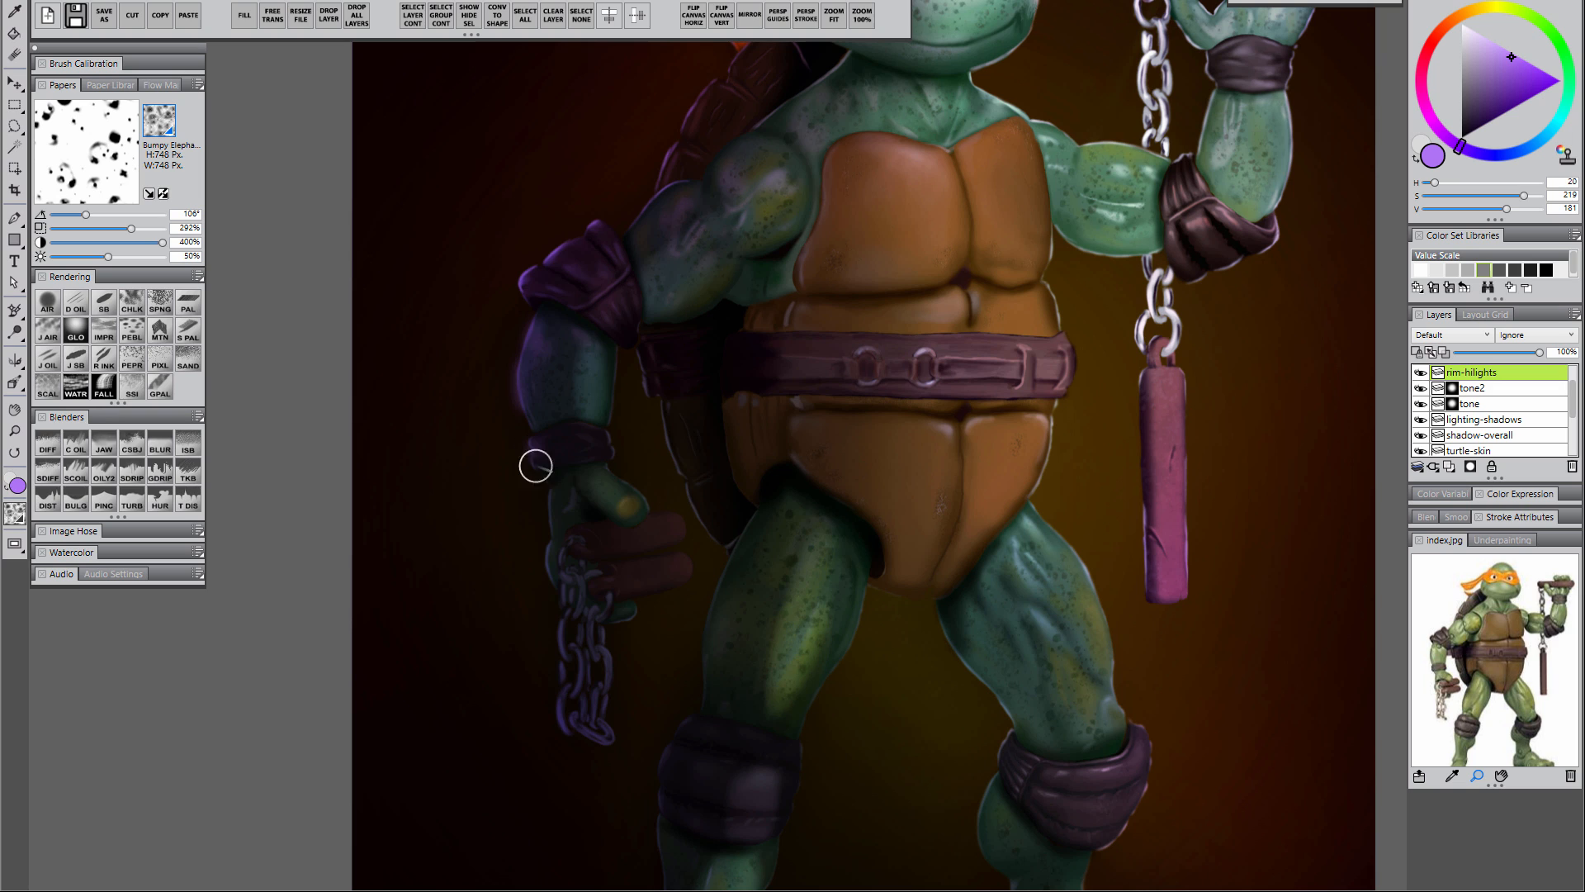
{"action": "left_click_drag", "start_coordinate": [536, 466], "coordinate": [540, 473]}
- Continue the purple rim highlights along the shaded outer edges of the shoulder, shell, legs and feet
{"action": "left_click_drag", "start_coordinate": [924, 716], "coordinate": [873, 880]}
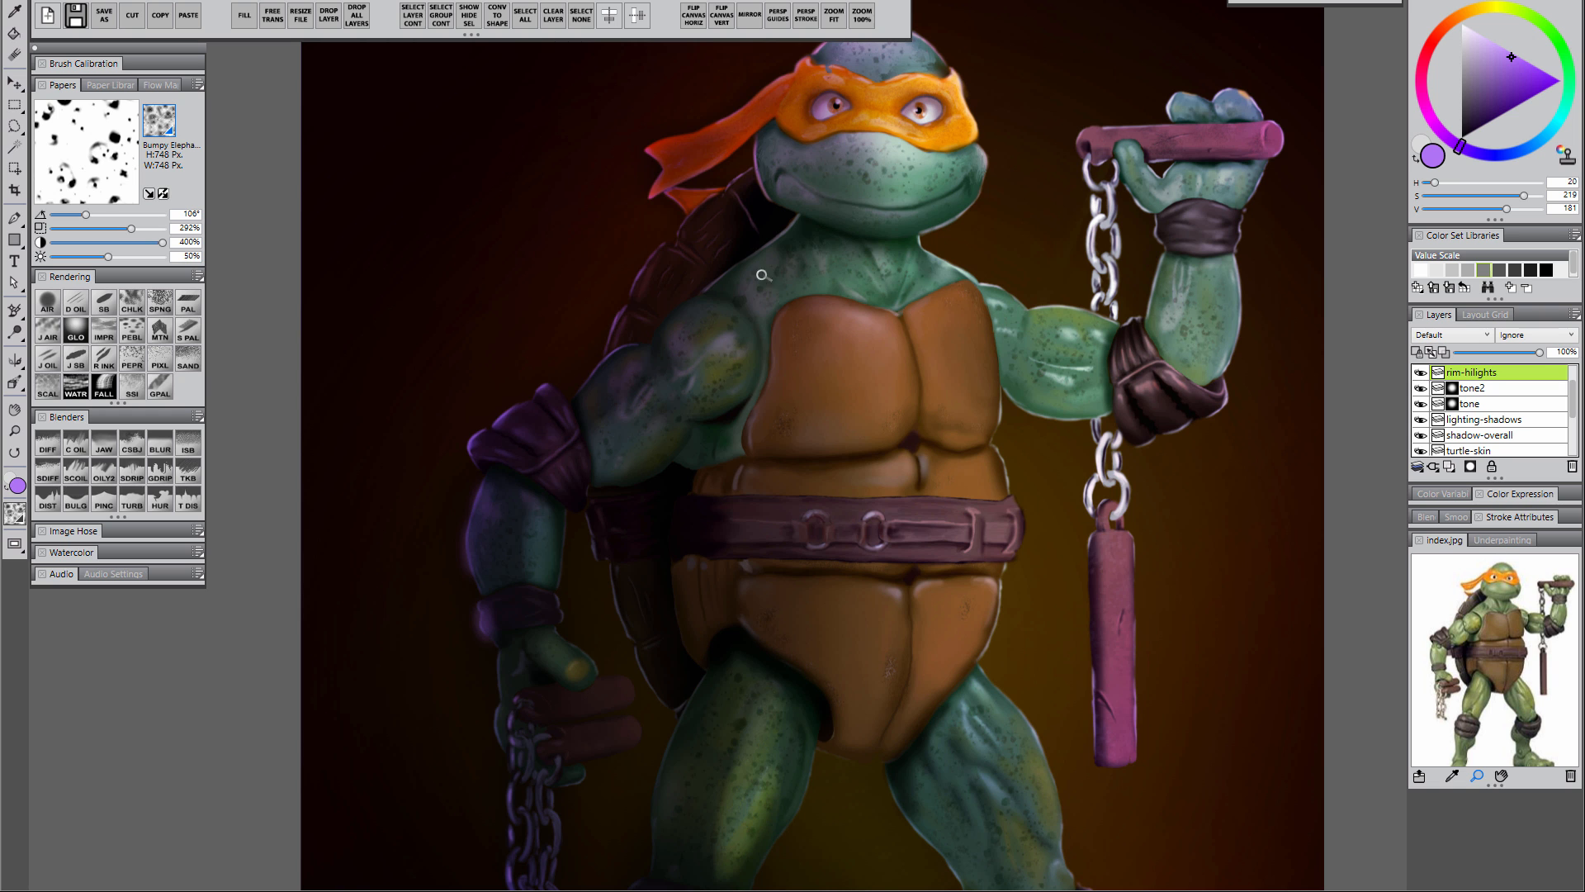
{"action": "mouse_move", "coordinate": [985, 783]}
{"action": "left_mouse_down"}
{"action": "mouse_move", "coordinate": [924, 891]}
{"action": "mouse_move", "coordinate": [982, 621]}
{"action": "mouse_move", "coordinate": [999, 754]}
{"action": "left_mouse_up"}
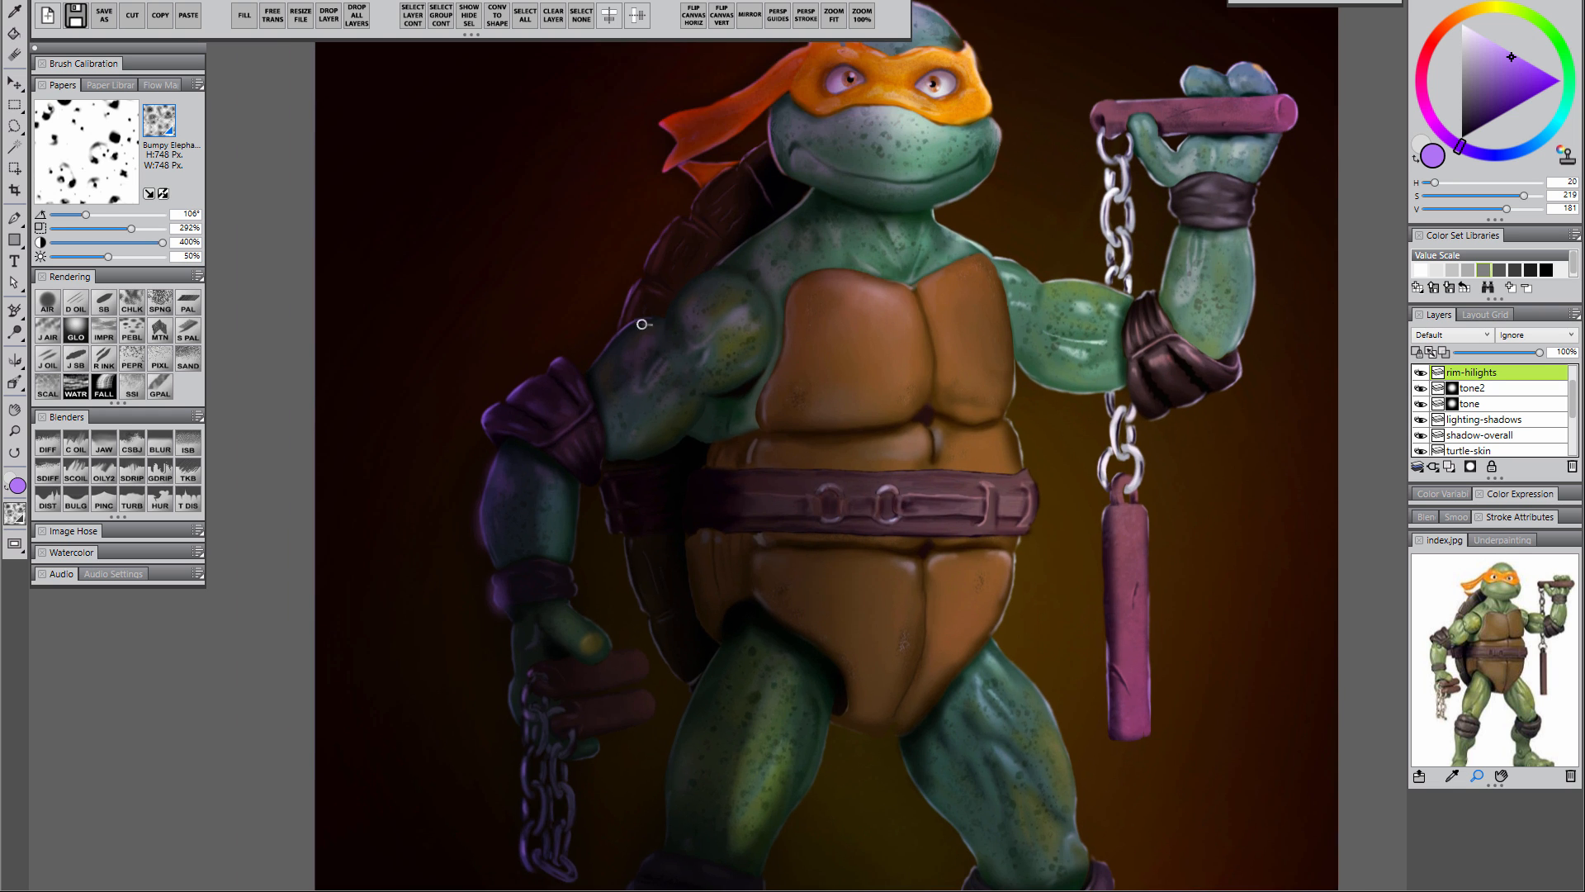
{"action": "left_click_drag", "start_coordinate": [909, 576], "coordinate": [882, 478]}
{"action": "left_click_drag", "start_coordinate": [1038, 609], "coordinate": [1031, 497]}
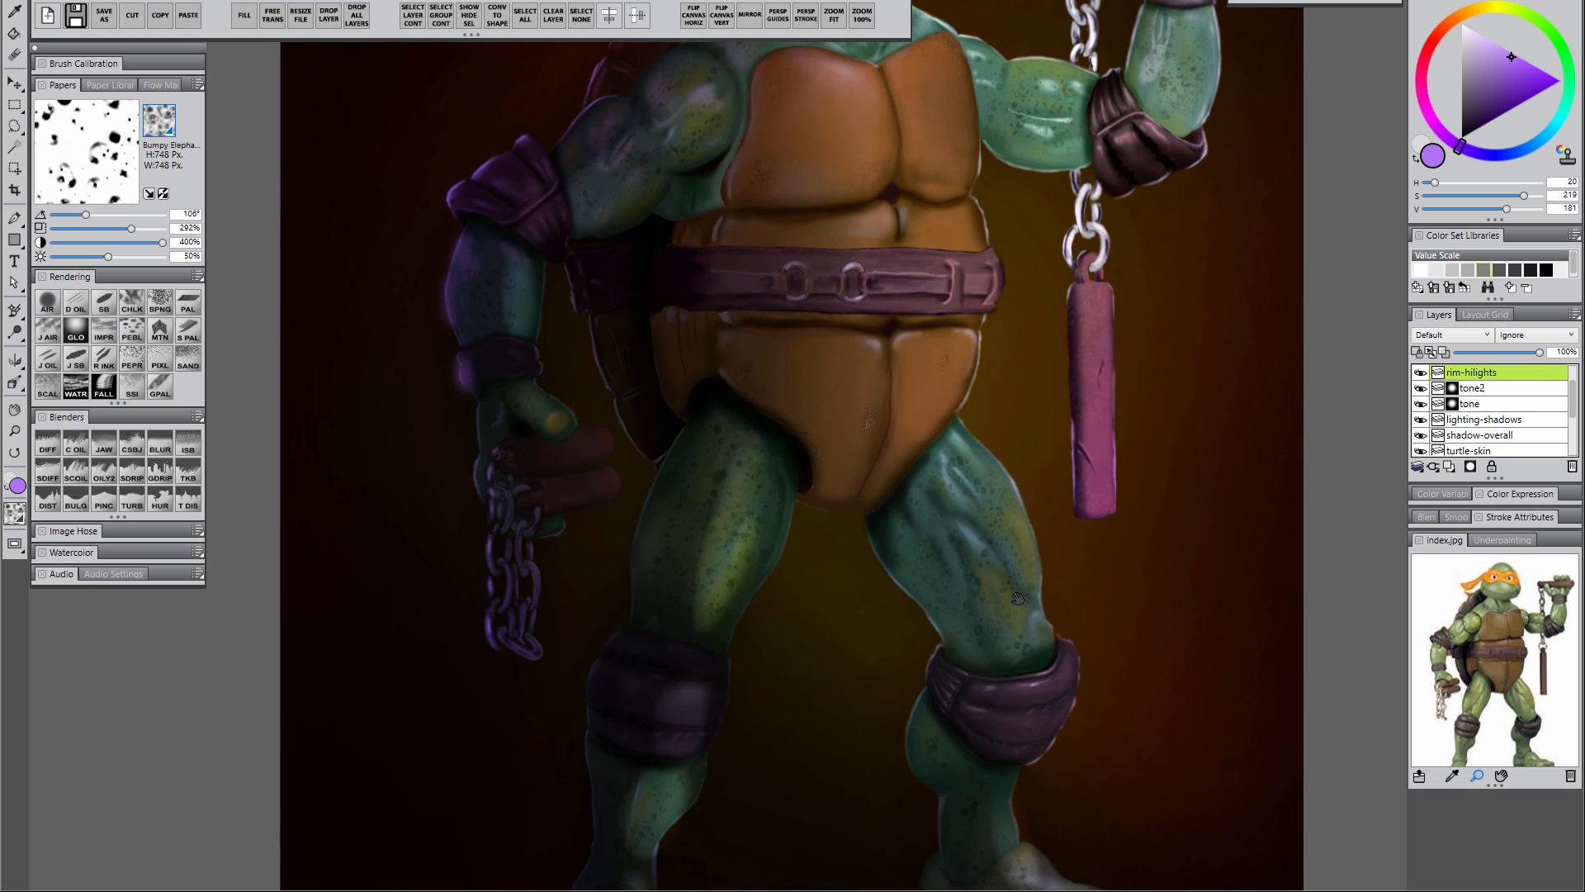
{"action": "left_click_drag", "start_coordinate": [1018, 599], "coordinate": [1031, 506]}
{"action": "left_click_drag", "start_coordinate": [1054, 588], "coordinate": [1056, 491]}
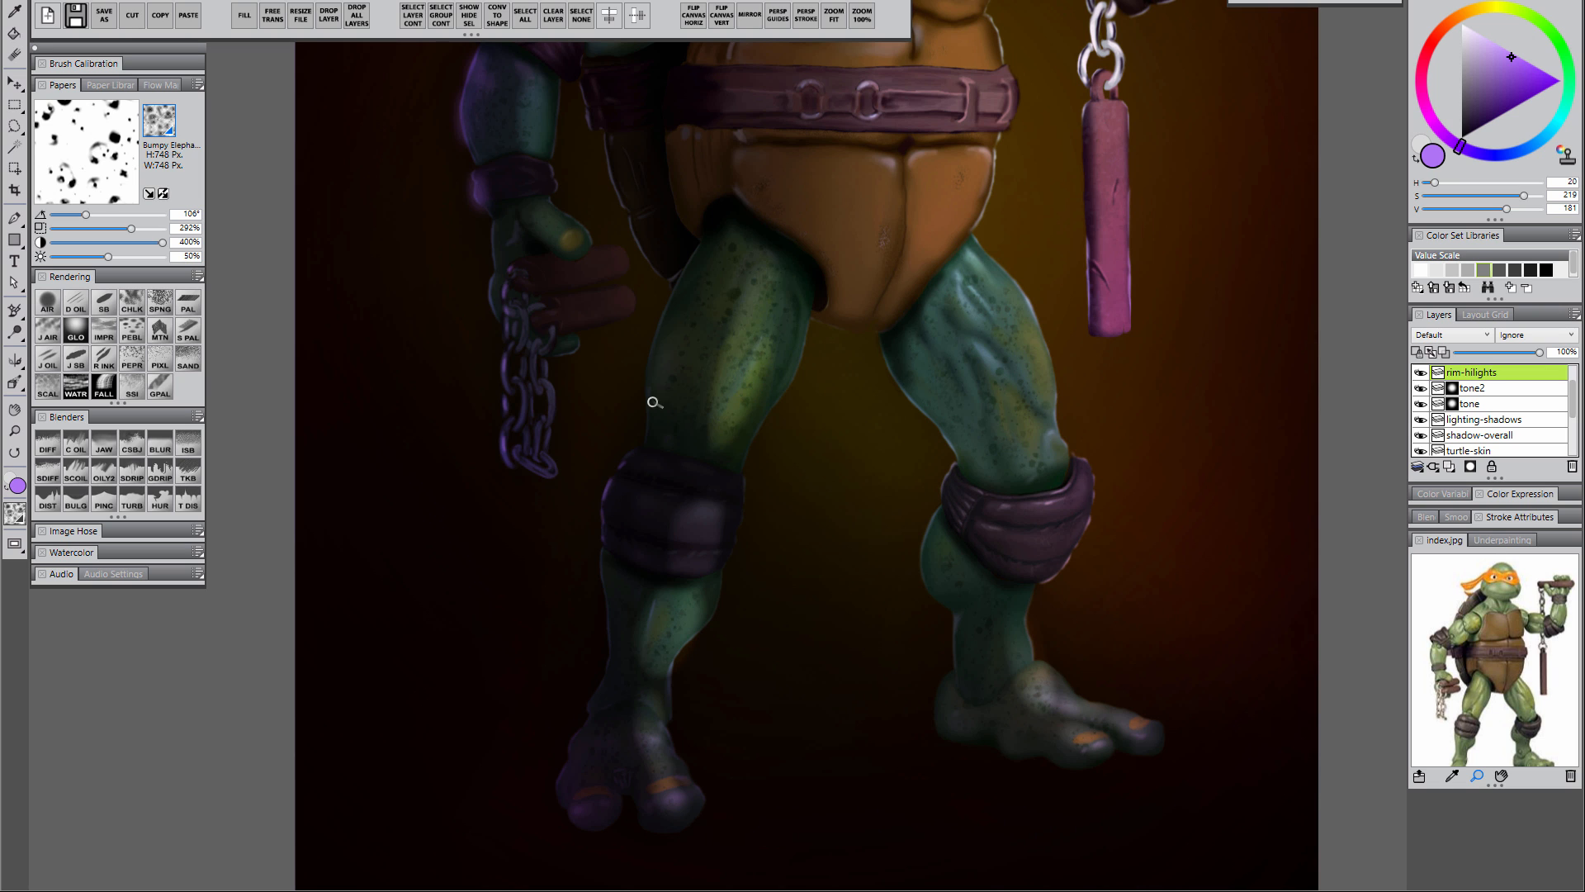
{"action": "left_click_drag", "start_coordinate": [1140, 224], "coordinate": [993, 712]}
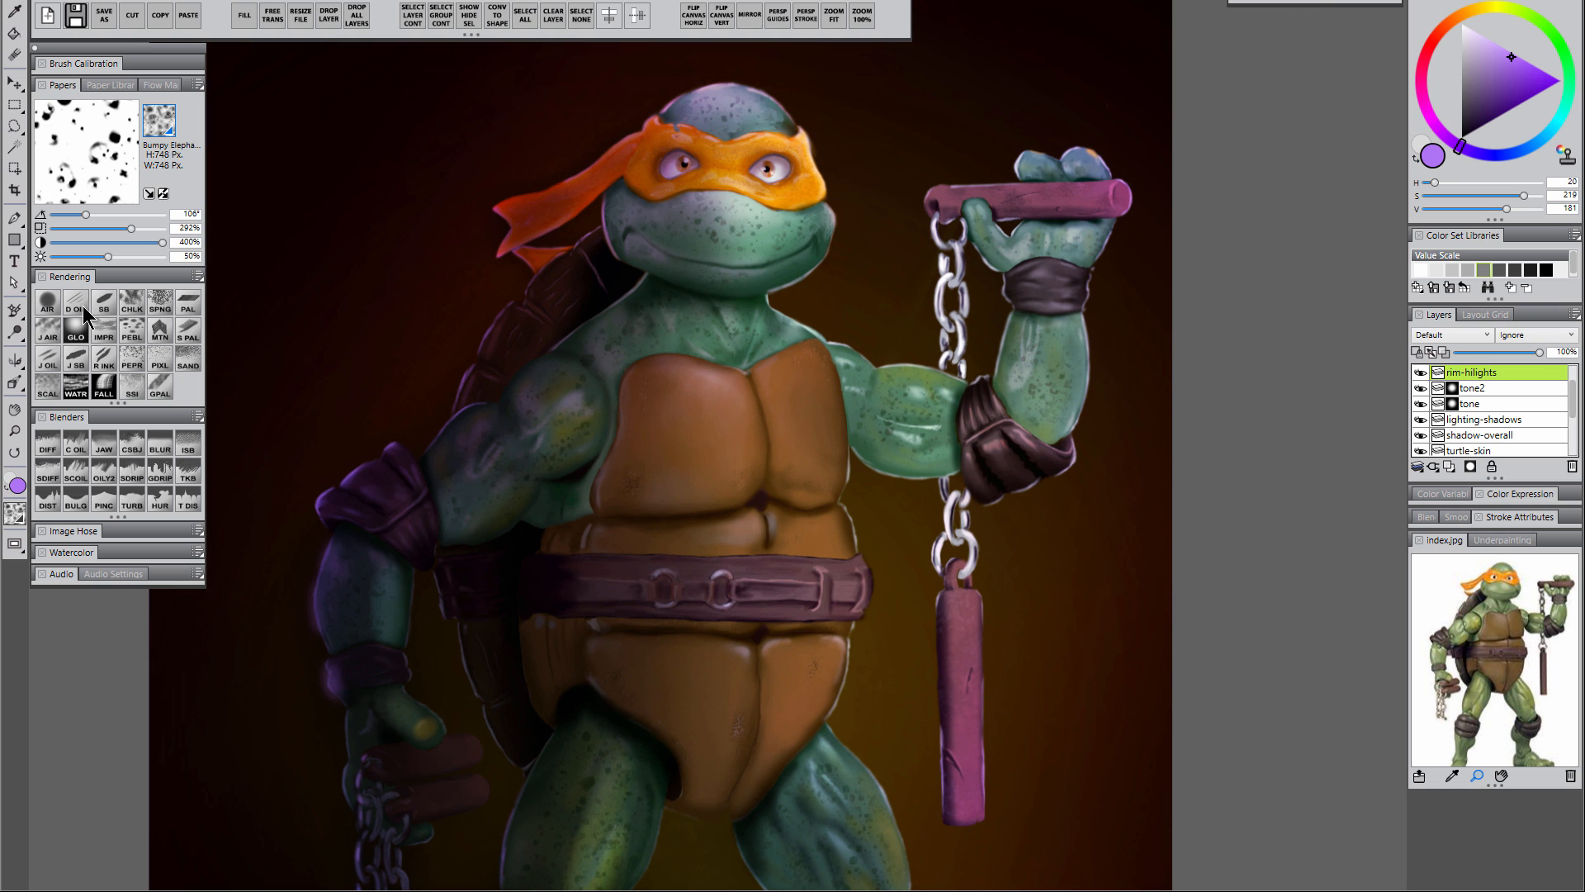
- Add a layer above rim-hilights, name it glow and set its blend method to Screen
{"action": "left_click", "coordinate": [1451, 467]}
{"action": "double_click", "coordinate": [1470, 373]}
{"action": "type", "text": "glow"}
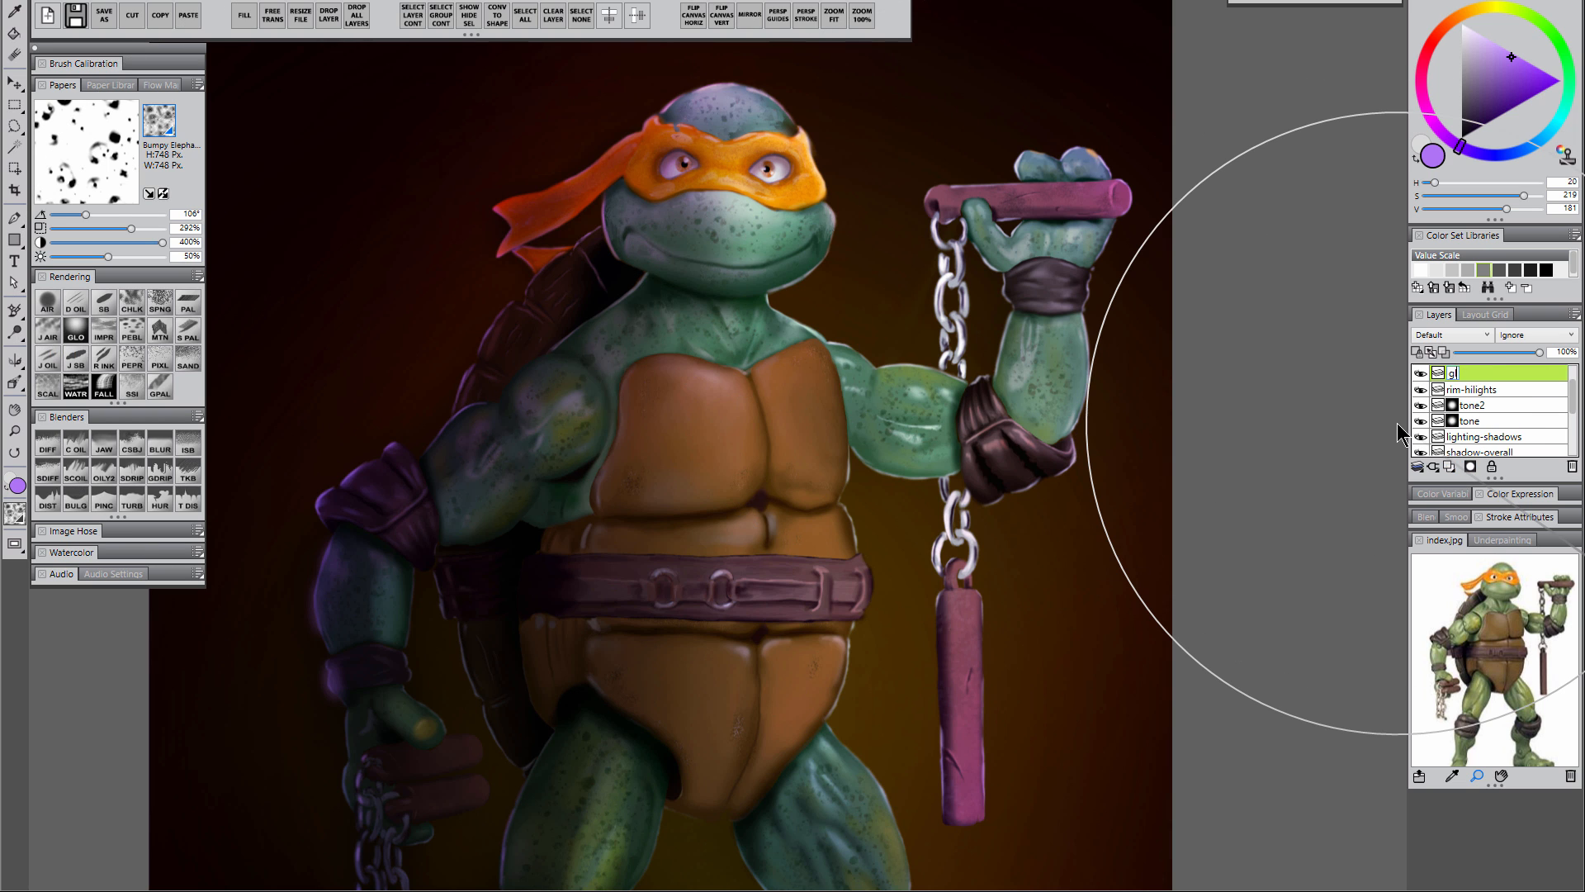
{"action": "key", "text": "Return"}
{"action": "left_click", "coordinate": [1451, 336]}
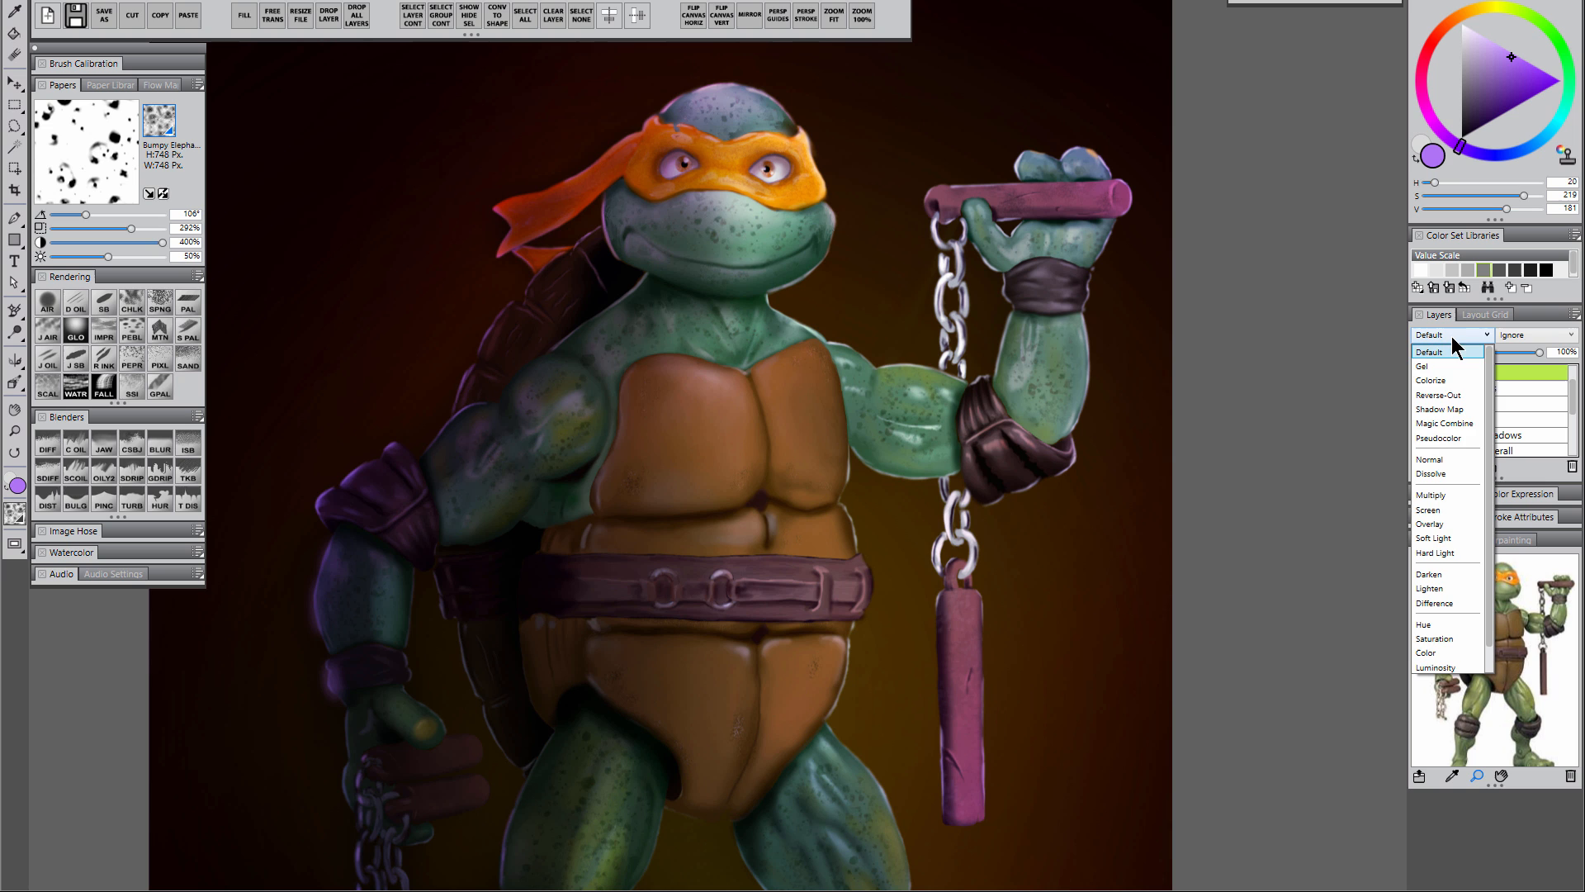
{"action": "left_click", "coordinate": [1436, 504]}
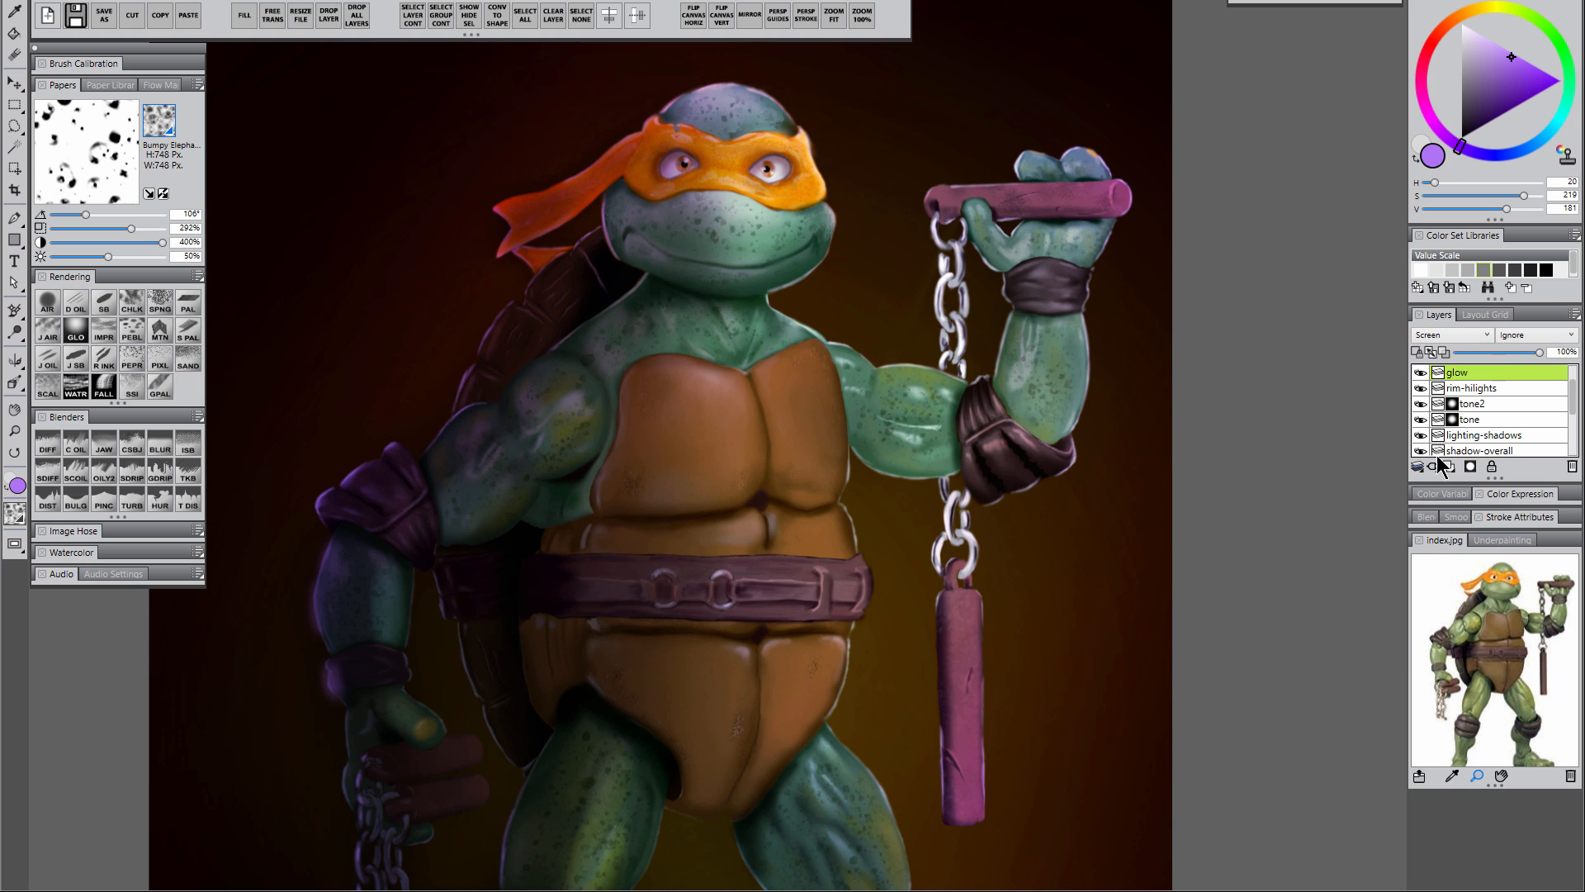
- Sample near-white (H 42, S 9, V 243) from the raised nunchuck's chain and paint small glows on its brightest links
{"action": "left_click", "coordinate": [950, 257], "text": "alt"}
{"action": "mouse_move", "coordinate": [947, 250]}
{"action": "left_mouse_down"}
{"action": "mouse_move", "coordinate": [978, 261]}
{"action": "mouse_move", "coordinate": [940, 282]}
{"action": "left_mouse_up"}
{"action": "left_click_drag", "start_coordinate": [963, 342], "coordinate": [965, 348]}
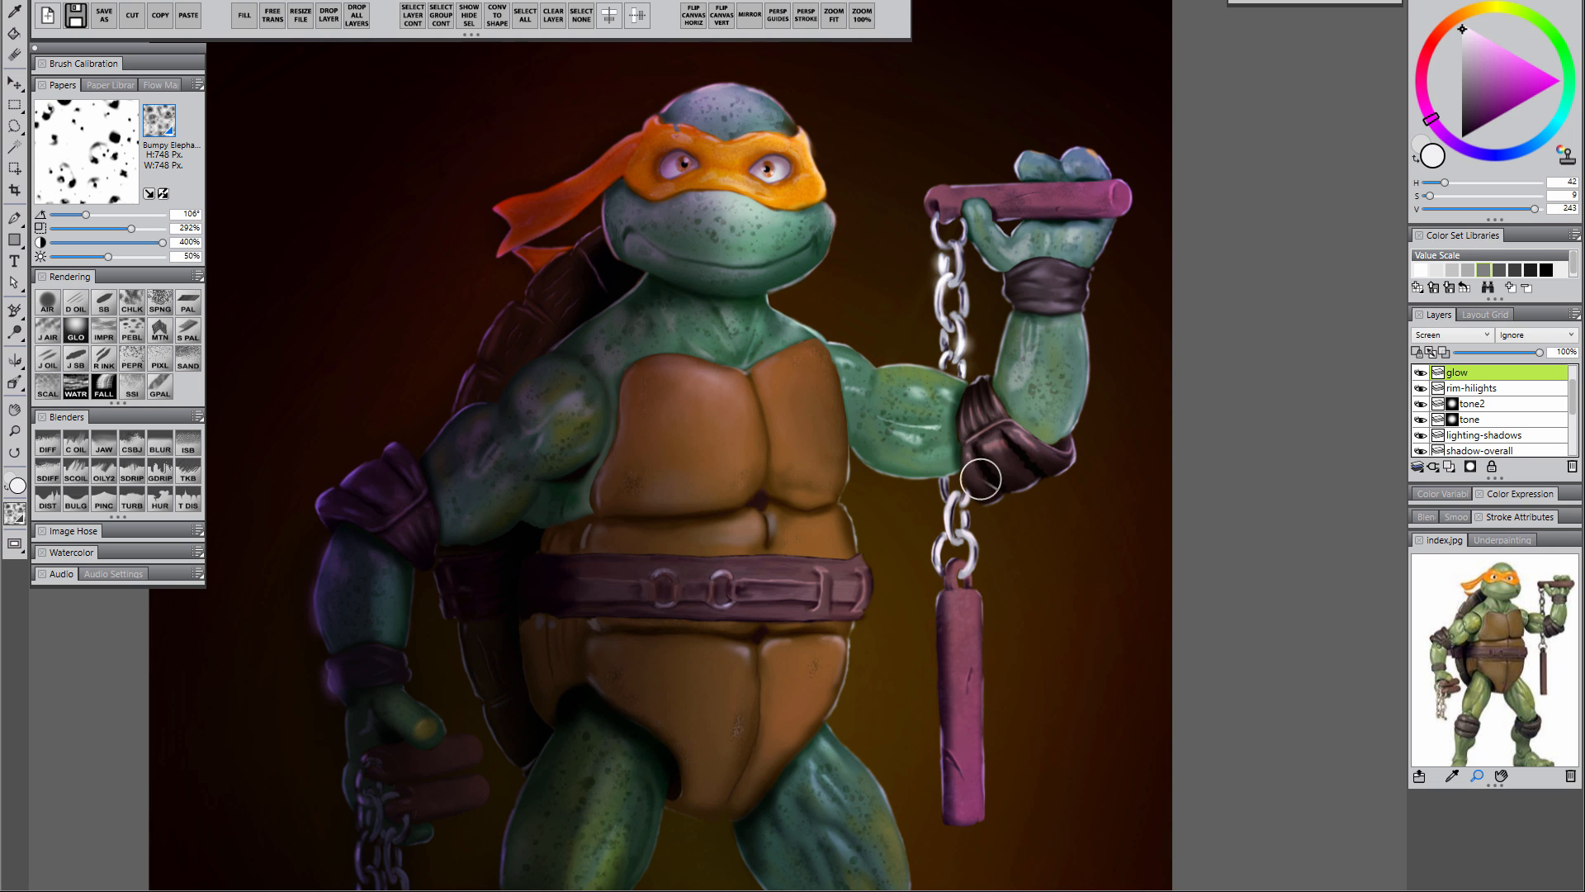
{"action": "left_click_drag", "start_coordinate": [965, 504], "coordinate": [970, 502]}
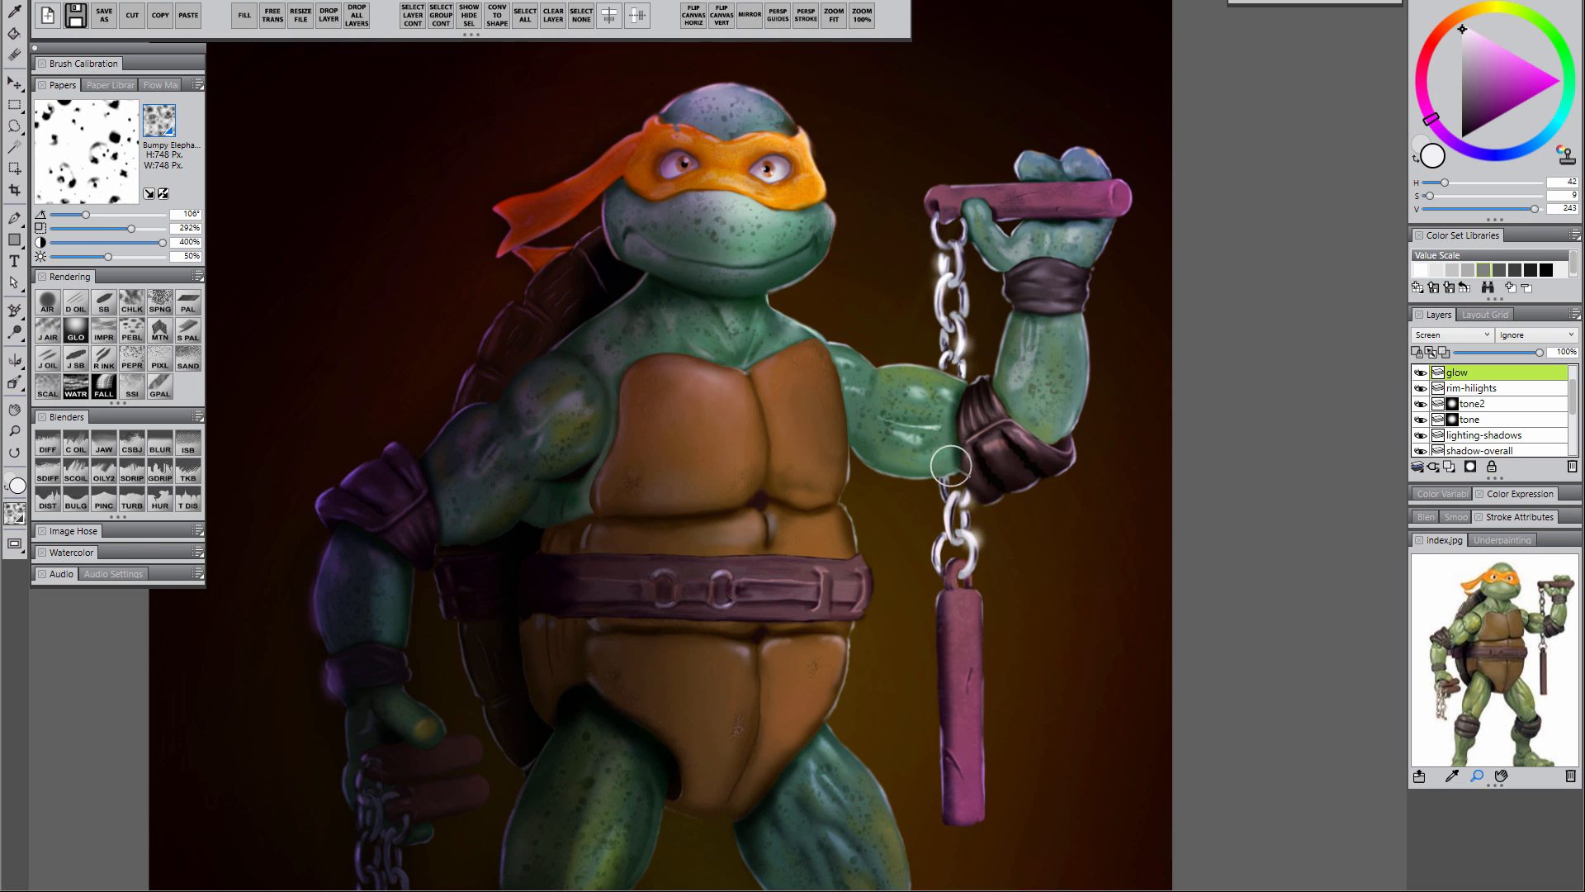
{"action": "mouse_move", "coordinate": [1005, 738]}
{"action": "left_mouse_down"}
{"action": "mouse_move", "coordinate": [1081, 412]}
{"action": "mouse_move", "coordinate": [1018, 718]}
{"action": "left_mouse_up"}
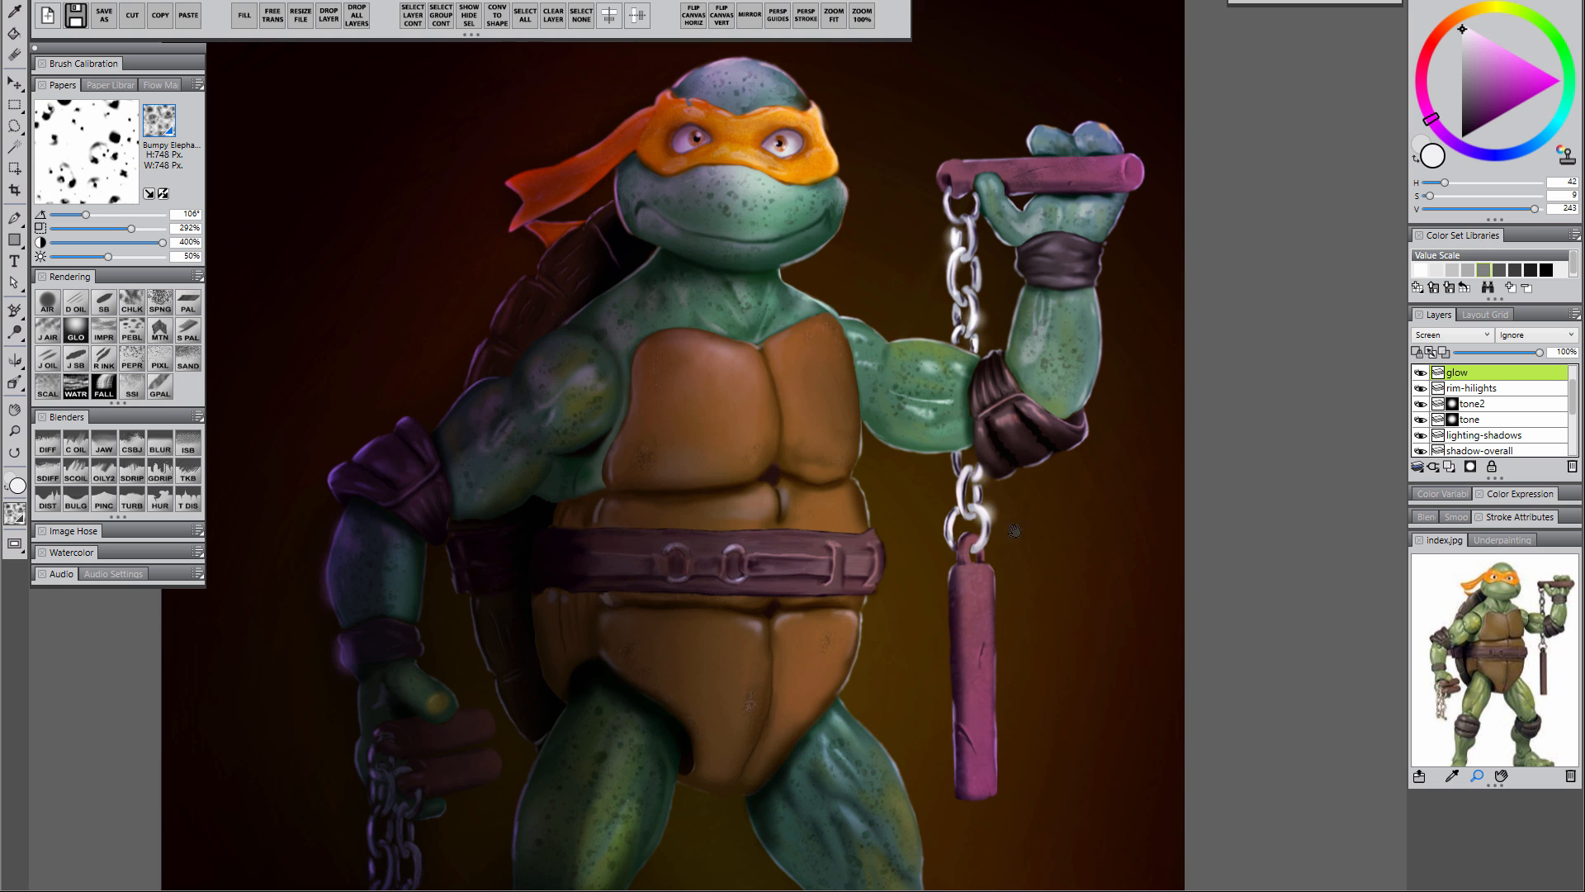
{"action": "left_click_drag", "start_coordinate": [1029, 529], "coordinate": [1132, 466]}
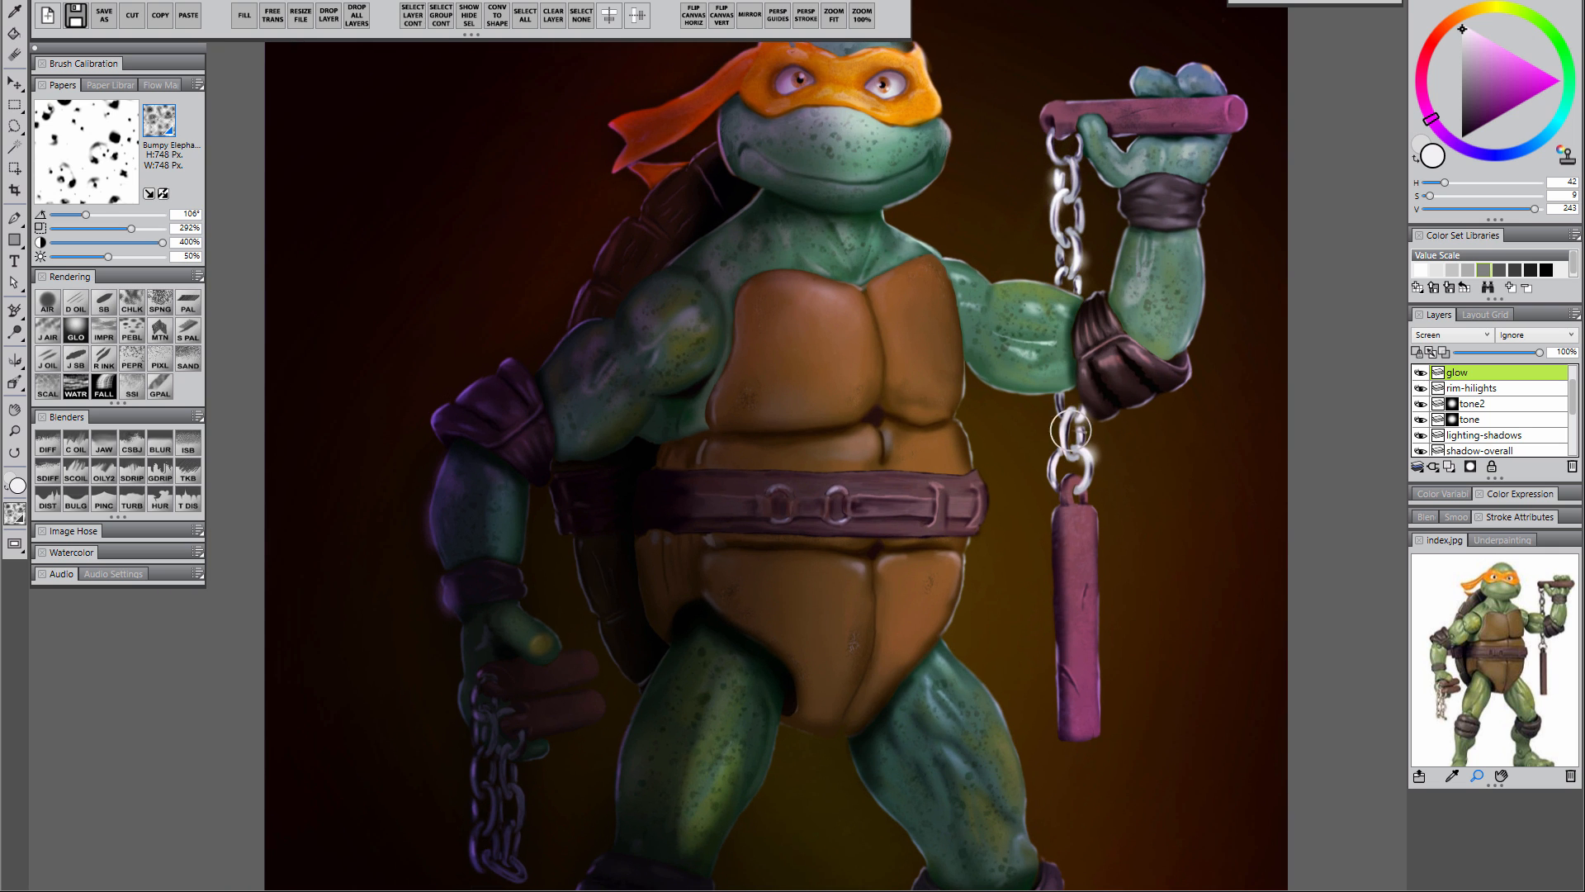
{"action": "left_click_drag", "start_coordinate": [776, 682], "coordinate": [838, 541]}
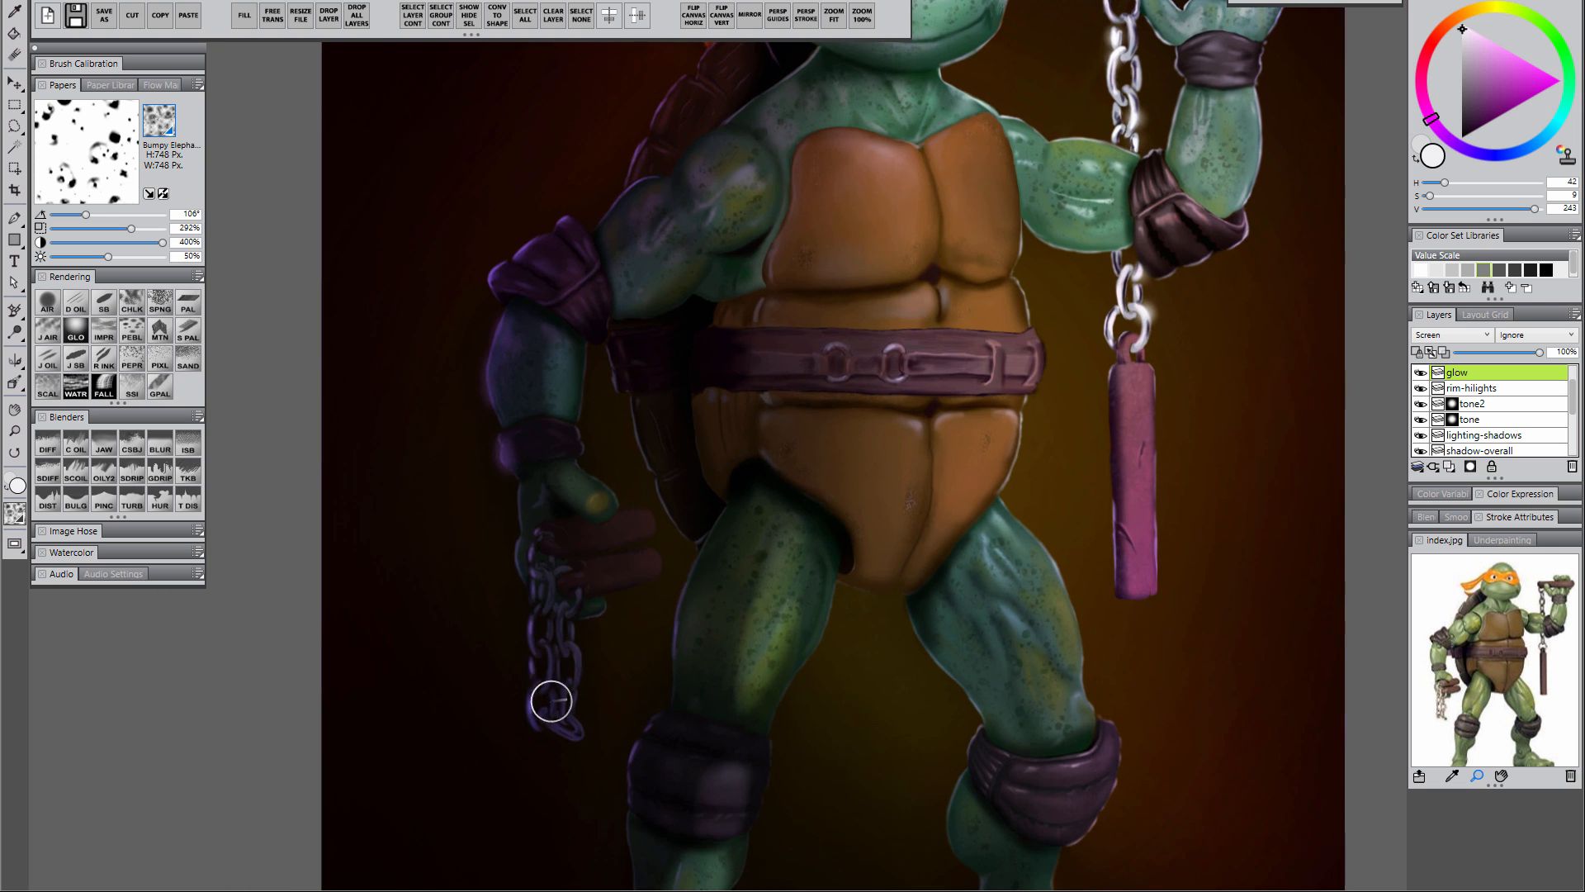
{"action": "left_click_drag", "start_coordinate": [931, 780], "coordinate": [924, 553]}
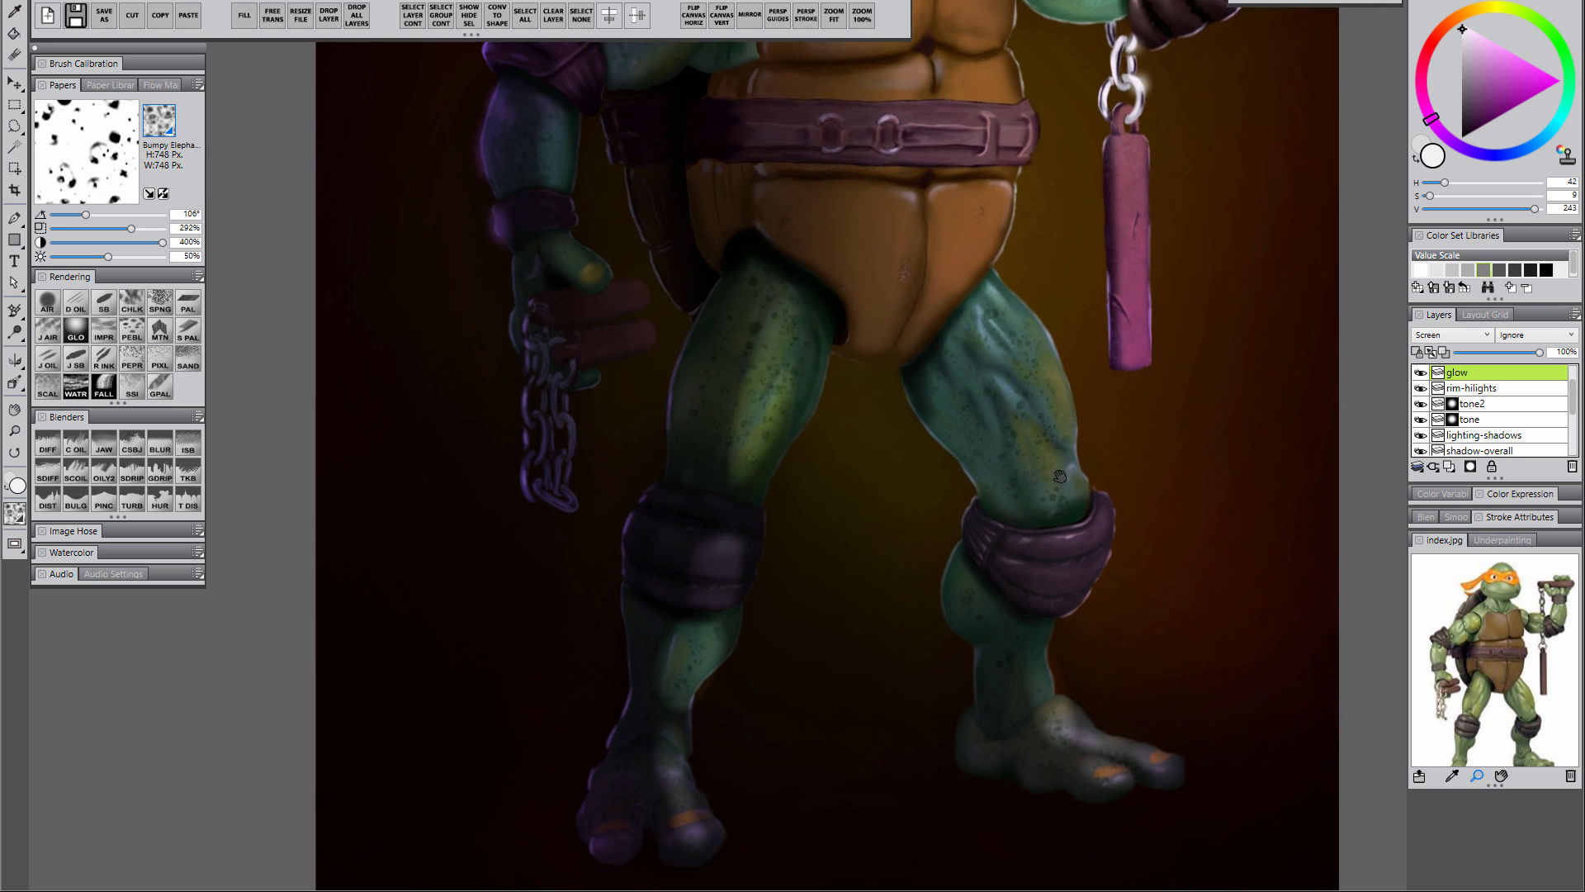
{"action": "left_click_drag", "start_coordinate": [1214, 289], "coordinate": [1057, 691]}
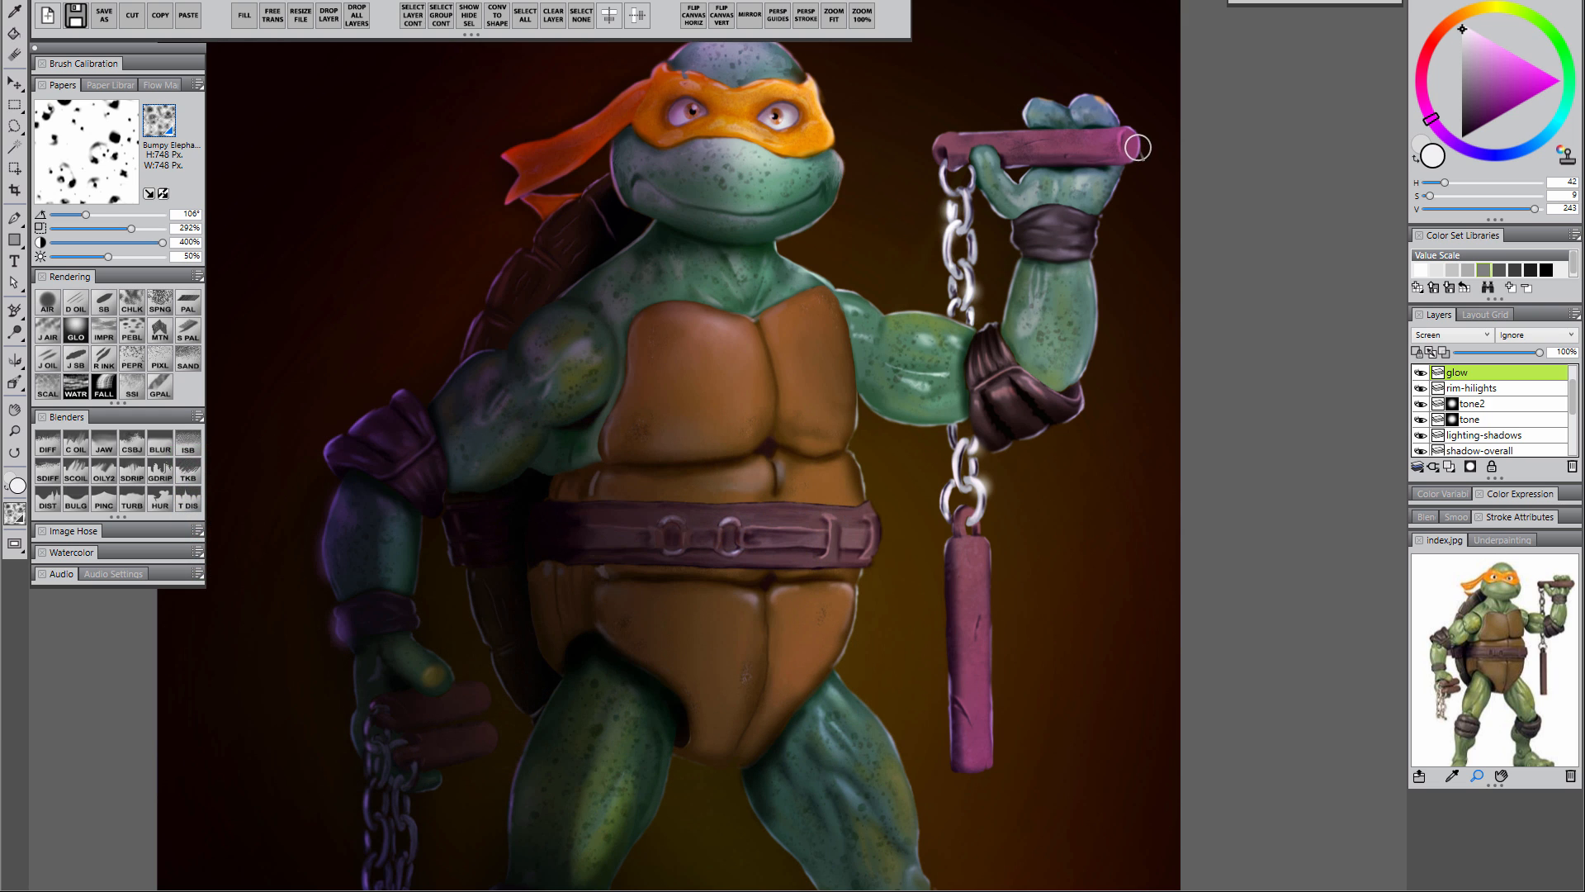
{"action": "left_click_drag", "start_coordinate": [1003, 131], "coordinate": [1004, 133]}
- Select the Canvas layer, choose the Polypay Wool paper and brush its grain along the raised nunchuck handle
{"action": "left_click_drag", "start_coordinate": [1572, 401], "coordinate": [1565, 457]}
{"action": "left_click", "coordinate": [1486, 450]}
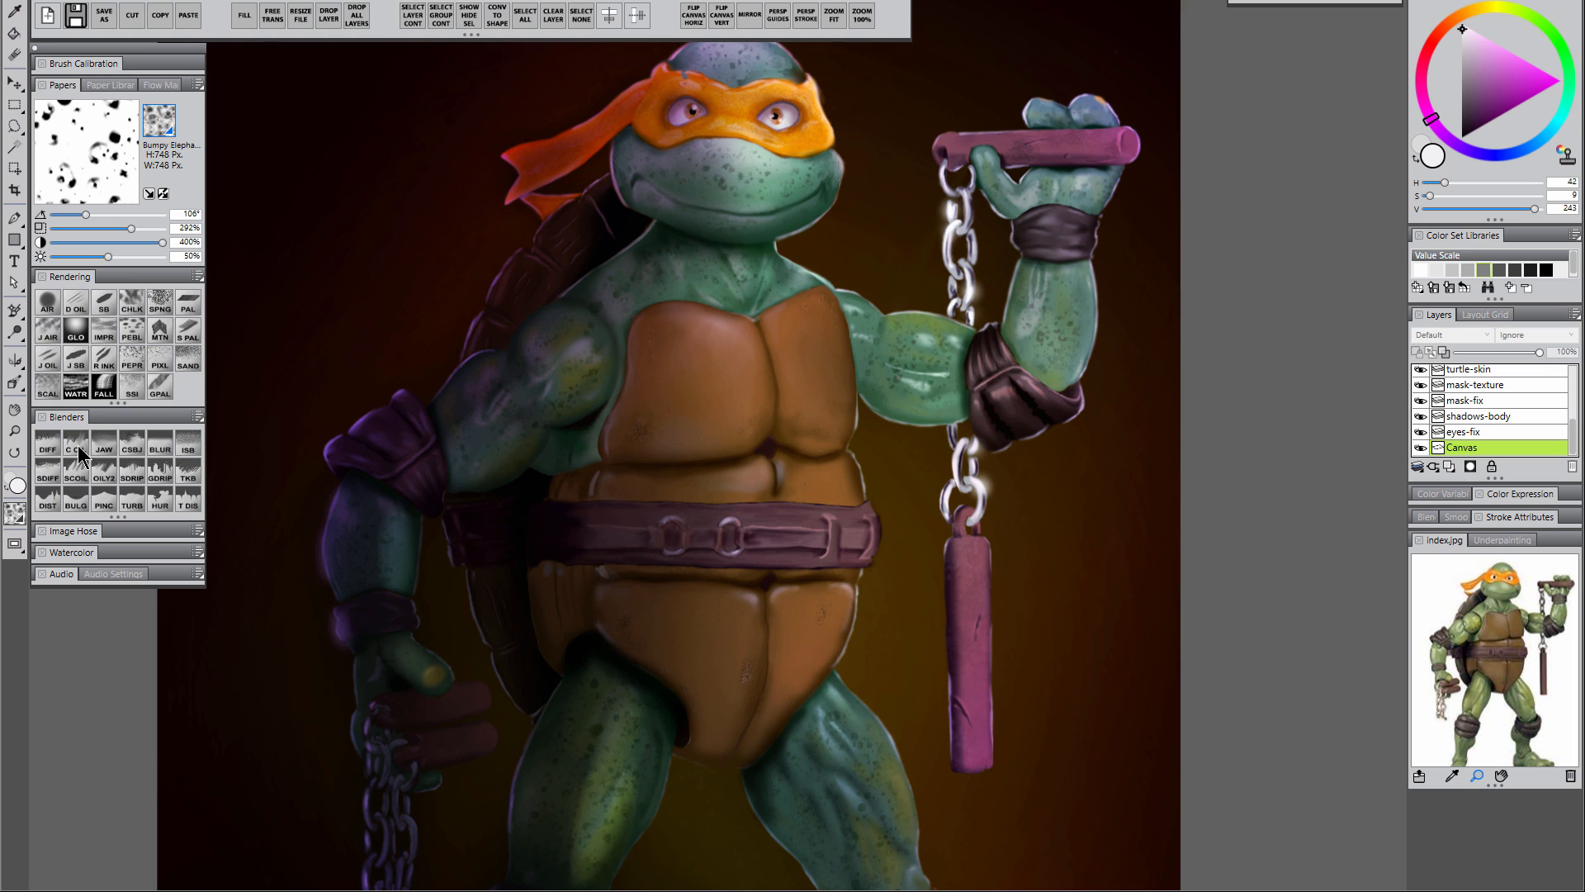
{"action": "left_click", "coordinate": [159, 120]}
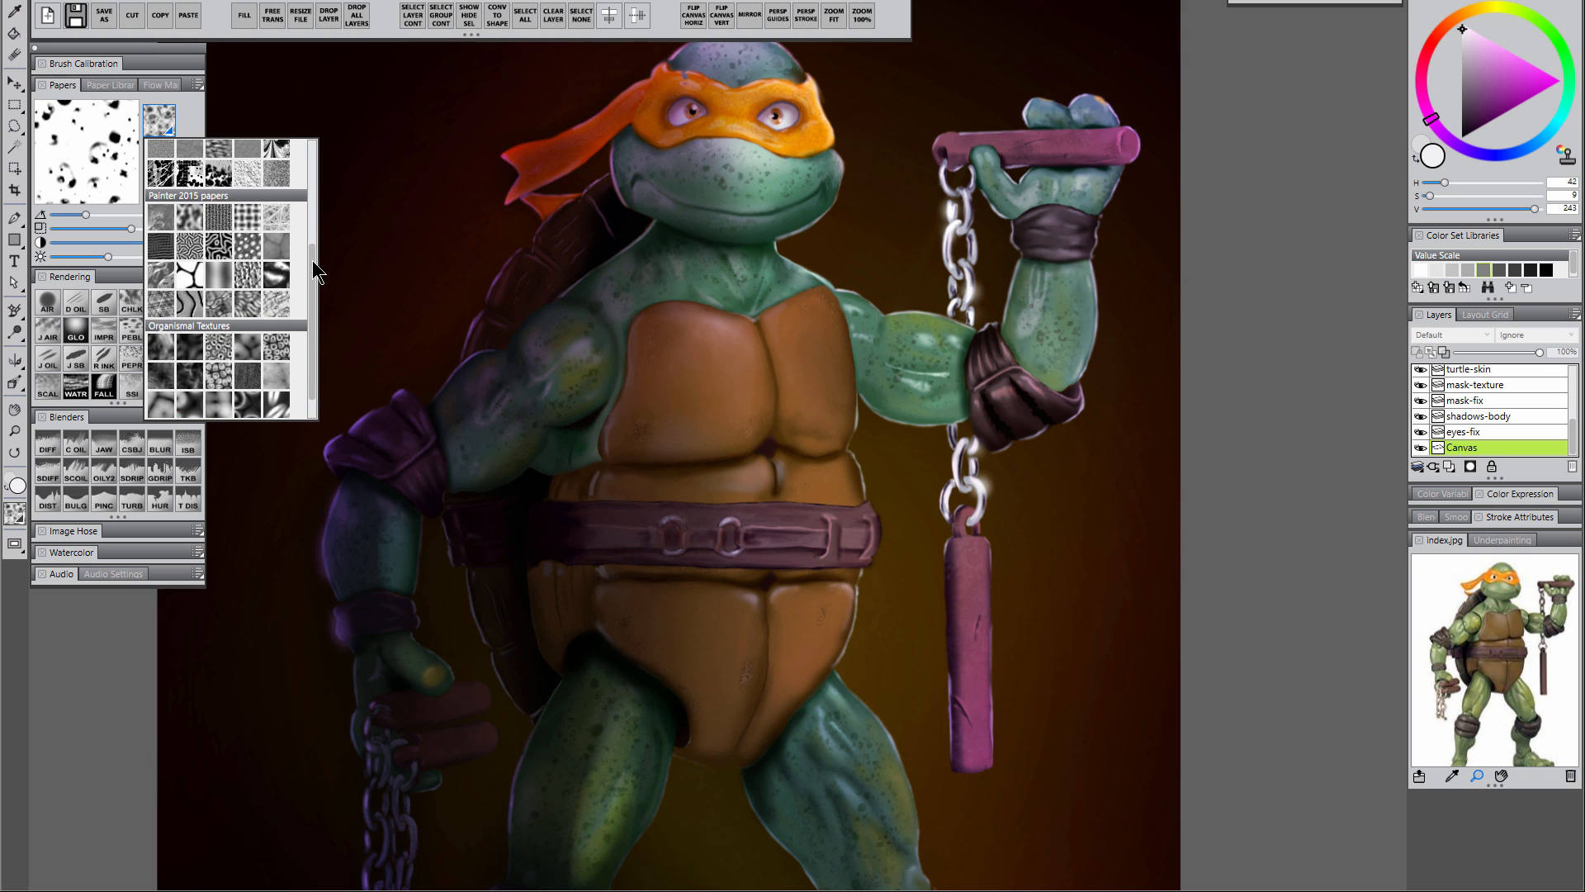
{"action": "left_click", "coordinate": [157, 317]}
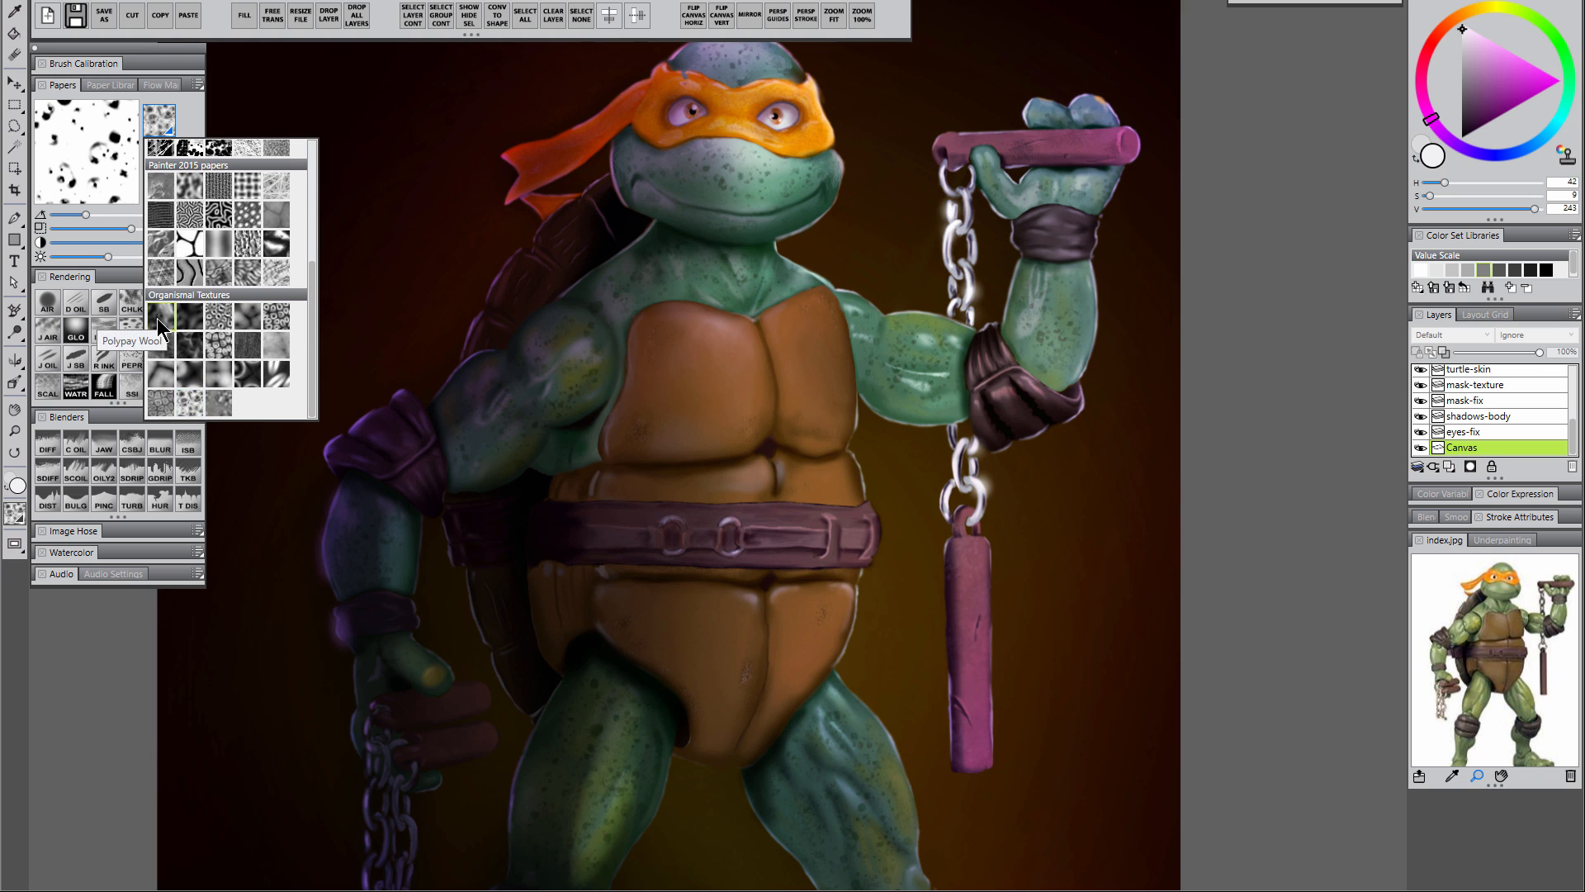
{"action": "left_click_drag", "start_coordinate": [990, 138], "coordinate": [987, 136]}
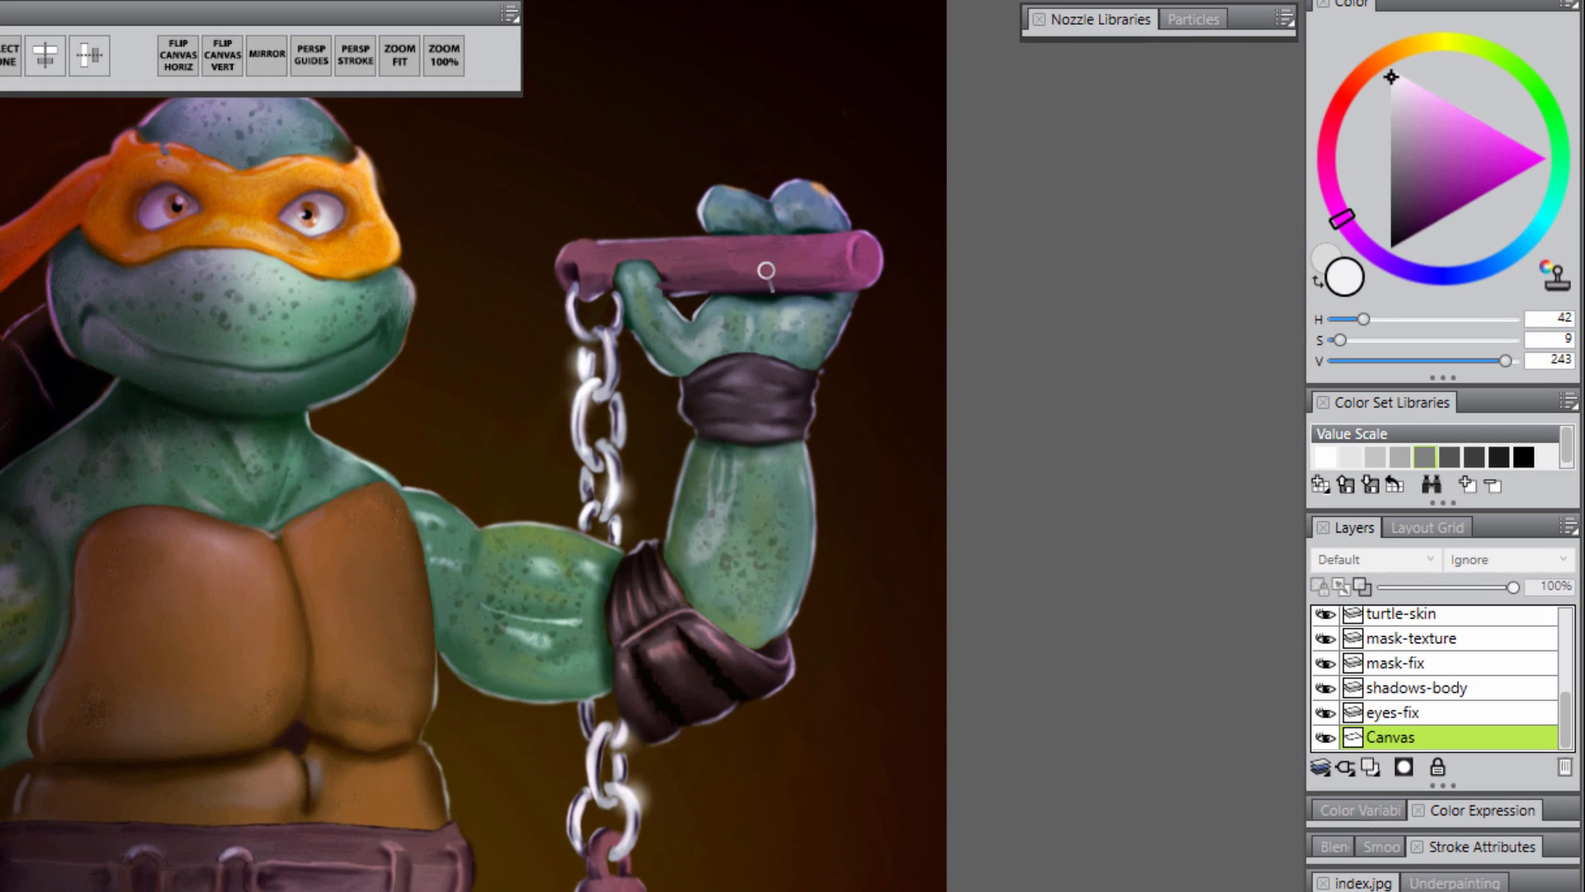
{"action": "left_click_drag", "start_coordinate": [816, 269], "coordinate": [720, 286]}
{"action": "mouse_move", "coordinate": [809, 275]}
{"action": "left_mouse_down"}
{"action": "mouse_move", "coordinate": [702, 274]}
{"action": "mouse_move", "coordinate": [819, 262]}
{"action": "mouse_move", "coordinate": [686, 266]}
{"action": "mouse_move", "coordinate": [830, 266]}
{"action": "mouse_move", "coordinate": [697, 264]}
{"action": "mouse_move", "coordinate": [745, 255]}
{"action": "mouse_move", "coordinate": [851, 273]}
{"action": "left_mouse_up"}
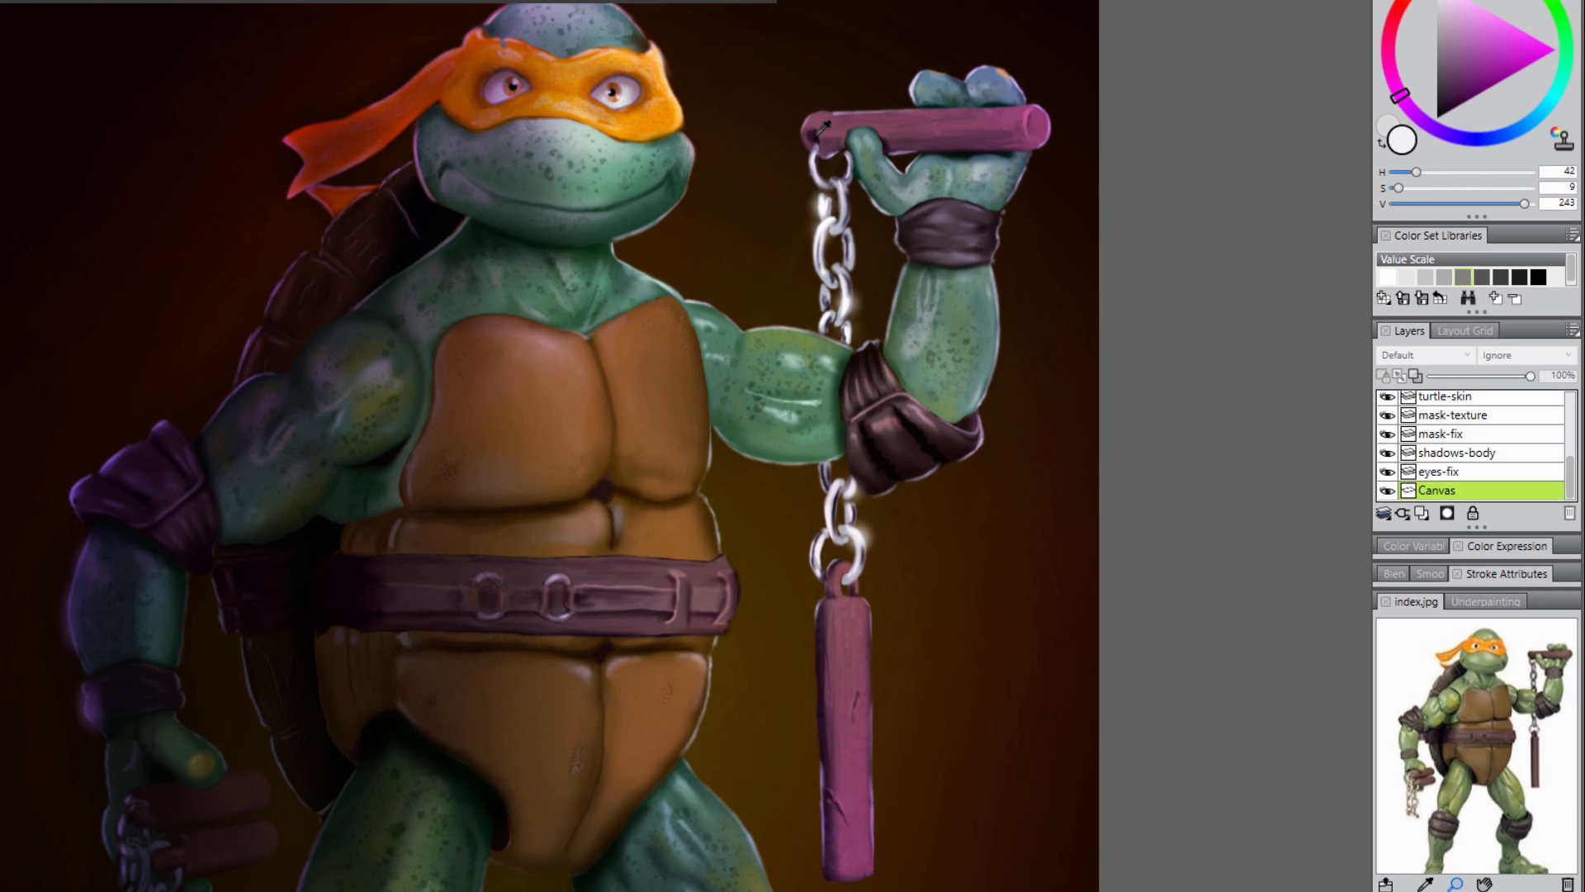
- Sample near-black (H 54, S 164, V 14) from the handle's hole and dab dark textured marks on both handles of the raised nunchuck
{"action": "left_click", "coordinate": [819, 132], "text": "alt"}
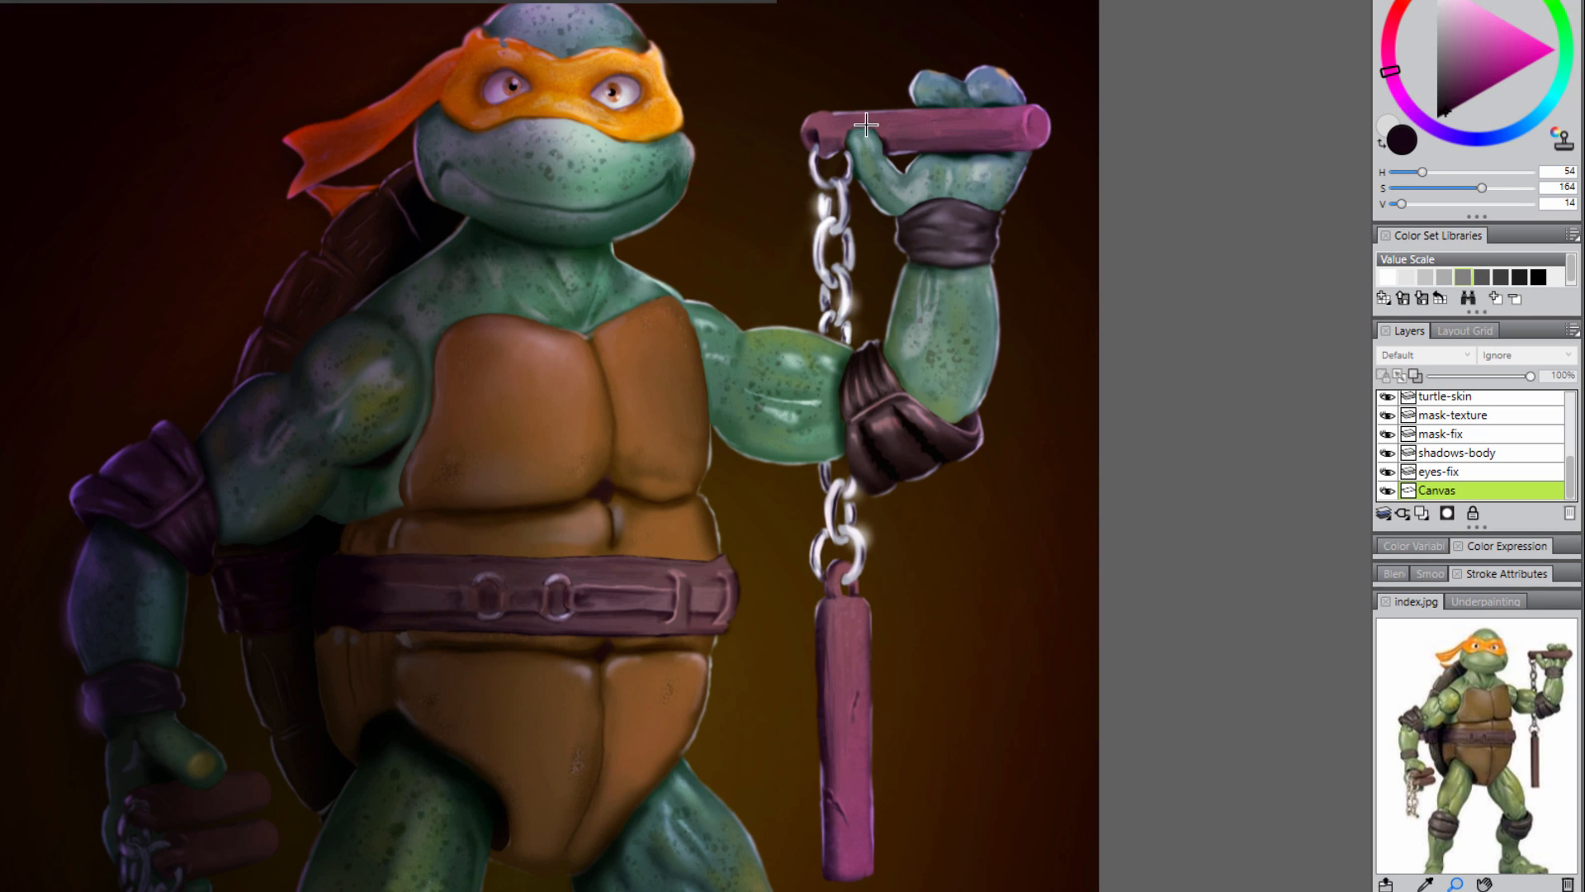
{"action": "left_click", "coordinate": [937, 126]}
{"action": "left_click", "coordinate": [997, 123]}
{"action": "mouse_move", "coordinate": [845, 654]}
{"action": "left_mouse_down"}
{"action": "mouse_move", "coordinate": [853, 854]}
{"action": "mouse_move", "coordinate": [847, 759]}
{"action": "left_mouse_up"}
{"action": "left_click", "coordinate": [849, 621]}
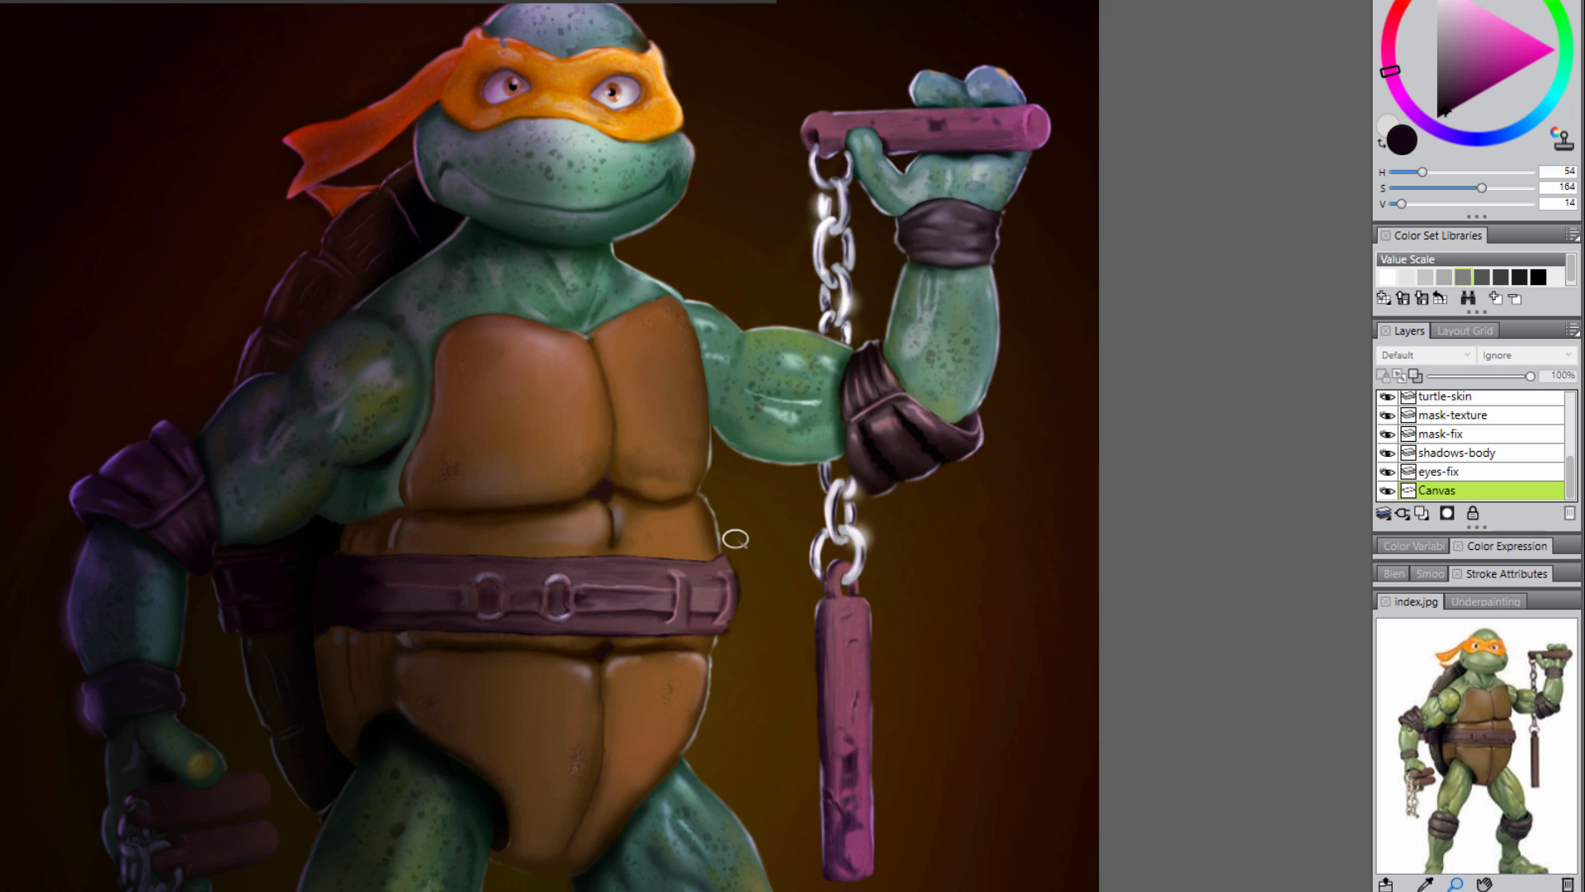
- Pick a light pink, reduce the paper scale to 136% and brush lighter textured grain over both handles of the raised nunchuck
{"action": "left_click", "coordinate": [923, 115]}
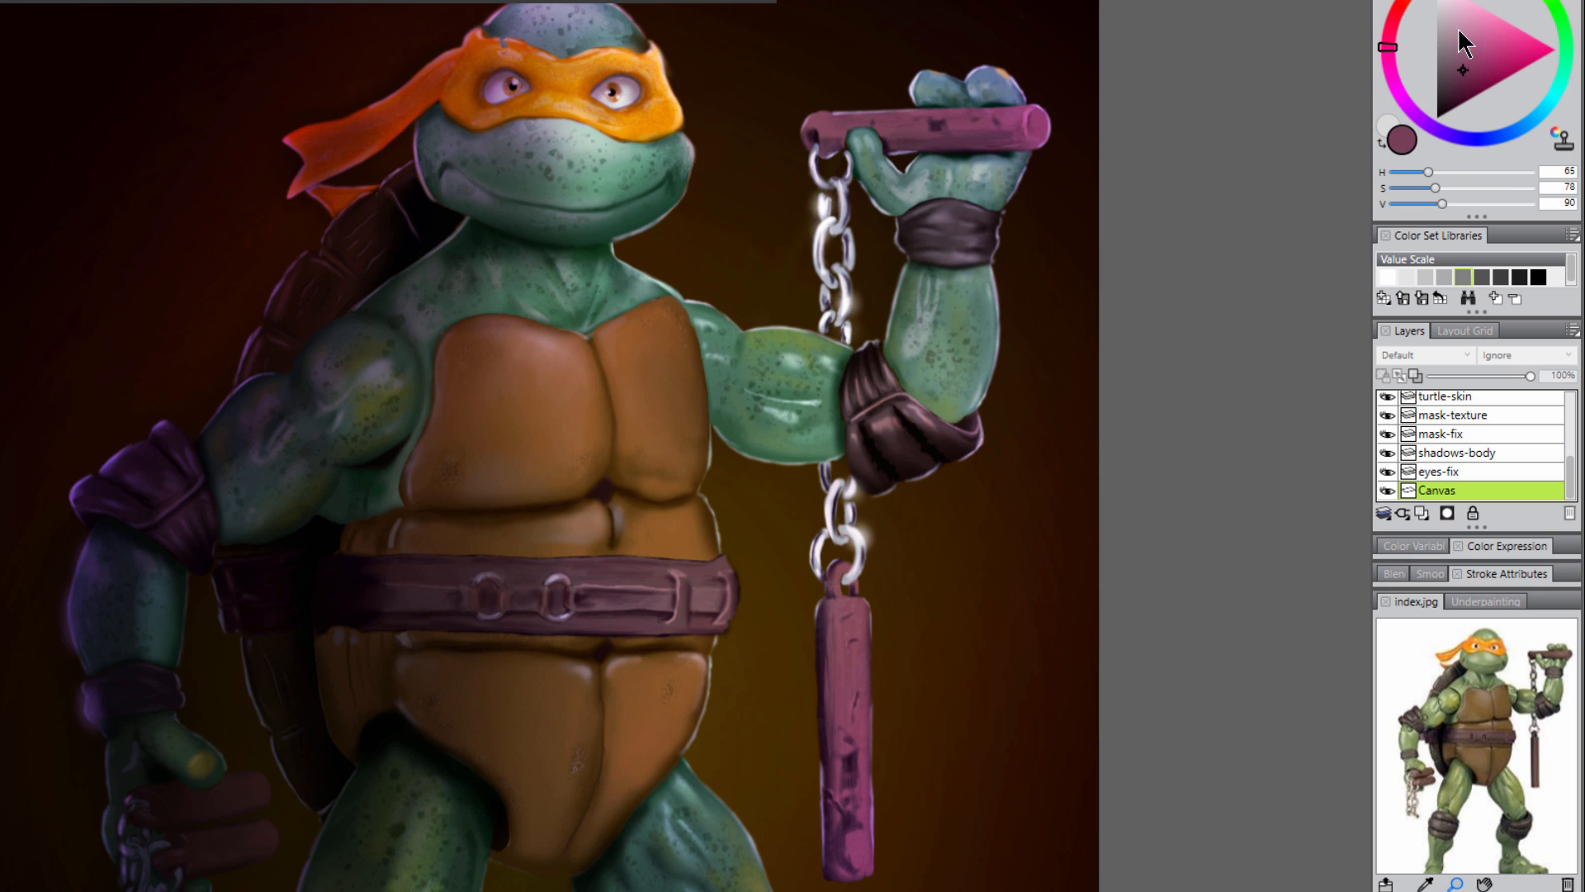
{"action": "left_click", "coordinate": [1468, 27]}
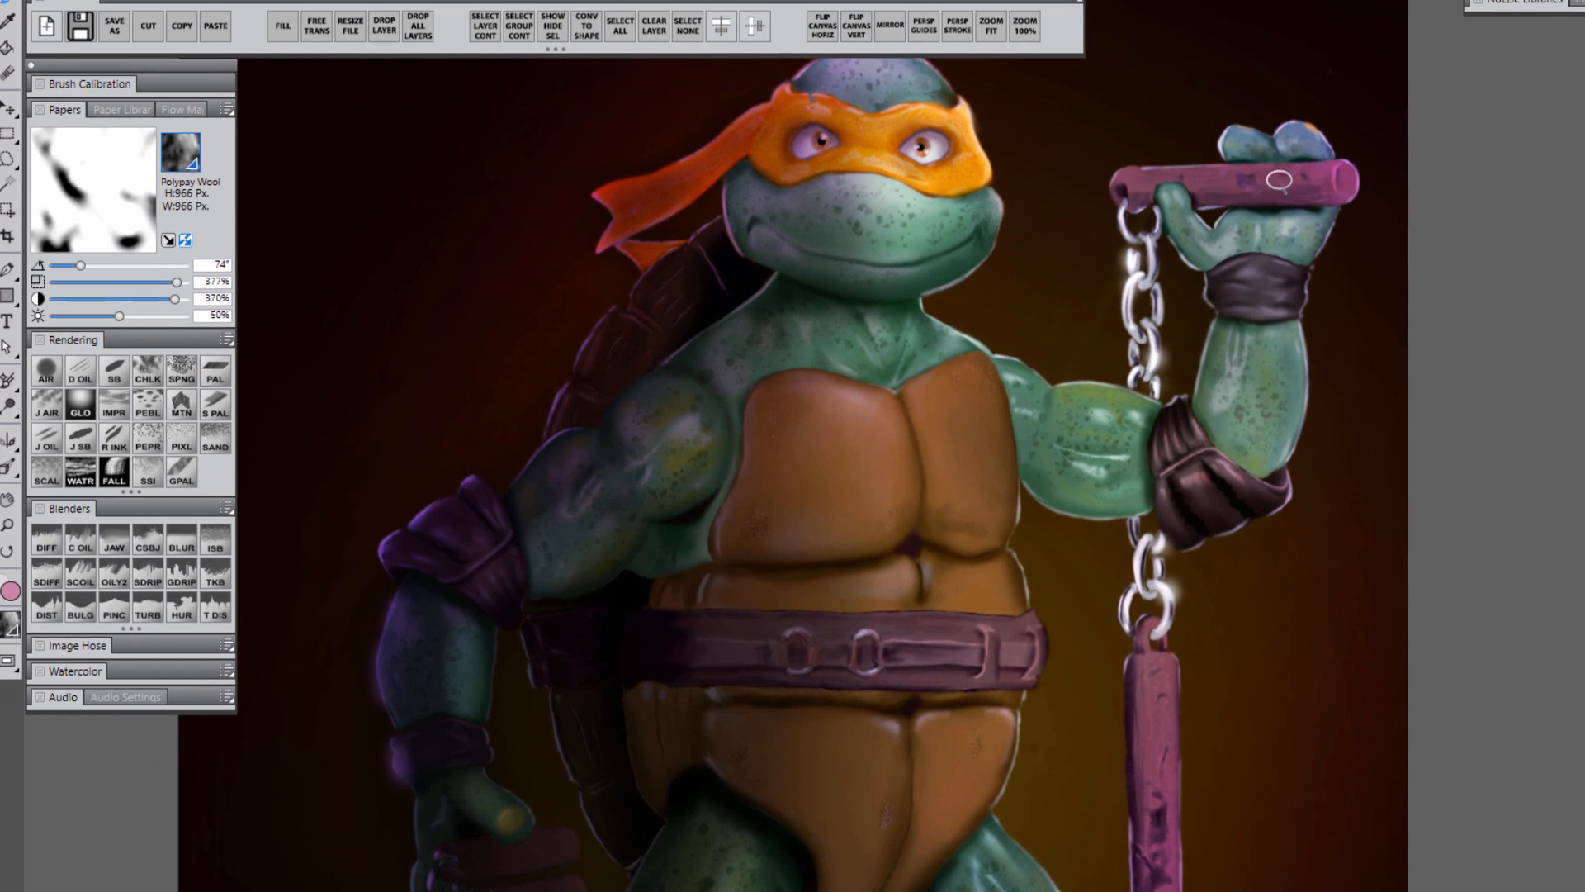
{"action": "left_click_drag", "start_coordinate": [959, 125], "coordinate": [1001, 121]}
{"action": "left_click", "coordinate": [102, 284]}
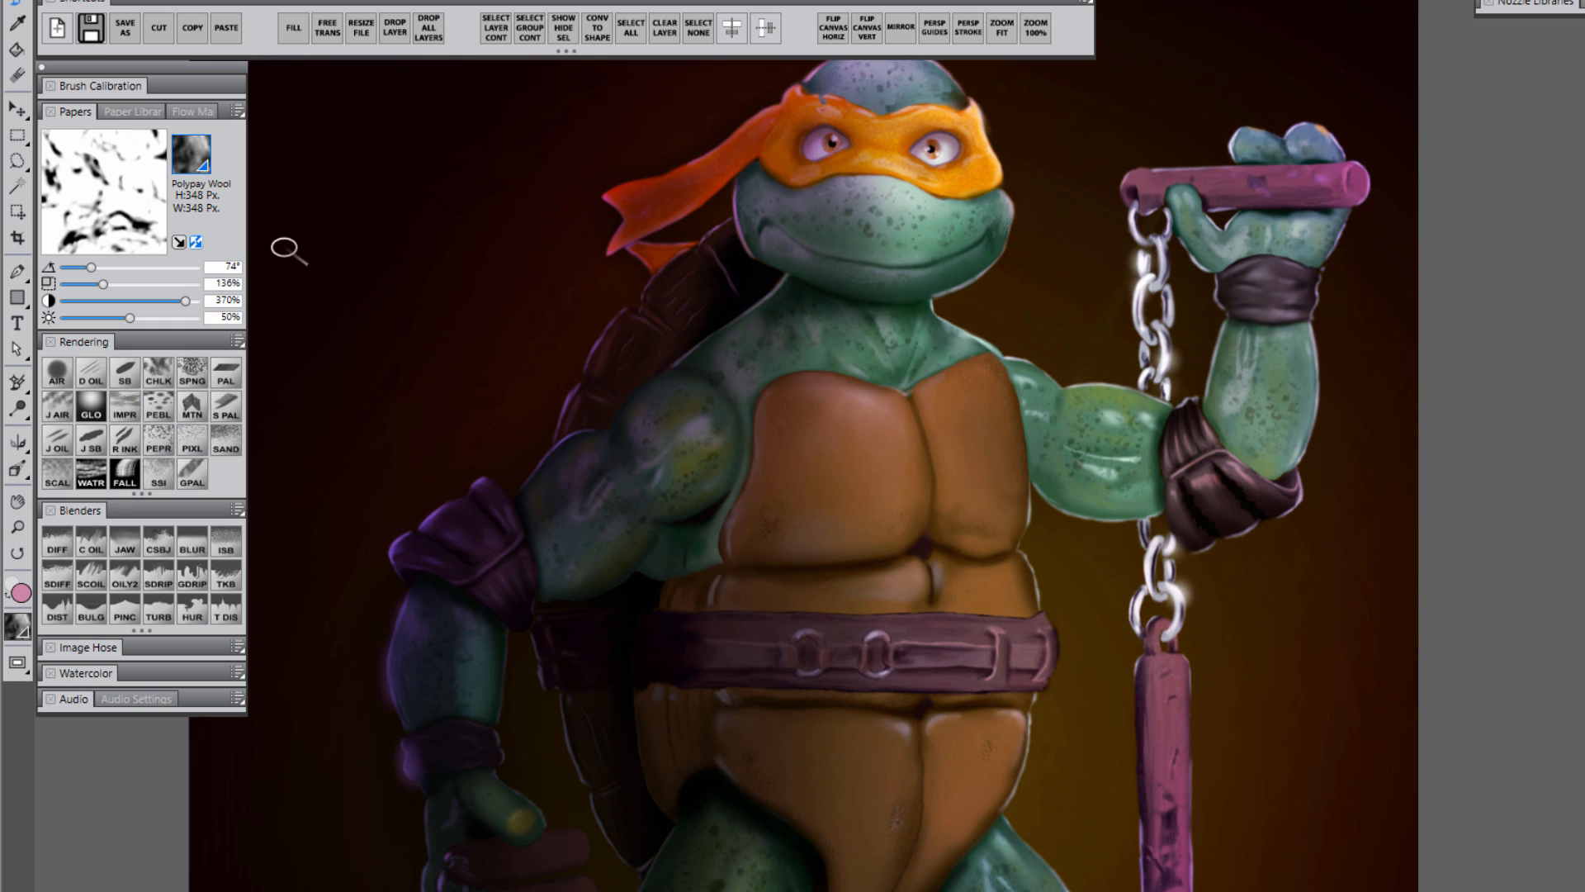
{"action": "left_click", "coordinate": [1226, 178]}
{"action": "left_click", "coordinate": [1275, 180]}
{"action": "left_click", "coordinate": [1323, 176]}
{"action": "mouse_move", "coordinate": [1166, 686]}
{"action": "left_mouse_down"}
{"action": "mouse_move", "coordinate": [1162, 803]}
{"action": "mouse_move", "coordinate": [1178, 767]}
{"action": "mouse_move", "coordinate": [1168, 845]}
{"action": "left_mouse_up"}
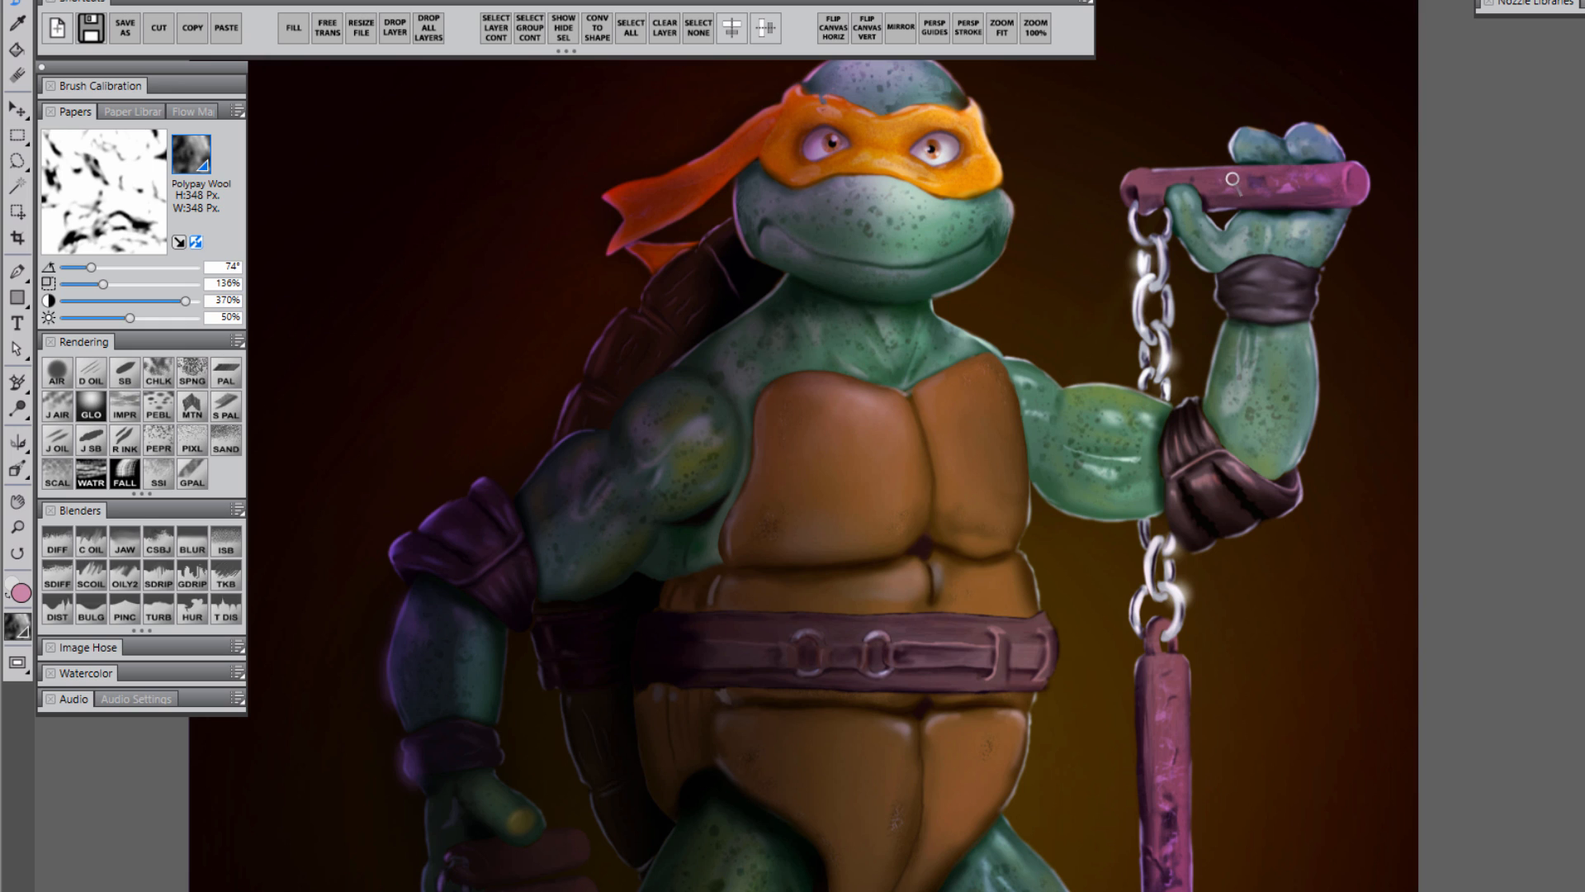
{"action": "mouse_move", "coordinate": [1216, 192]}
{"action": "left_mouse_down"}
{"action": "mouse_move", "coordinate": [1239, 196]}
{"action": "mouse_move", "coordinate": [1206, 180]}
{"action": "mouse_move", "coordinate": [1328, 175]}
{"action": "left_mouse_up"}
{"action": "left_click_drag", "start_coordinate": [1164, 702], "coordinate": [1177, 809]}
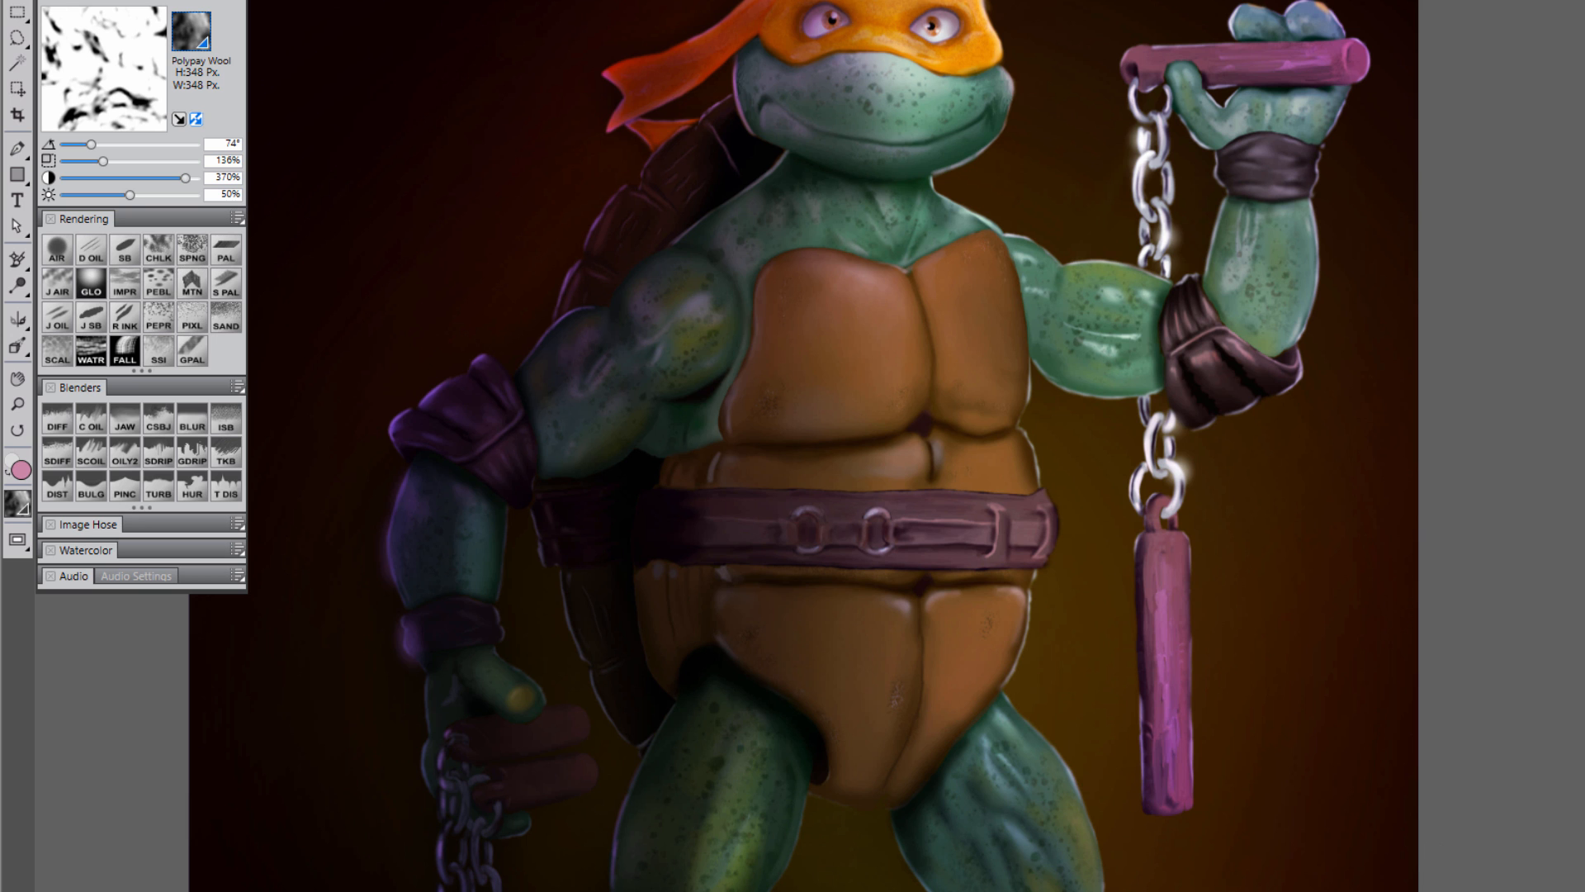
- Blend the grain on both handles of the raised nunchuck with the Coarse Oily Blender 2
{"action": "mouse_move", "coordinate": [1259, 45]}
{"action": "left_mouse_down"}
{"action": "mouse_move", "coordinate": [1149, 63]}
{"action": "mouse_move", "coordinate": [1300, 59]}
{"action": "mouse_move", "coordinate": [1257, 62]}
{"action": "left_mouse_up"}
{"action": "mouse_move", "coordinate": [1154, 560]}
{"action": "left_mouse_down"}
{"action": "mouse_move", "coordinate": [1143, 817]}
{"action": "mouse_move", "coordinate": [1157, 743]}
{"action": "mouse_move", "coordinate": [1178, 766]}
{"action": "mouse_move", "coordinate": [1157, 579]}
{"action": "mouse_move", "coordinate": [1127, 662]}
{"action": "mouse_move", "coordinate": [1141, 618]}
{"action": "mouse_move", "coordinate": [1148, 683]}
{"action": "left_mouse_up"}
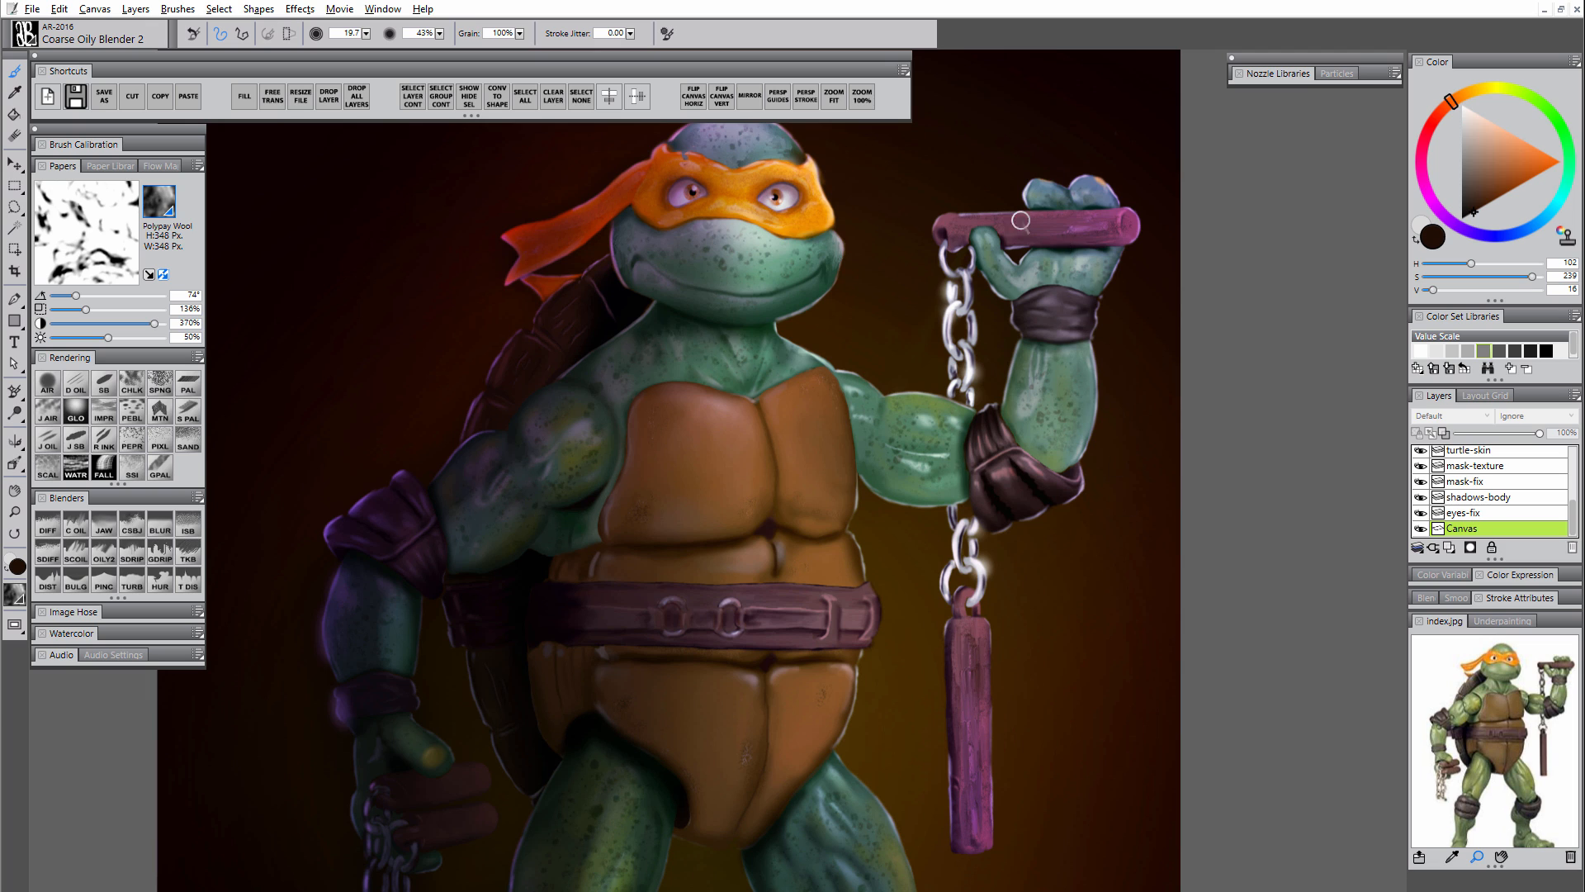
- With the Digital Airbrush CC, pick a soft pink (H 66, S 100, V 185) and spread a broad glow along both raised nunchuck handles
{"action": "left_click", "coordinate": [48, 383]}
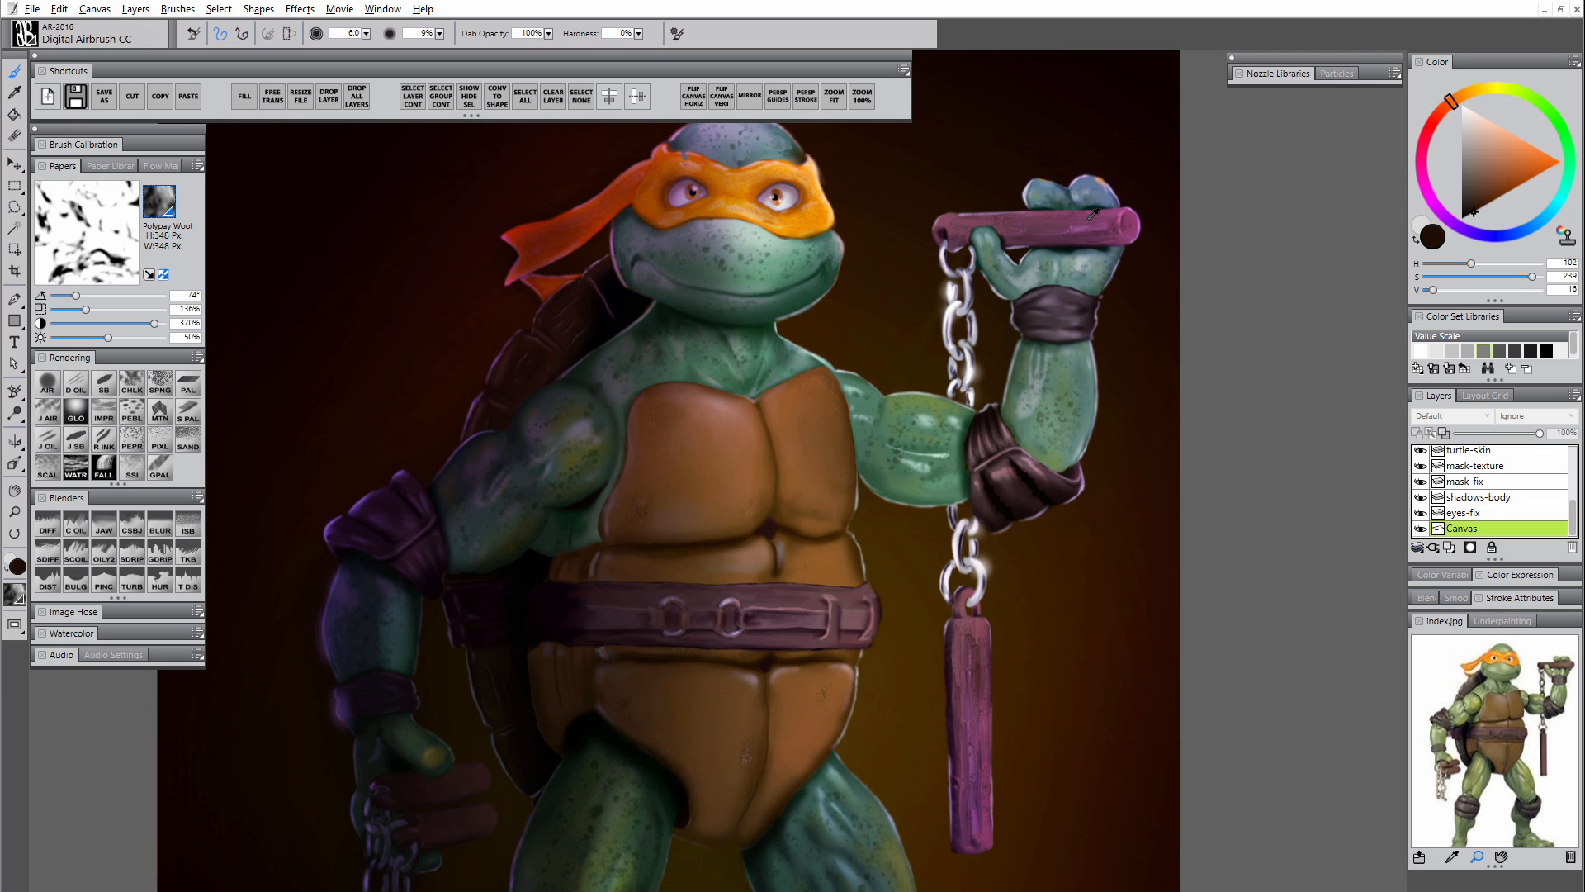
{"action": "left_click", "coordinate": [1093, 214], "text": "alt"}
{"action": "left_click", "coordinate": [1484, 136]}
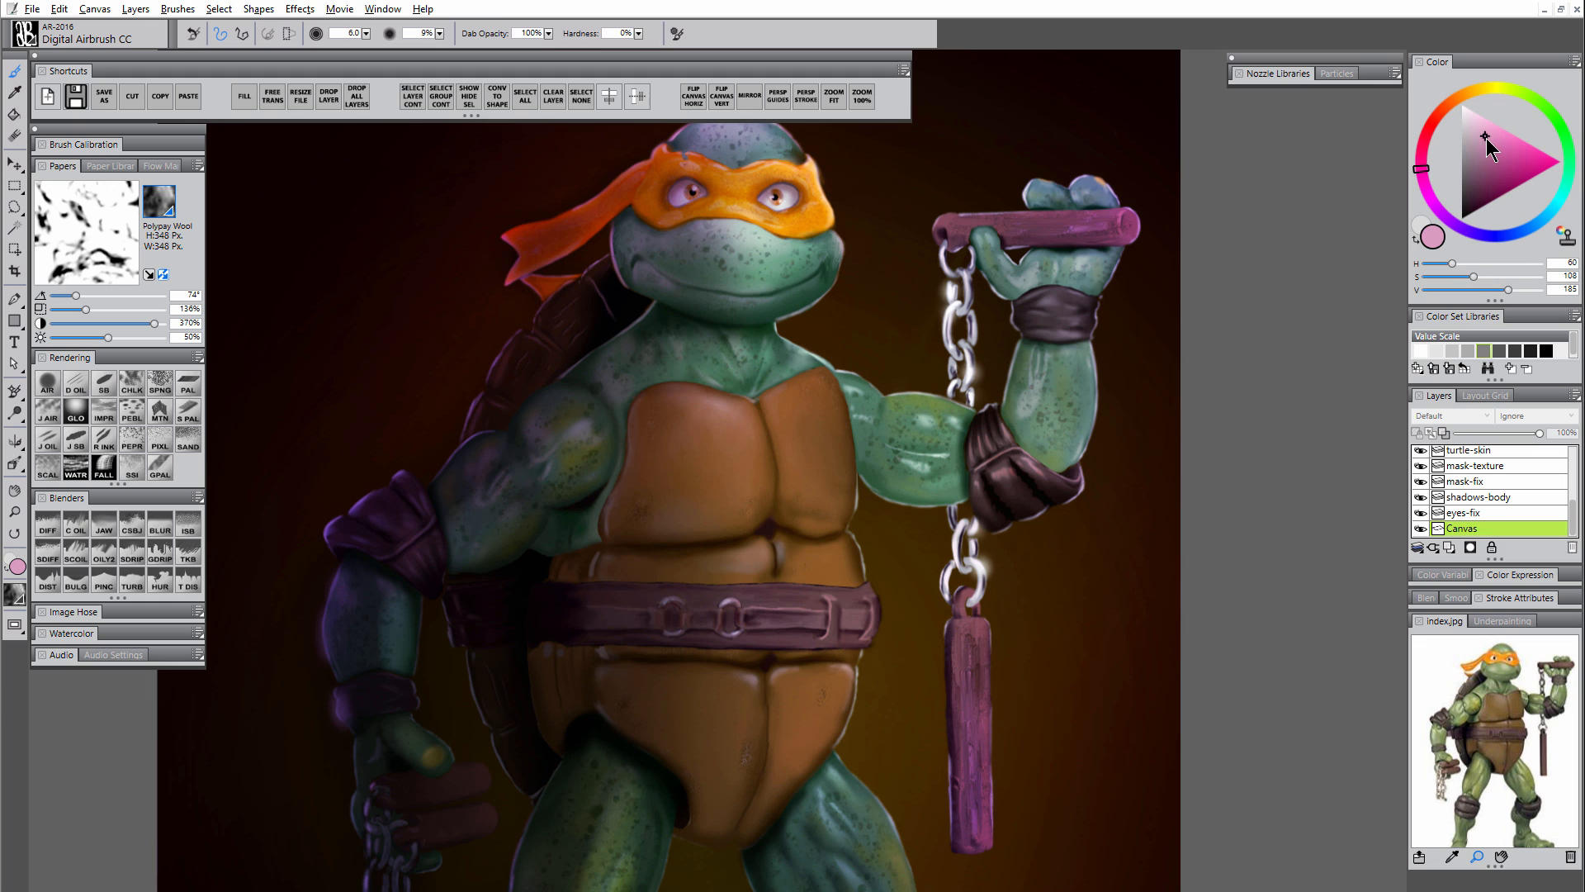
{"action": "left_click", "coordinate": [1420, 158]}
{"action": "key", "text": "]"}
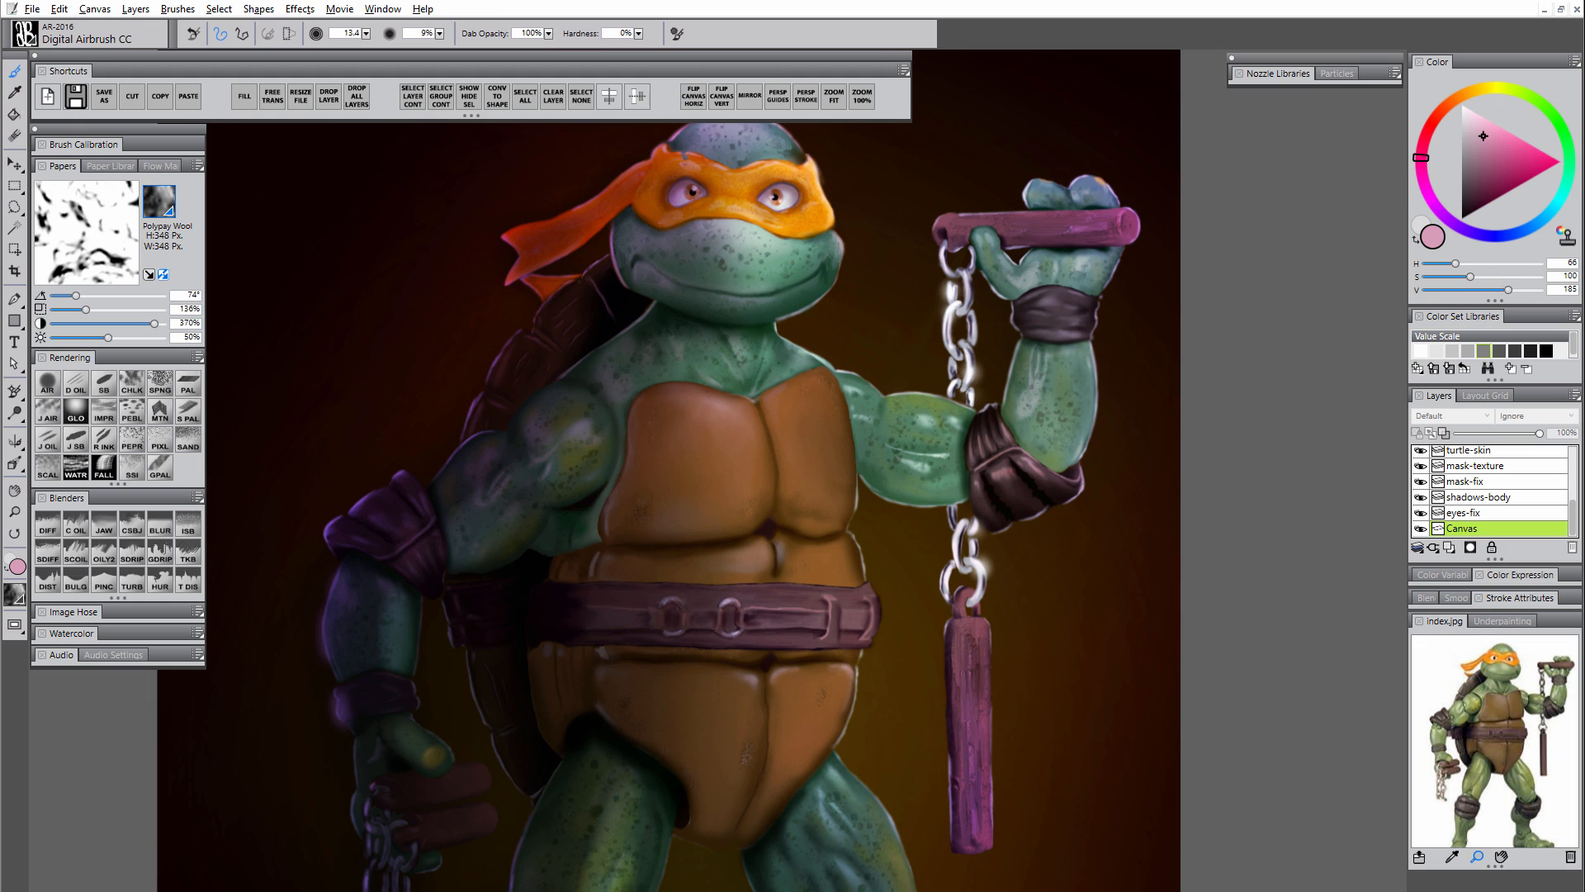
{"action": "mouse_move", "coordinate": [966, 224]}
{"action": "left_mouse_down"}
{"action": "mouse_move", "coordinate": [1119, 216]}
{"action": "mouse_move", "coordinate": [962, 220]}
{"action": "mouse_move", "coordinate": [1027, 222]}
{"action": "left_mouse_up"}
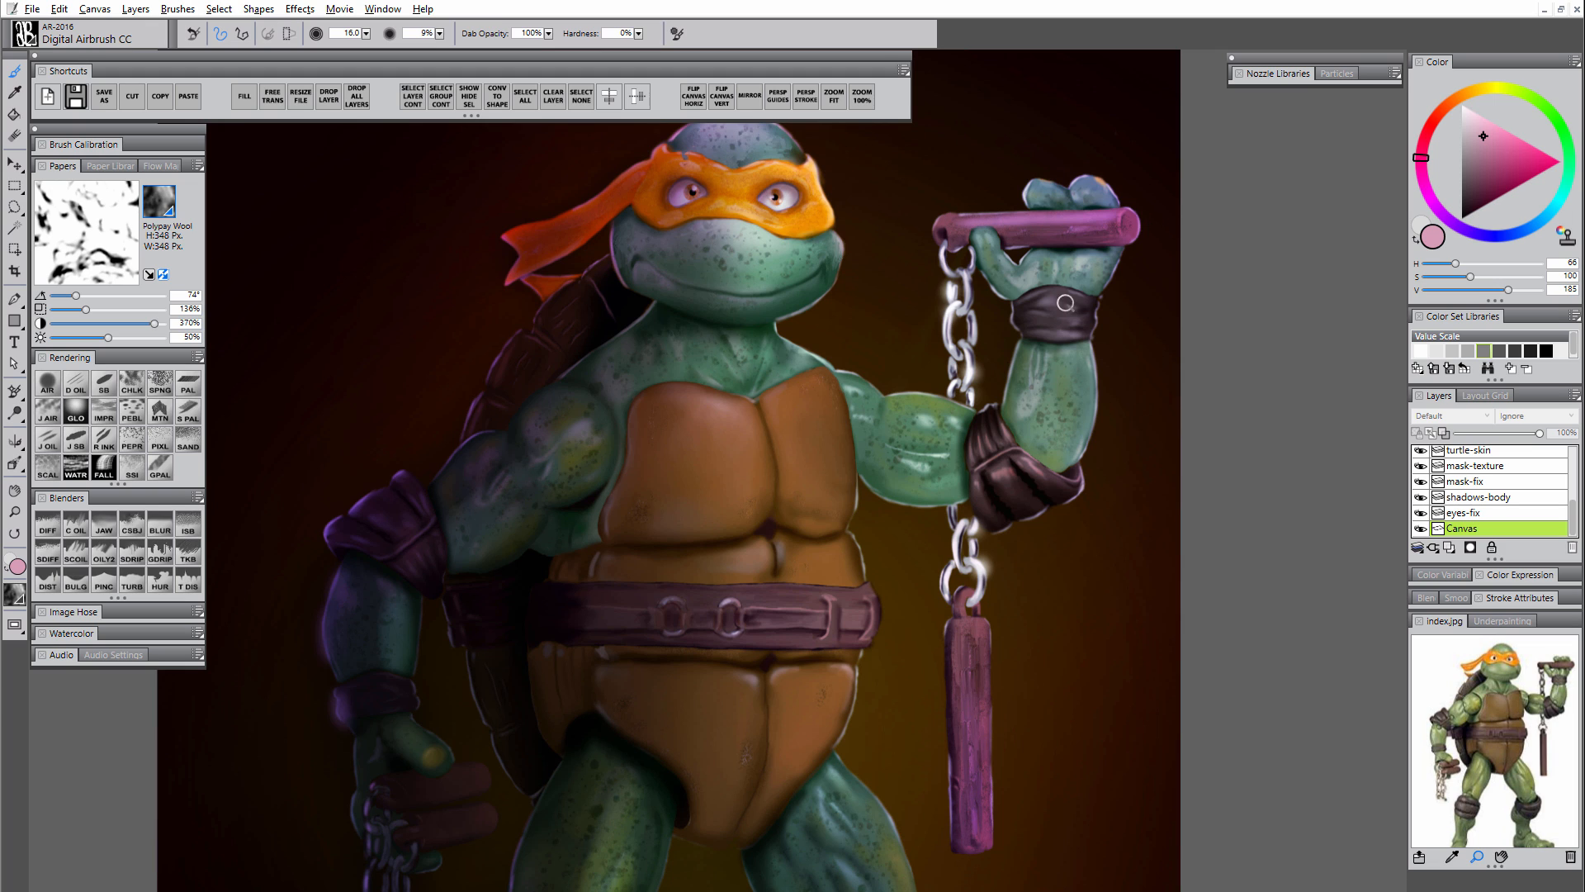
{"action": "key", "text": "]"}
{"action": "key", "text": "]"}
{"action": "key", "text": "]"}
{"action": "left_click_drag", "start_coordinate": [972, 621], "coordinate": [982, 807]}
{"action": "left_click_drag", "start_coordinate": [976, 714], "coordinate": [977, 816]}
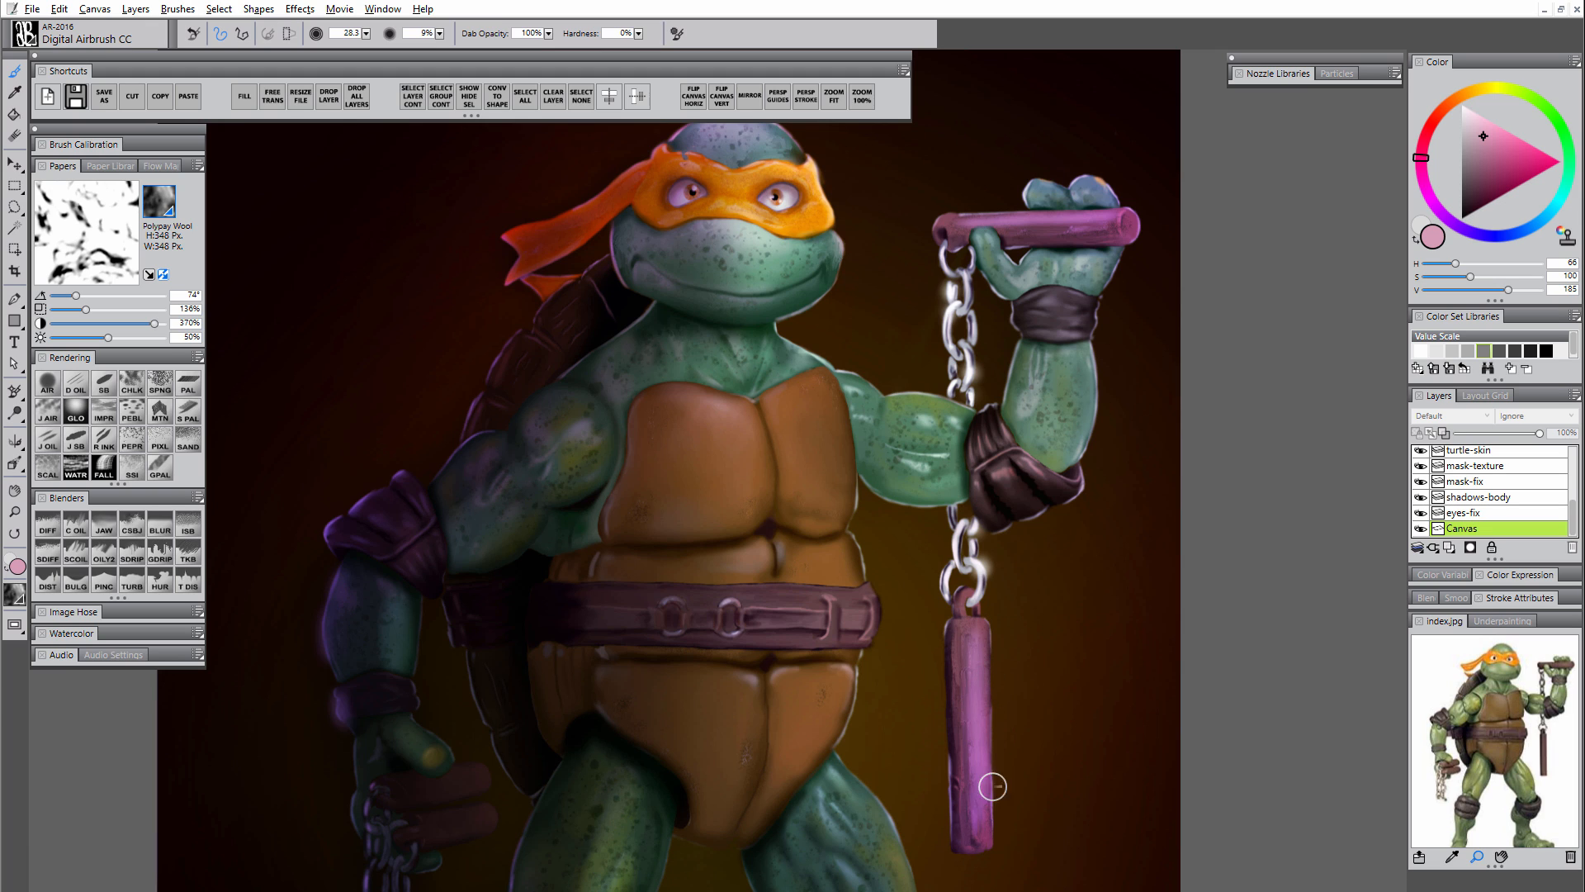
- Reduce the airbrush to about size 10 and paint narrower pink highlights along both raised nunchuck handles
{"action": "key", "text": "["}
{"action": "key", "text": "["}
{"action": "key", "text": "["}
{"action": "key", "text": "["}
{"action": "key", "text": "["}
{"action": "left_click_drag", "start_coordinate": [979, 655], "coordinate": [983, 839]}
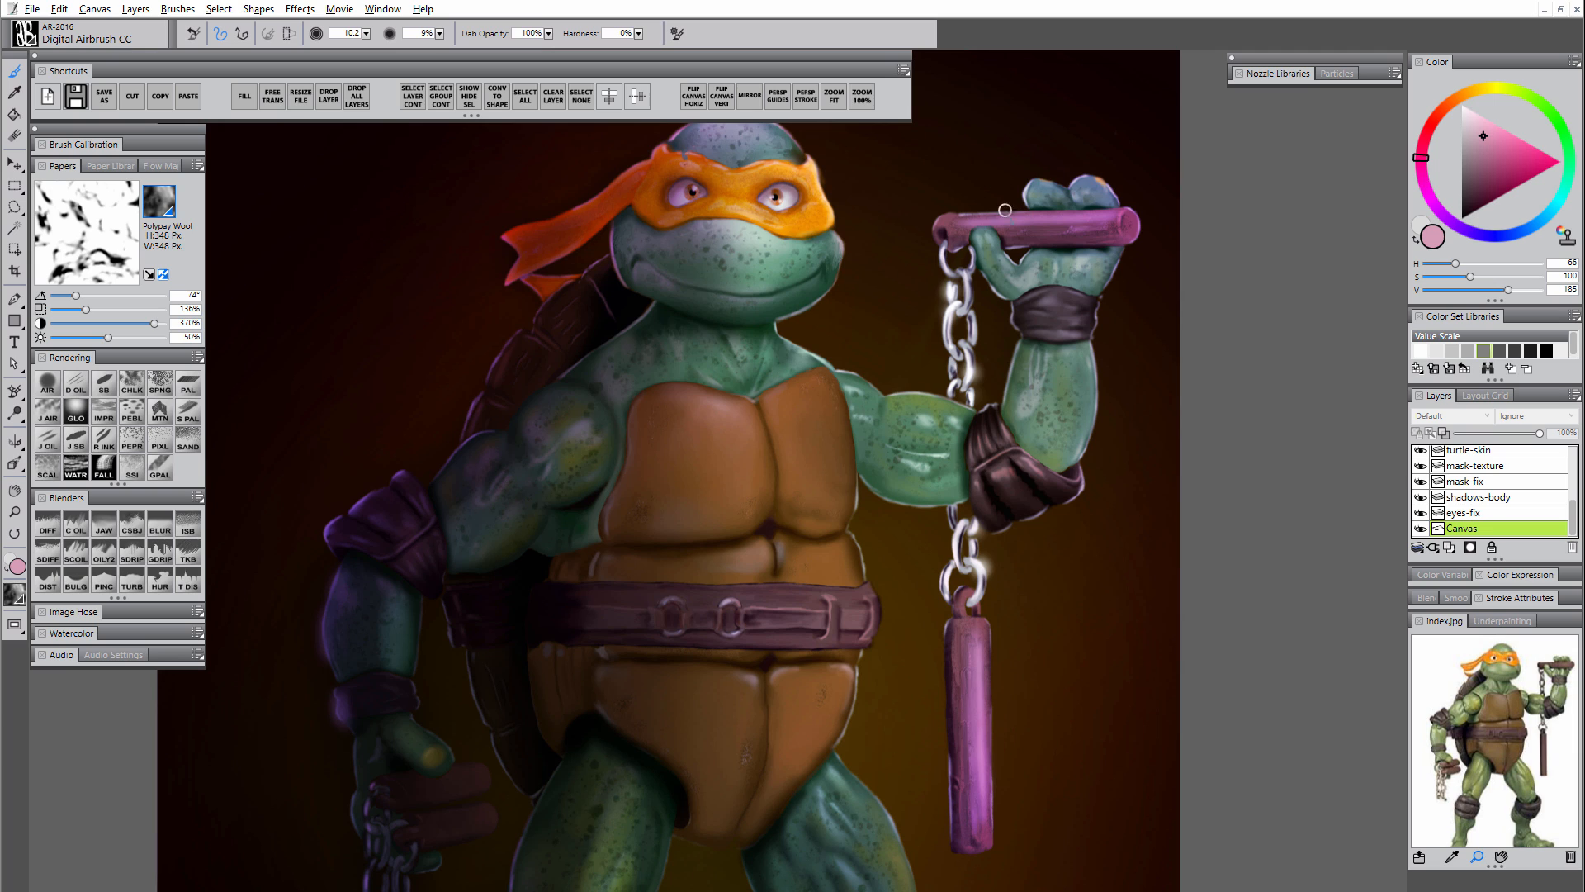
{"action": "left_click_drag", "start_coordinate": [976, 220], "coordinate": [1070, 214]}
- Pick a paler pink (H 66, S 154, V 225) and airbrush thin bright highlights on both raised nunchuck handles at size 6.3
{"action": "left_click", "coordinate": [1477, 118]}
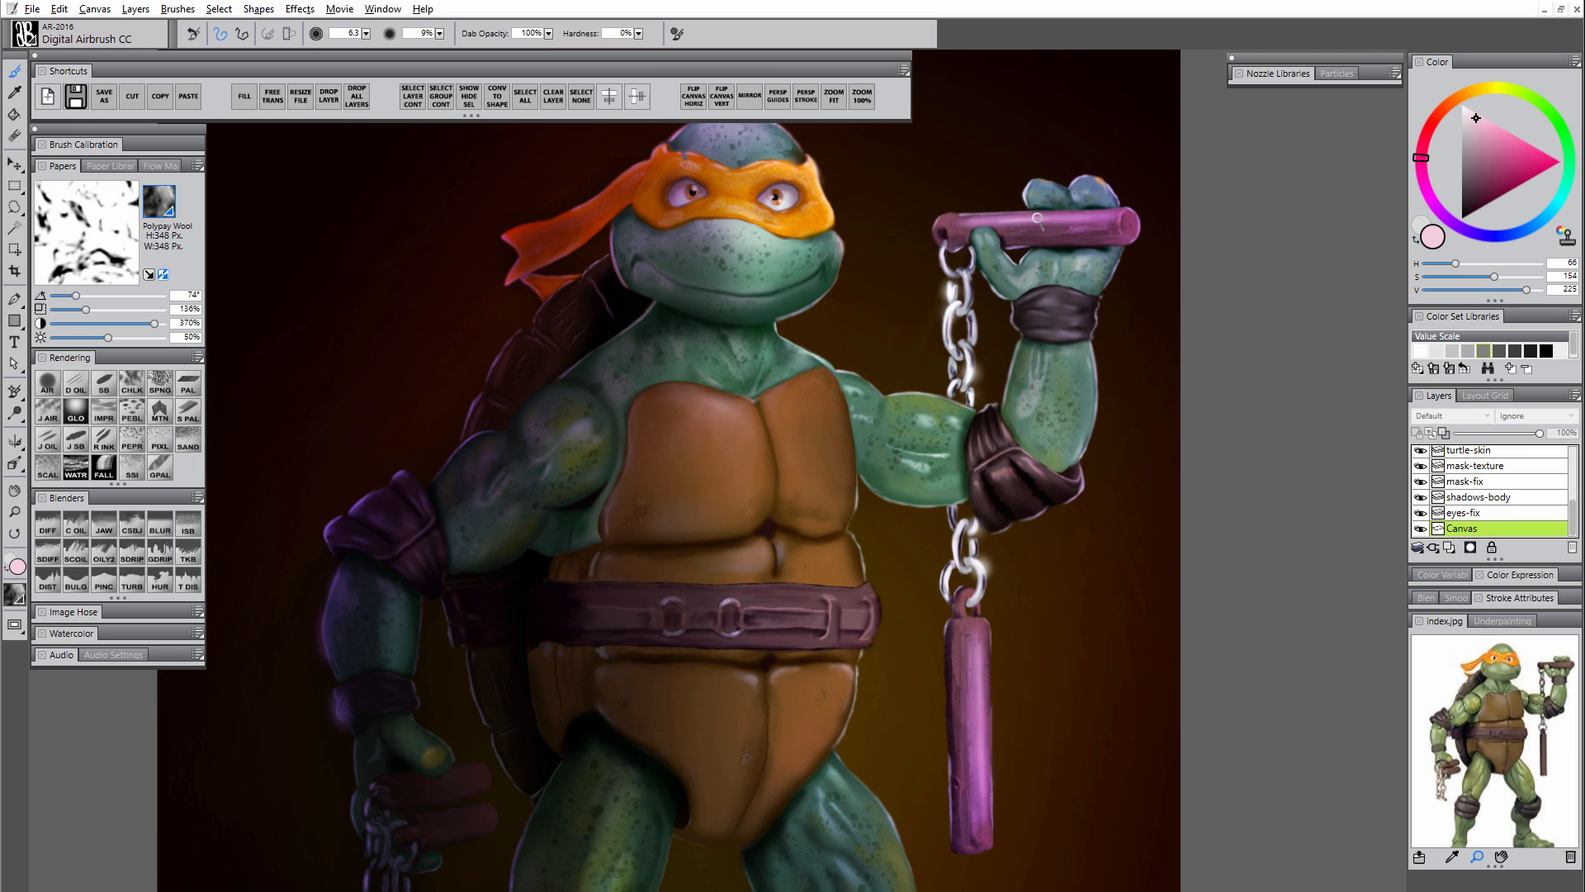
{"action": "left_click_drag", "start_coordinate": [1038, 218], "coordinate": [1115, 213]}
{"action": "left_click_drag", "start_coordinate": [976, 660], "coordinate": [982, 790]}
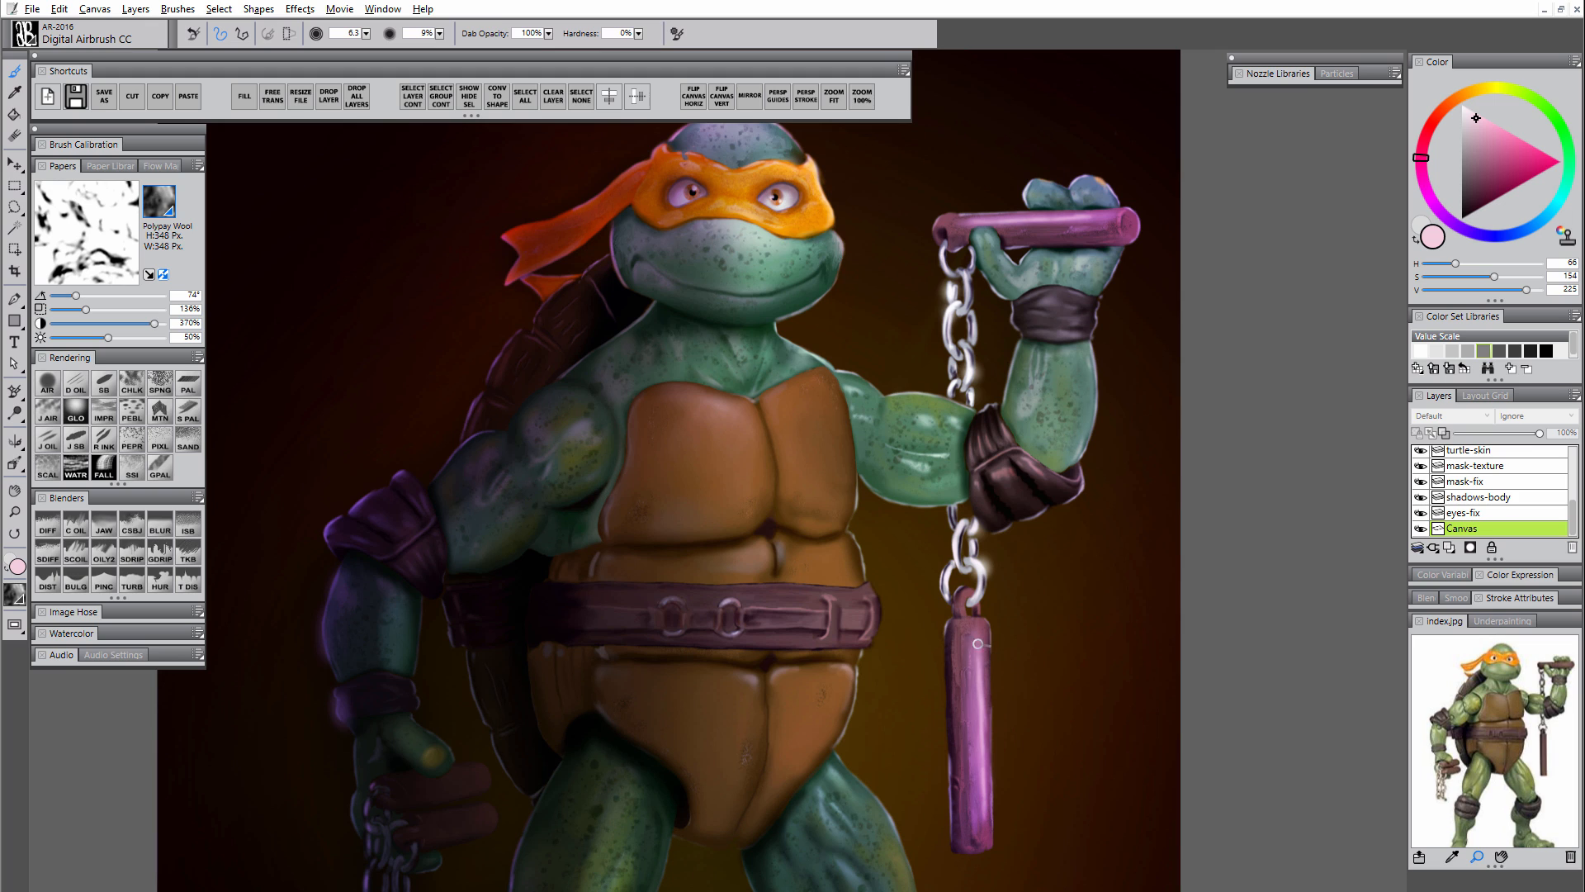
- With the Detail Oils Brush AR, sample dark mauve and light pink from the handles and paint fine wood-grain lines on them
{"action": "left_click", "coordinate": [75, 391]}
{"action": "left_click", "coordinate": [1039, 221], "text": "alt"}
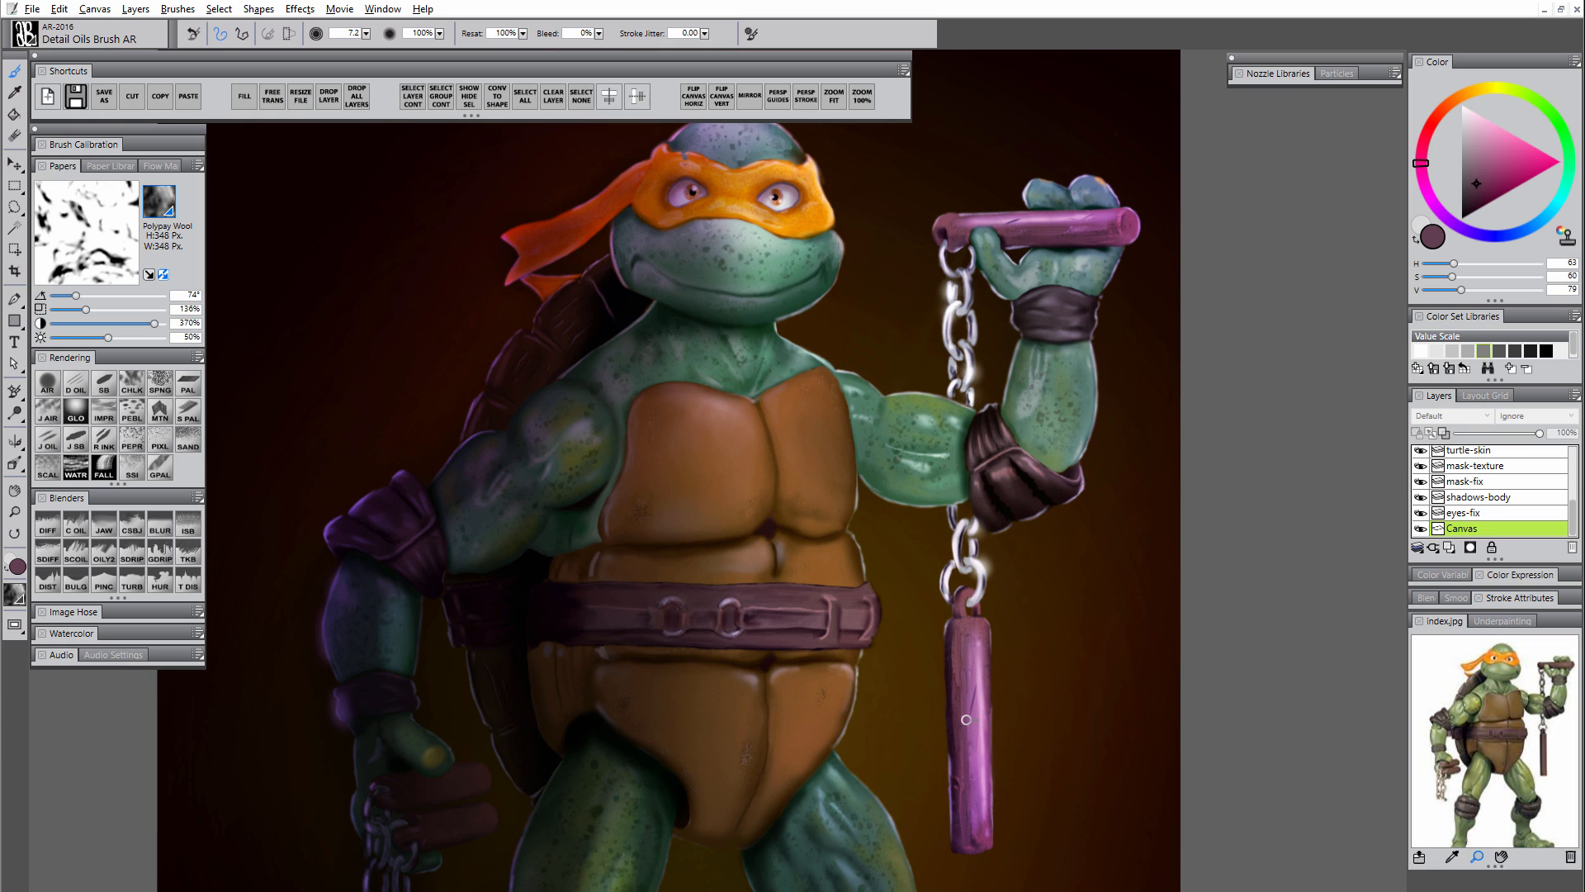
{"action": "left_click", "coordinate": [983, 706], "text": "alt"}
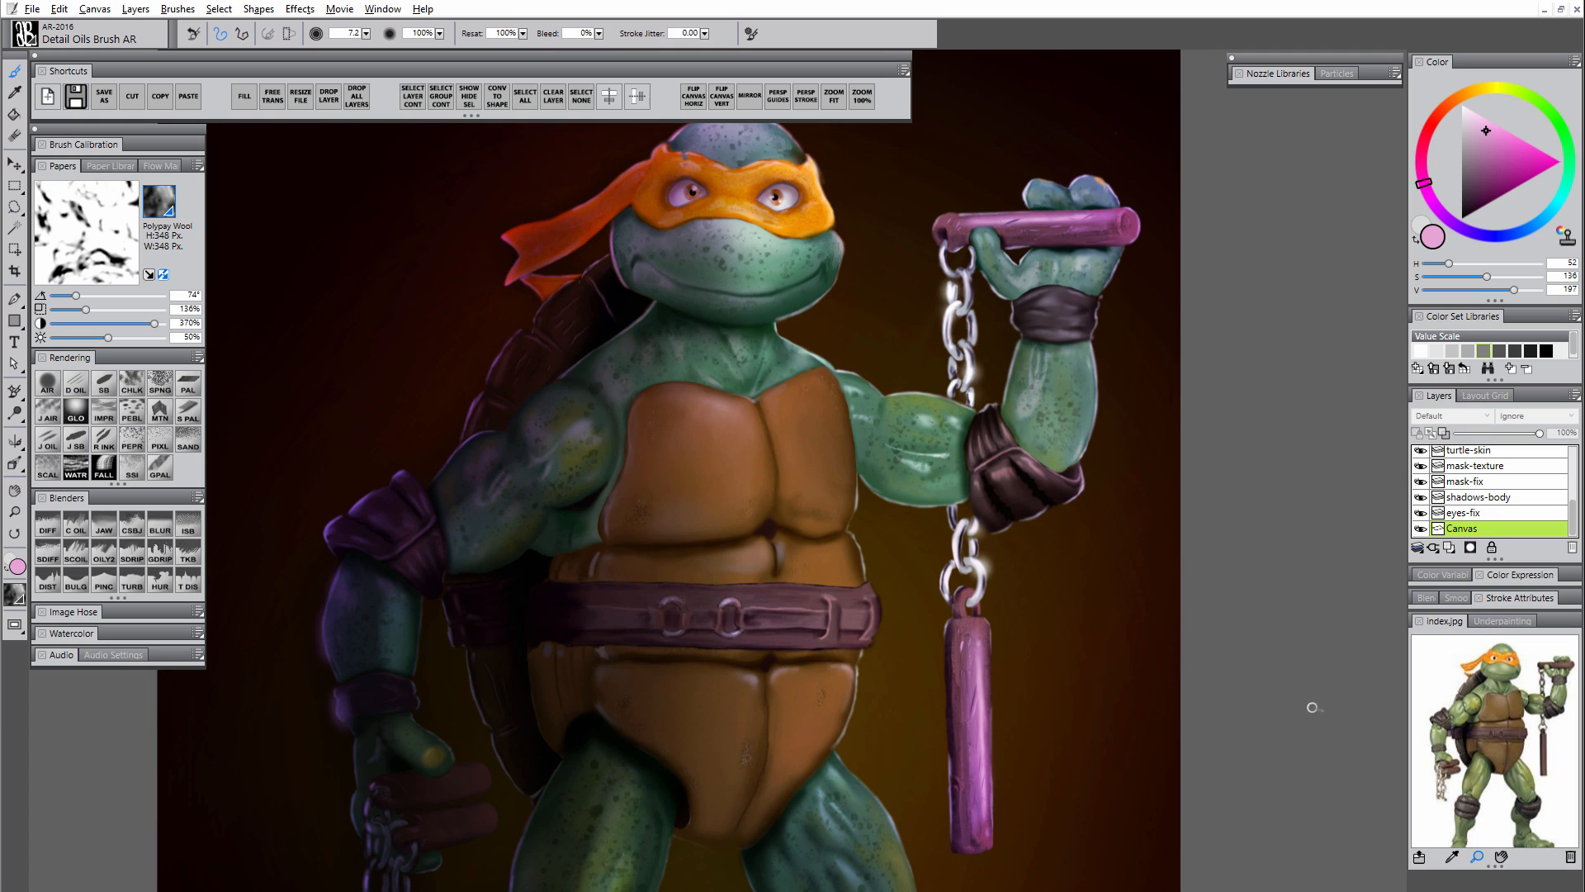
- Sample purple and light pink from the raised handle and brighten its round end with the Digital Airbrush CC at size 22
{"action": "left_click", "coordinate": [1100, 211], "text": "alt"}
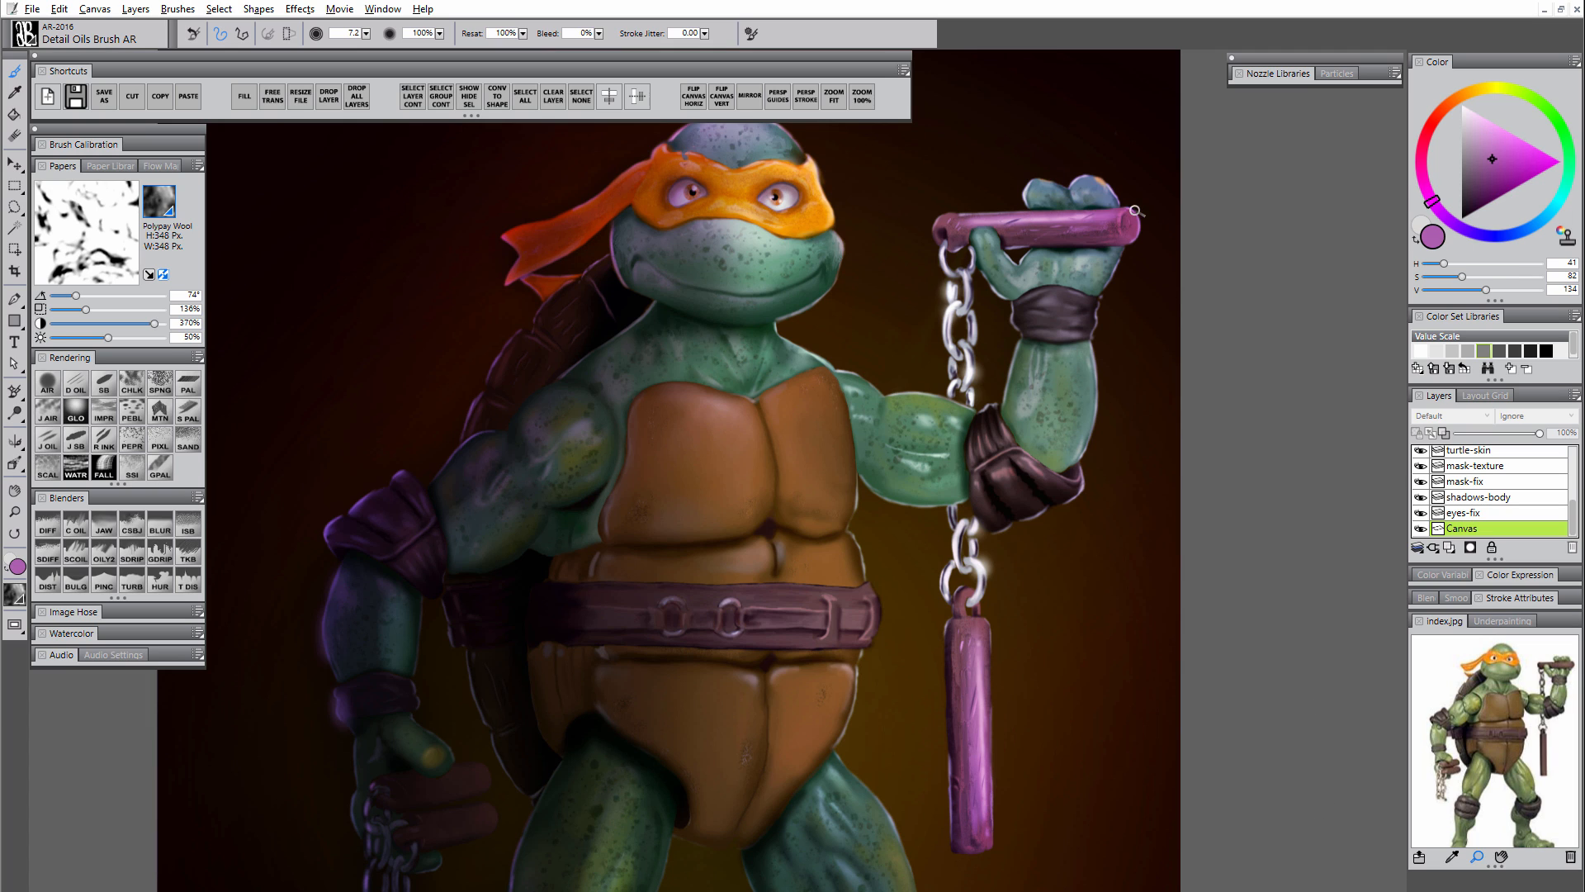
{"action": "left_click", "coordinate": [52, 393]}
{"action": "key", "text": "bracketright"}
{"action": "key", "text": "bracketright"}
{"action": "key", "text": "bracketright"}
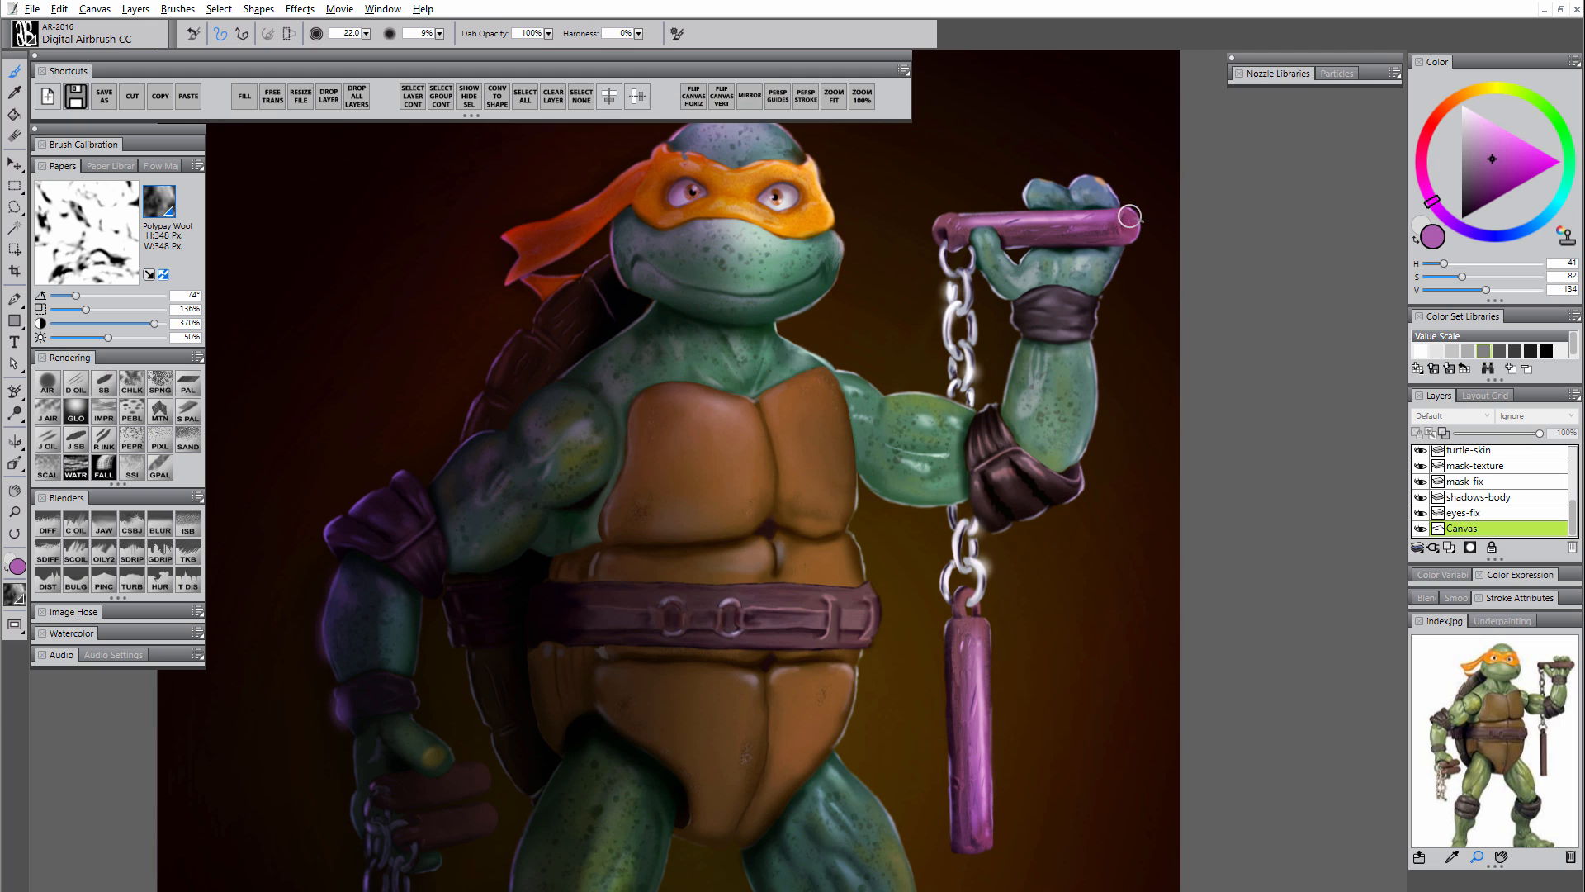
{"action": "left_click_drag", "start_coordinate": [1129, 215], "coordinate": [1128, 219]}
{"action": "left_click", "coordinate": [1056, 216], "text": "alt"}
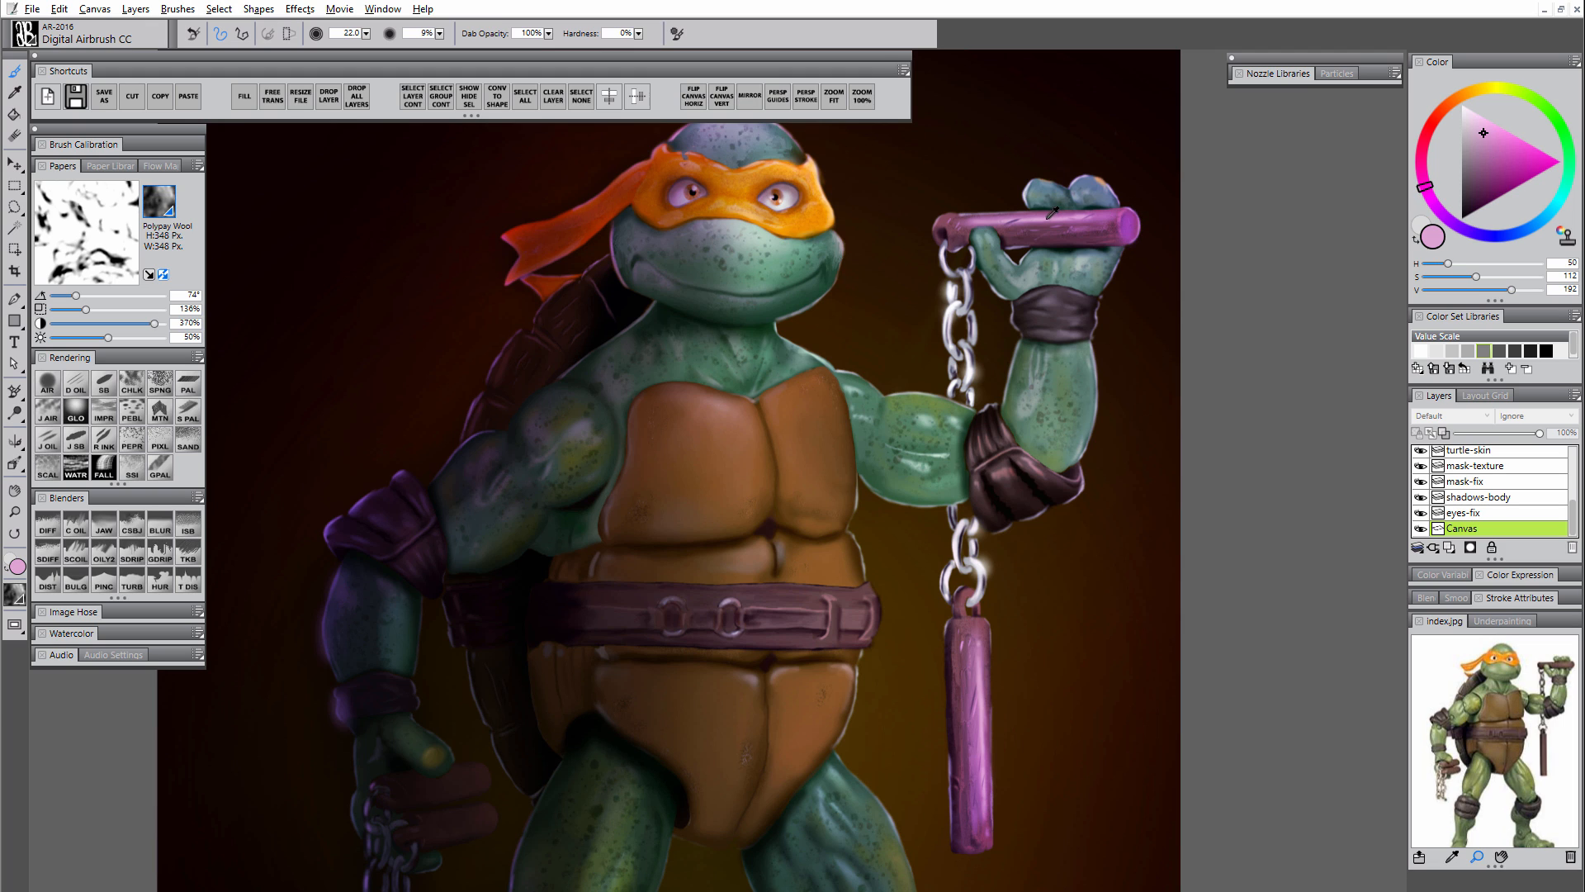
{"action": "mouse_move", "coordinate": [1130, 212]}
{"action": "left_mouse_down"}
{"action": "mouse_move", "coordinate": [1130, 233]}
{"action": "mouse_move", "coordinate": [1139, 211]}
{"action": "left_mouse_up"}
- Sample the chest plate's brown, lighten it to H 104, S 118, V 140 and airbrush highlights on the plates, then sample near-black from their crease
{"action": "key", "text": "bracketleft"}
{"action": "key", "text": "bracketleft"}
{"action": "key", "text": "bracketleft"}
{"action": "key", "text": "bracketleft"}
{"action": "key", "text": "bracketleft"}
{"action": "left_click", "coordinate": [796, 411], "text": "alt"}
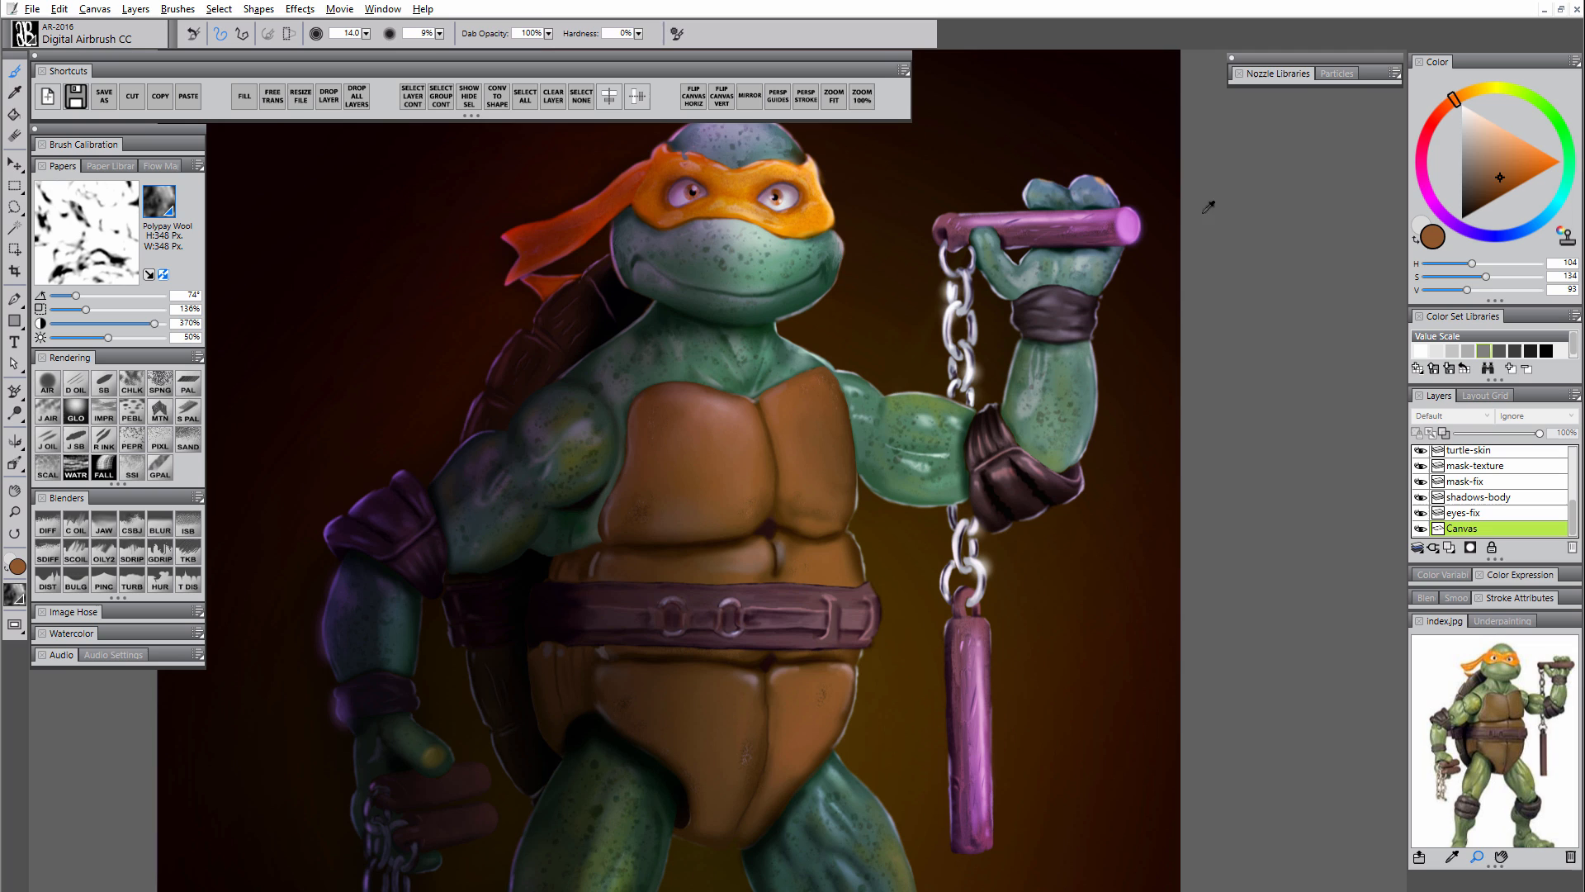
{"action": "left_click", "coordinate": [1503, 157]}
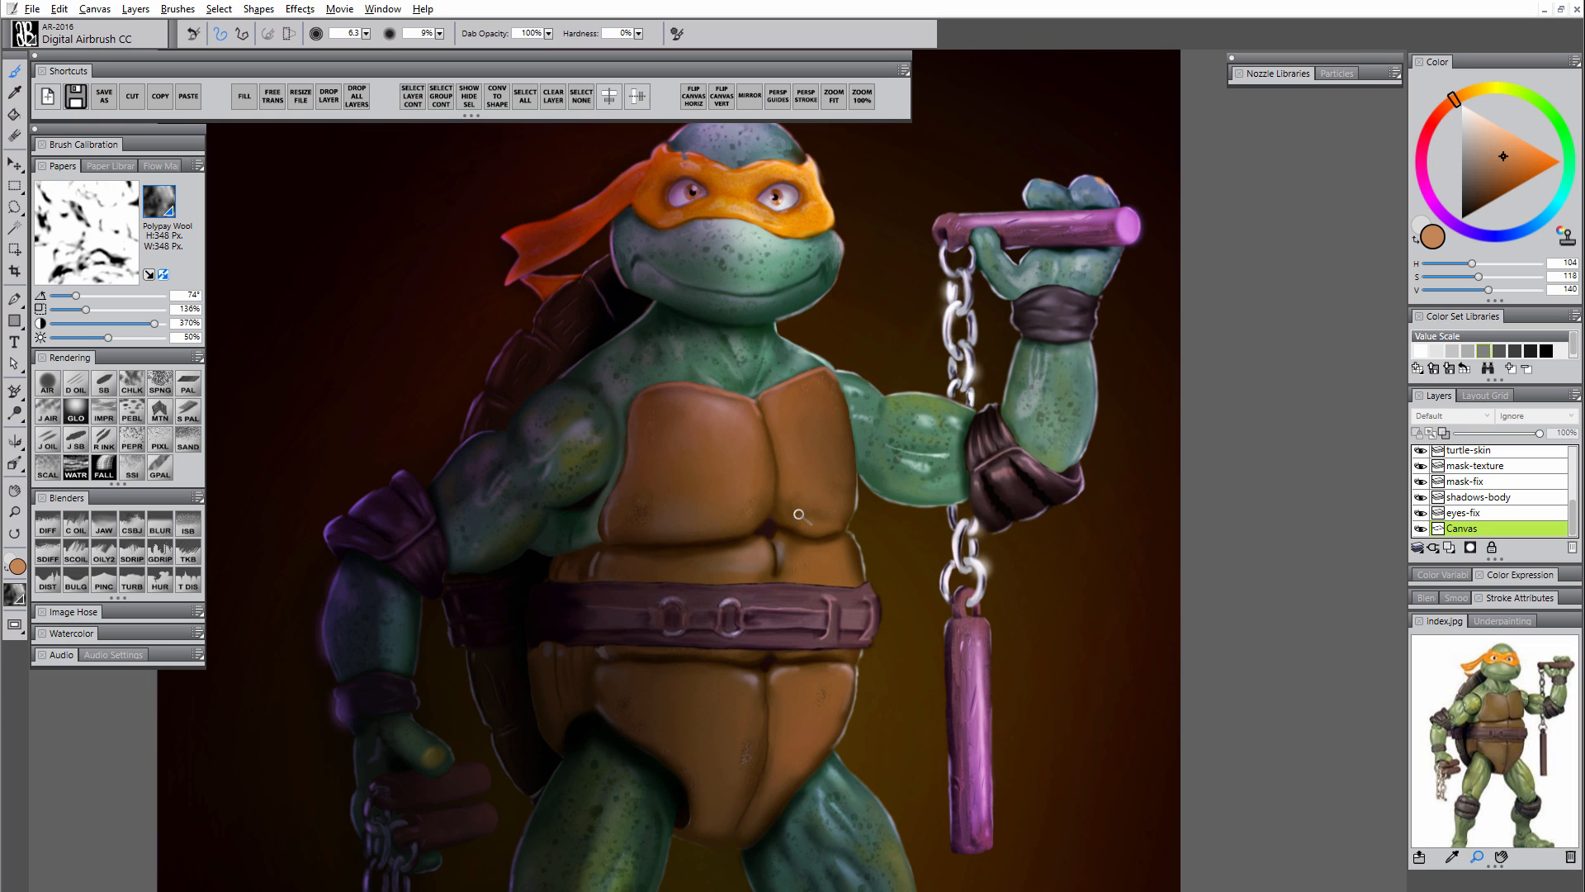
{"action": "left_click", "coordinate": [774, 525], "text": "alt"}
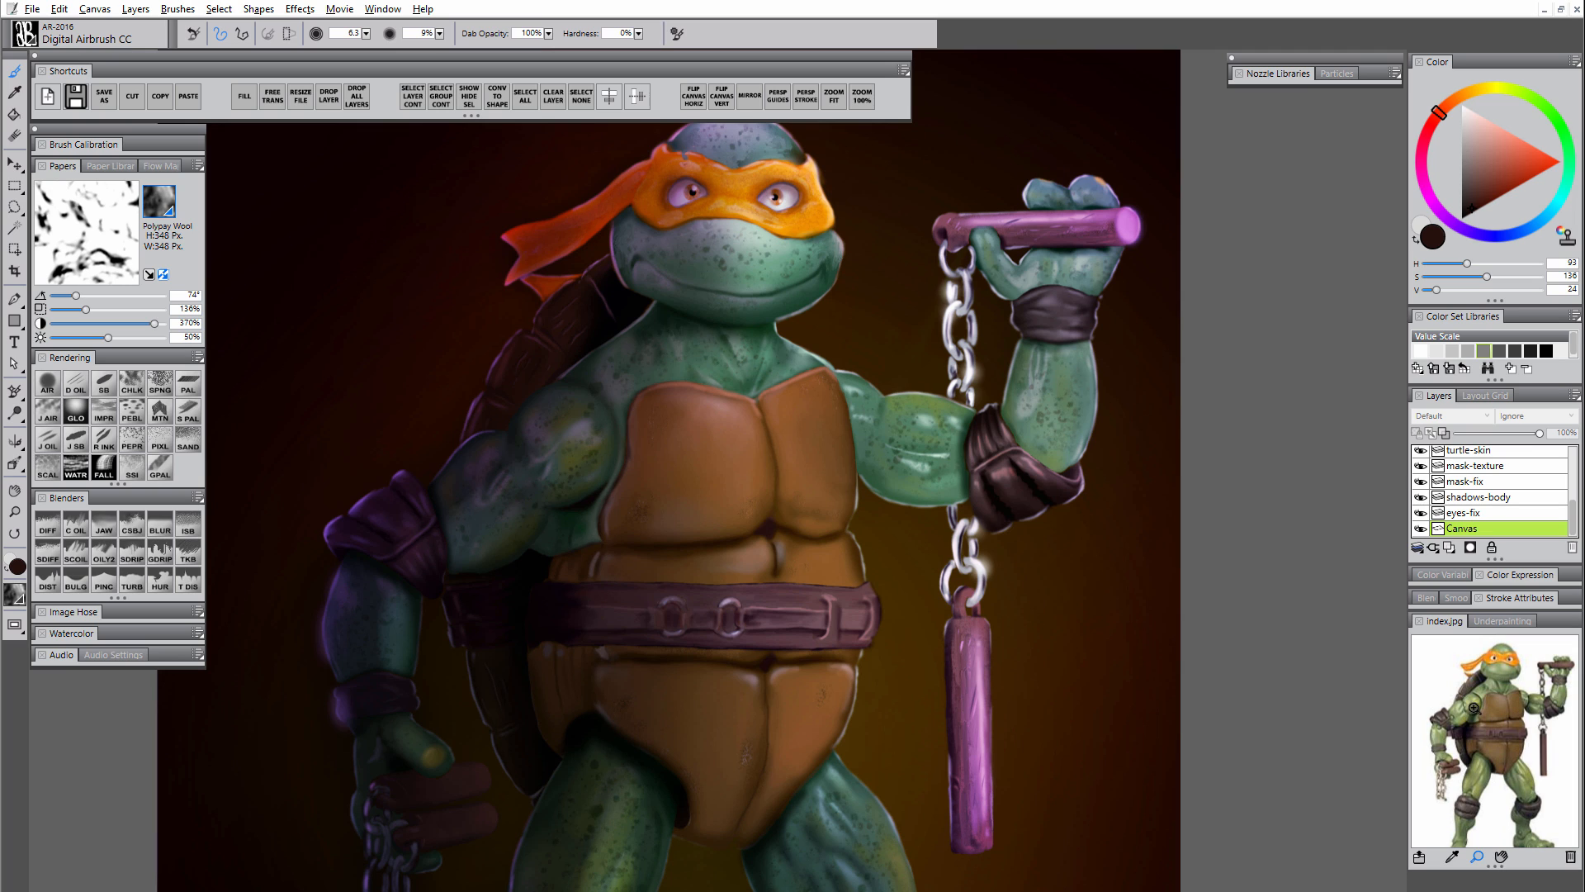
- Compare the painting with the original artwork layer by showing and hiding that layer, both close up and with more of the figure in view
{"action": "left_click_drag", "start_coordinate": [1575, 520], "coordinate": [1575, 452]}
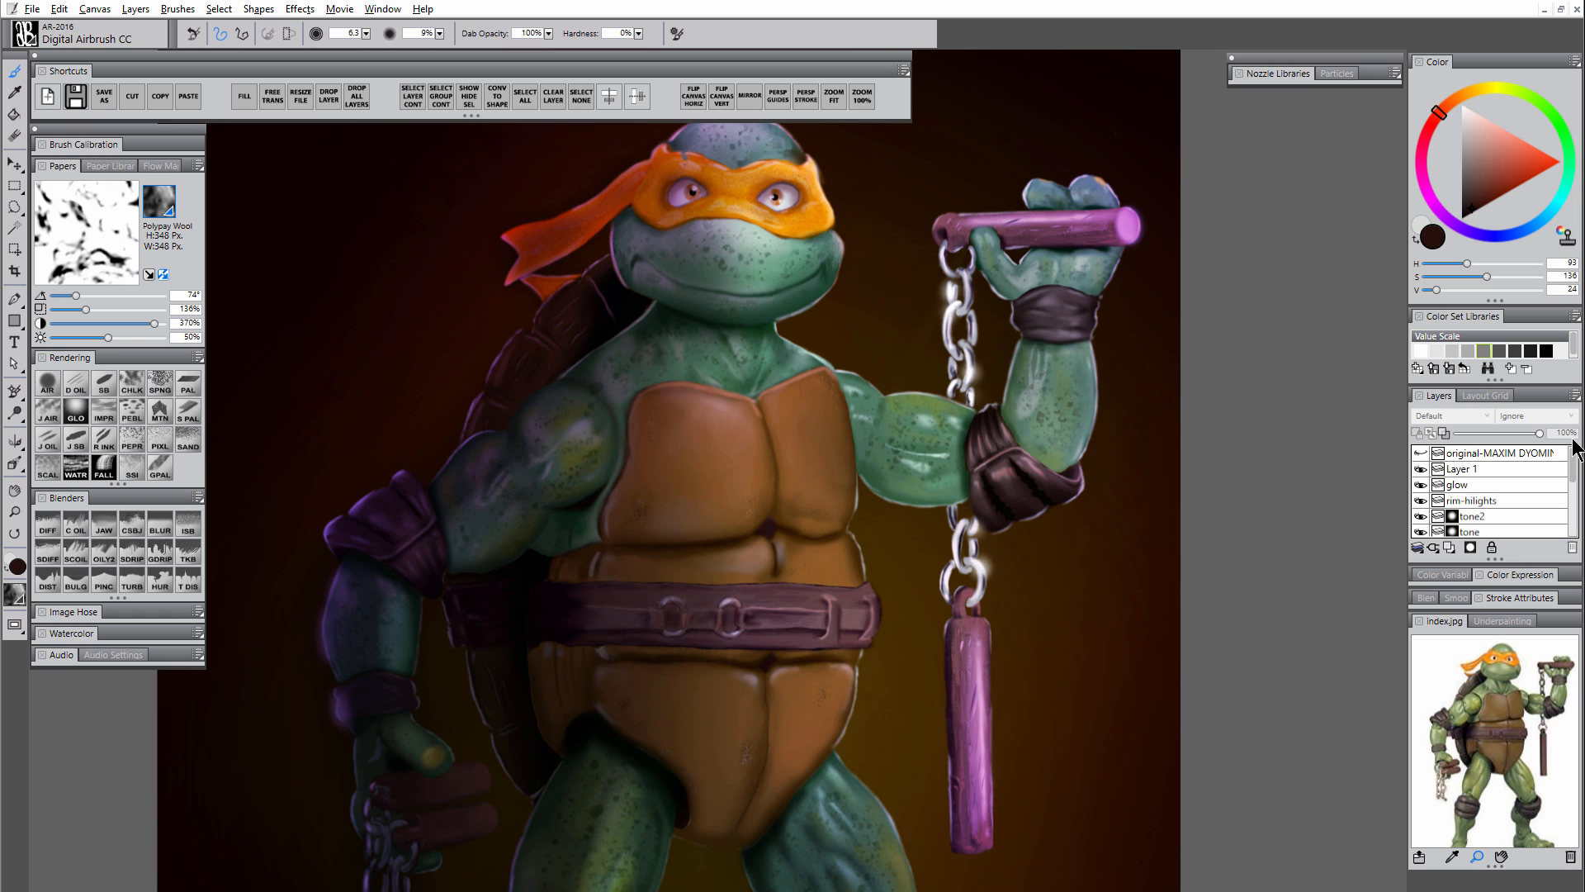
{"action": "left_click", "coordinate": [1421, 454]}
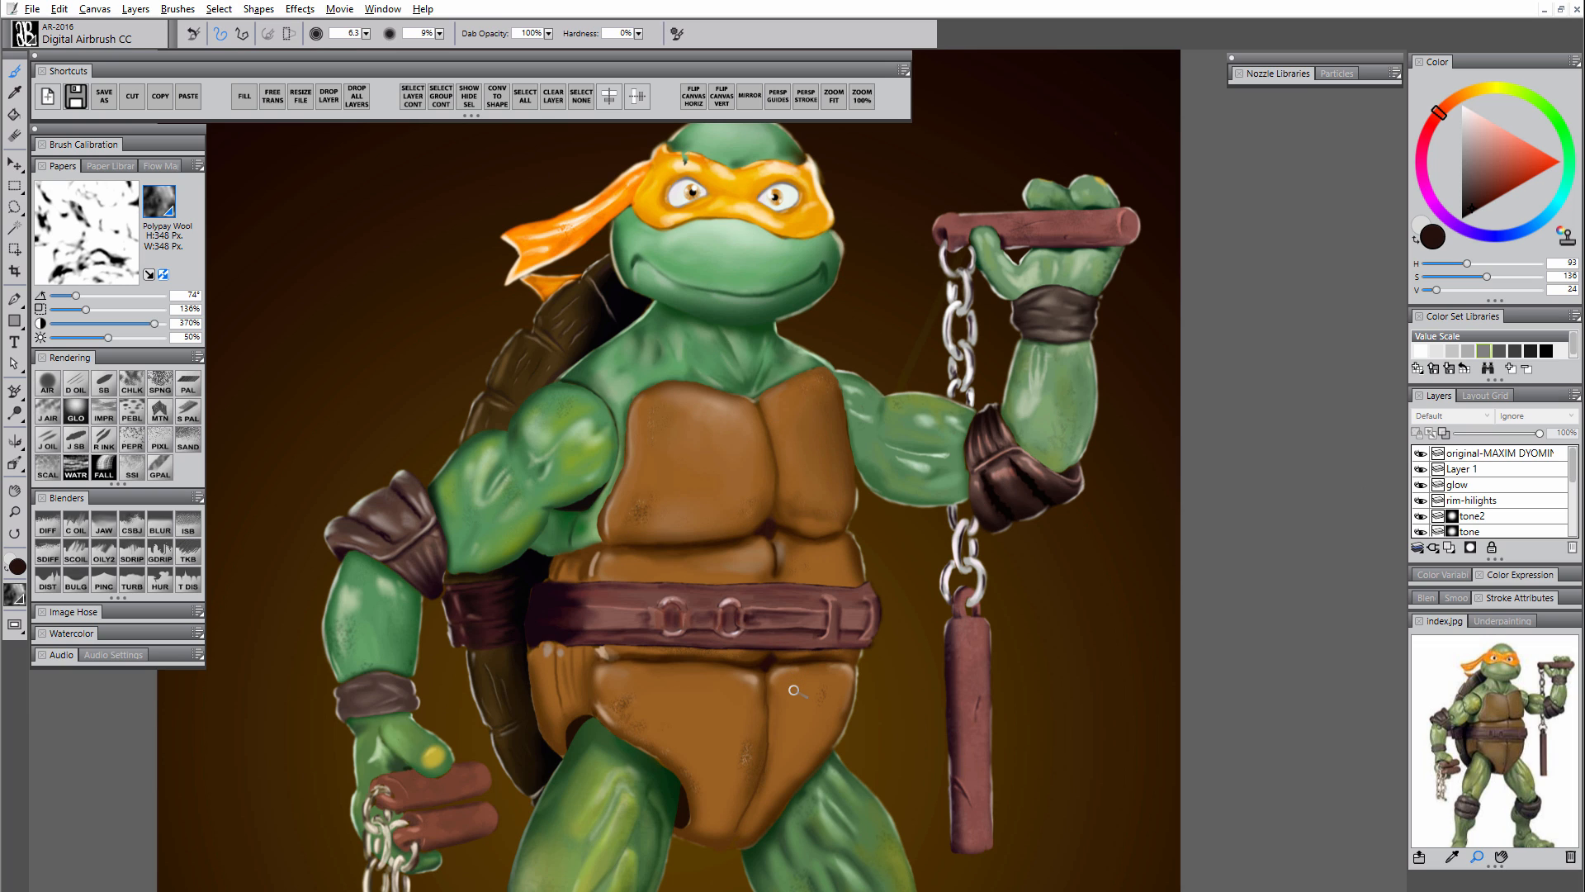
{"action": "left_click", "coordinate": [1421, 454]}
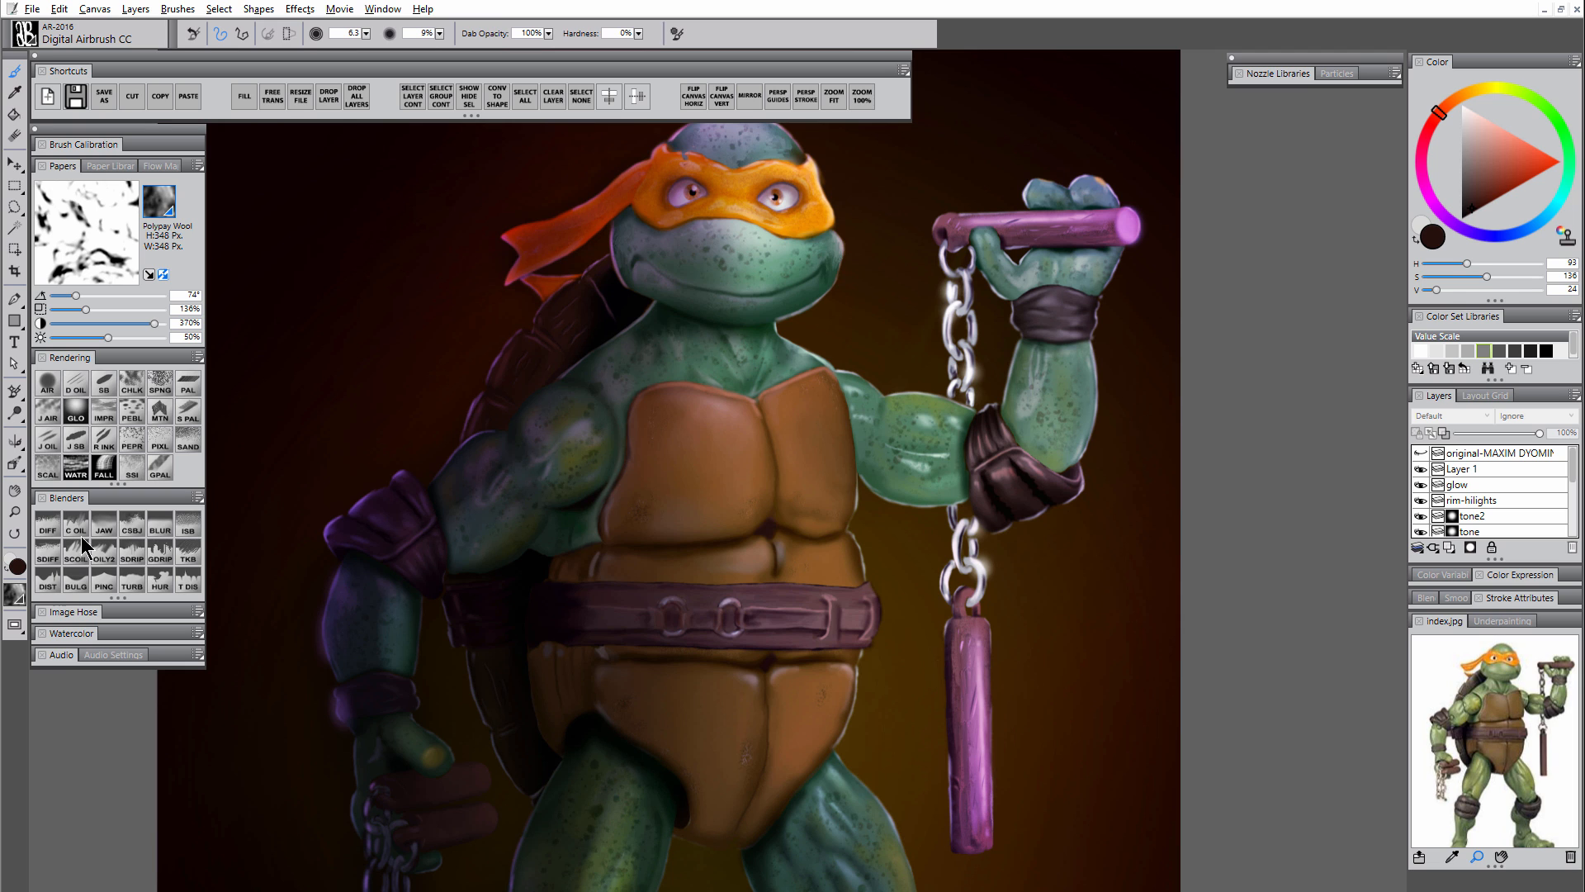
{"action": "left_click", "coordinate": [14, 511]}
{"action": "left_click", "coordinate": [752, 568], "text": "alt"}
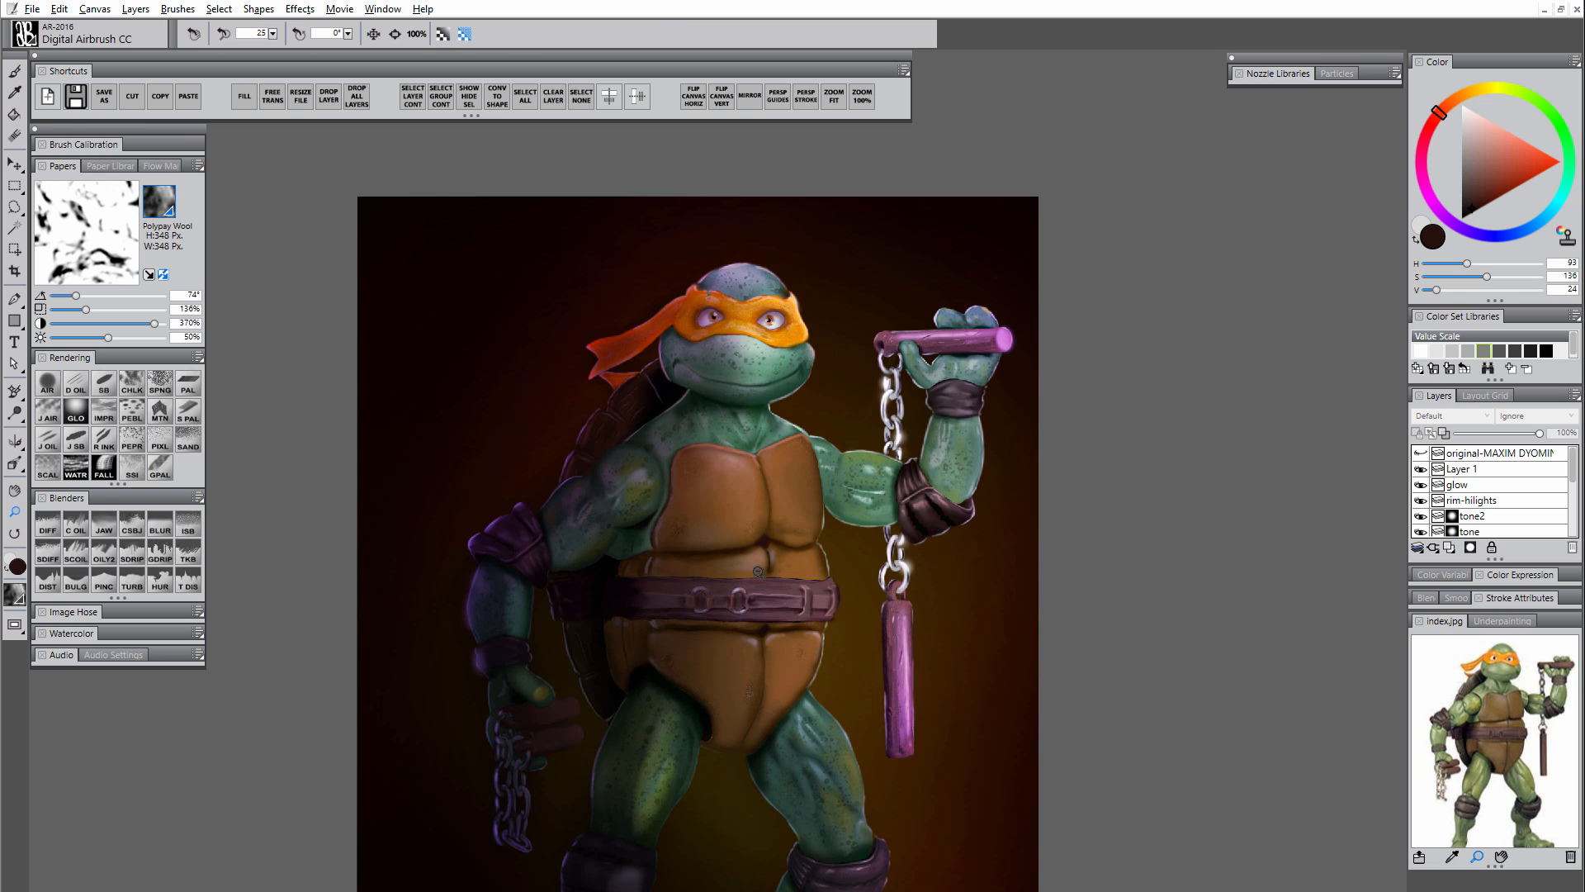
{"action": "left_click_drag", "start_coordinate": [794, 565], "coordinate": [859, 507]}
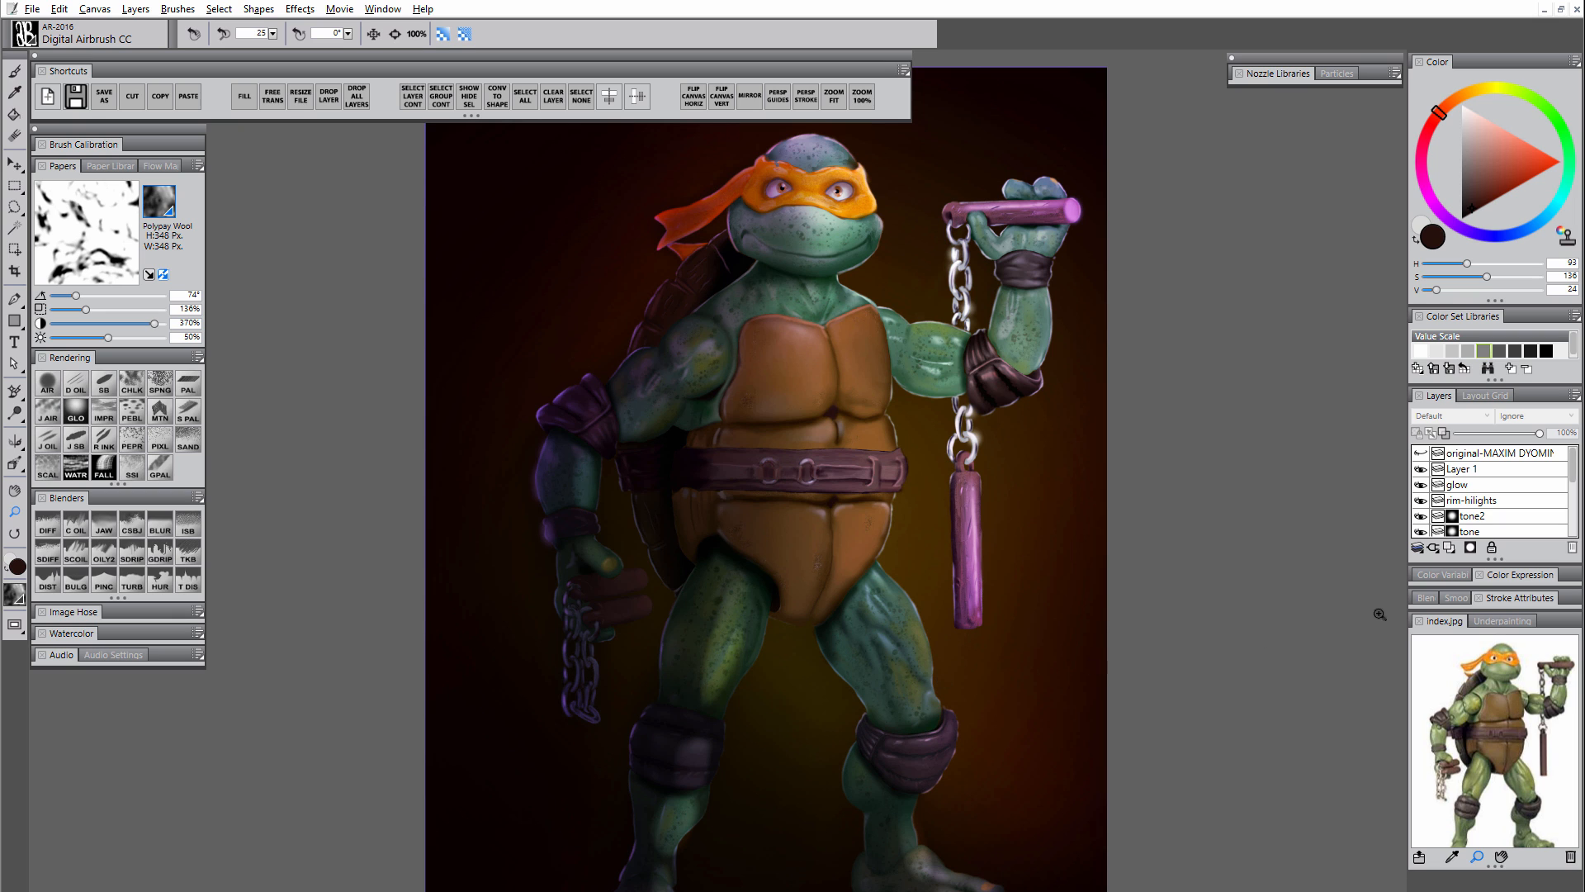
{"action": "left_click", "coordinate": [1419, 455]}
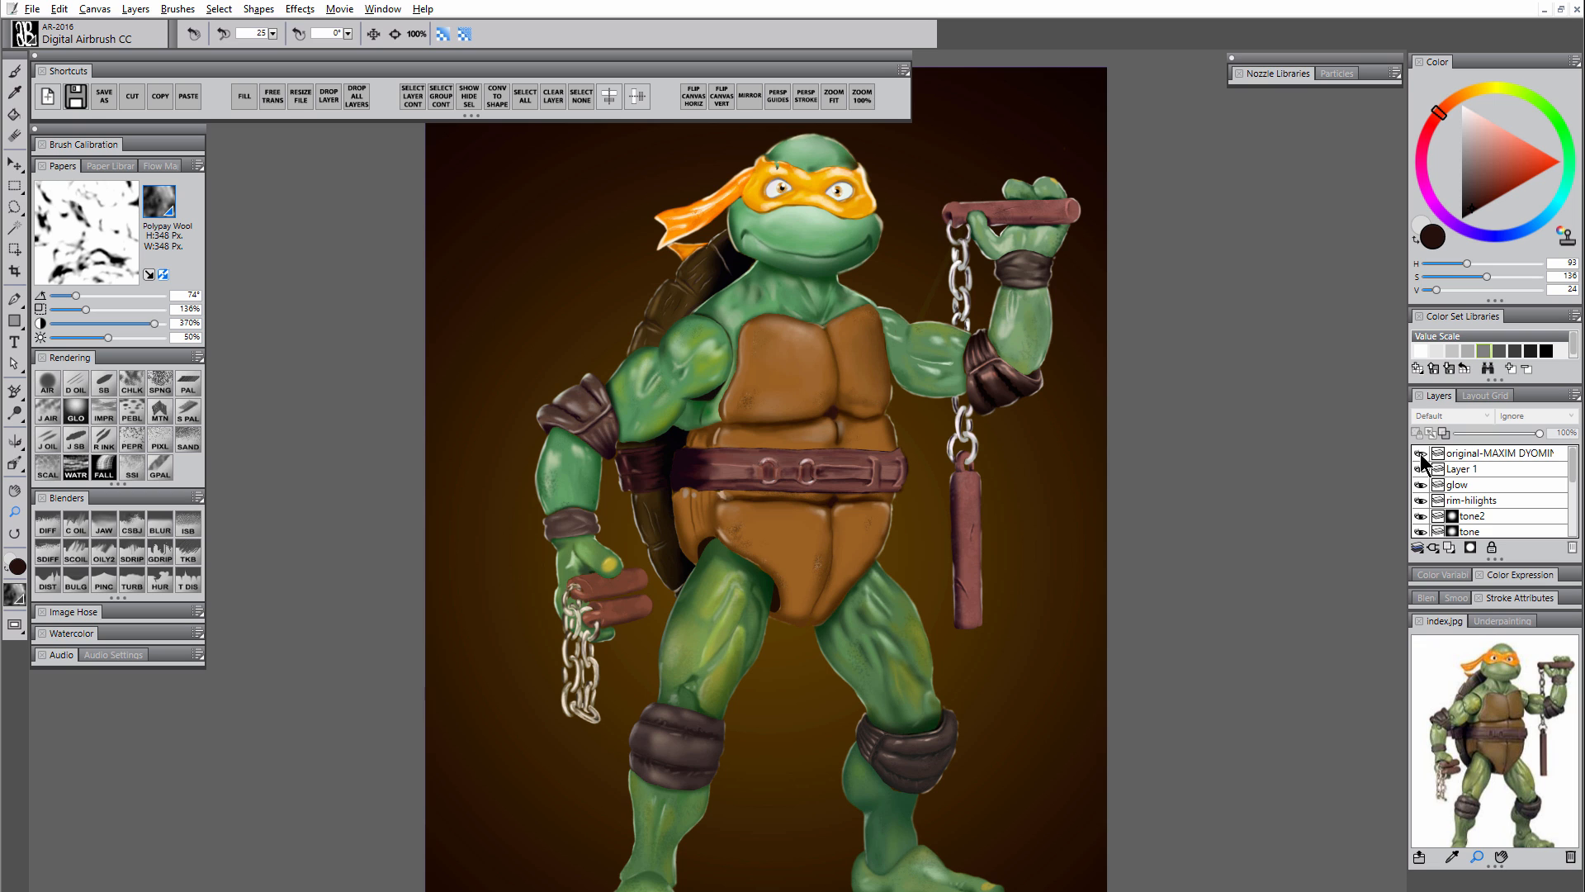
{"action": "left_click", "coordinate": [1421, 454]}
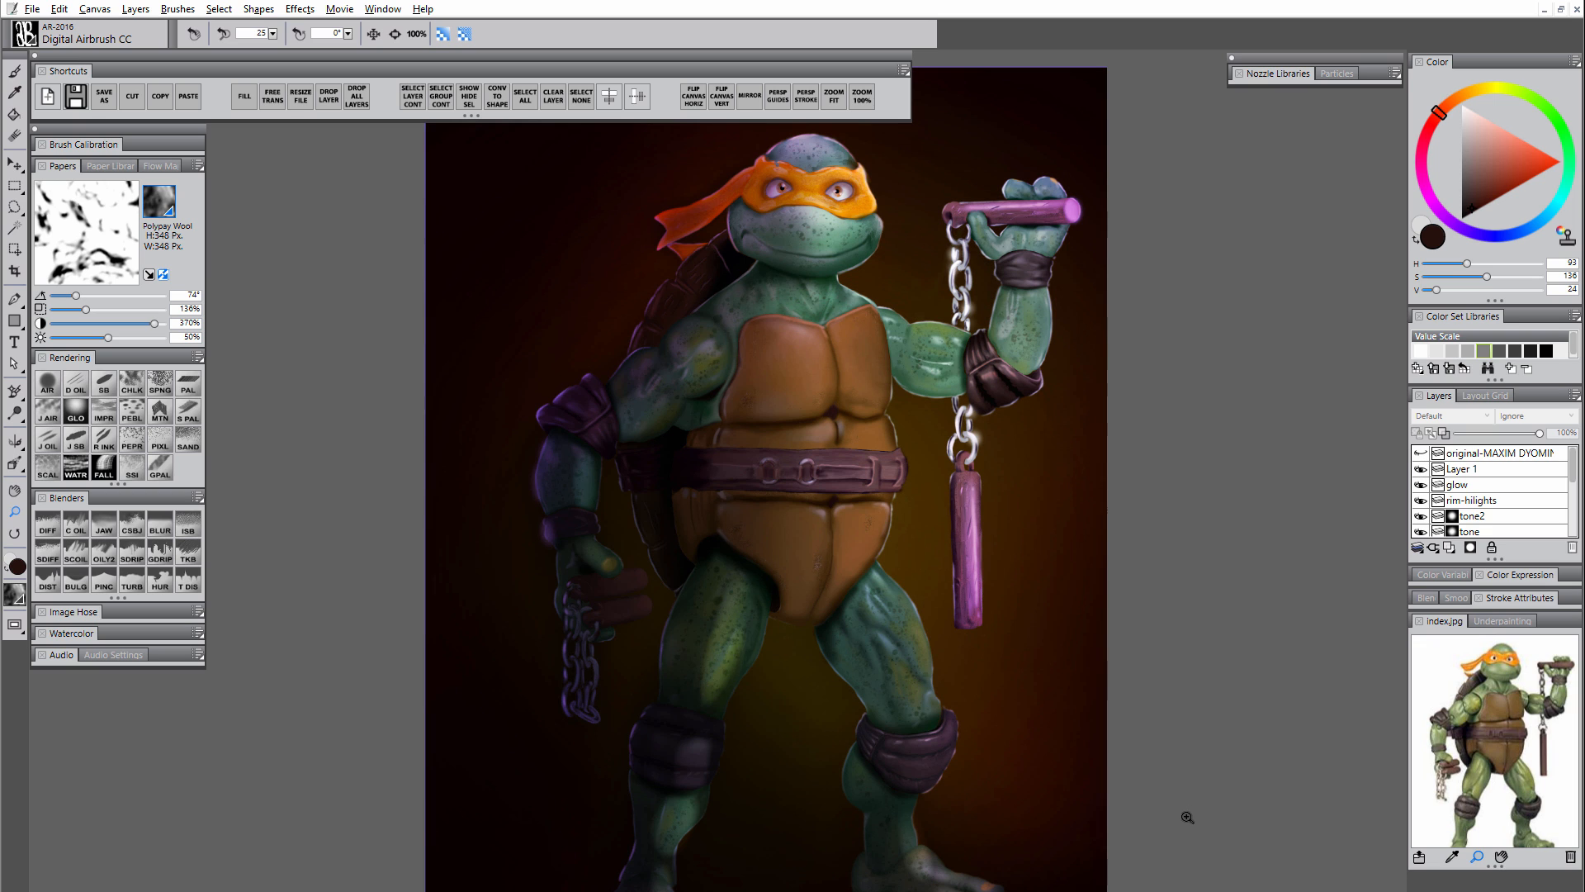